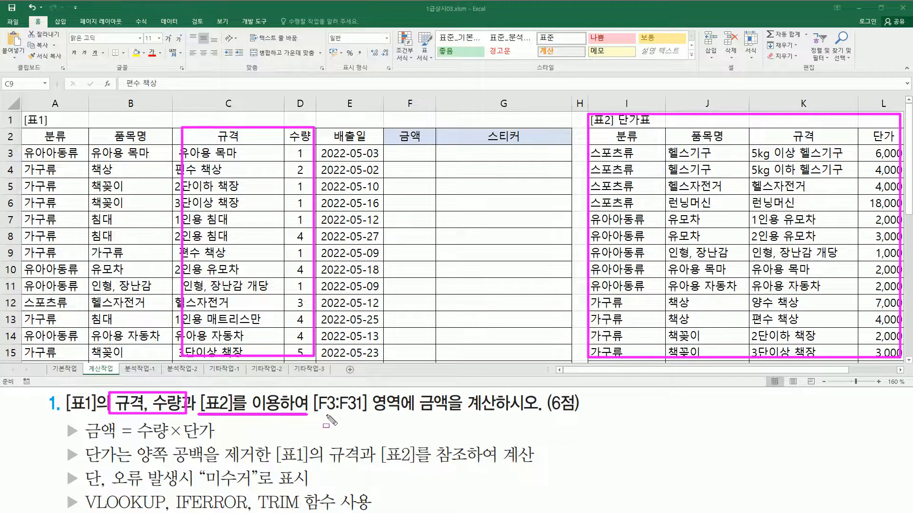
Step: Review the 금액 task for F3:F31, relating 수량 in [표1] and 단가 in [표2] to the required multiplication
left_click_drag(392, 147, 427, 364)
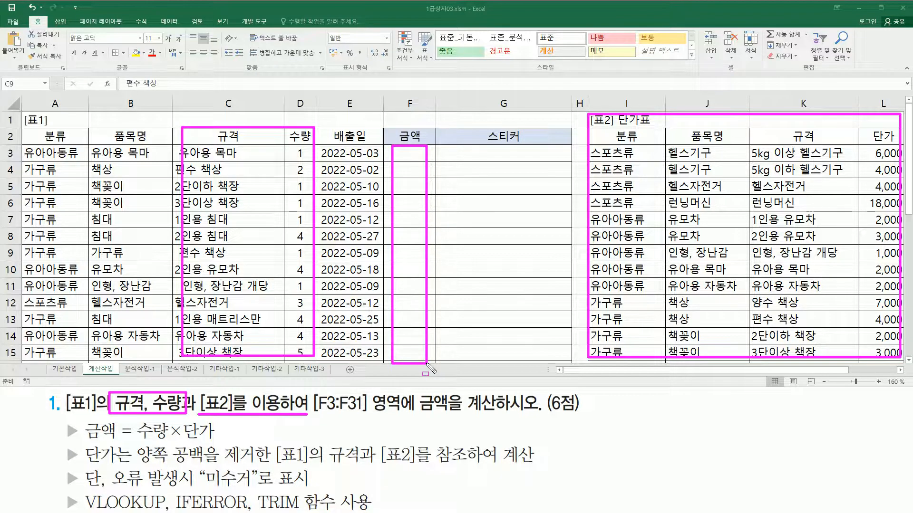
left_click_drag(415, 417, 497, 415)
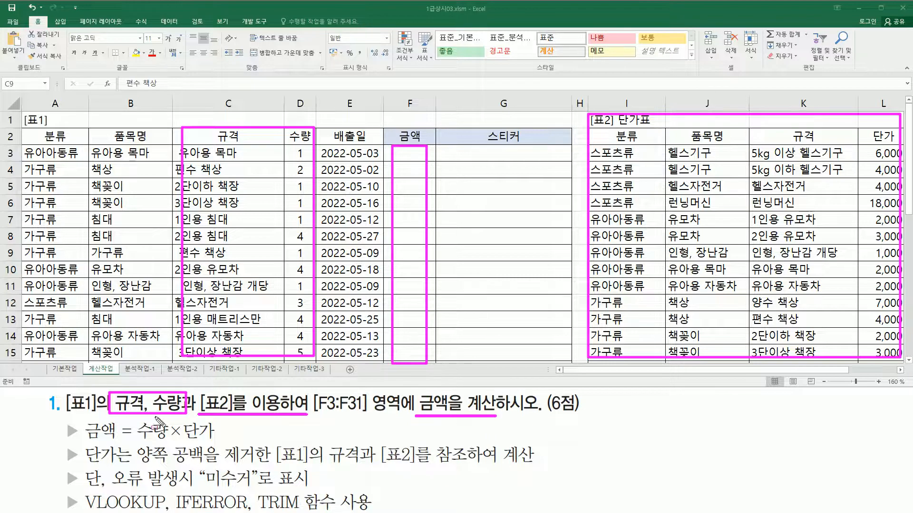
left_click_drag(86, 442, 217, 443)
mouse_move(290, 145)
left_mouse_down()
mouse_move(308, 218)
mouse_move(310, 357)
left_mouse_up()
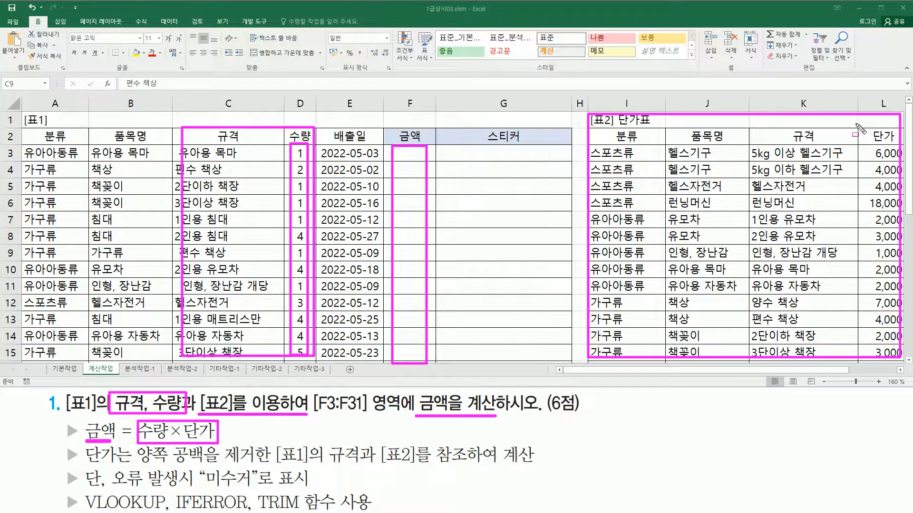
mouse_move(866, 136)
left_mouse_down()
mouse_move(895, 138)
mouse_move(887, 147)
left_mouse_up()
key("Escape")
Step: Compare the 규격 entries in [표1] with the 규격 and 단가 columns of [표2] and the unit-price condition
left_click_drag(179, 156, 241, 156)
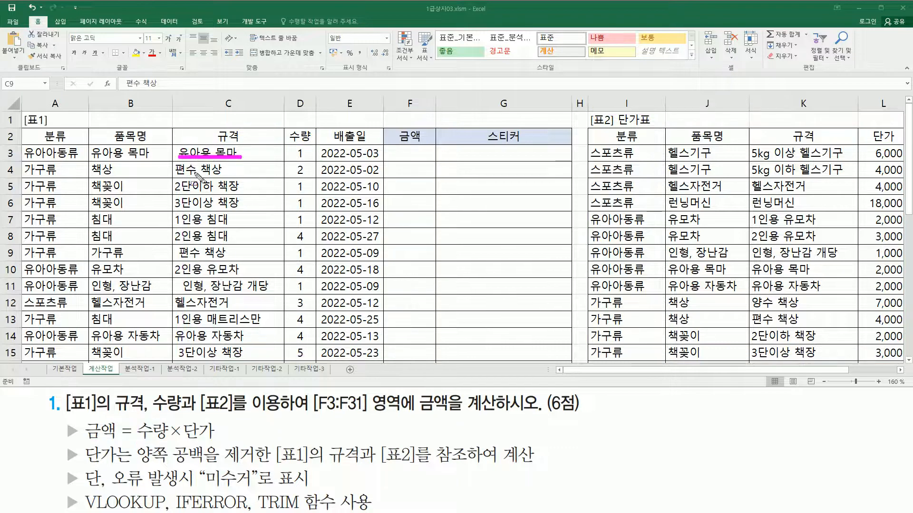
left_click_drag(175, 176, 221, 175)
left_click_drag(173, 194, 245, 194)
left_click_drag(175, 211, 241, 210)
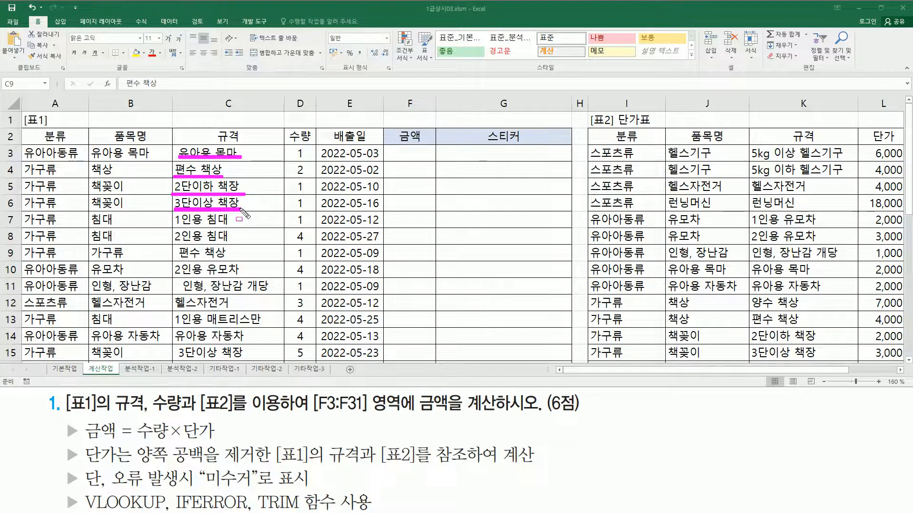
mouse_move(757, 146)
left_mouse_down()
mouse_move(813, 350)
mouse_move(835, 357)
left_mouse_up()
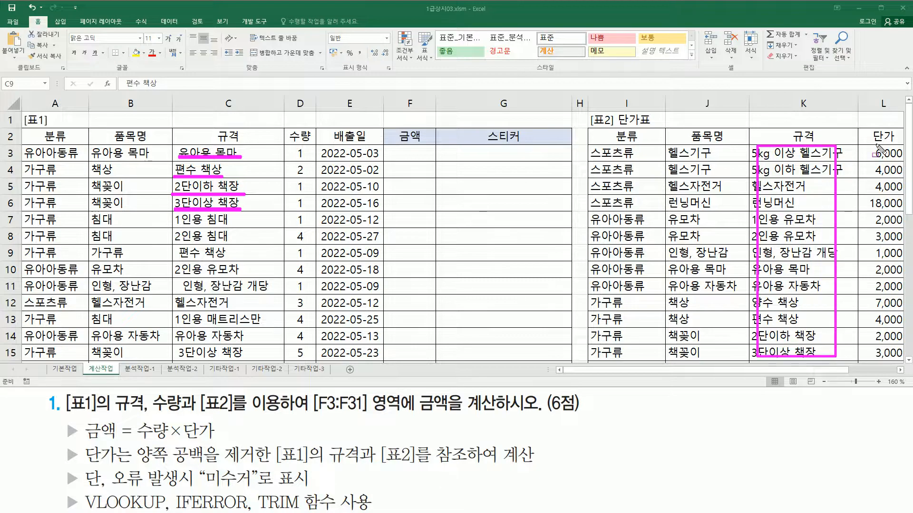
mouse_move(877, 150)
left_mouse_down()
mouse_move(876, 333)
mouse_move(894, 152)
mouse_move(877, 143)
left_mouse_up()
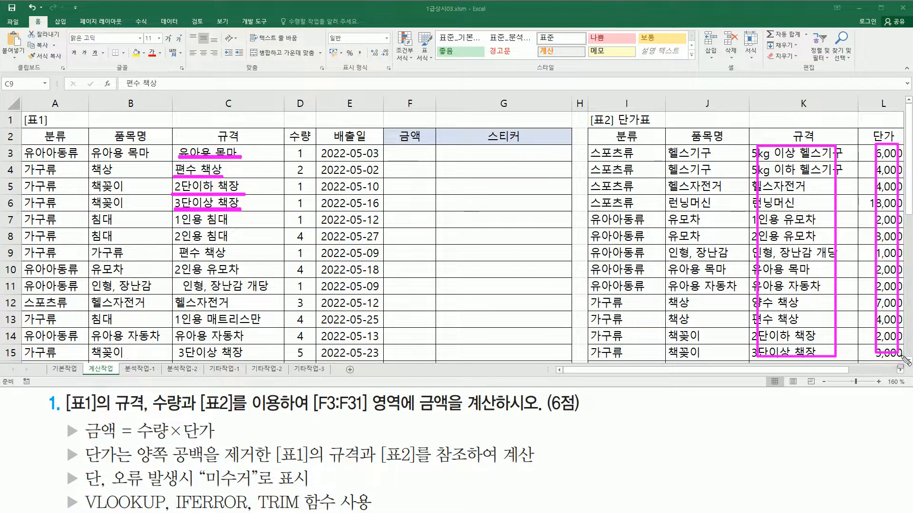
mouse_move(85, 442)
left_mouse_down()
mouse_move(95, 468)
mouse_move(135, 443)
mouse_move(157, 466)
mouse_move(539, 468)
left_mouse_up()
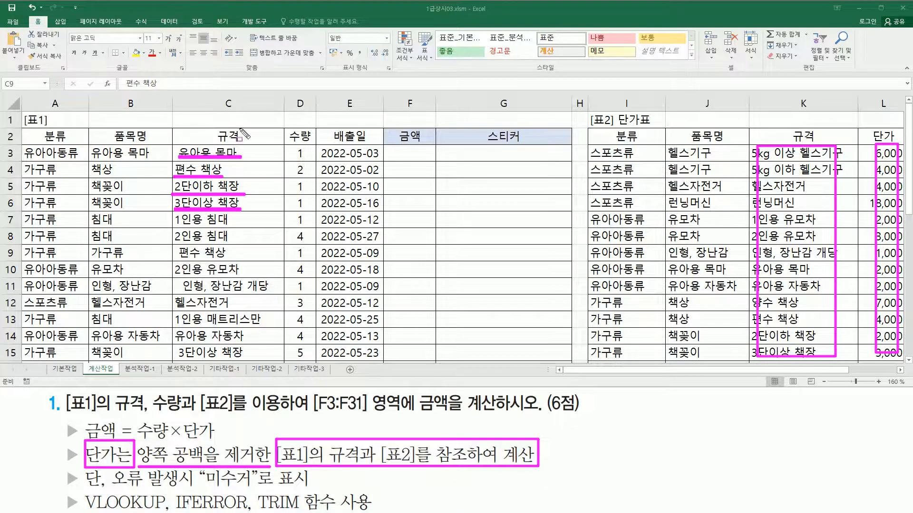
key("Escape")
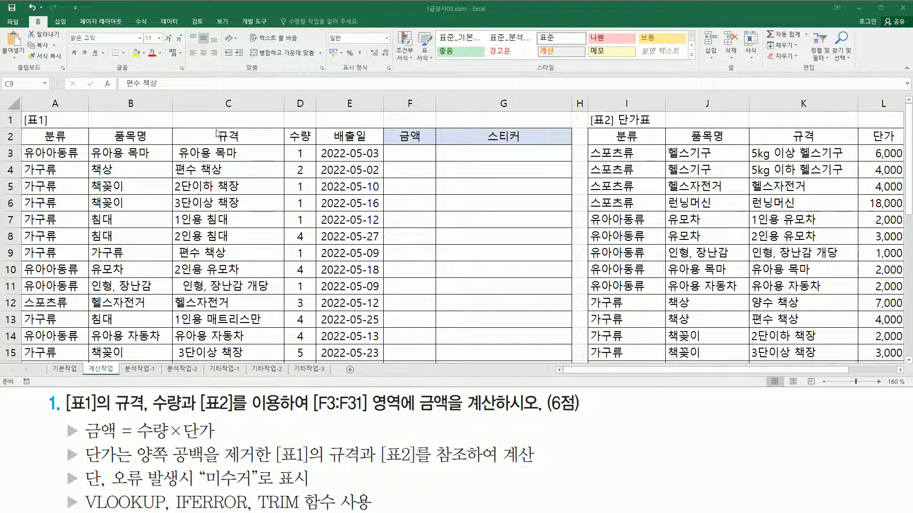
Step: Check the 규격 entries in [표1] for extra spaces against the 규격 column of [표2], considering the TRIM requirement
key("ctrl+2")
left_click_drag(173, 146, 180, 161)
left_click_drag(173, 246, 184, 292)
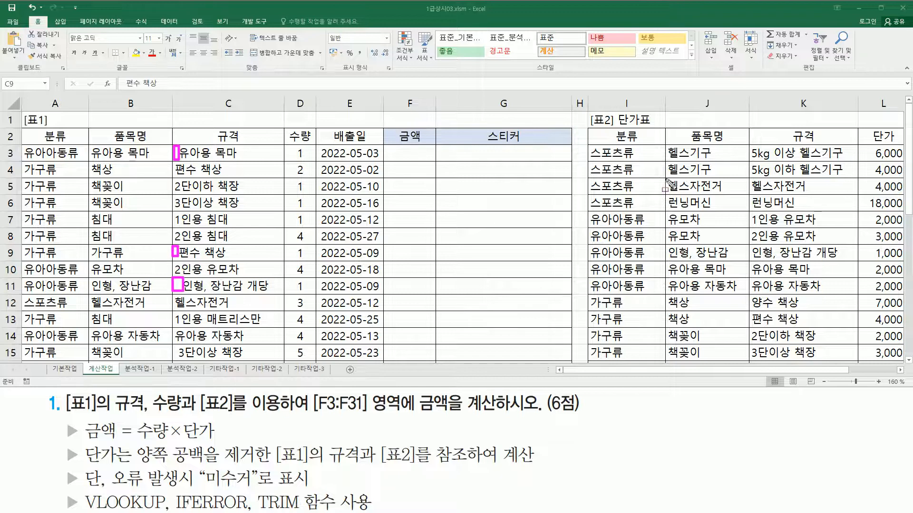
mouse_move(750, 143)
left_mouse_down()
mouse_move(750, 295)
mouse_move(839, 266)
mouse_move(761, 143)
left_mouse_up()
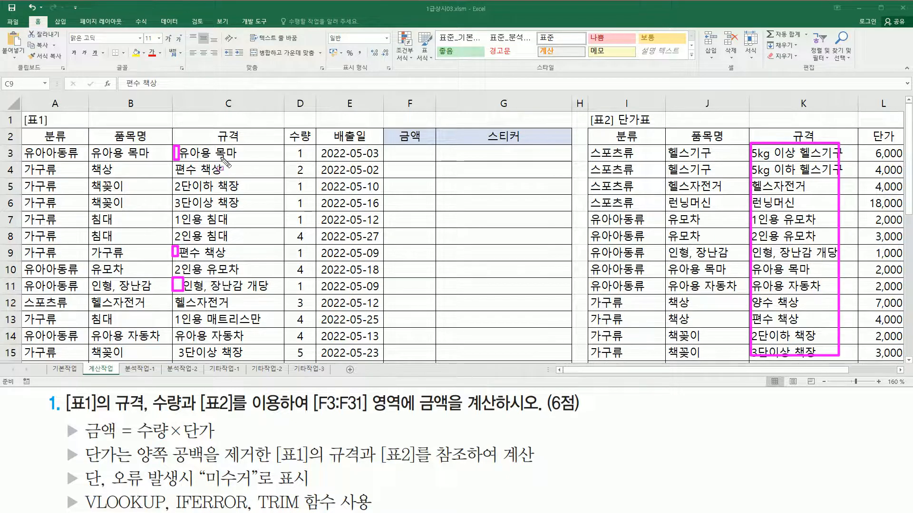
mouse_move(255, 507)
left_mouse_down()
mouse_move(257, 490)
mouse_move(303, 489)
mouse_move(302, 511)
left_mouse_up()
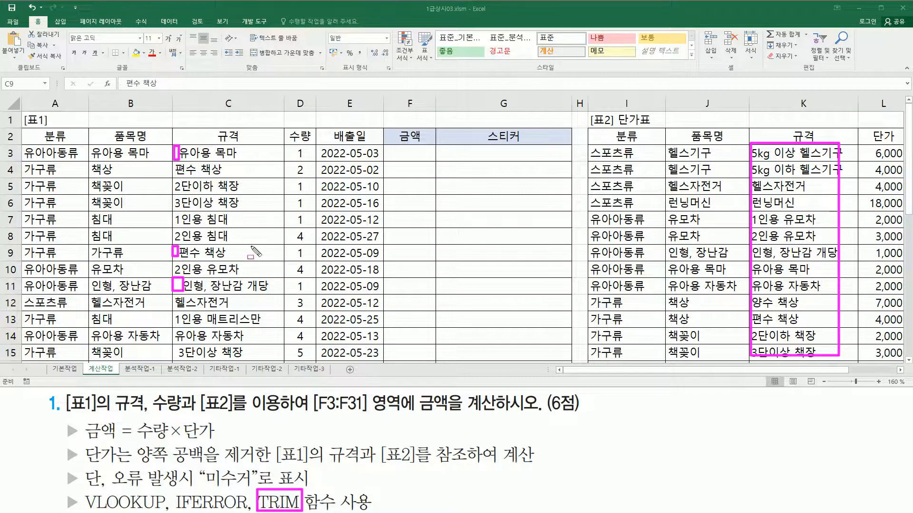
mouse_move(175, 161)
left_mouse_down()
mouse_move(200, 145)
mouse_move(240, 162)
left_mouse_up()
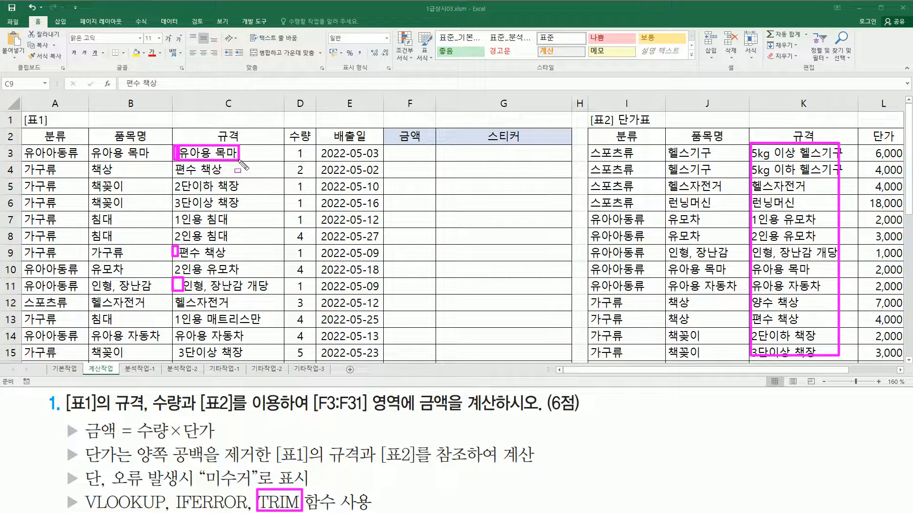
mouse_move(752, 141)
left_mouse_down()
mouse_move(766, 284)
mouse_move(900, 143)
mouse_move(900, 356)
mouse_move(840, 357)
left_mouse_up()
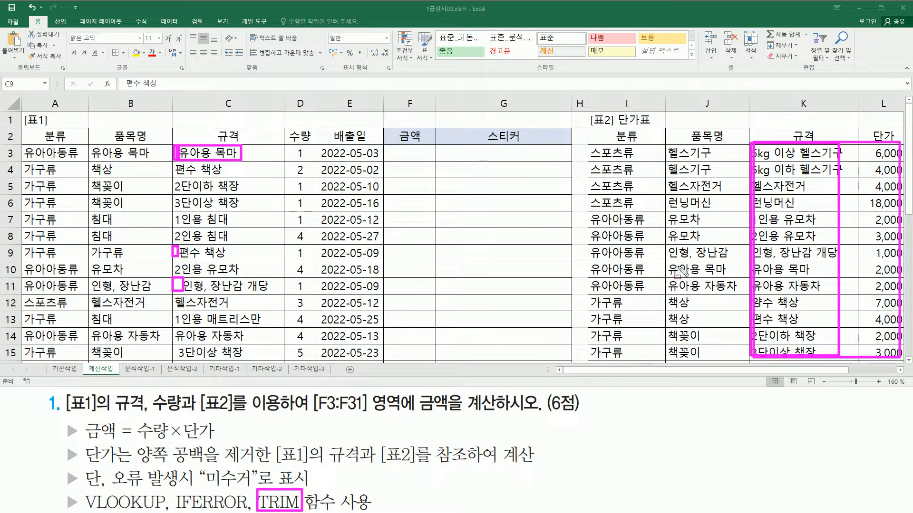
key("Escape")
Step: Examine the columns of [표2] to work out which range VLOOKUP needs to find the 단가 by 규격
left_click_drag(738, 374, 787, 374)
left_click_drag(478, 138, 536, 140)
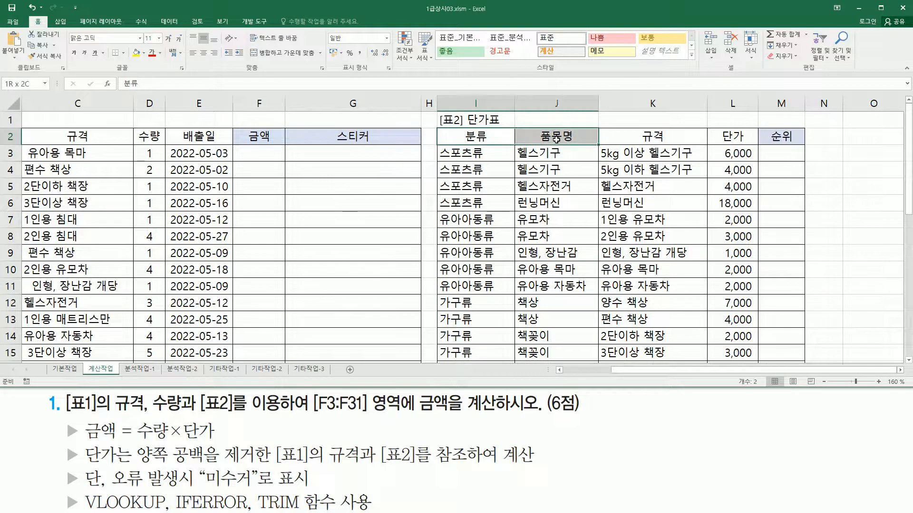
left_click_drag(609, 140, 778, 352)
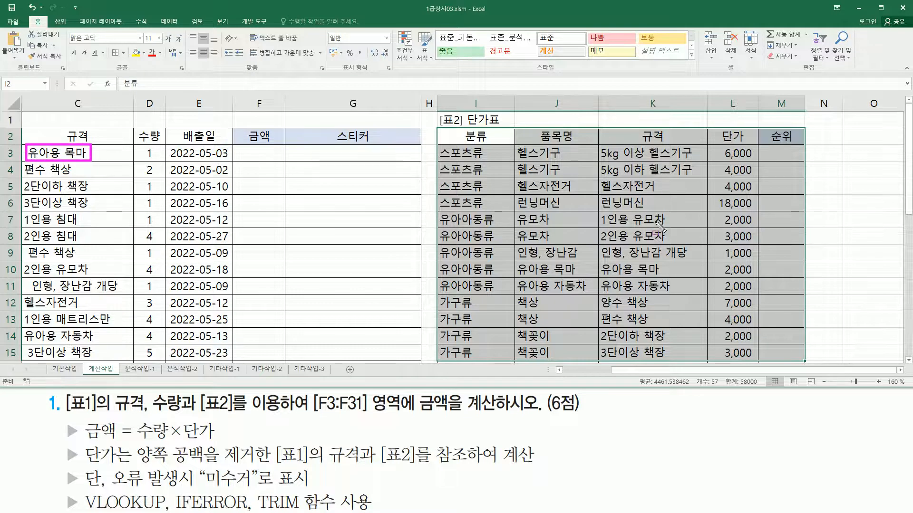
left_click_drag(87, 509, 164, 510)
mouse_move(714, 124)
left_mouse_down()
mouse_move(727, 142)
mouse_move(754, 145)
left_mouse_up()
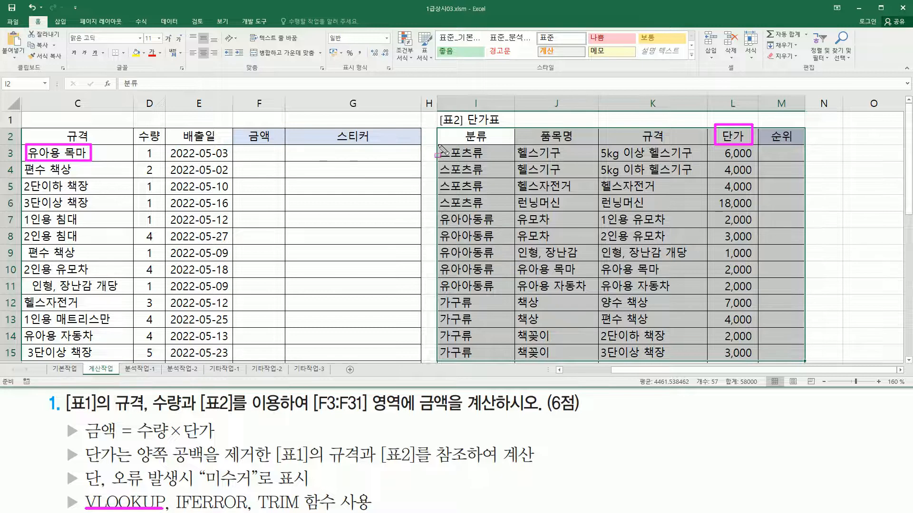
mouse_move(440, 145)
left_mouse_down()
mouse_move(807, 381)
mouse_move(807, 364)
left_mouse_up()
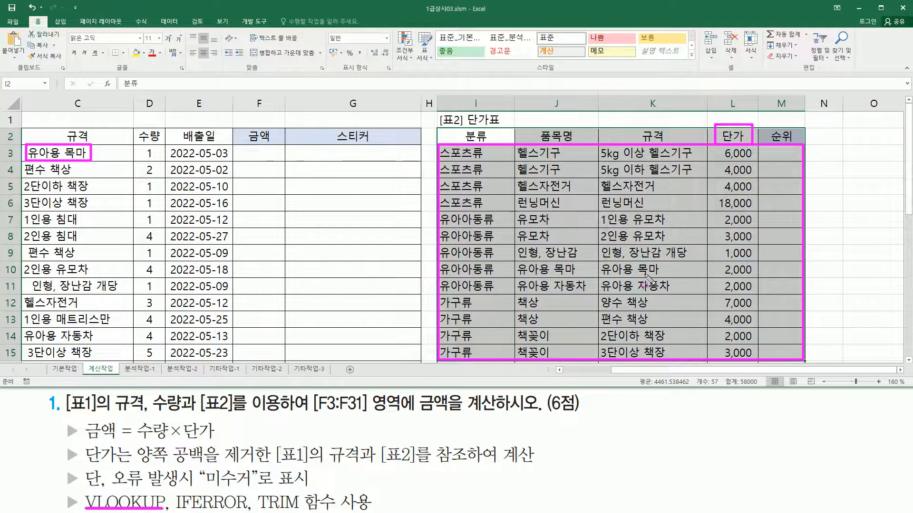
key("Escape")
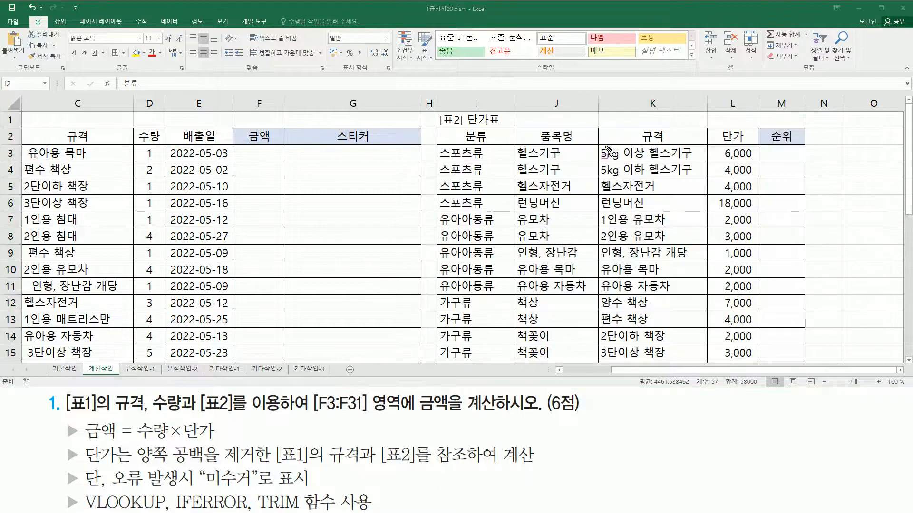
mouse_move(604, 148)
left_mouse_down()
mouse_move(703, 310)
mouse_move(723, 315)
mouse_move(758, 290)
mouse_move(760, 362)
left_mouse_up()
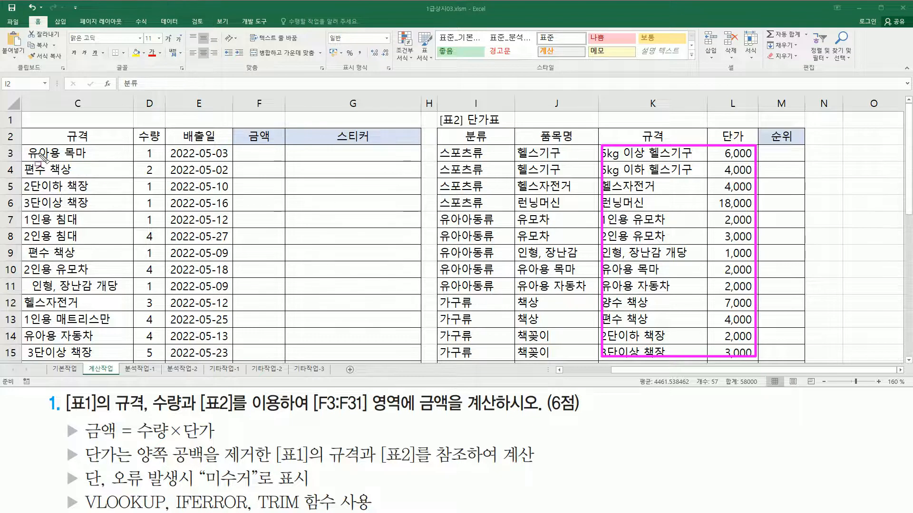
left_click_drag(29, 147, 90, 164)
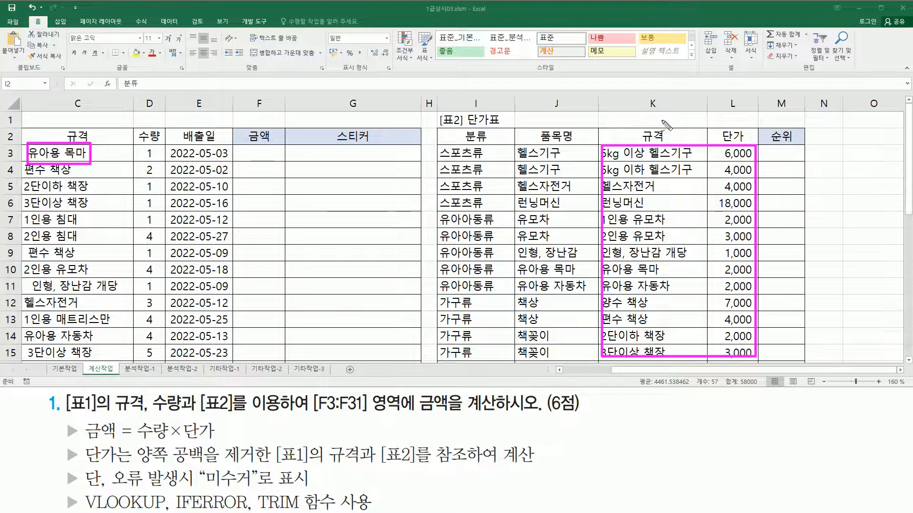
left_click_drag(720, 124, 738, 123)
key("Escape")
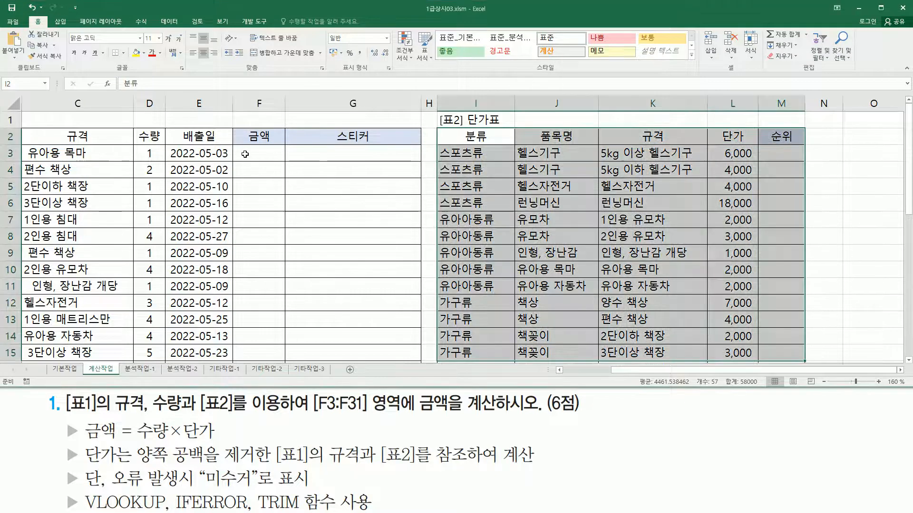
Step: Enter the formula =TRIM(C3) in cell F3 to strip the surrounding spaces from the 규격 text
left_click(281, 158)
type("=")
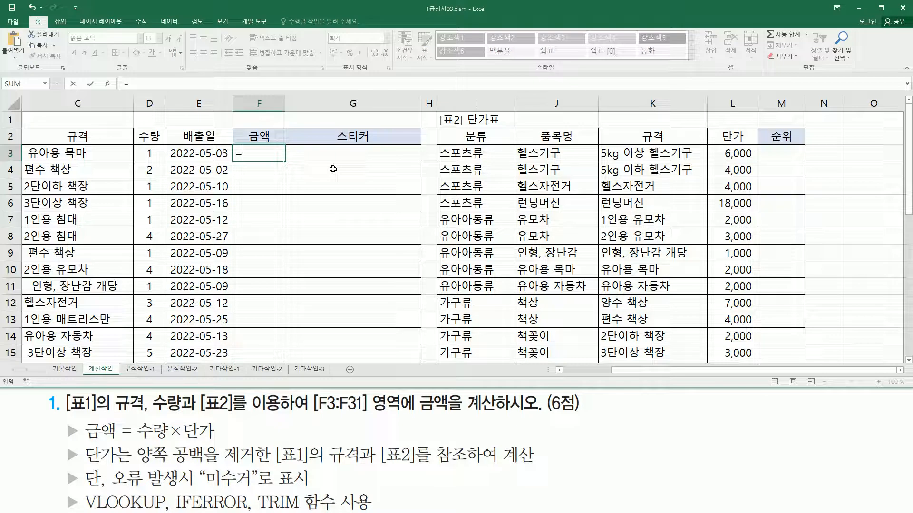
type("tr")
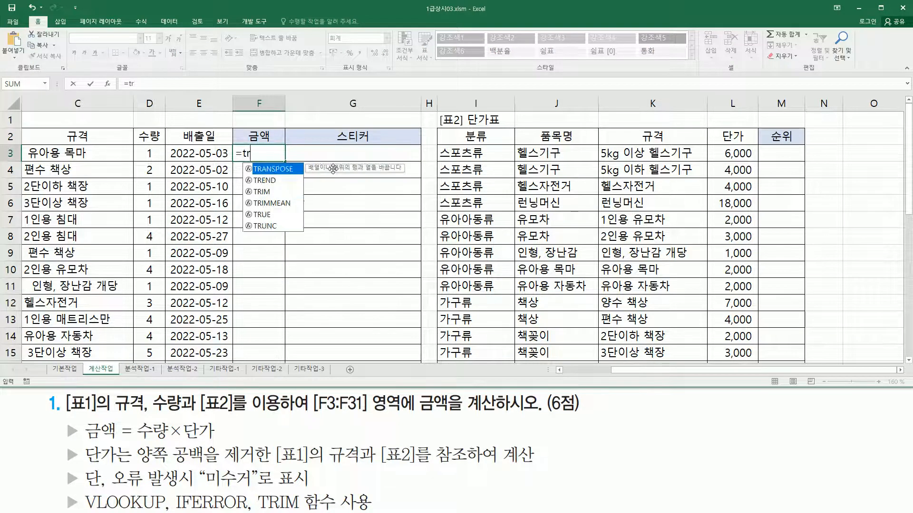
type("im")
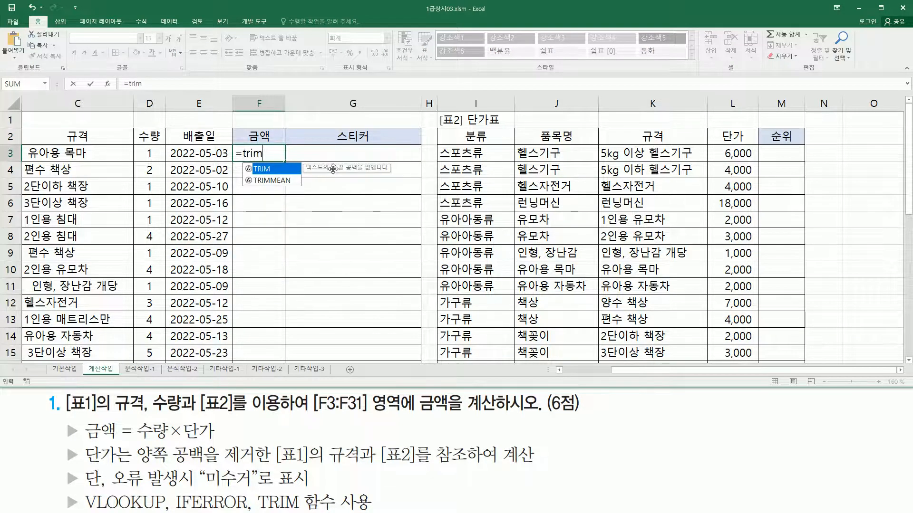
type("(")
key("Left")
key("Left")
key("Left")
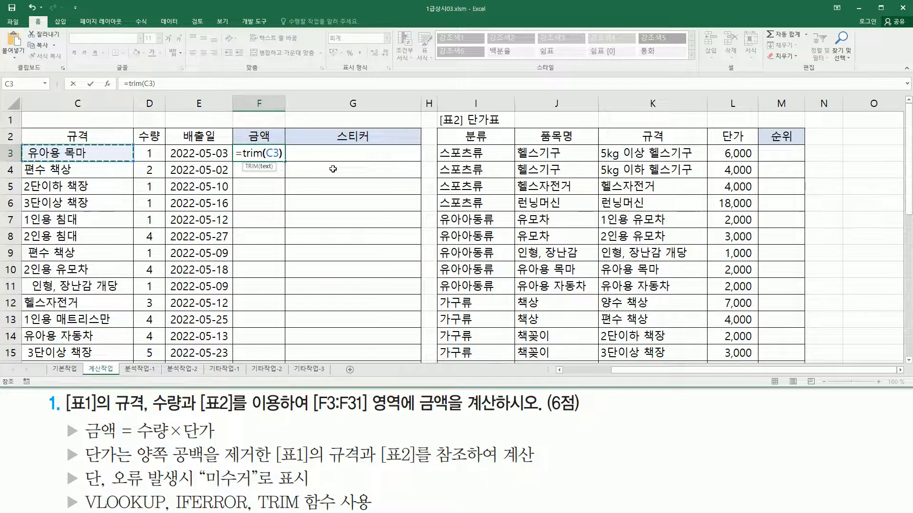
type(")")
key("ctrl+Return")
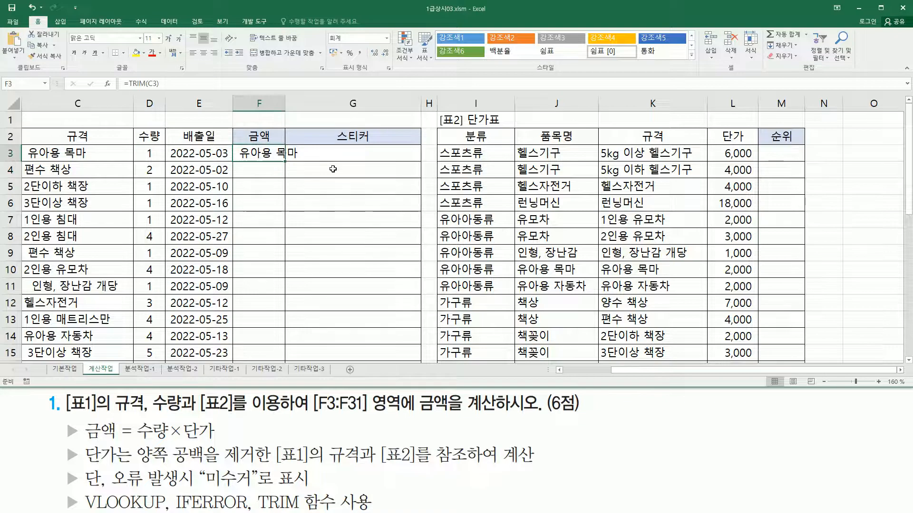
Step: Rework the formula in F3 into a VLOOKUP that takes TRIM(C3) as its lookup value
double_click(257, 152)
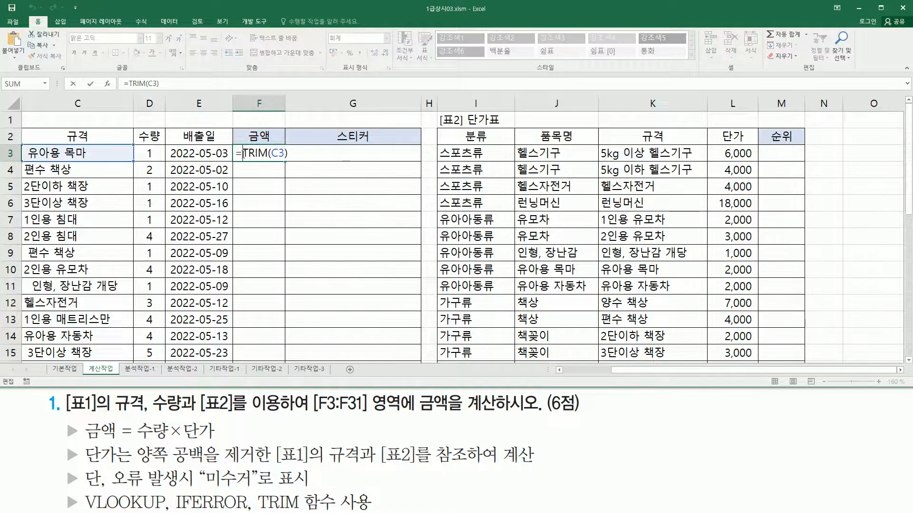
left_click_drag(242, 153, 312, 153)
key("BackSpace")
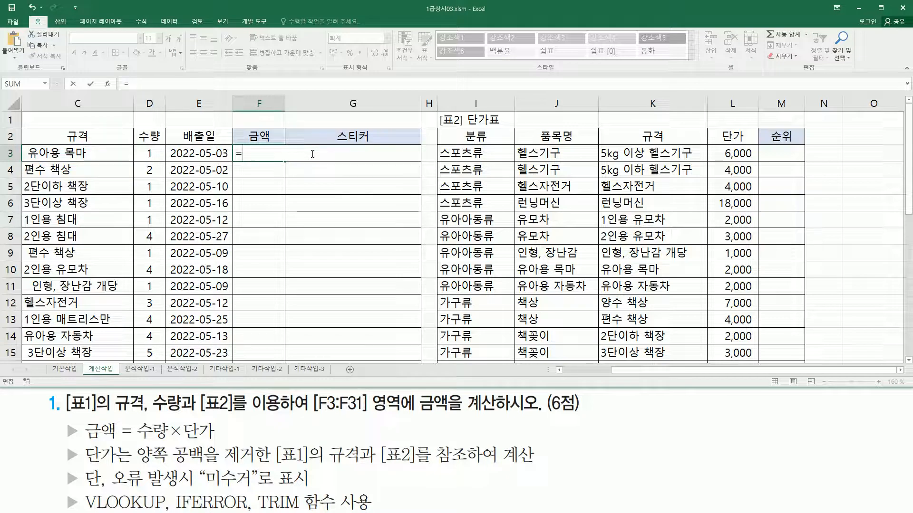
type("vloo")
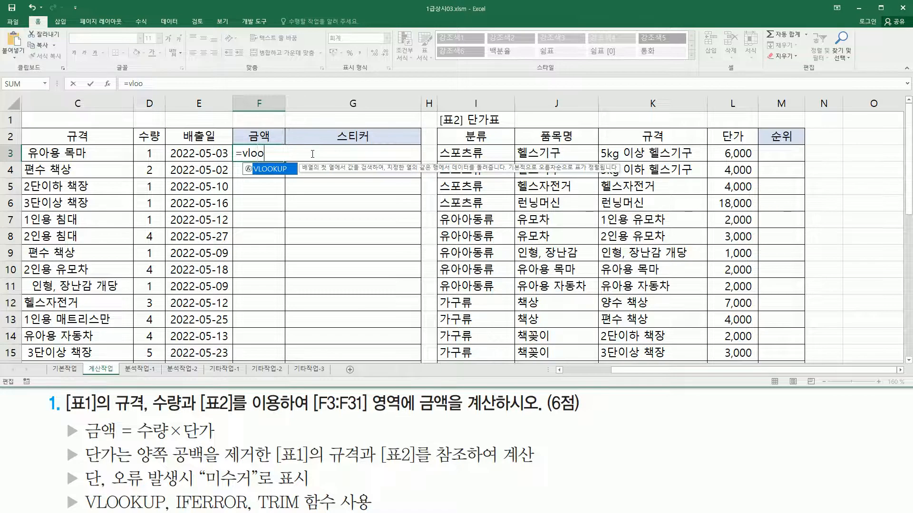
key("Tab")
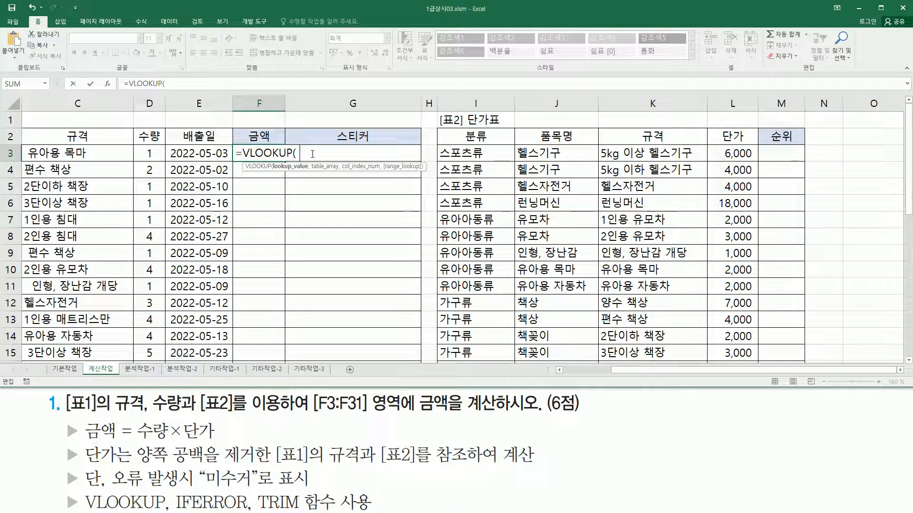
type("TRIM(C3)")
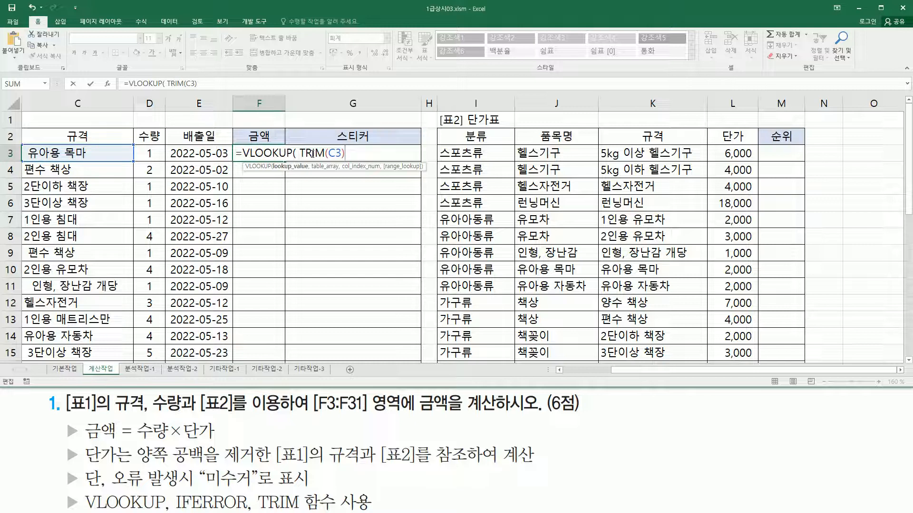
Step: Complete the VLOOKUP in F3 with table range K3:L19, column index 2 and exact match (FALSE)
type(",")
left_click_drag(623, 153, 722, 334)
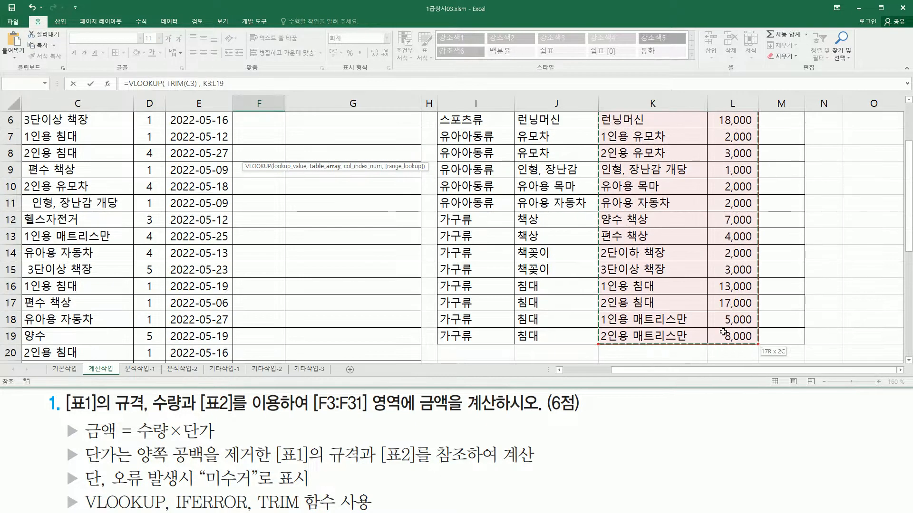
scroll(690, 289, "up", 2)
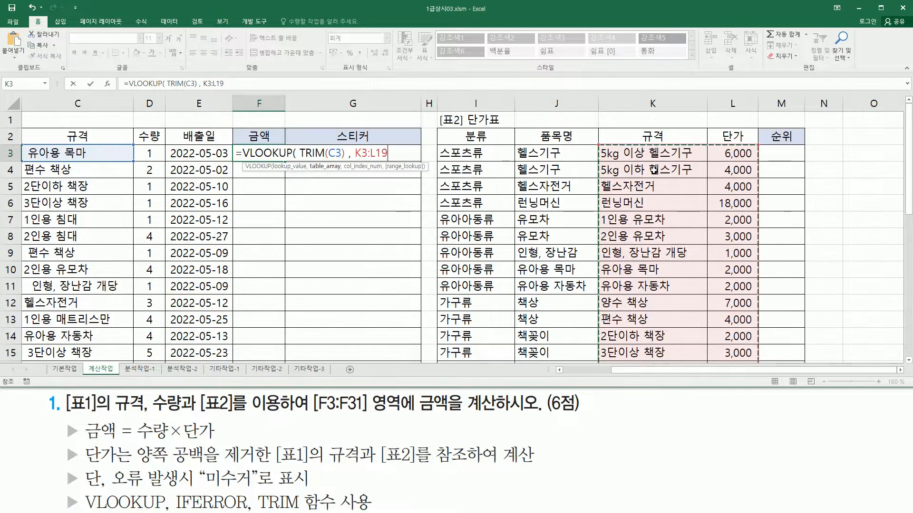
type(", 2")
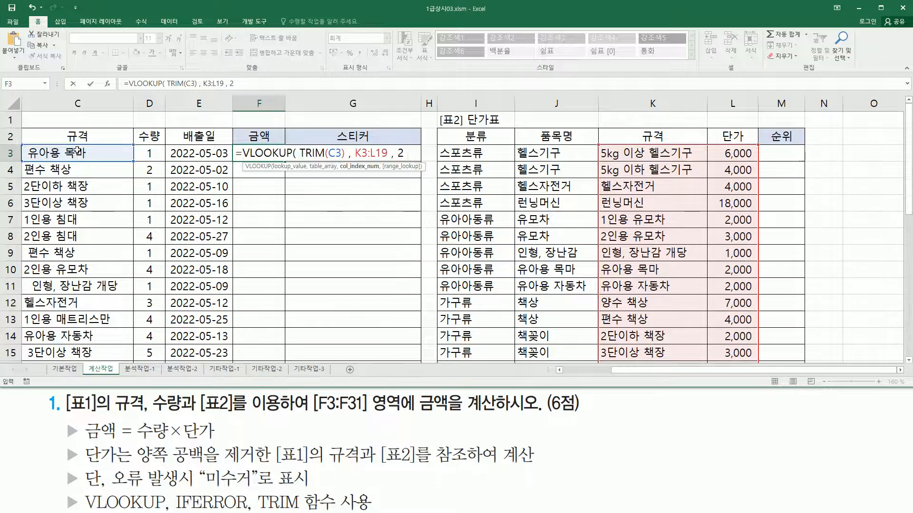
scroll(674, 167, "down", 3)
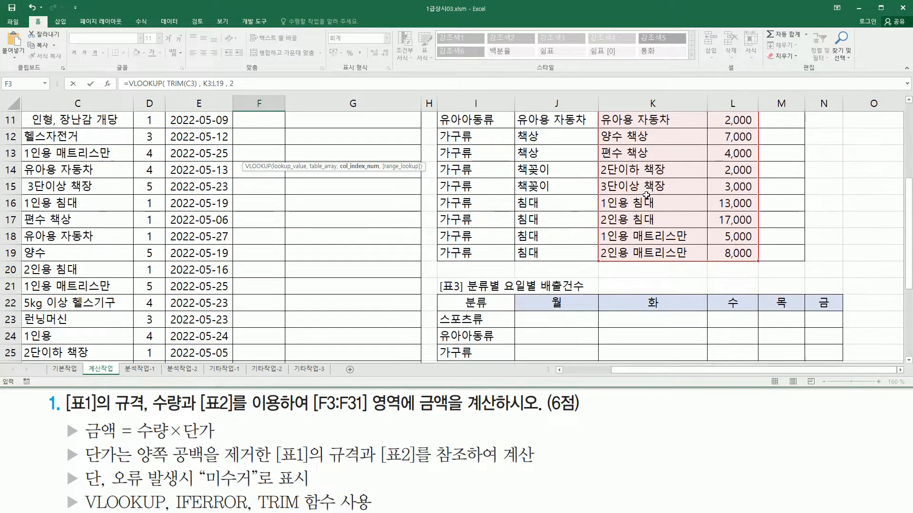
scroll(646, 194, "up", 3)
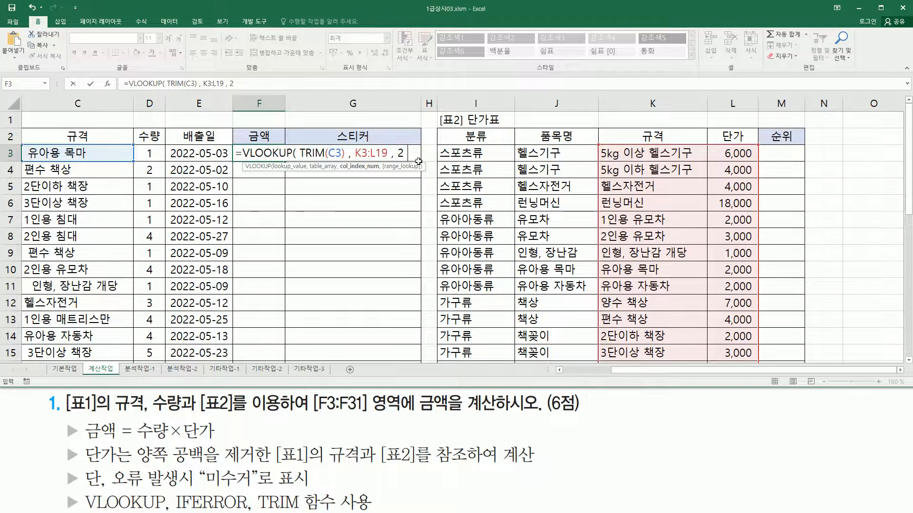
type("f")
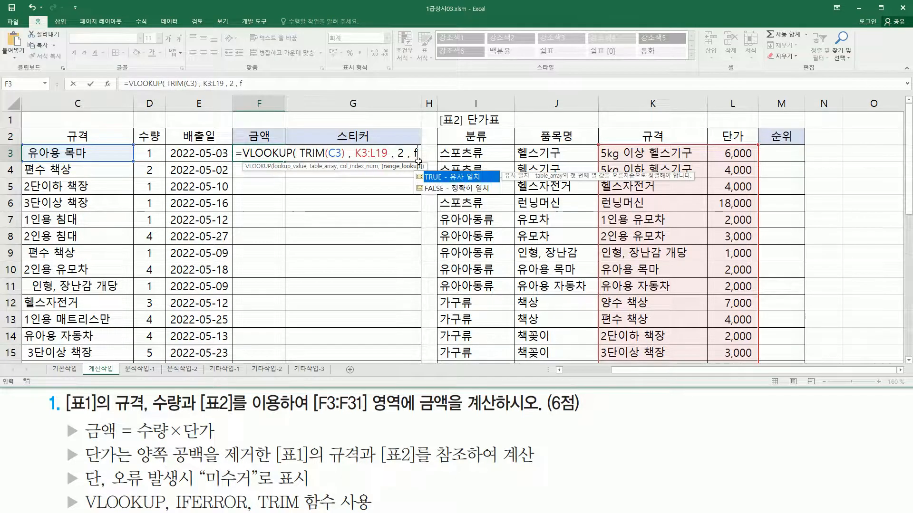
type("alse")
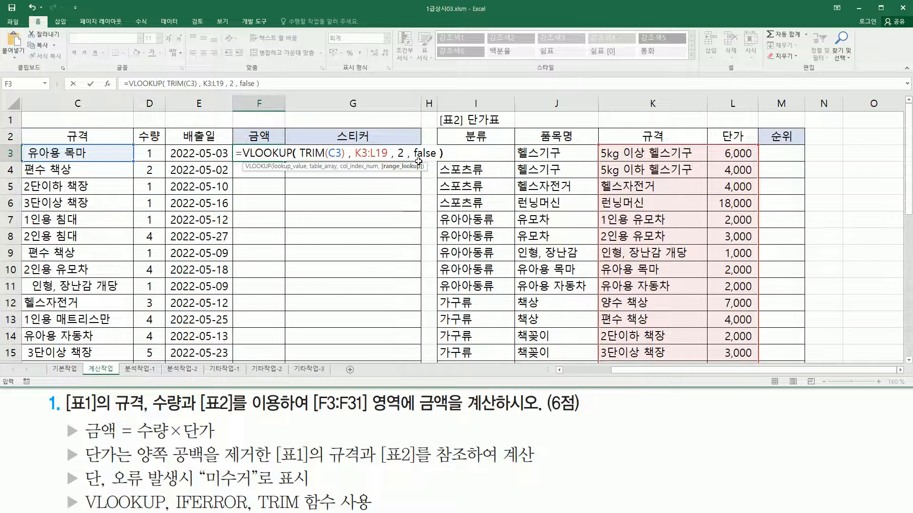
Step: Make the VLOOKUP table range in F3 absolute as $K$3:$L$19
left_click_drag(355, 153, 386, 155)
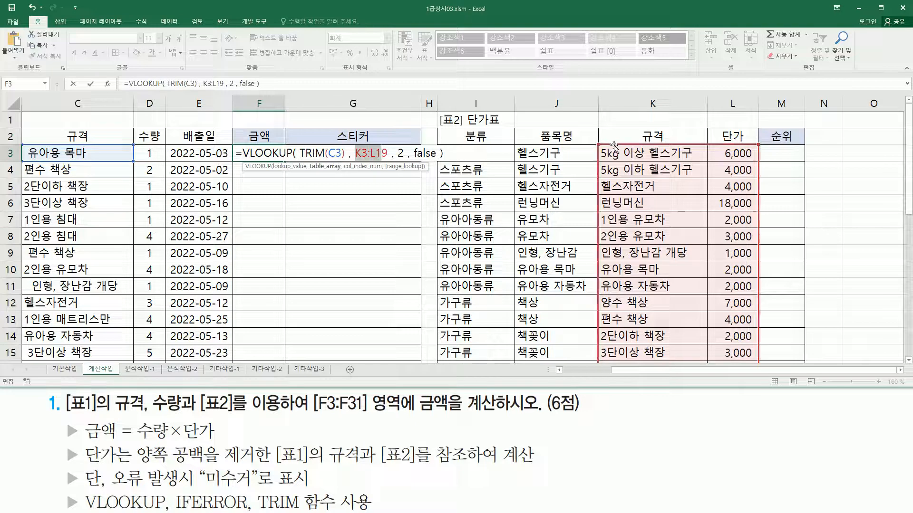
key("ctrl+shift+d")
mouse_move(244, 150)
left_mouse_down()
mouse_move(258, 155)
mouse_move(262, 191)
left_mouse_up()
left_click_drag(228, 201, 266, 208)
left_click_drag(239, 220, 284, 235)
mouse_move(602, 151)
left_mouse_down()
mouse_move(734, 375)
mouse_move(756, 367)
left_mouse_up()
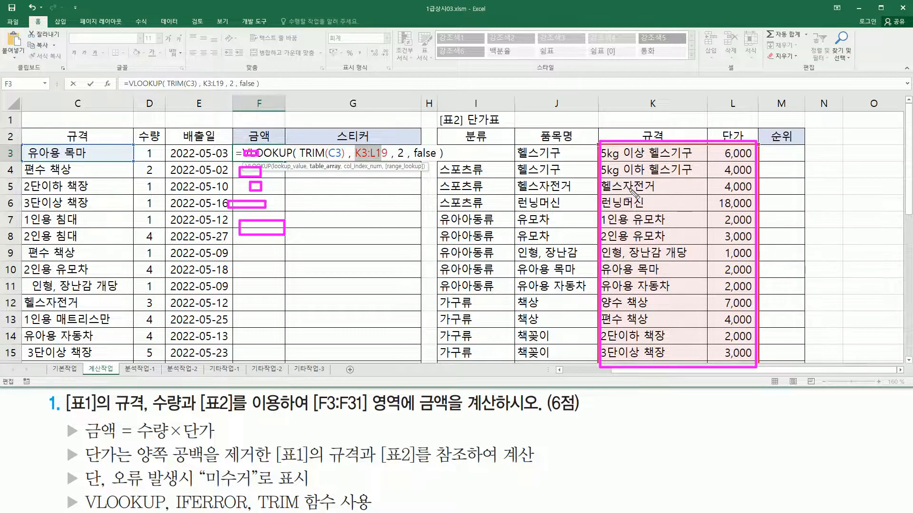
key("Escape")
left_click_drag(356, 153, 375, 153)
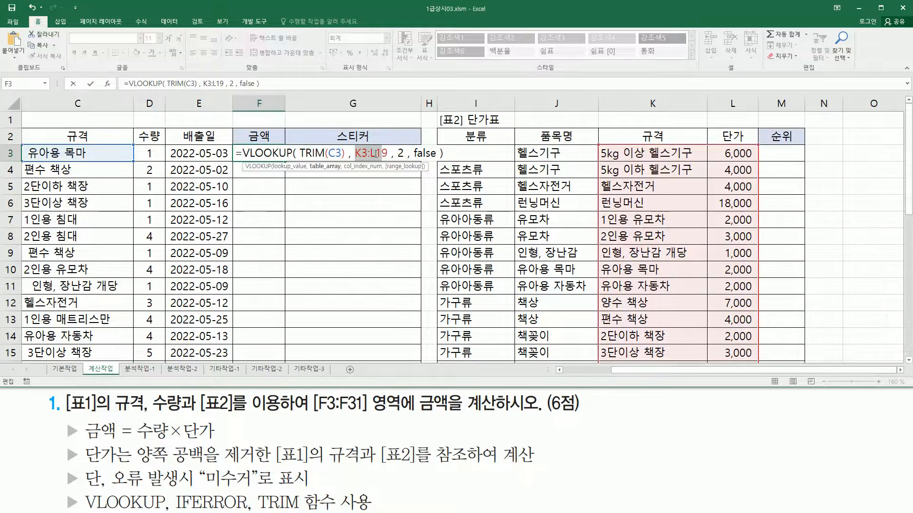
key("F4")
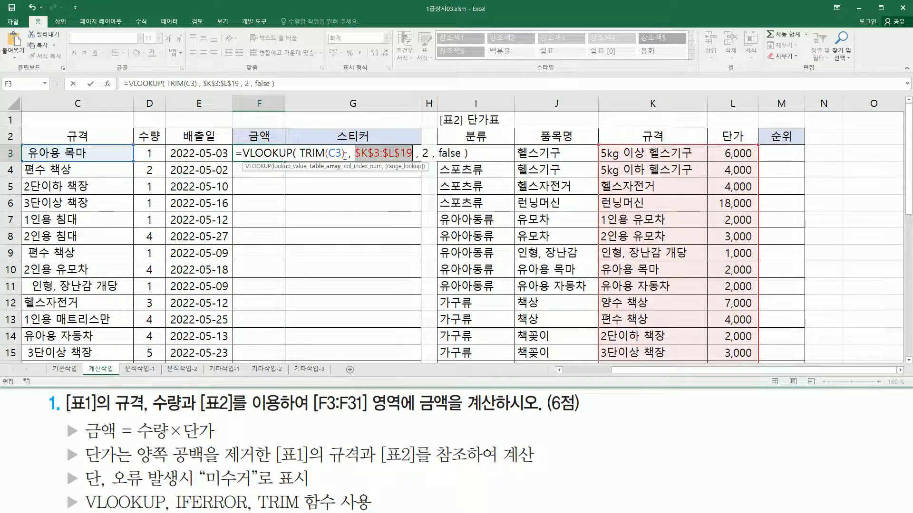
Step: Enter the VLOOKUP formula in F3 and copy it down through F12
left_click(334, 152)
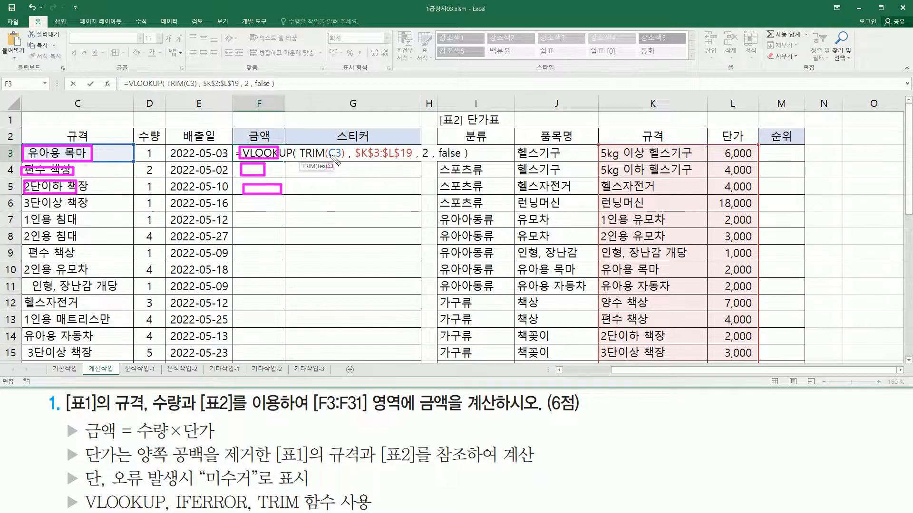
left_click(270, 152)
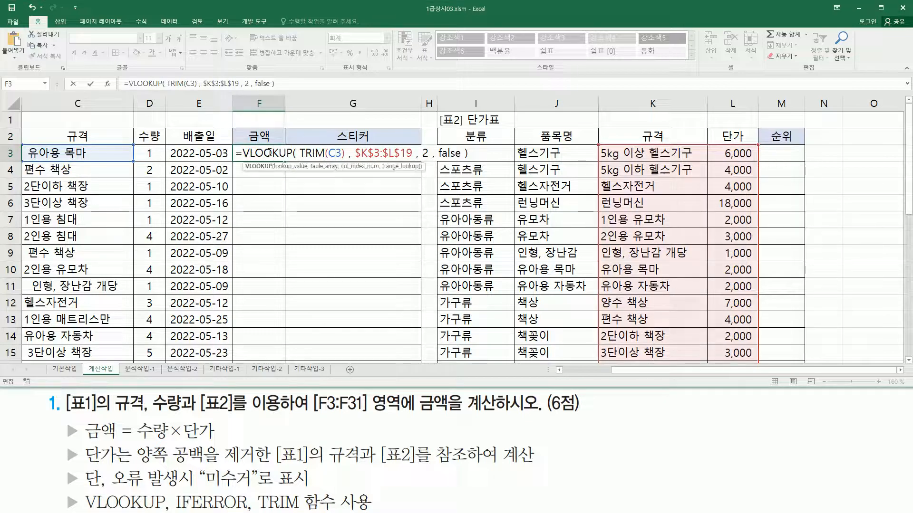
key("Return")
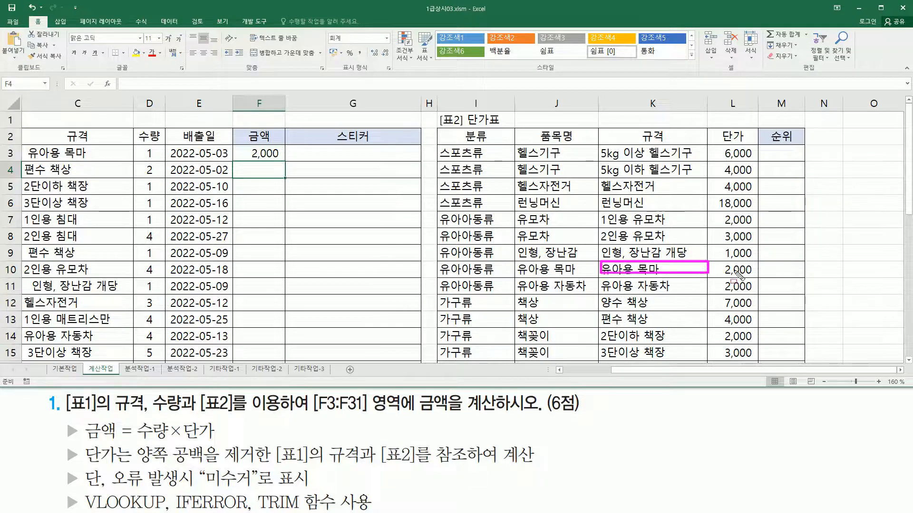
left_click(267, 153)
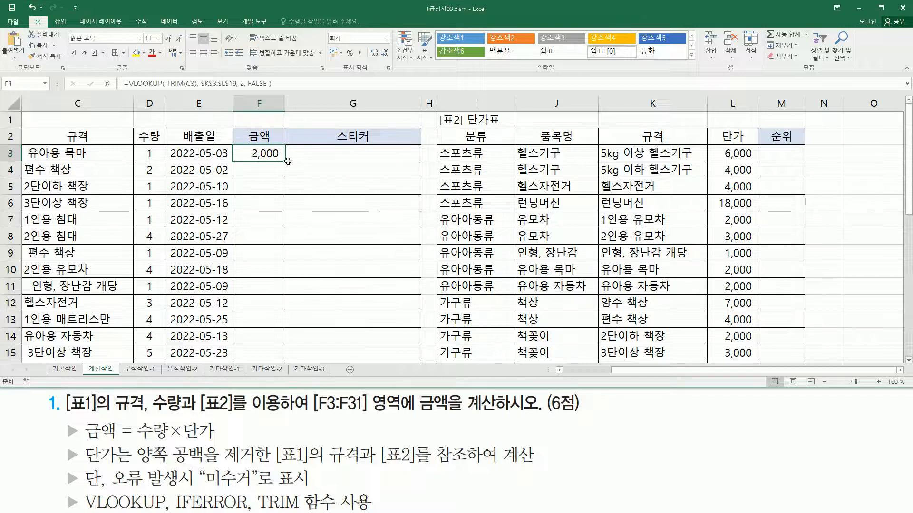
left_click_drag(284, 162, 287, 309)
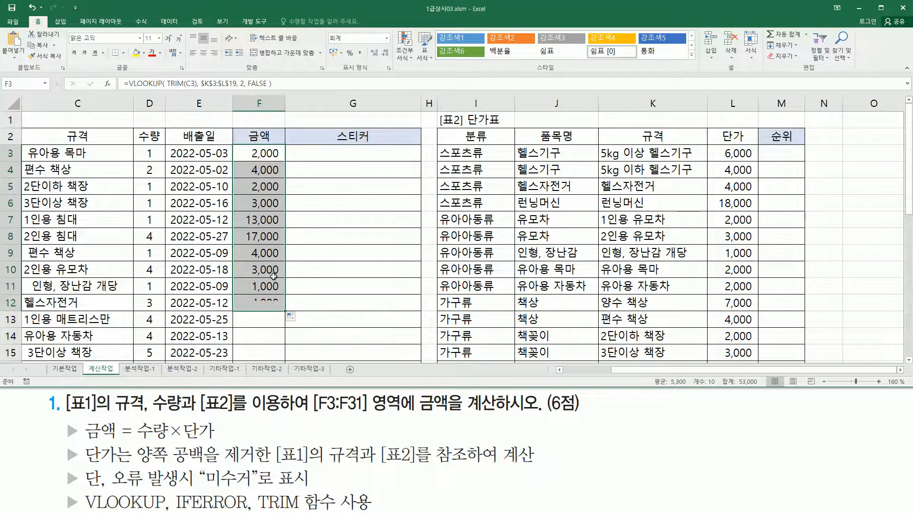
Step: Check the looked-up prices in the 금액 column against the matching 규격 and 단가 entries of [표2]
mouse_move(20, 172)
left_mouse_down()
mouse_move(274, 183)
mouse_move(286, 173)
left_mouse_up()
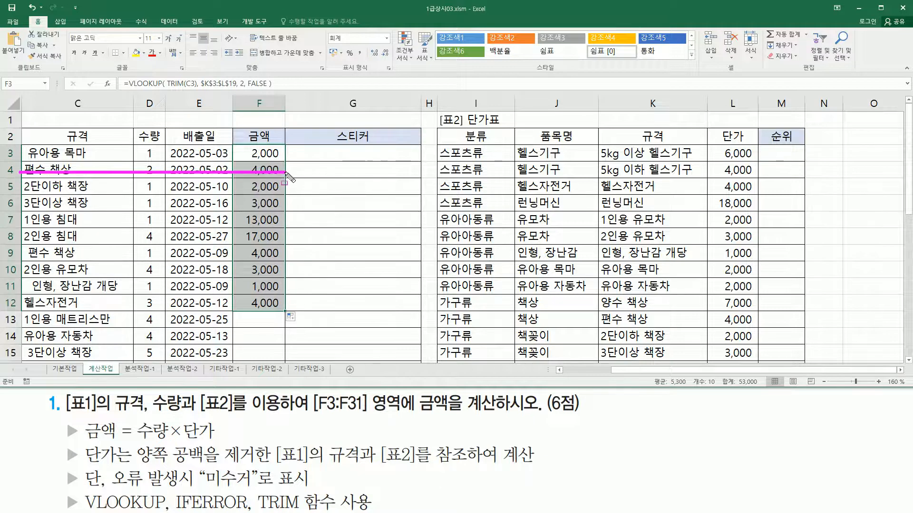
mouse_move(601, 324)
left_click_drag(601, 324, 753, 326)
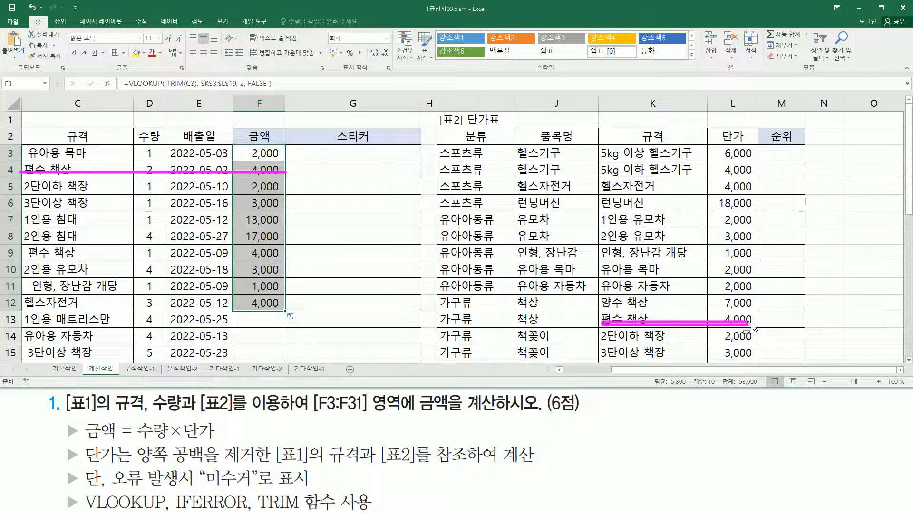
mouse_move(21, 194)
left_mouse_down()
mouse_move(304, 207)
mouse_move(292, 193)
left_mouse_up()
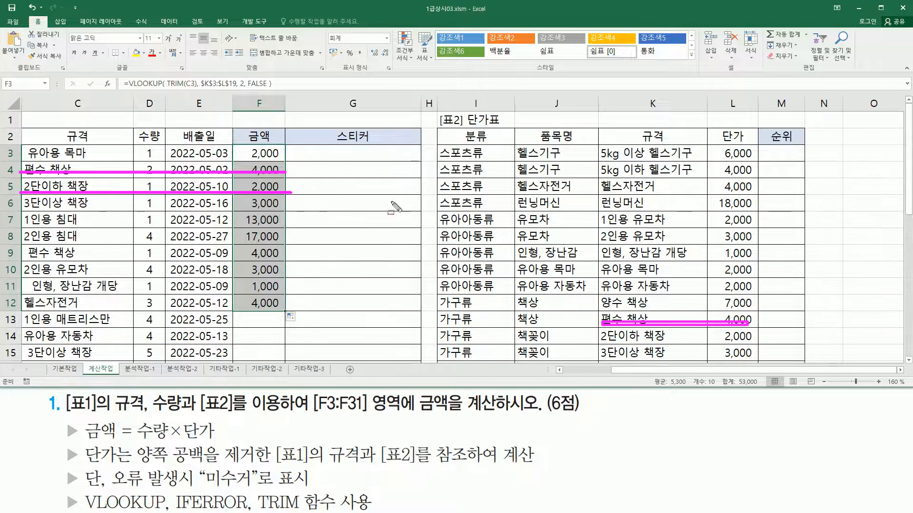
key("Escape")
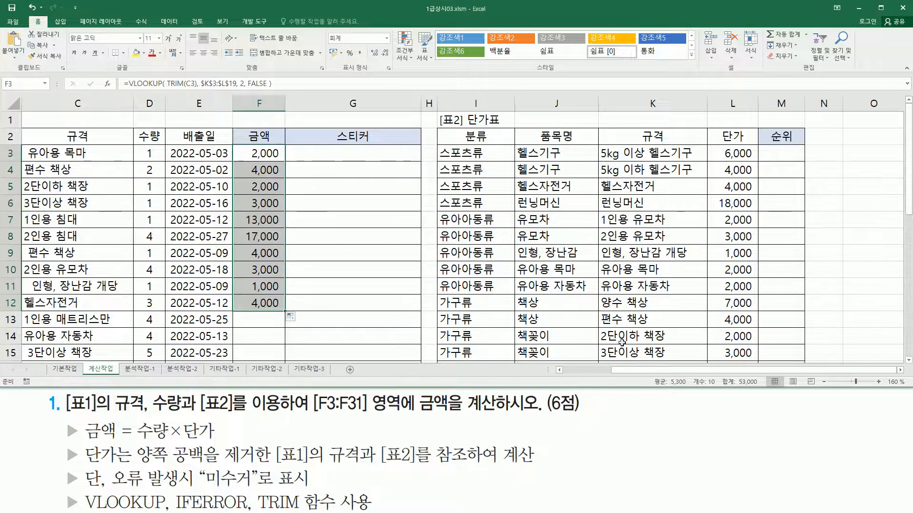
left_click_drag(603, 342, 740, 343)
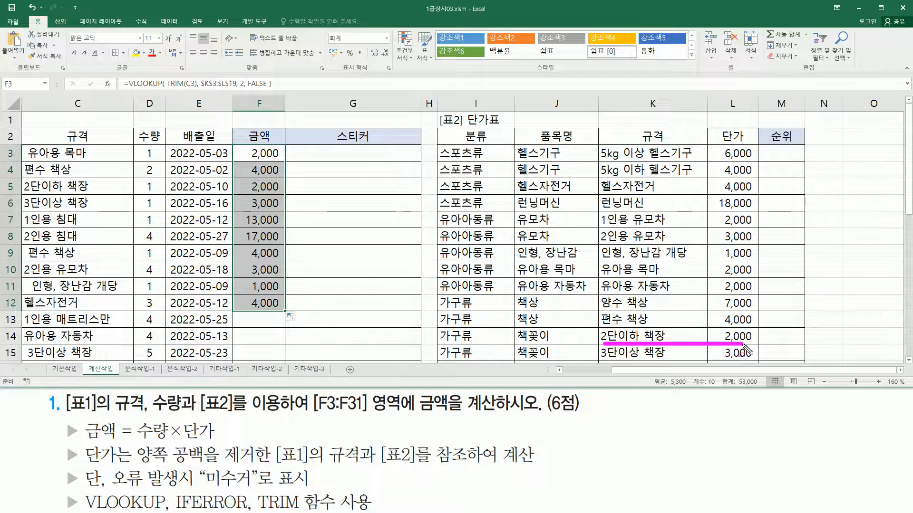
left_click_drag(23, 211, 284, 211)
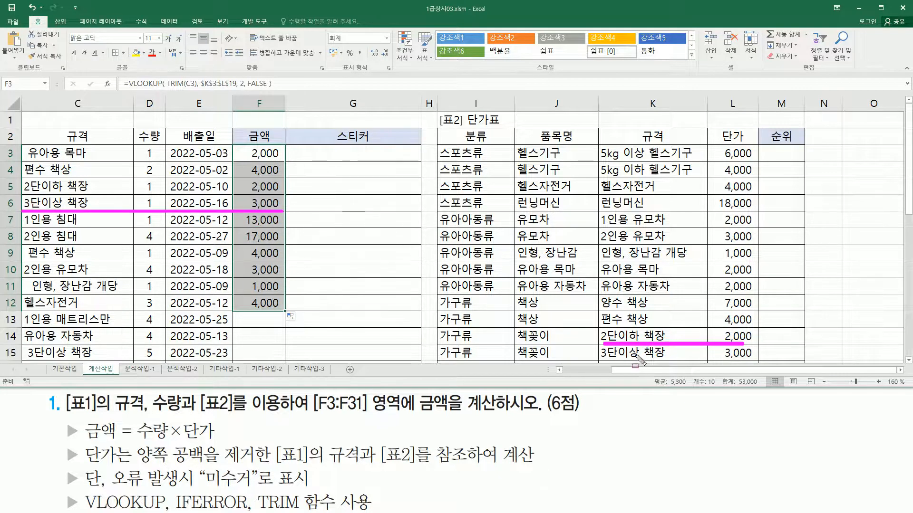
left_click_drag(602, 360, 763, 359)
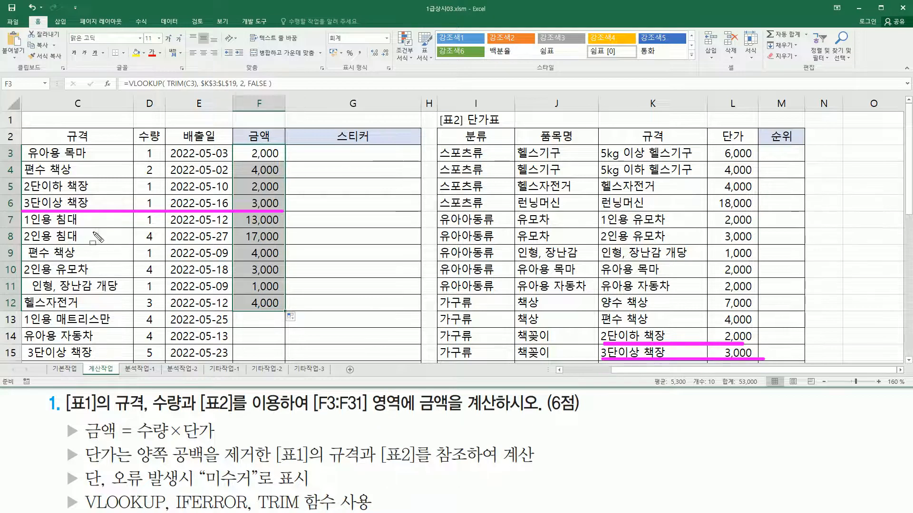
mouse_move(18, 215)
left_mouse_down()
mouse_move(69, 227)
mouse_move(83, 245)
left_mouse_up()
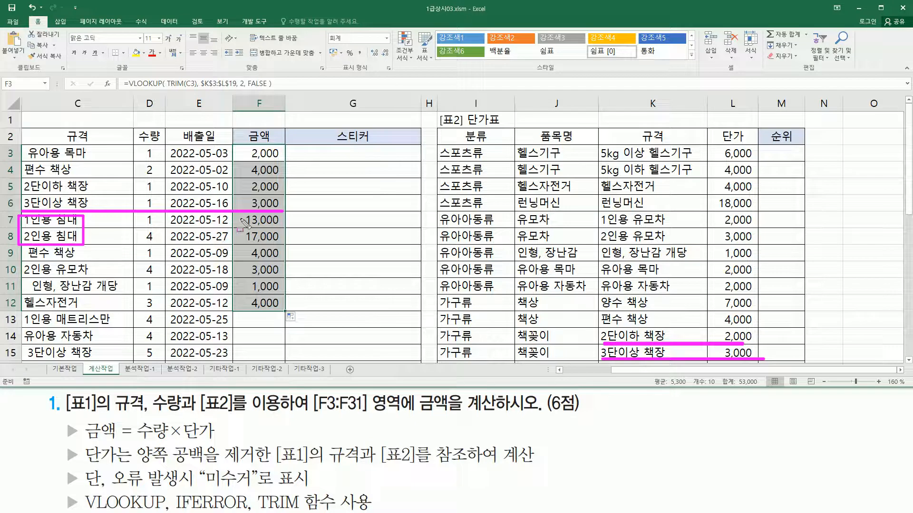
left_click_drag(241, 213, 285, 244)
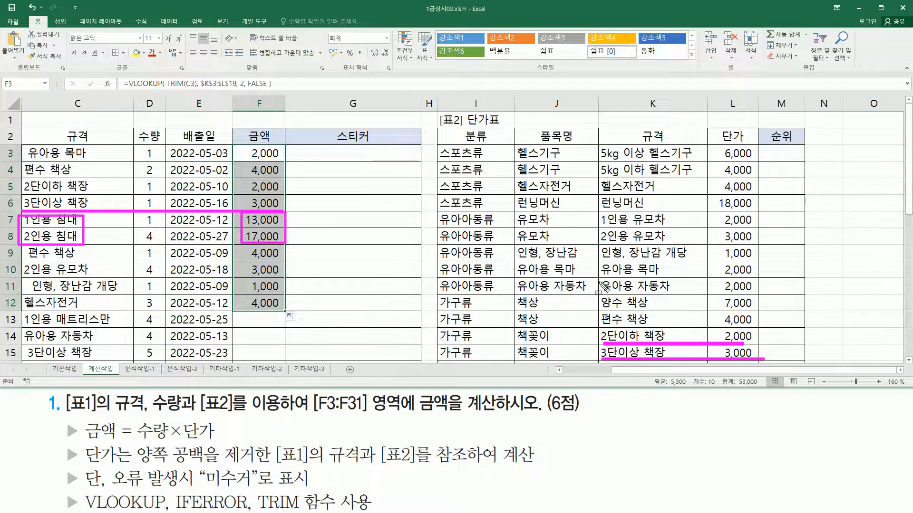
key("Escape")
scroll(641, 287, "down", 3)
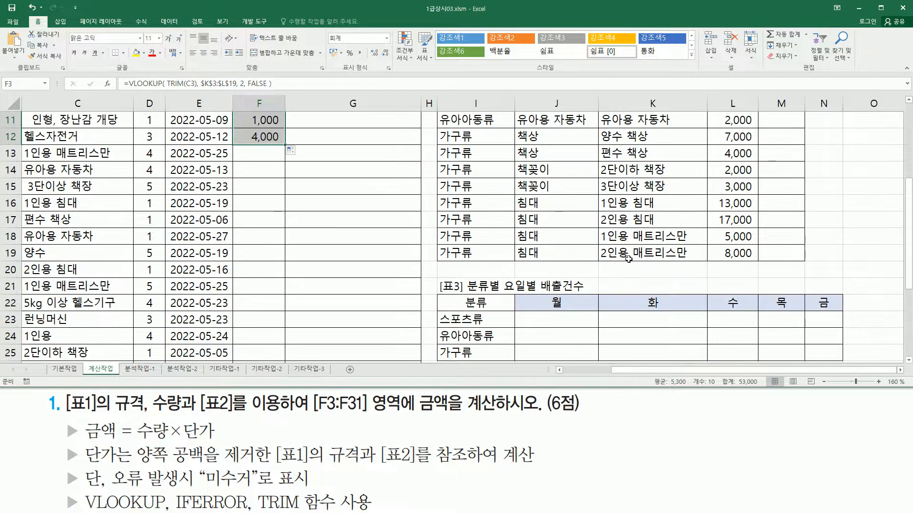
mouse_move(599, 197)
left_mouse_down()
mouse_move(600, 223)
mouse_move(667, 224)
mouse_move(683, 196)
left_mouse_up()
key("Escape")
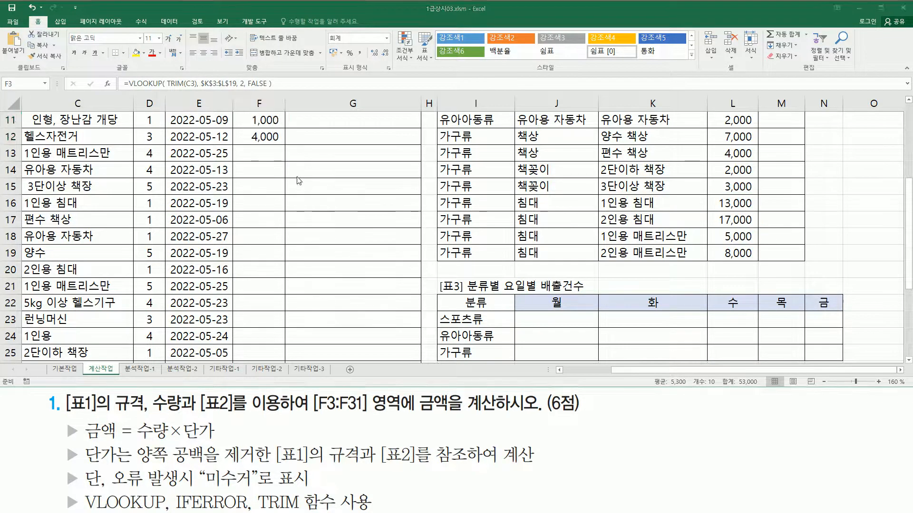
scroll(282, 183, "up", 3)
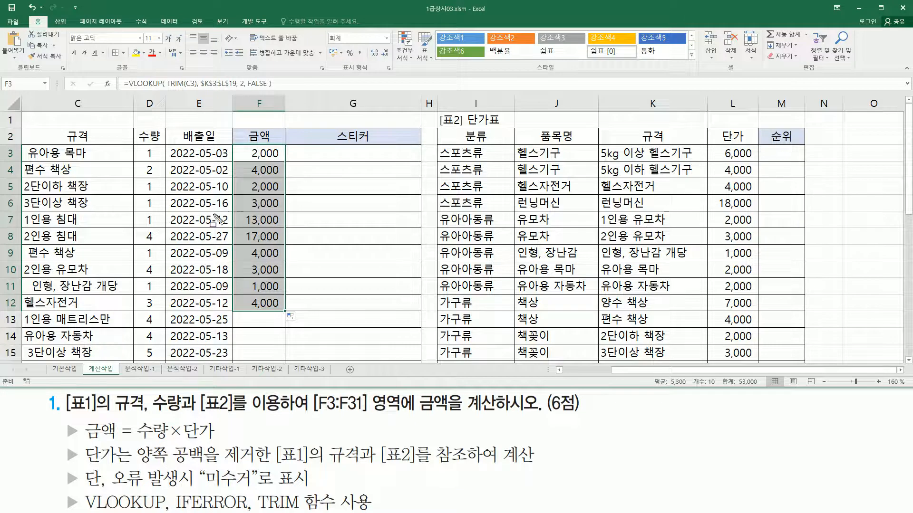
Step: Multiply the lookup in F3 by the 수량, making the formula =D3 * VLOOKUP( TRIM(C3), $K$3:$L$19, 2, FALSE )
left_click_drag(136, 420, 184, 443)
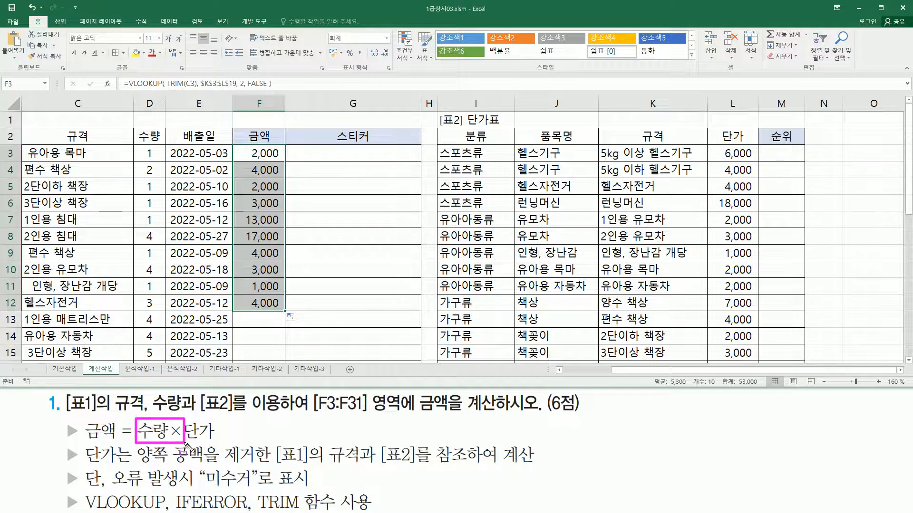
left_click(247, 153)
double_click(247, 153)
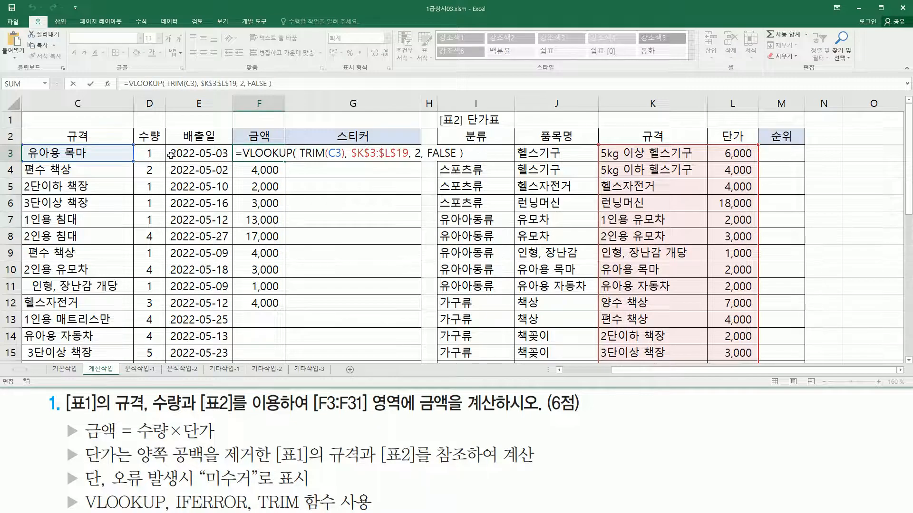
left_click(151, 149)
type("*")
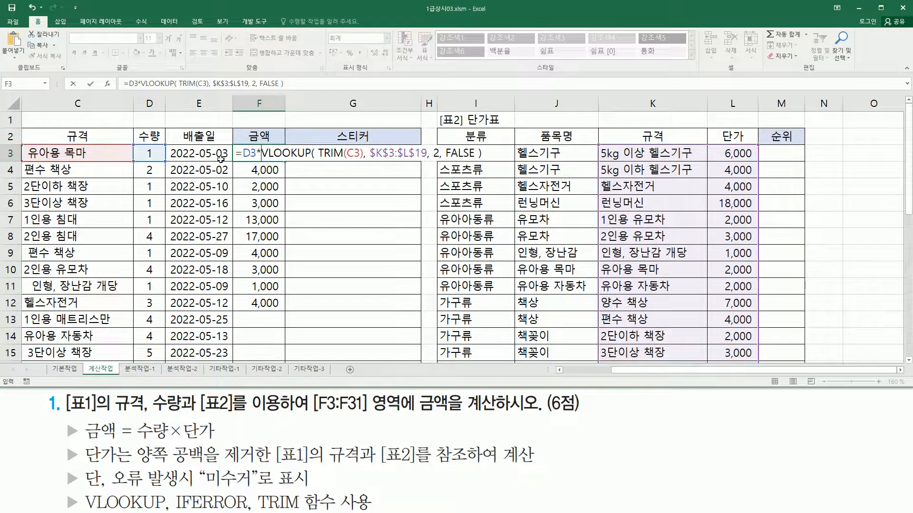
key("Left")
key("Left")
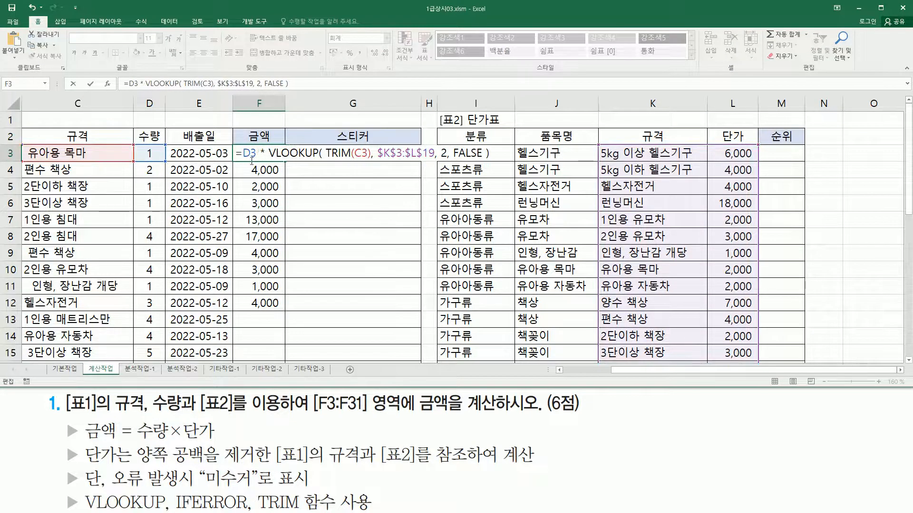
mouse_move(244, 149)
left_mouse_down()
mouse_move(256, 162)
mouse_move(494, 163)
left_mouse_up()
left_click_drag(257, 163, 287, 158)
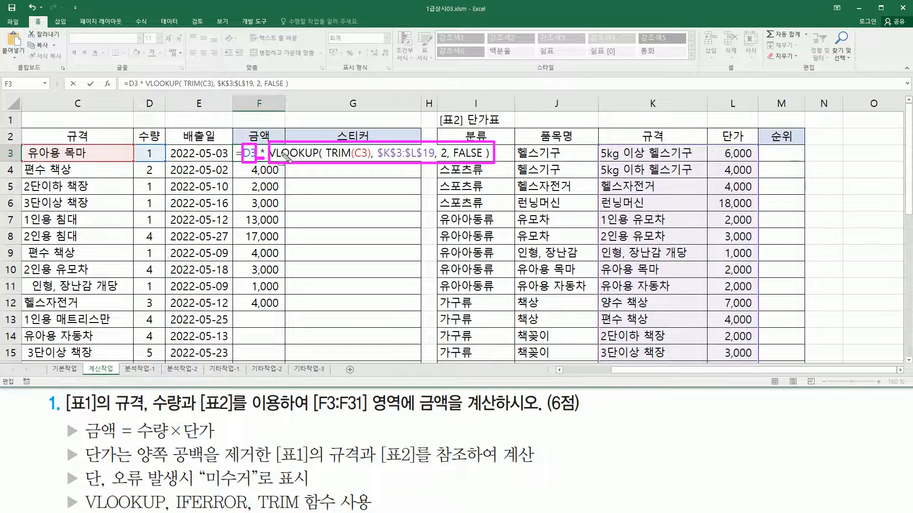
key("Escape")
left_click(274, 154)
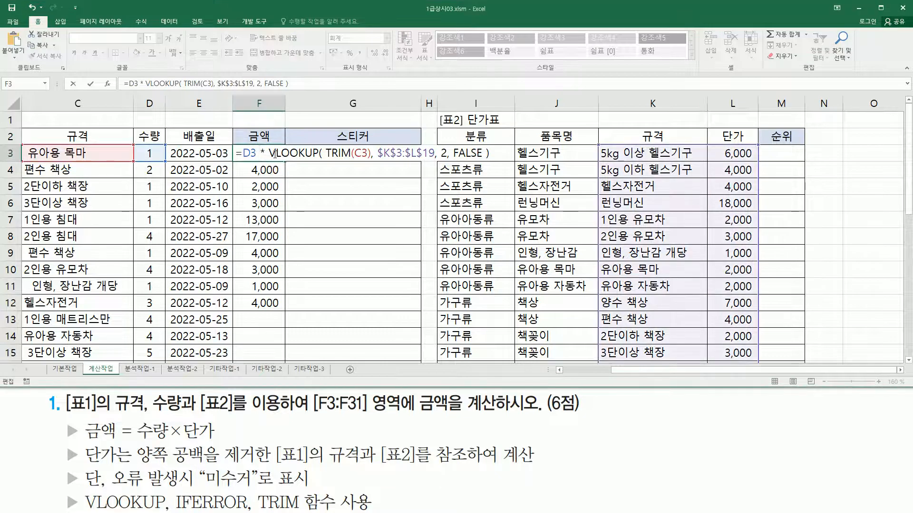
key("ctrl+Return")
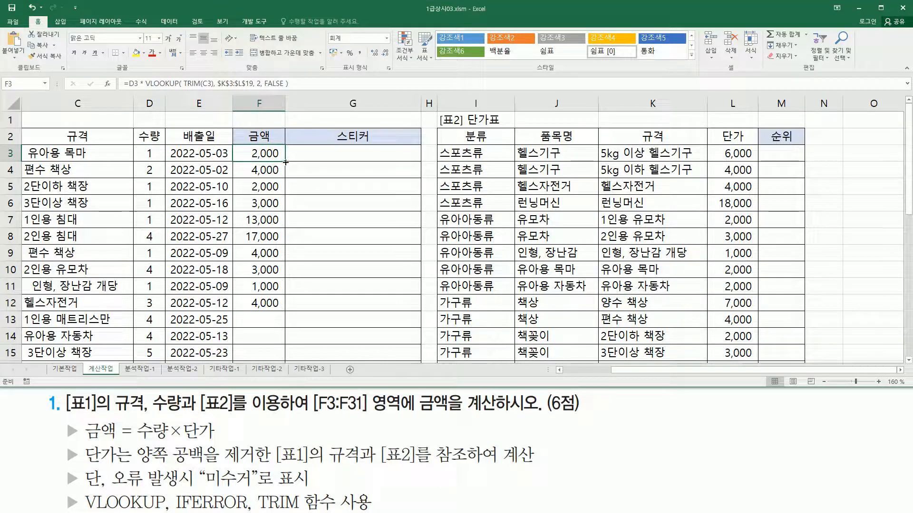
Step: Copy the multiplication formula in F3 down through F31 and look over the results in the 금액 column
double_click(285, 162)
left_click_drag(286, 304, 260, 321)
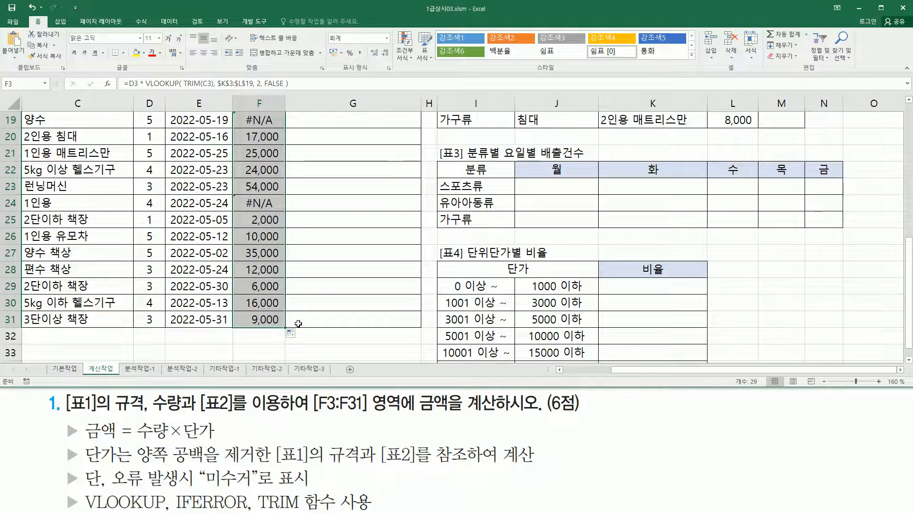
key("ctrl+2")
left_click_drag(237, 195, 281, 210)
left_click_drag(239, 111, 303, 130)
key("Escape")
scroll(250, 177, "up", 3)
scroll(277, 278, "up", 3)
scroll(270, 264, "down", 6)
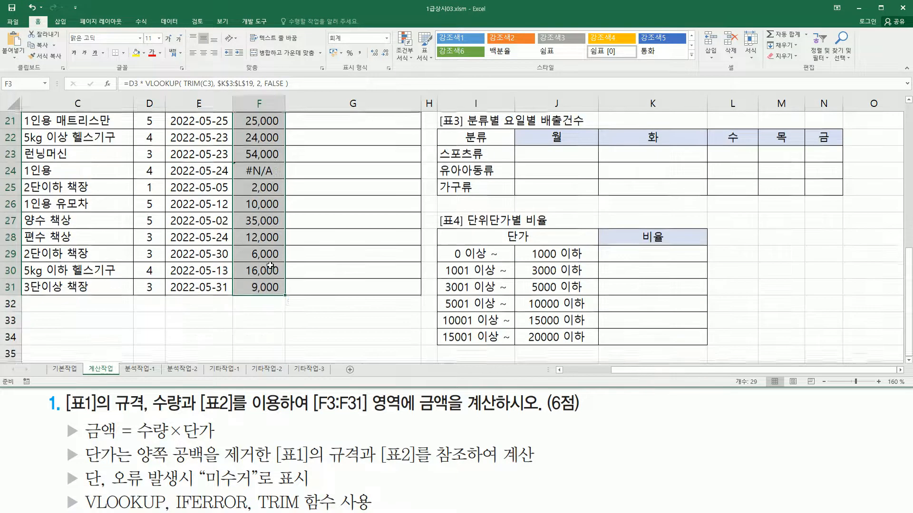
Step: Examine the 규격 entries and 금액 results in rows 19 and 24 against the task's "미수거" condition
left_click(911, 101)
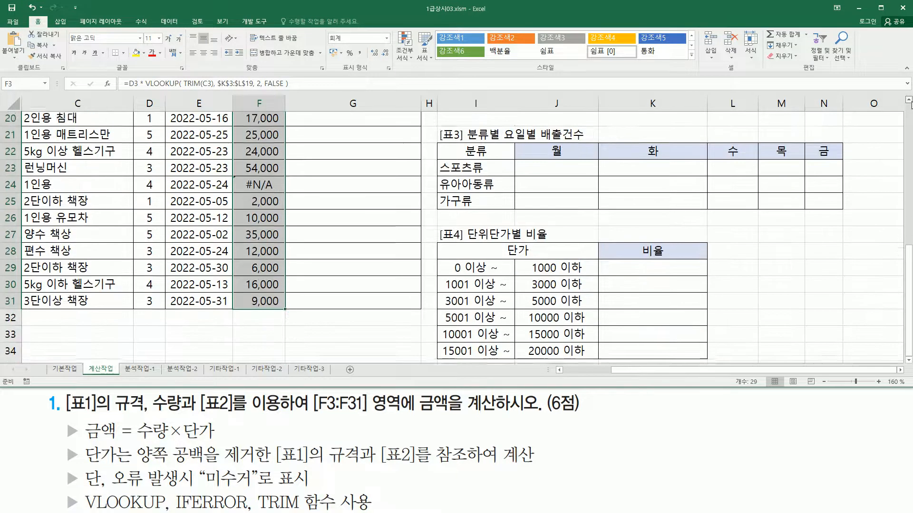
left_click(910, 100)
left_click(909, 101)
left_click(910, 100)
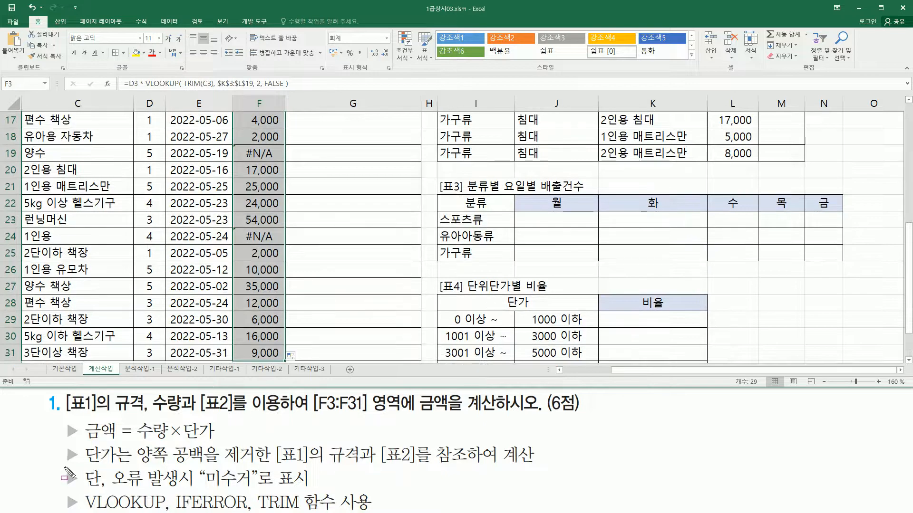
left_click_drag(109, 487, 308, 490)
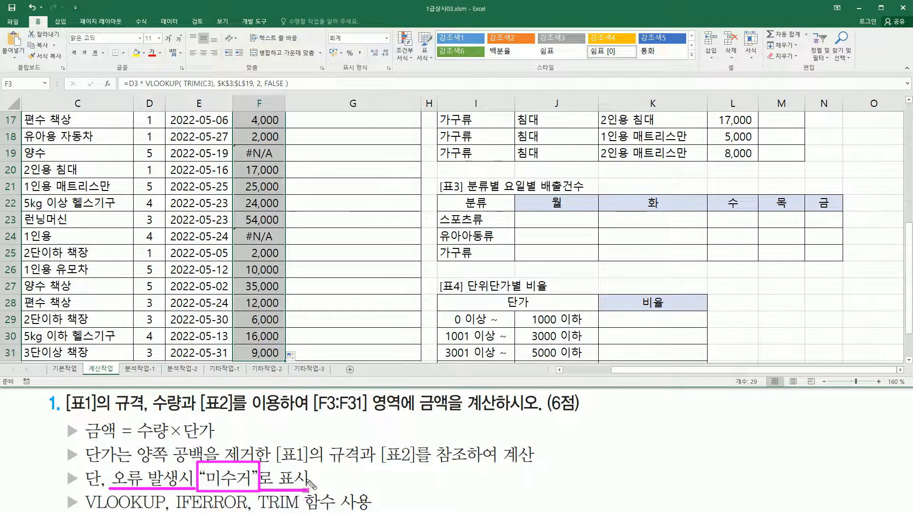
mouse_move(23, 146)
left_mouse_down()
mouse_move(48, 161)
mouse_move(51, 146)
left_mouse_up()
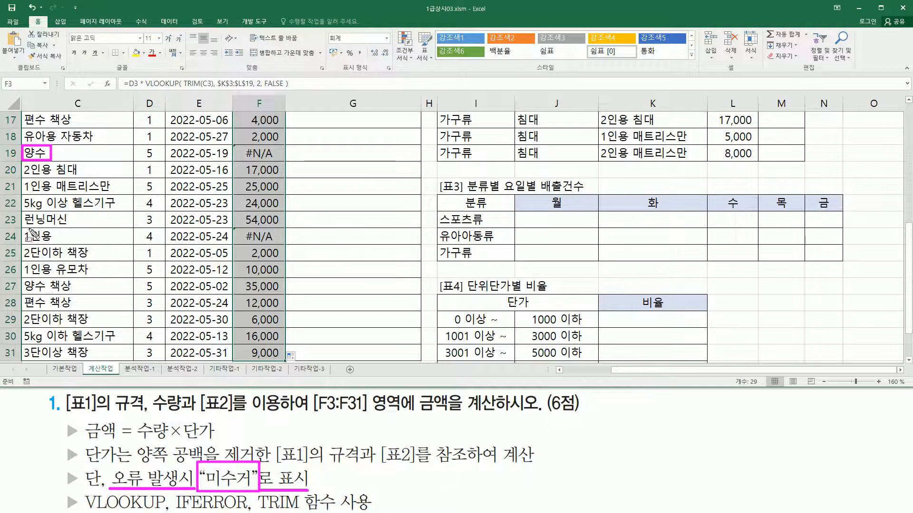
mouse_move(22, 228)
left_mouse_down()
mouse_move(58, 244)
mouse_move(58, 229)
mouse_move(245, 235)
left_mouse_up()
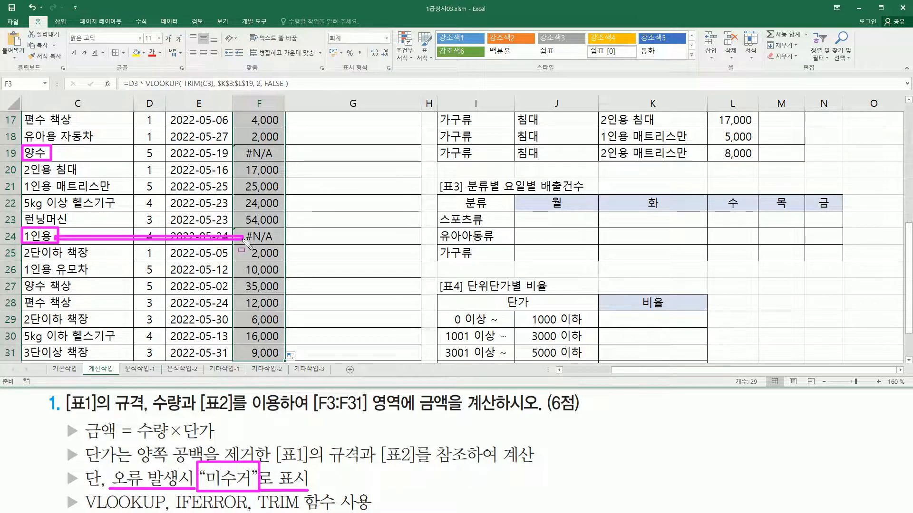
left_click_drag(50, 154, 240, 155)
key("Escape")
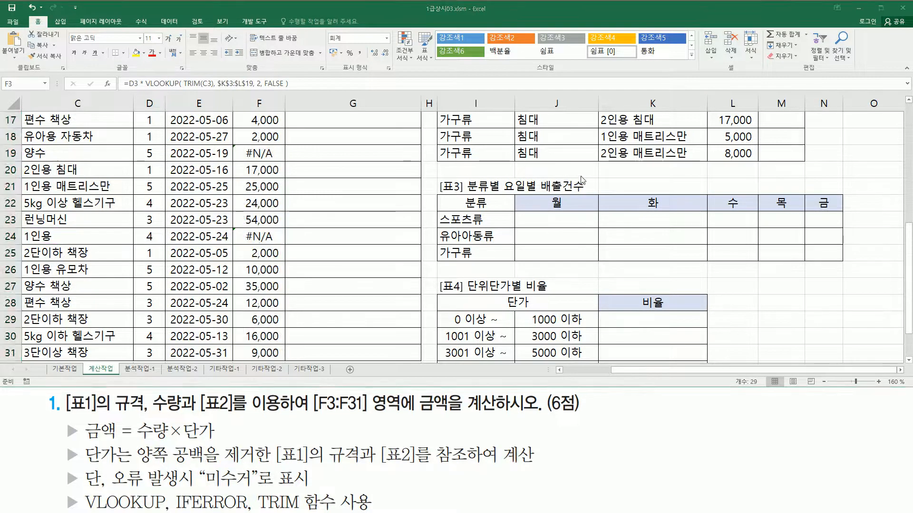
Step: Look through the 규격 column of [표2] for the entries in C19 and C24, and review the task's IFERROR requirement
scroll(702, 220, "up", 3)
left_click_drag(652, 120, 650, 320)
scroll(650, 319, "up", 2)
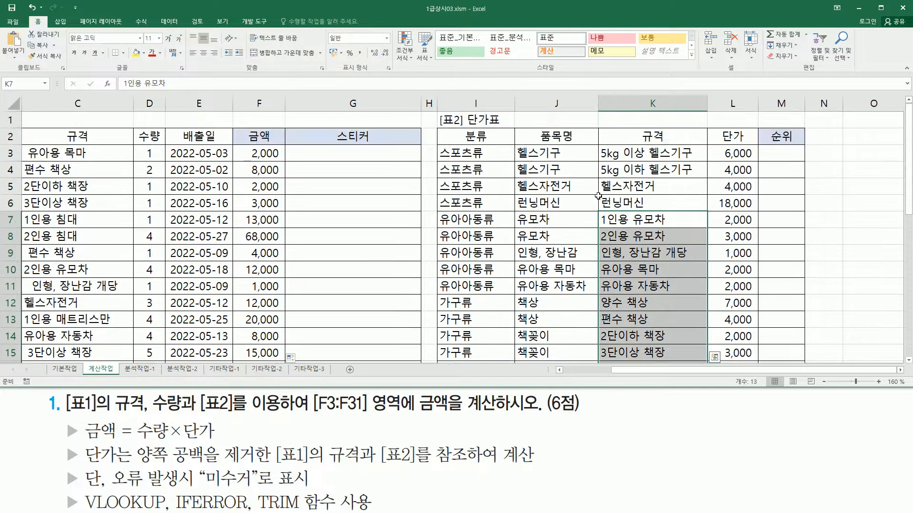
left_click_drag(621, 154, 620, 236)
left_click(150, 303)
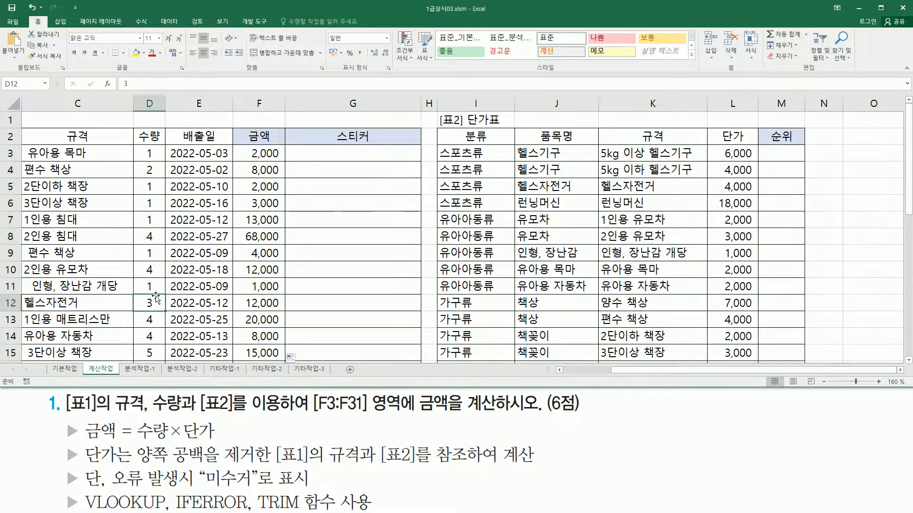
scroll(166, 285, "down", 7)
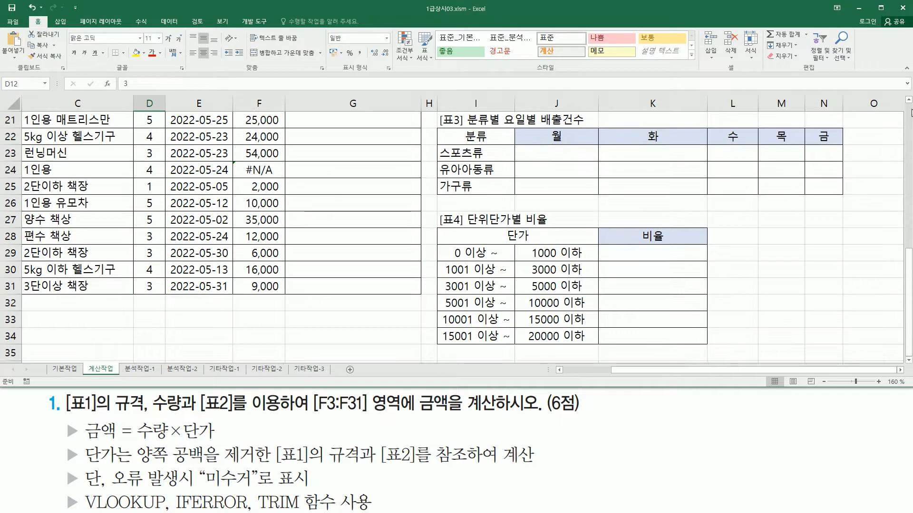
left_click(908, 100)
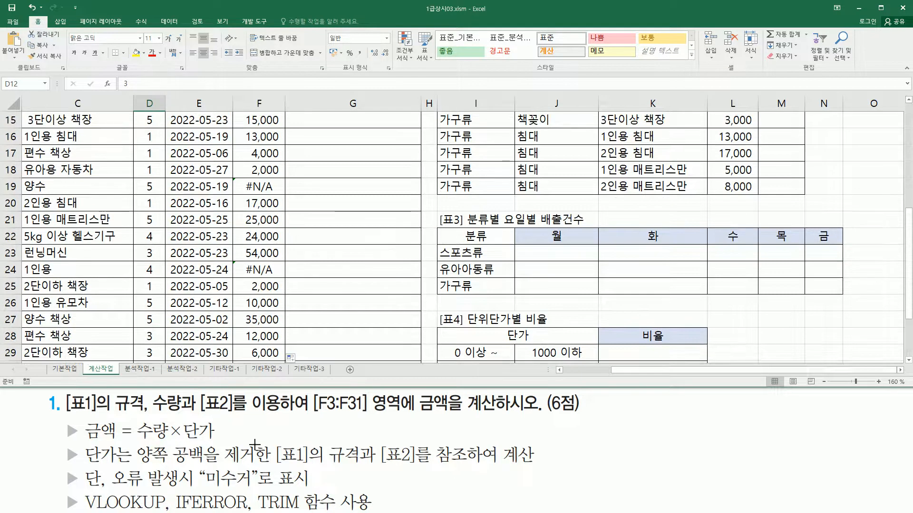
mouse_move(109, 489)
left_mouse_down()
mouse_move(301, 489)
mouse_move(314, 465)
left_mouse_up()
left_click_drag(174, 510, 233, 510)
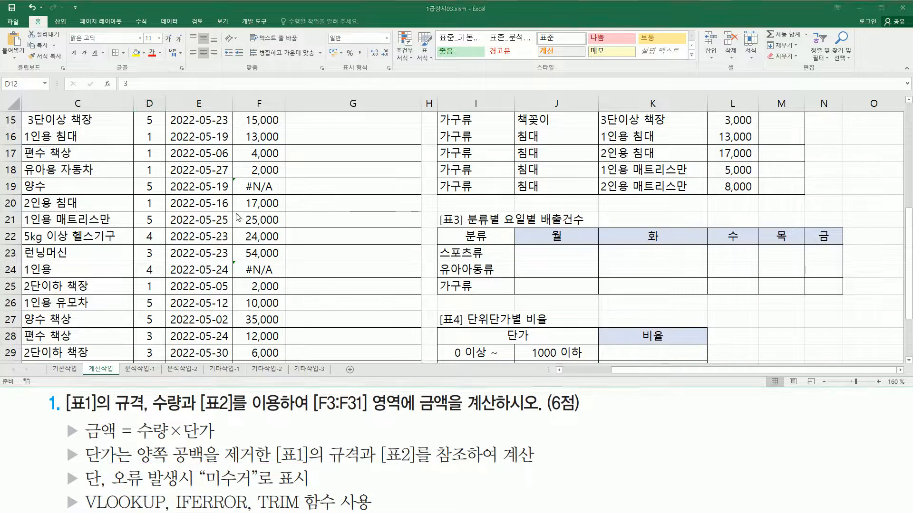
Step: Wrap the F3 formula in IFERROR with "미수거", making it =IFERROR( D3 * VLOOKUP( TRIM(C3), $K$3:$L$19, 2, FALSE ), "미수거" )
scroll(271, 238, "up", 5)
double_click(271, 153)
left_click(245, 153)
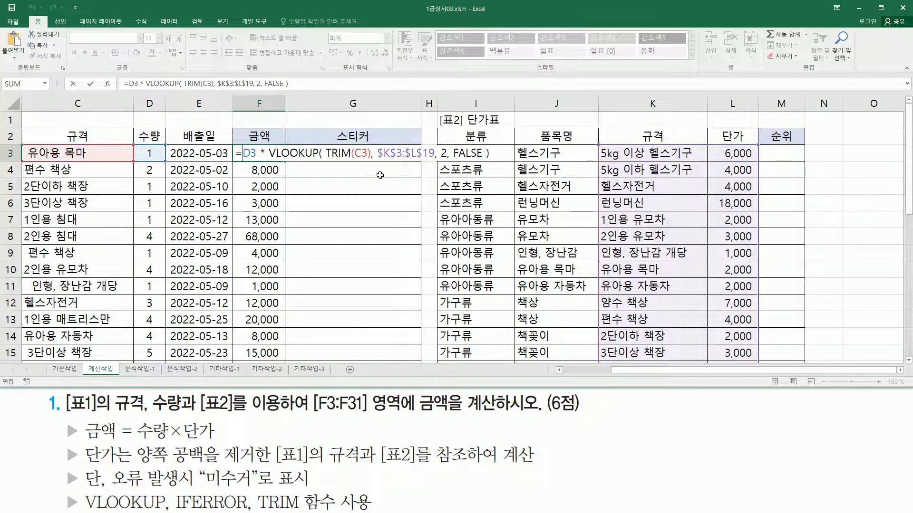
type("IFERROR(")
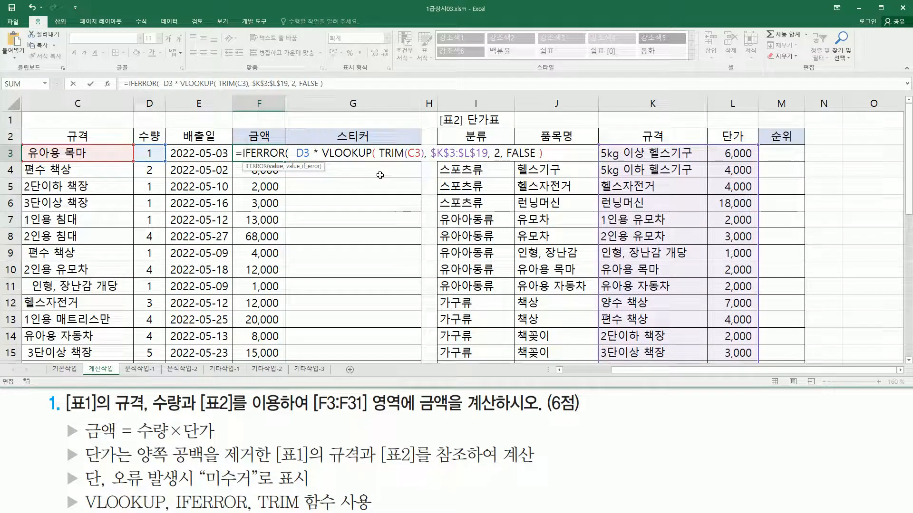
key("shift+End")
key("End")
type(", \"미수")
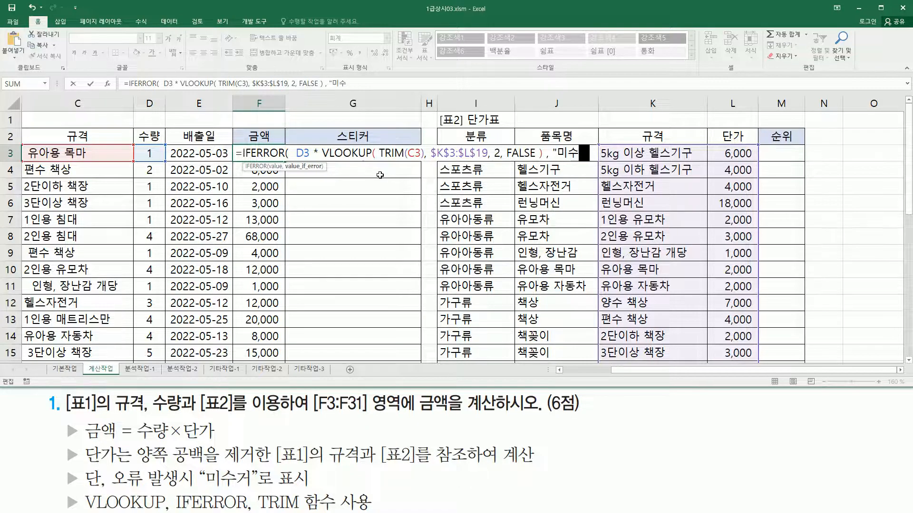
type("거\" )")
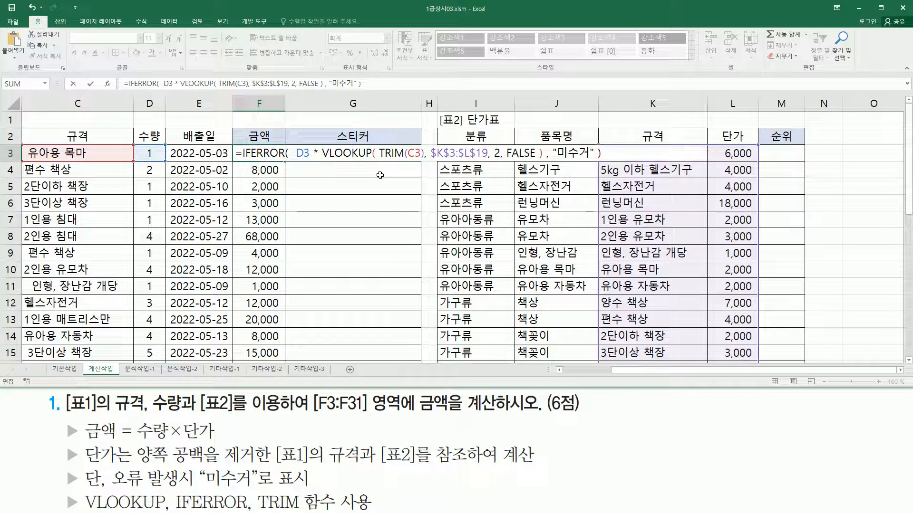
key("Return")
Step: Copy the IFERROR formula in F3 down through F31 and check rows 19 and 24
left_click(269, 153)
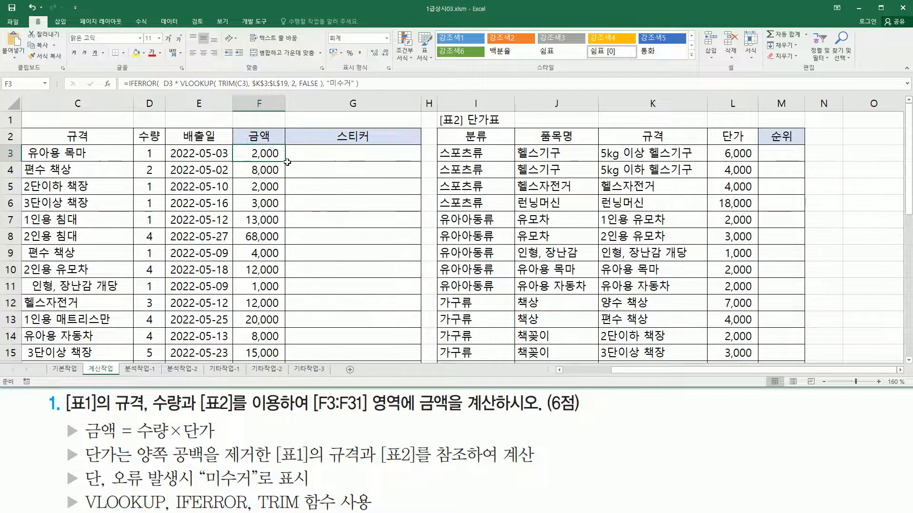
double_click(285, 160)
scroll(281, 199, "down", 7)
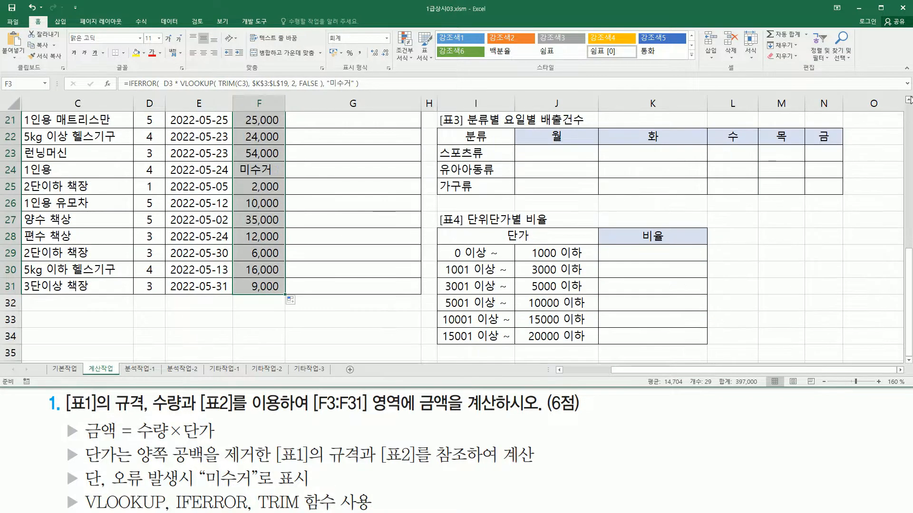
scroll(27, 150, "up", 2)
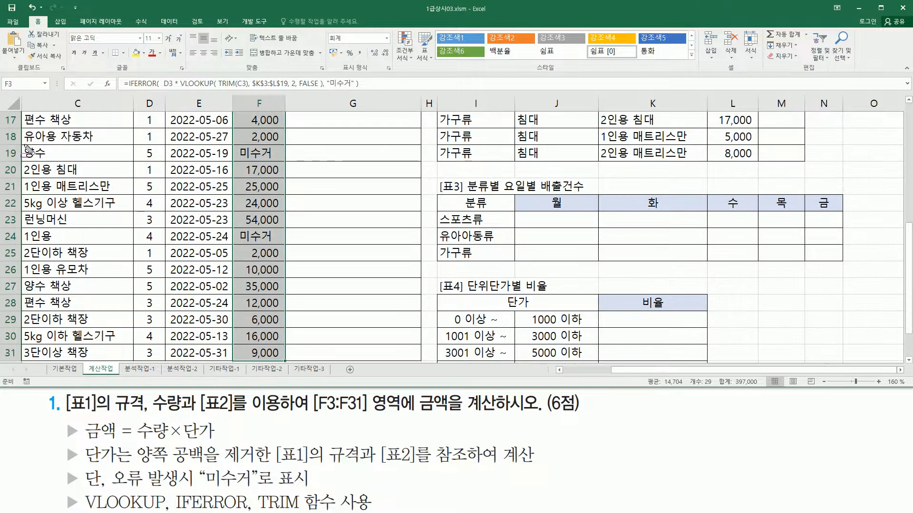
left_click_drag(18, 225, 302, 245)
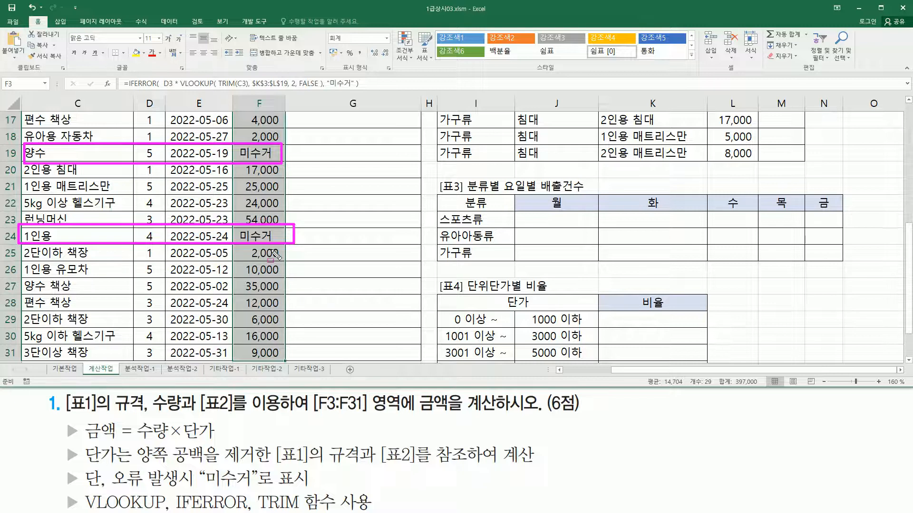
key("Escape")
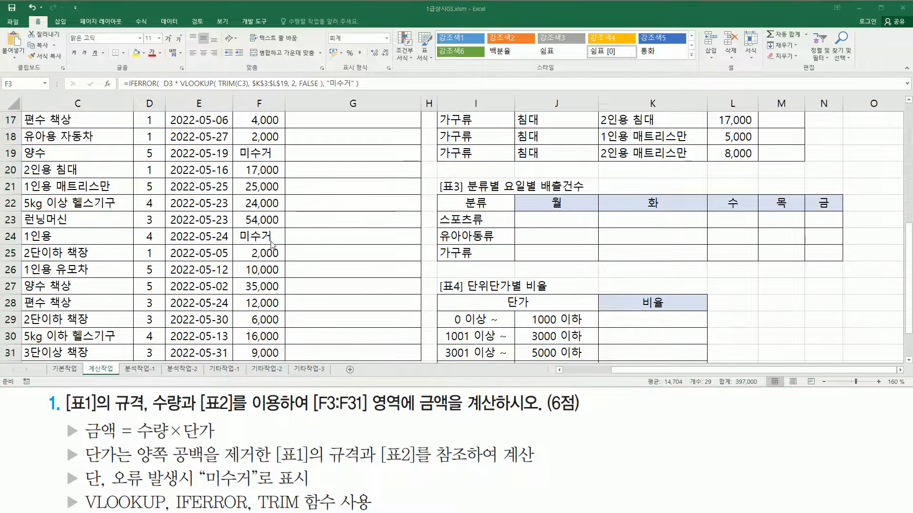
Step: Enter a copy of F3's complete IFERROR formula as text in C1
scroll(273, 254, "up", 5)
left_click(282, 153)
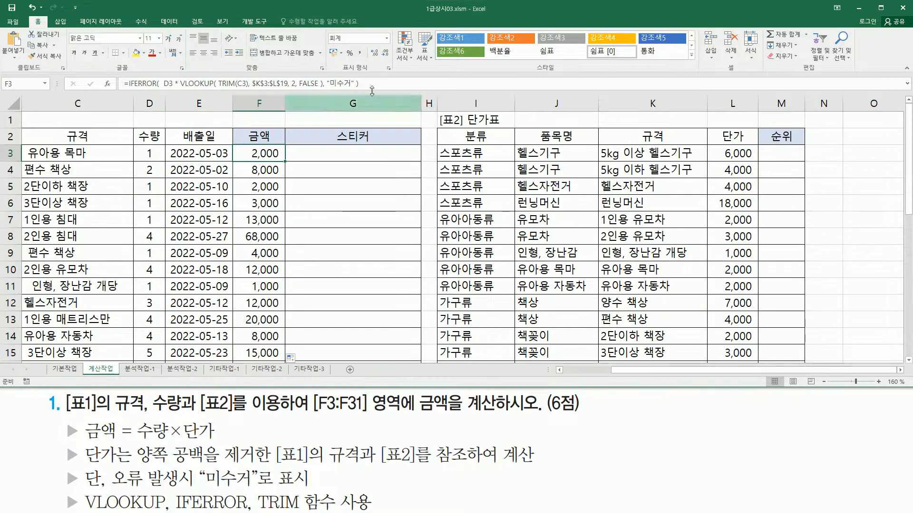
left_click(91, 119)
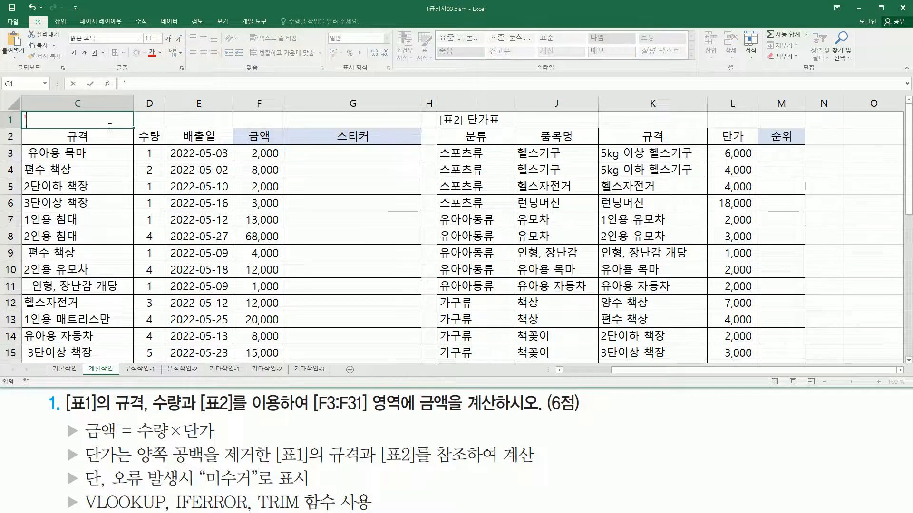
type("=IFERROR(  D3 * VLOOKUP( TRIM(C3), $K$3:$L$19, 2, FALSE ), \"미수거\" )")
key("Return")
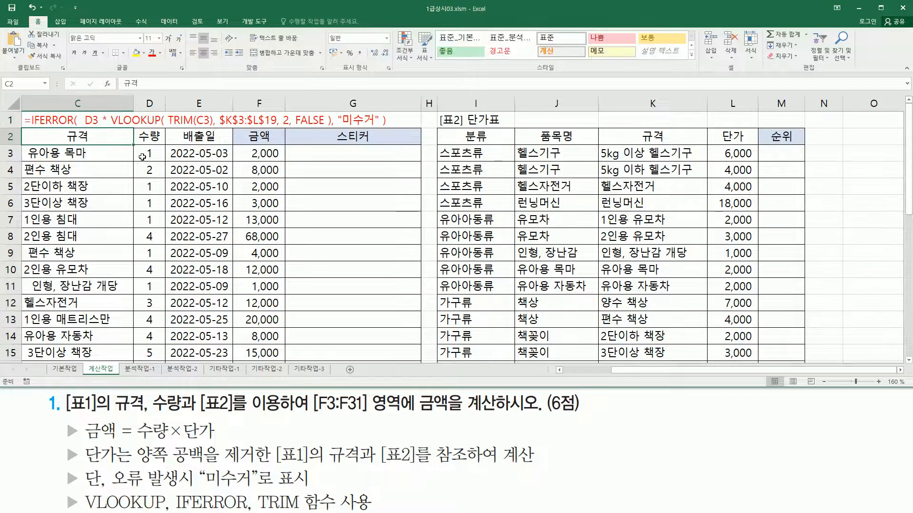
Step: Review the VLOOKUP arguments in the C1 formula text: TRIM(C3), $K$3:$L$19, 2 and FALSE, against 규격 and 단가
left_click(559, 371)
left_click(560, 371)
key("ctrl+shift+d")
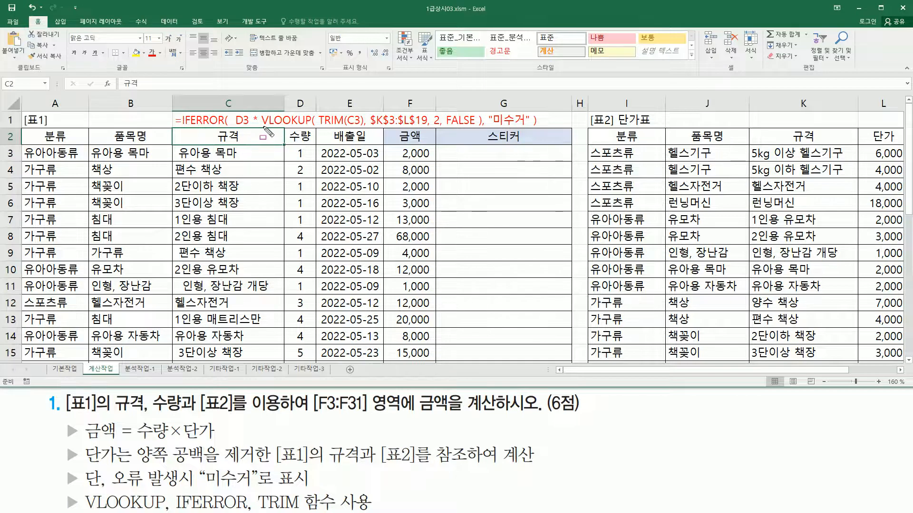
left_click_drag(263, 126, 359, 128)
mouse_move(177, 145)
left_mouse_down()
mouse_move(178, 161)
mouse_move(247, 164)
left_mouse_up()
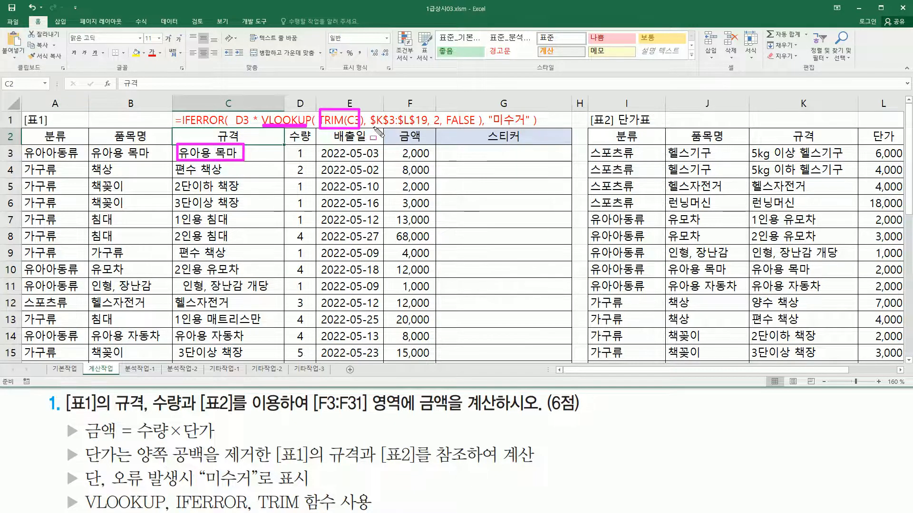
left_click_drag(370, 126, 425, 126)
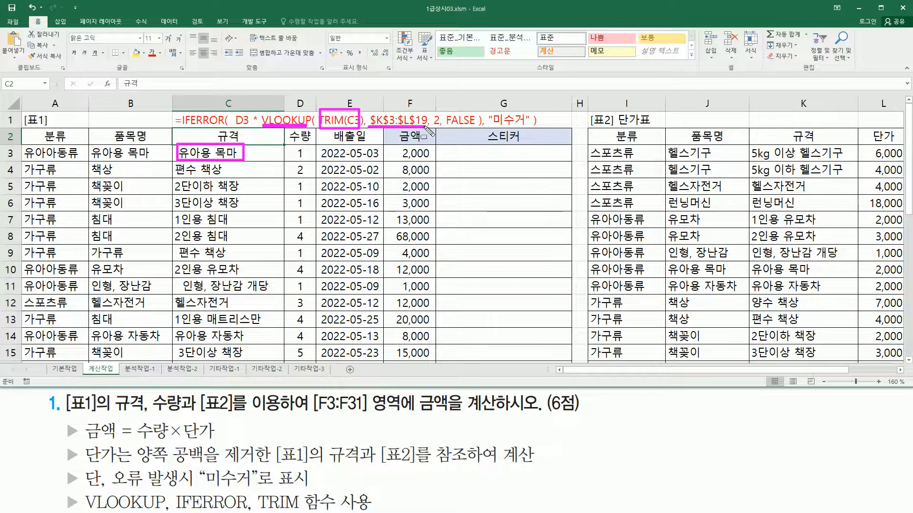
left_click_drag(446, 127, 475, 127)
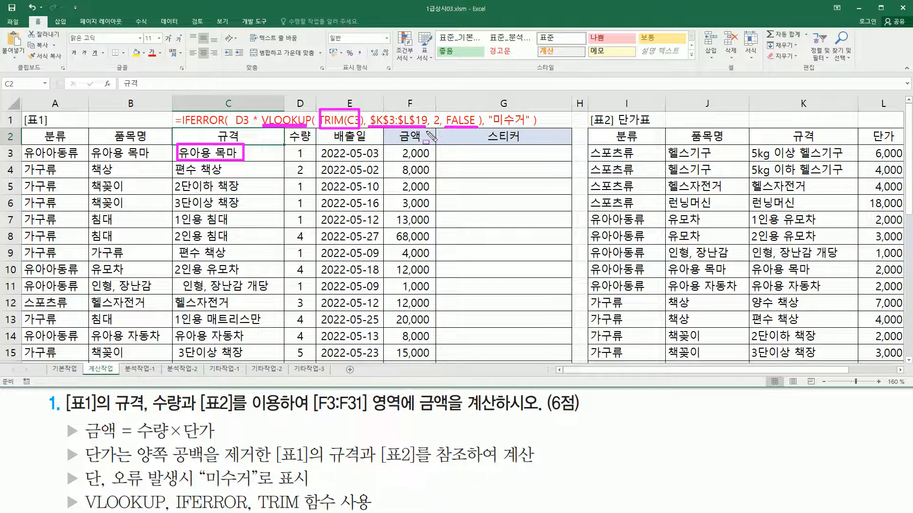
left_click_drag(431, 111, 442, 129)
left_click_drag(880, 121, 880, 129)
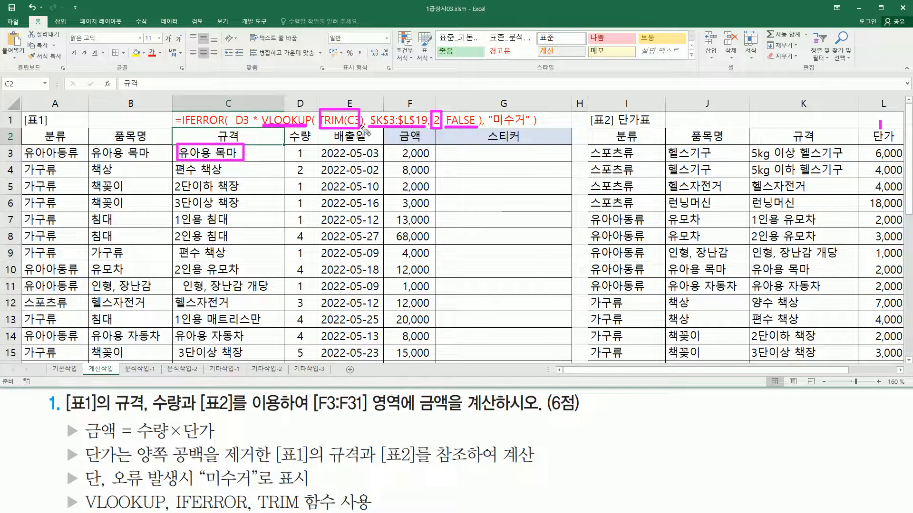
key("Escape")
Step: Review why the VLOOKUP range $K$3:$L$19 starts at 규격 in [표2], matching the TRIM(C3) lookup value
key("ctrl+shift+d")
left_click_drag(376, 465, 528, 465)
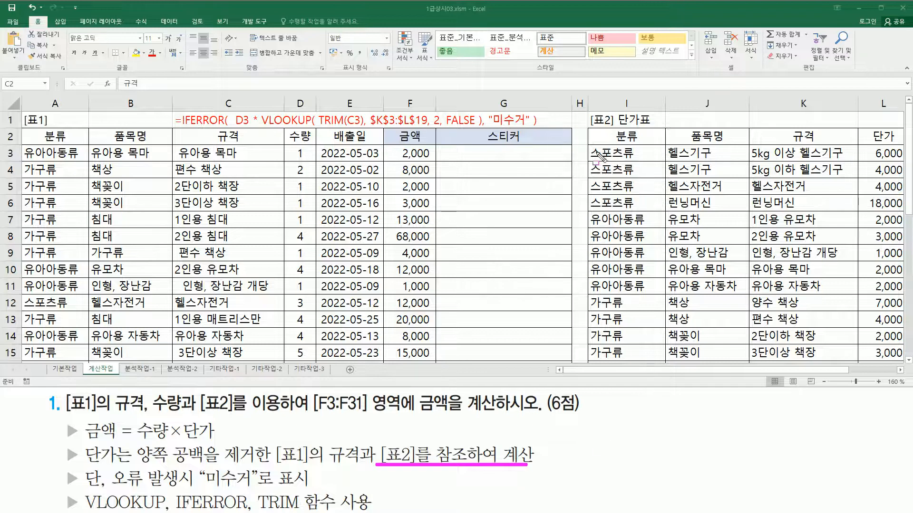
left_click_drag(372, 109, 428, 132)
mouse_move(592, 141)
left_mouse_down()
mouse_move(601, 161)
mouse_move(808, 292)
mouse_move(900, 364)
left_mouse_up()
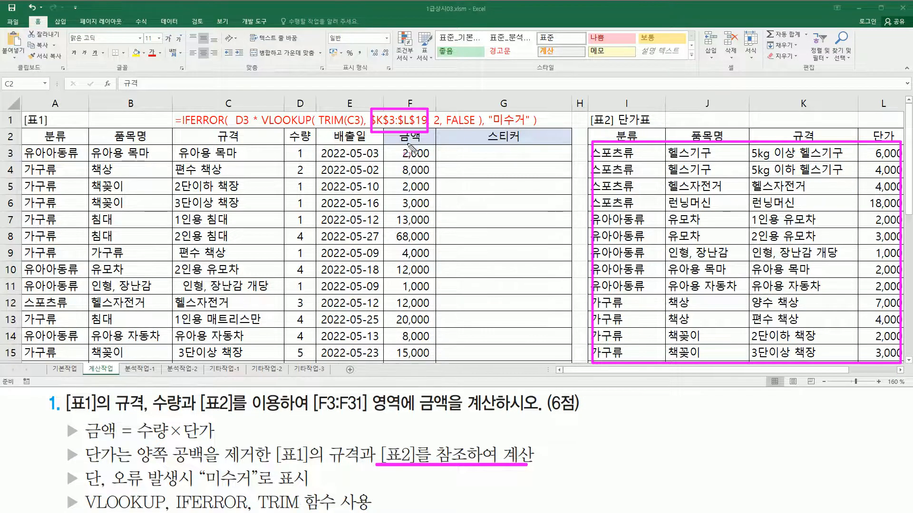
key("Escape")
left_click_drag(372, 125, 429, 124)
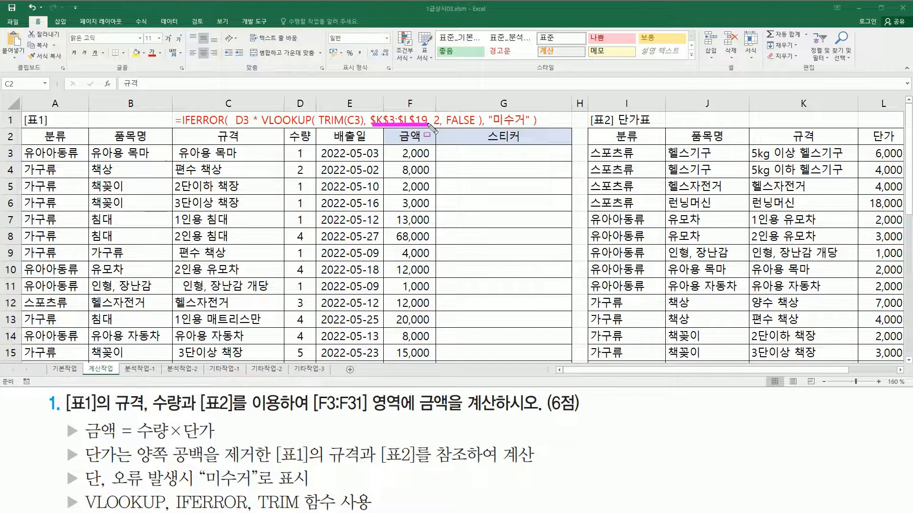
left_click_drag(318, 103, 359, 127)
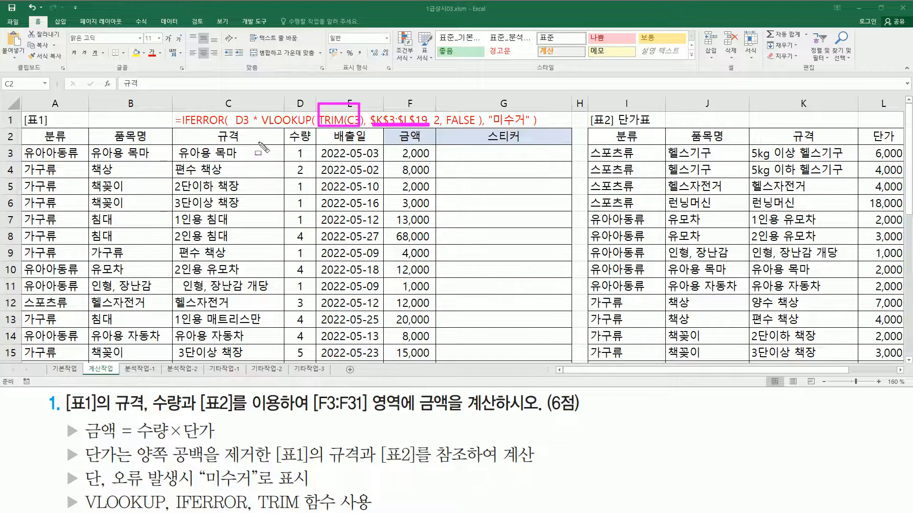
left_click_drag(216, 126, 241, 142)
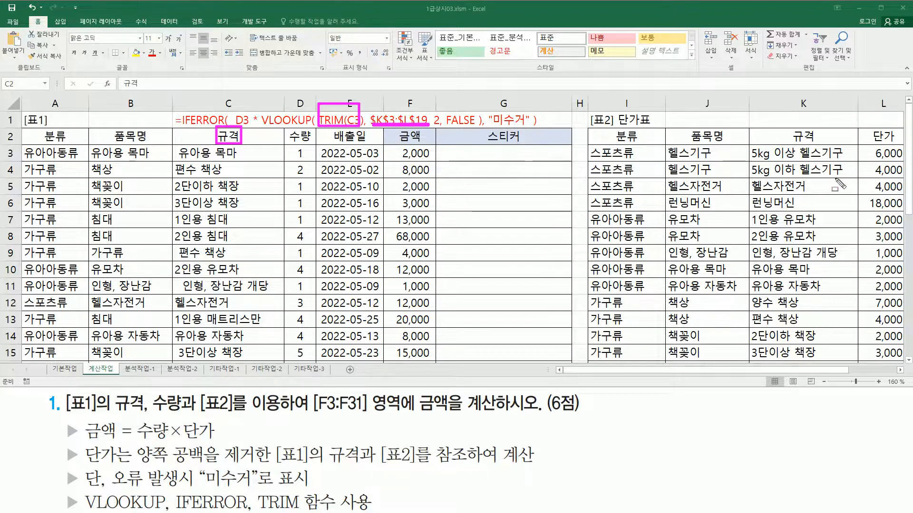
mouse_move(747, 154)
left_mouse_down()
mouse_move(868, 288)
mouse_move(907, 361)
left_mouse_up()
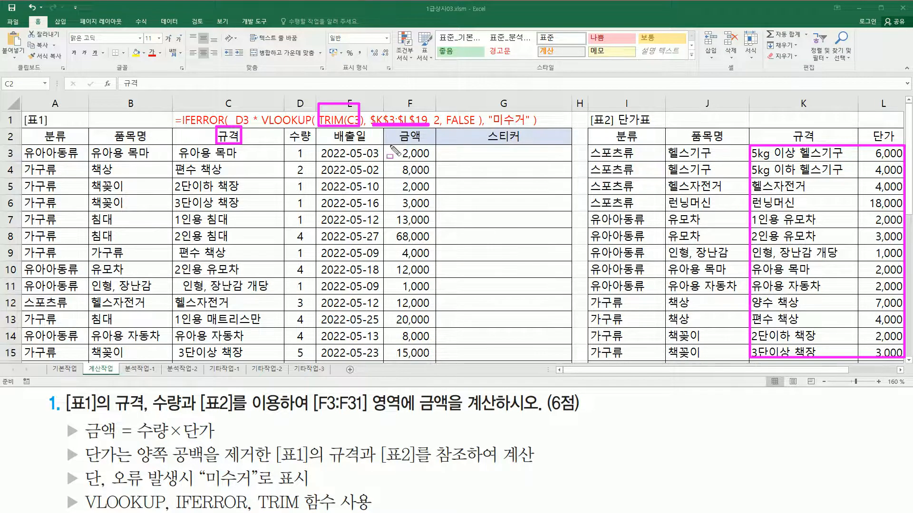
Step: Compare D3 * VLOOKUP(...) in the C1 formula text with the requirement 금액 = 수량 × 단가
key("Escape")
left_click_drag(263, 127, 479, 127)
left_click_drag(185, 443, 215, 442)
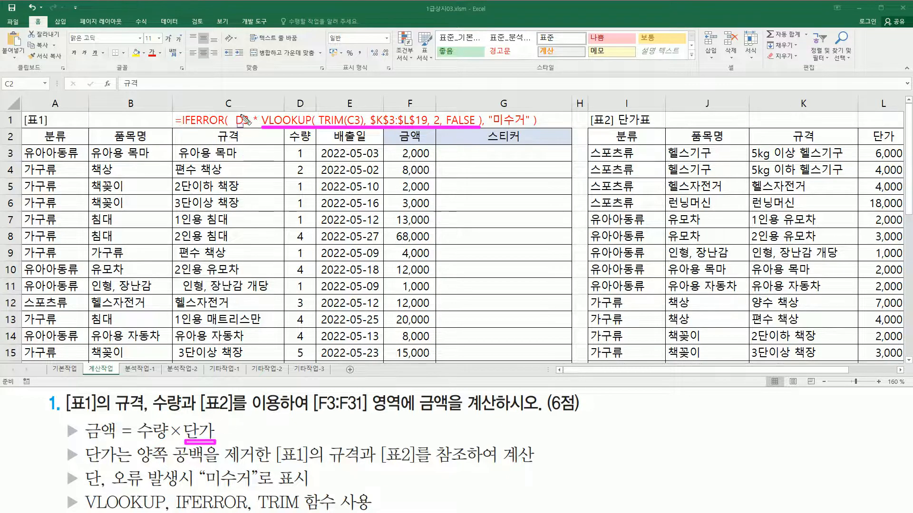
left_click_drag(234, 106, 258, 133)
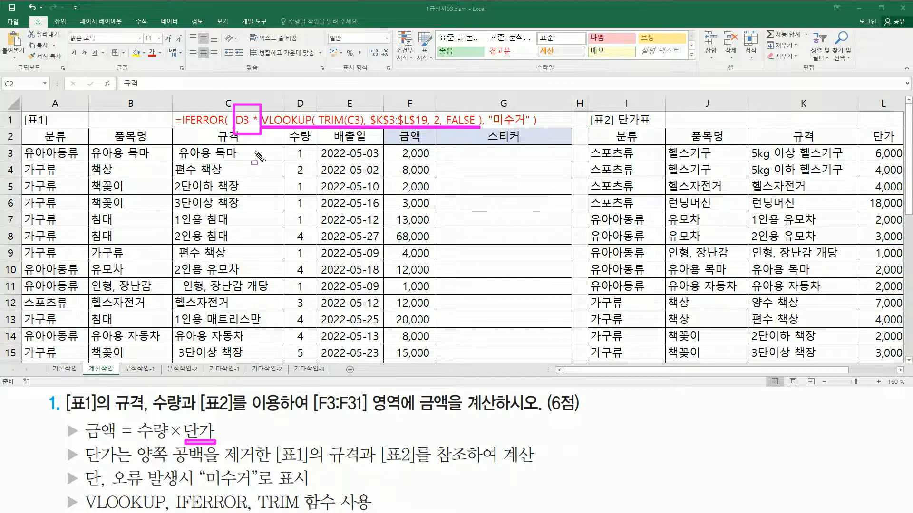
left_click_drag(134, 419, 213, 442)
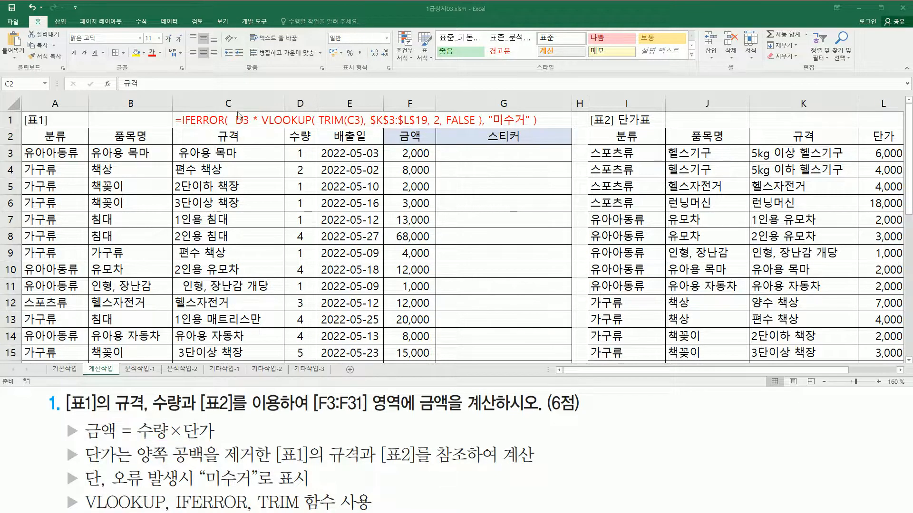
Step: Review how IFERROR wraps the D3 * VLOOKUP calculation and supplies "미수거" for the error requirement
mouse_move(235, 105)
left_mouse_down()
mouse_move(327, 139)
mouse_move(479, 135)
left_mouse_up()
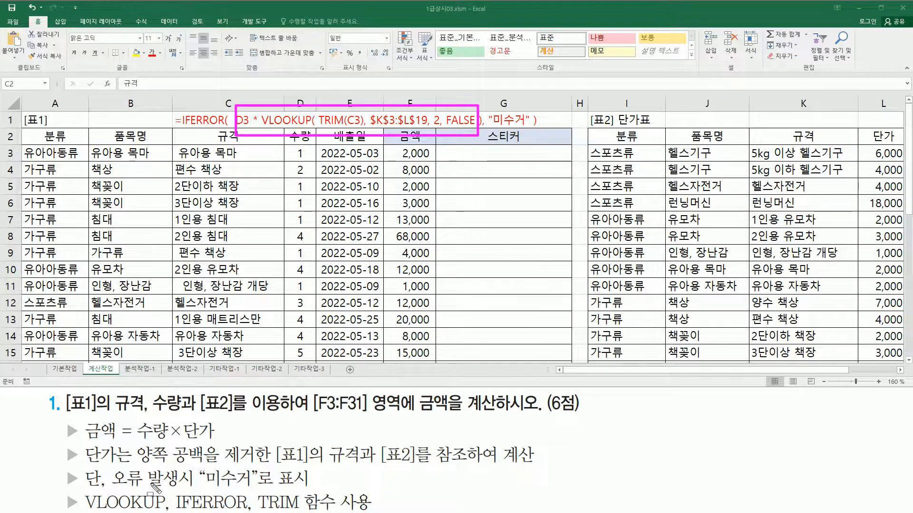
mouse_move(115, 485)
left_mouse_down()
mouse_move(310, 496)
mouse_move(311, 468)
left_mouse_up()
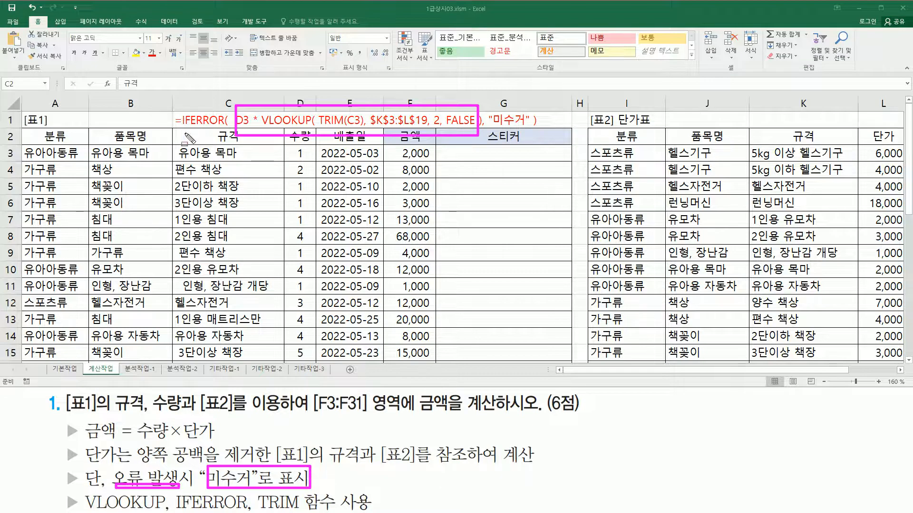
left_click_drag(177, 127, 227, 127)
left_click_drag(490, 128, 527, 128)
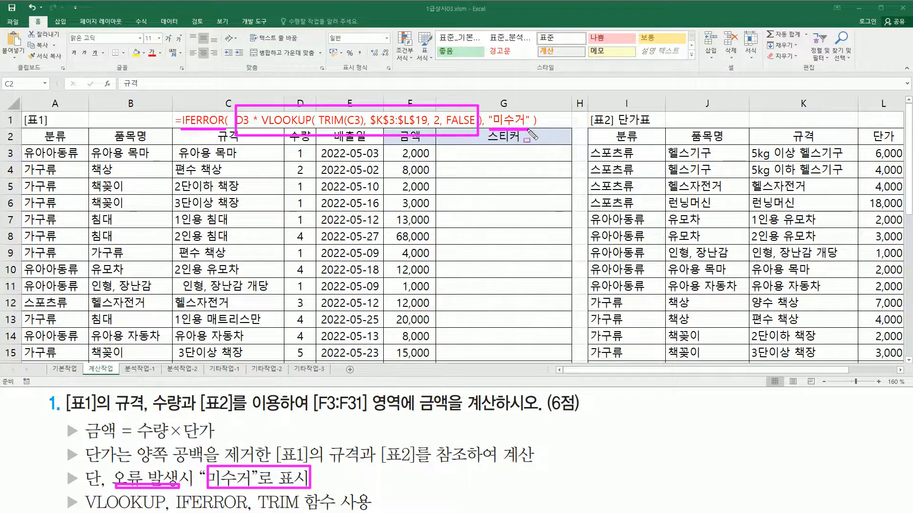
key("Escape")
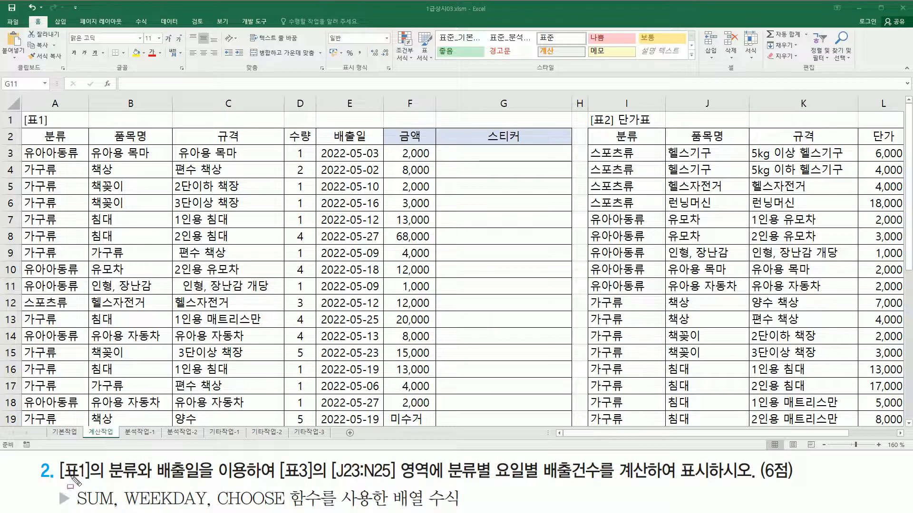
Step: Read task 2: its [표1] 분류 and 배출일 inputs, target range J23:N25, and the SUM and WEEKDAY array-formula requirement
left_click_drag(61, 482, 202, 483)
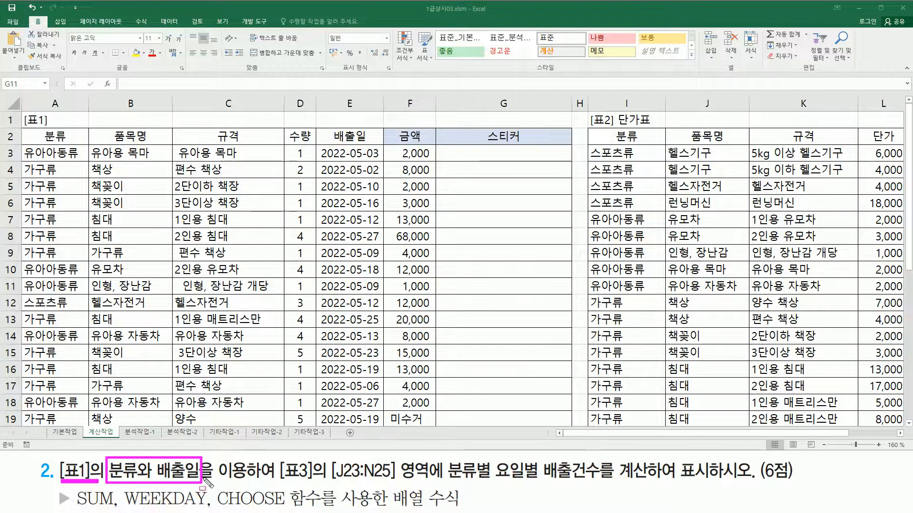
left_click_drag(36, 127, 82, 151)
left_click_drag(328, 129, 371, 143)
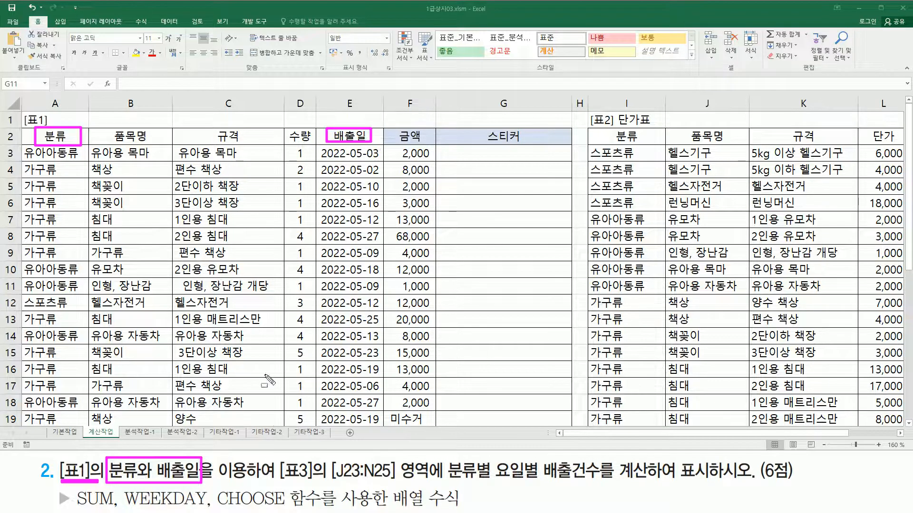
left_click_drag(279, 484, 433, 485)
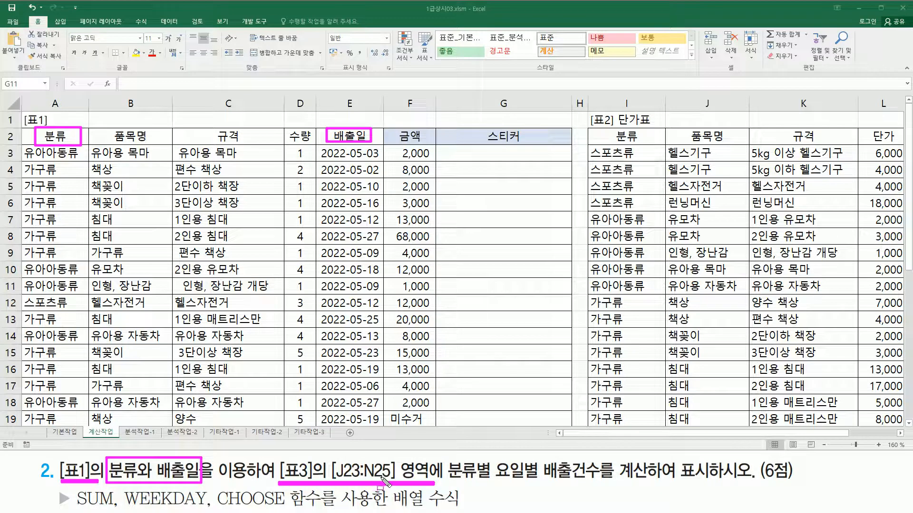
mouse_move(448, 457)
left_mouse_down()
mouse_move(528, 502)
mouse_move(491, 482)
mouse_move(647, 485)
left_mouse_up()
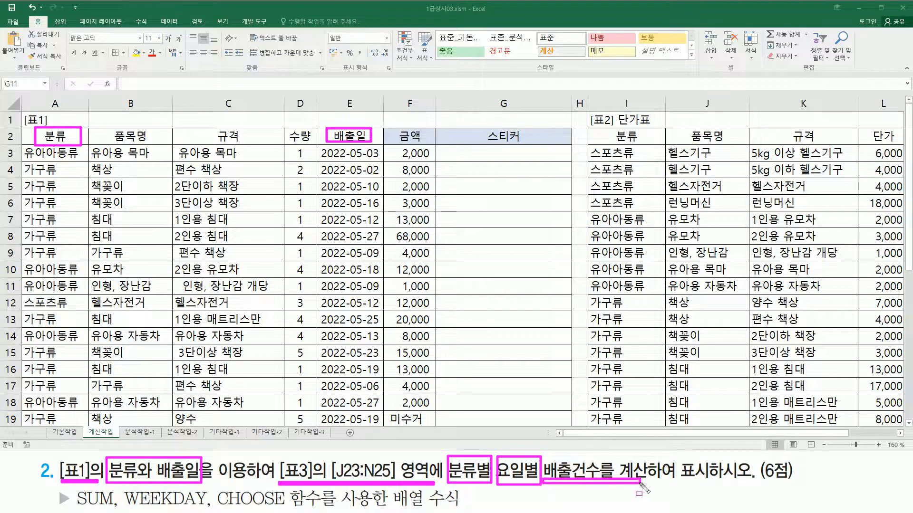
mouse_move(572, 458)
left_mouse_down()
mouse_move(573, 477)
mouse_move(589, 458)
mouse_move(598, 490)
left_mouse_up()
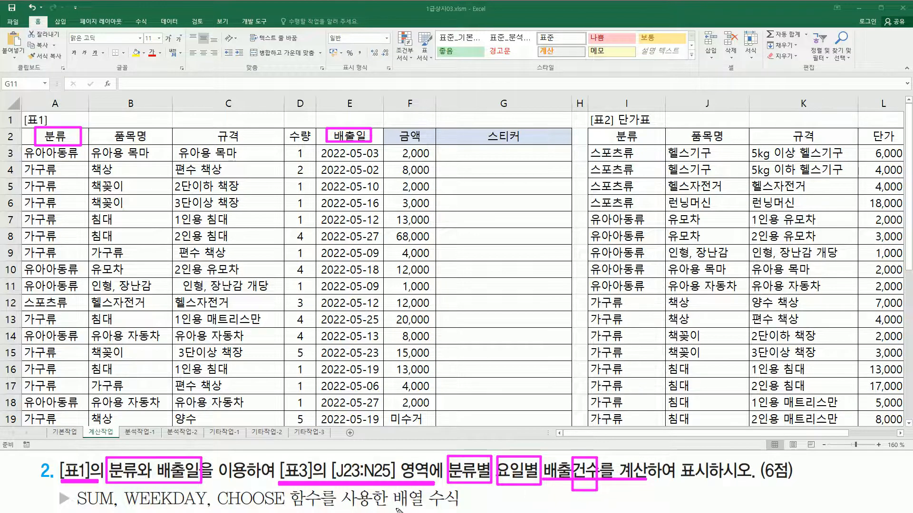
left_click_drag(391, 509, 461, 510)
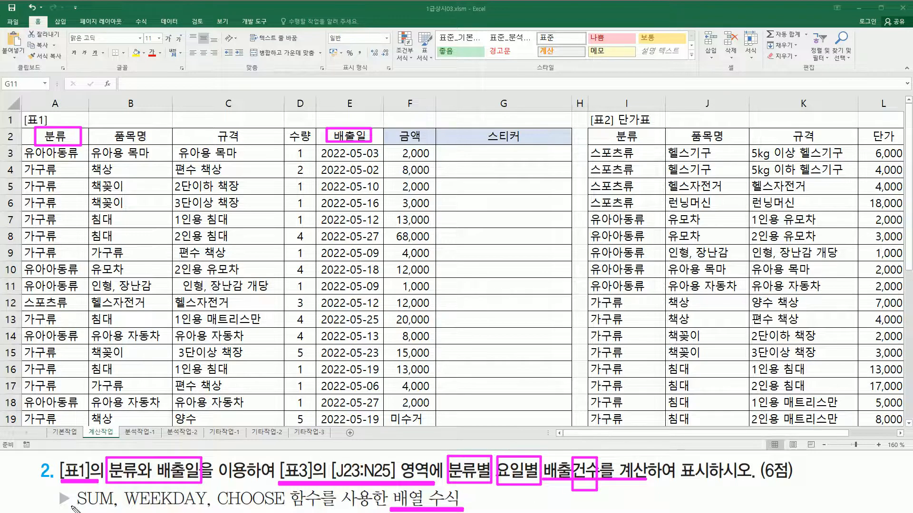
left_click_drag(88, 509, 123, 509)
mouse_move(324, 150)
left_mouse_down()
mouse_move(344, 324)
mouse_move(379, 421)
left_mouse_up()
left_click_drag(125, 511, 205, 507)
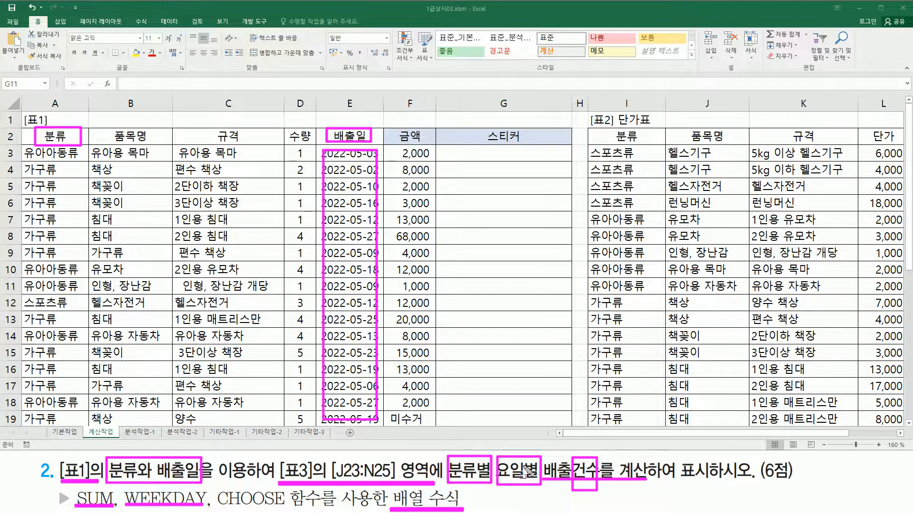
Step: Examine the weekday headers and 분류 rows of [표3] 분류별 요일별 배출건수, and the 배출일 date in E3
key("Escape")
scroll(531, 361, "down", 3)
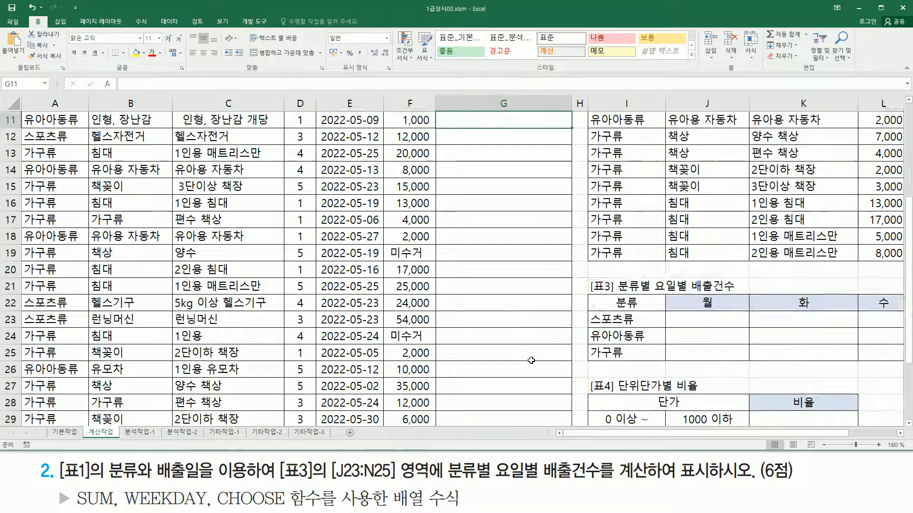
scroll(530, 361, "down", 3)
left_click_drag(741, 434, 789, 432)
scroll(750, 287, "up", 3)
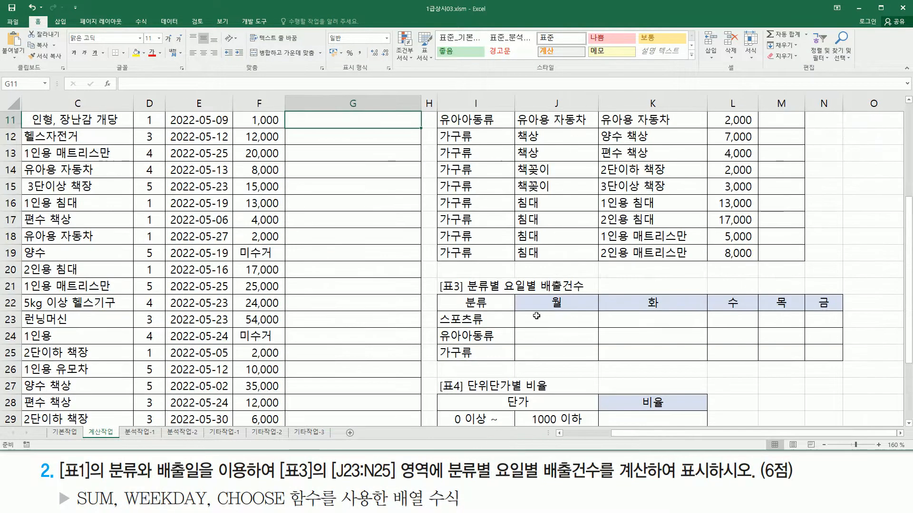
mouse_move(441, 272)
left_mouse_down()
mouse_move(487, 356)
mouse_move(848, 366)
left_mouse_up()
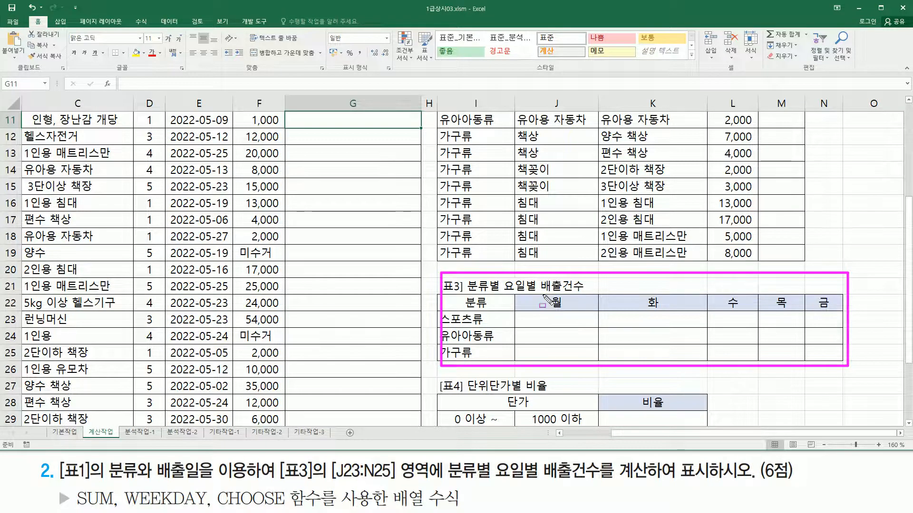
mouse_move(544, 296)
left_mouse_down()
mouse_move(724, 319)
mouse_move(836, 318)
left_mouse_up()
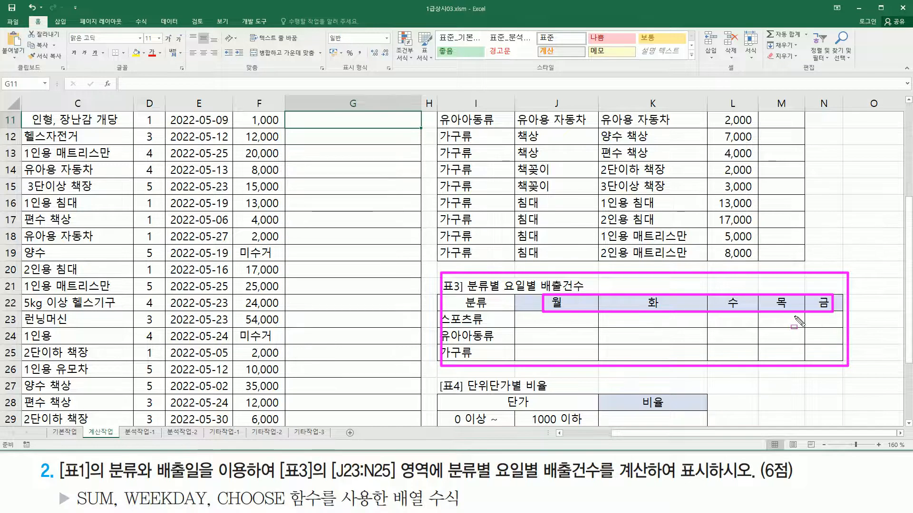
mouse_move(450, 312)
left_mouse_down()
mouse_move(489, 327)
mouse_move(494, 343)
mouse_move(474, 358)
left_mouse_up()
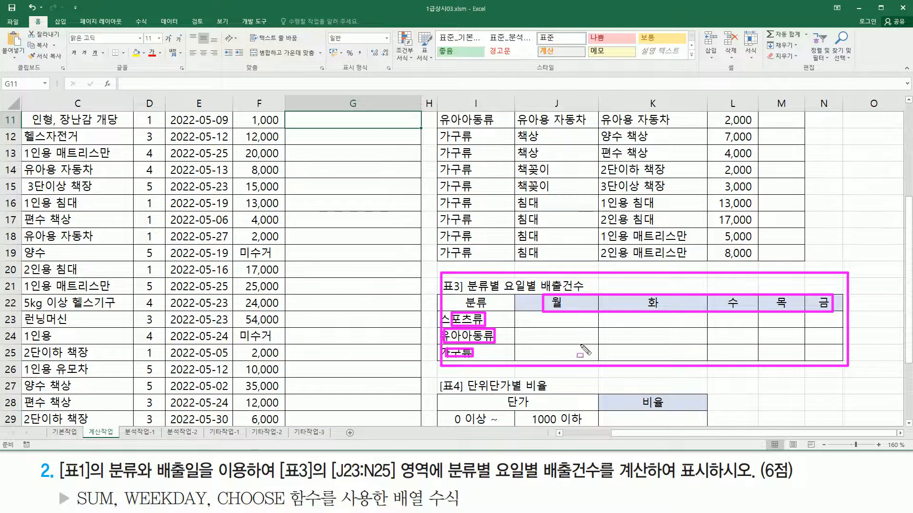
key("Escape")
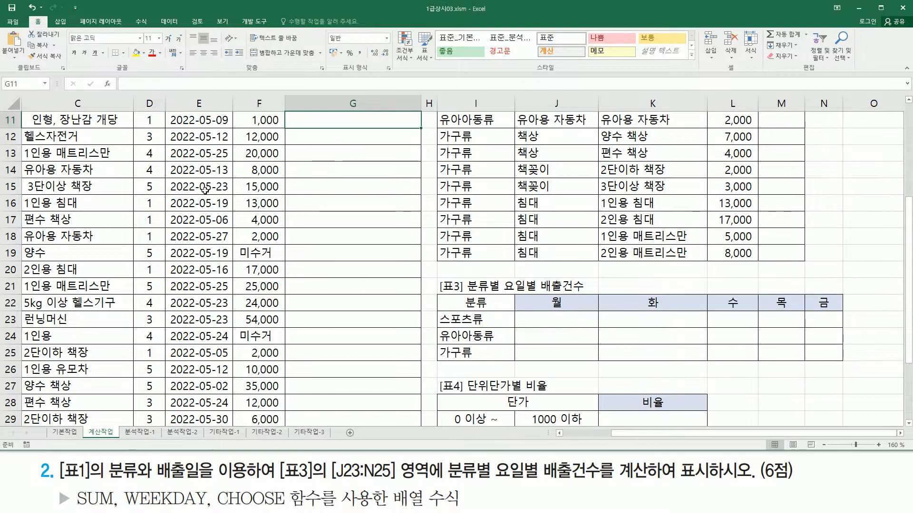
scroll(218, 163, "up", 4)
left_click(211, 156)
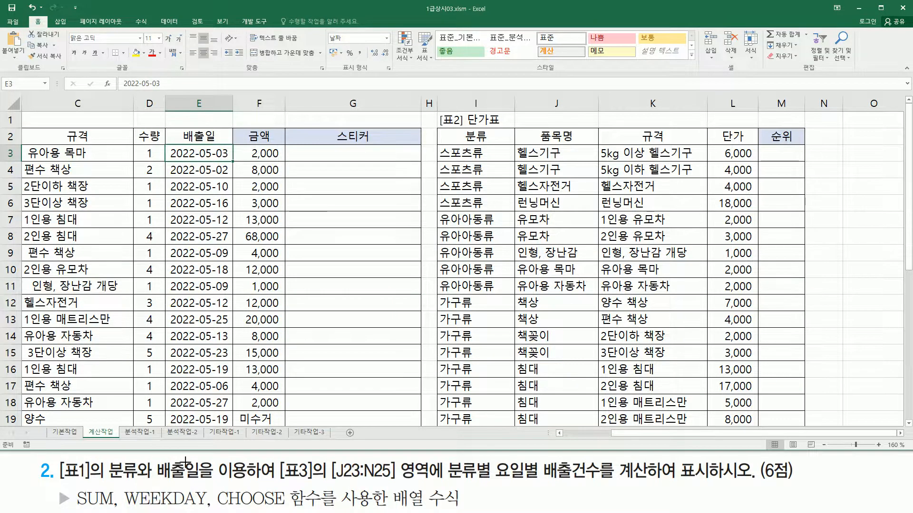
left_click(372, 347)
Step: Enter the test values 1, 2 and 3 in E33:E35, below the 배출일 column
scroll(352, 342, "down", 7)
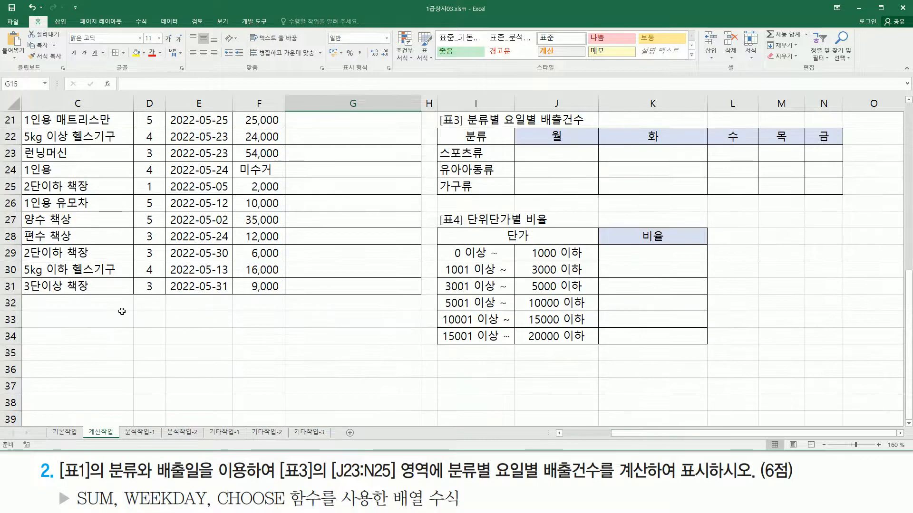
left_click(102, 320)
left_click(208, 325)
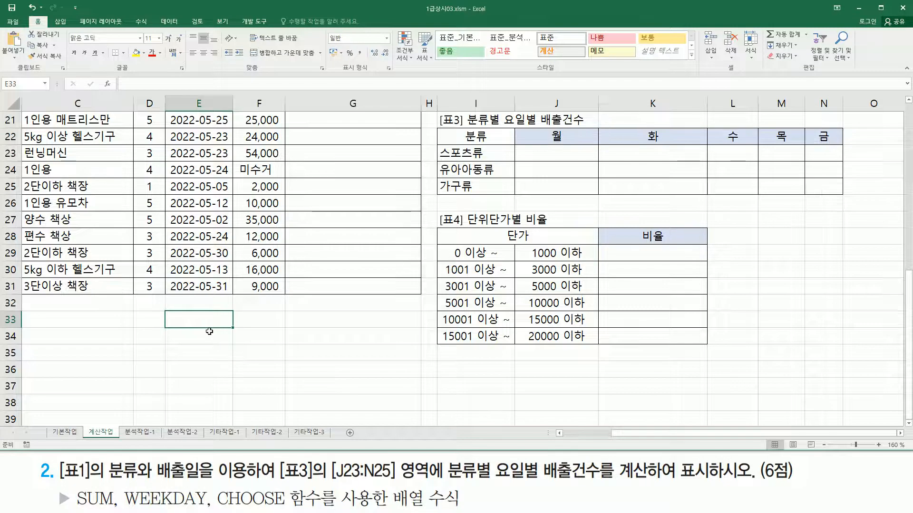
type("1")
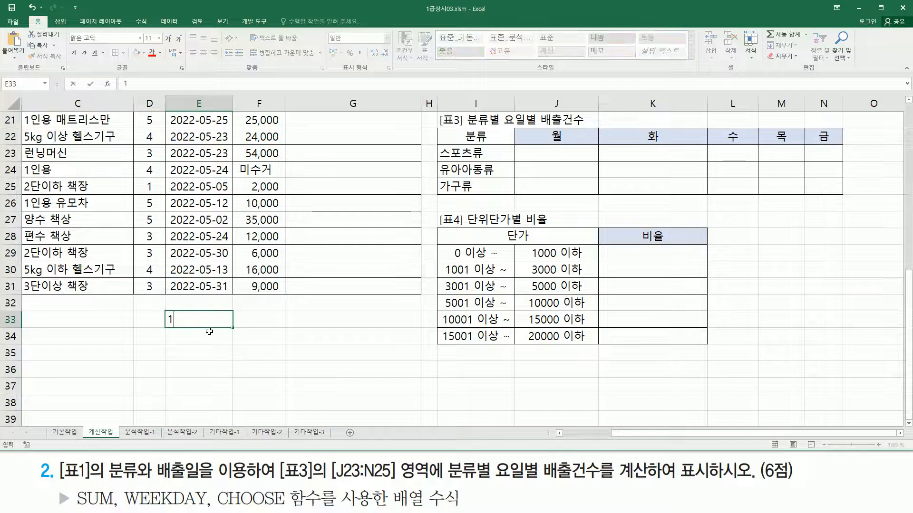
key("Return")
type("2")
key("Return")
type("3")
key("Return")
Step: Change the number format of E33:E35 to 일반 (General)
key("Up")
key("Up")
key("Up")
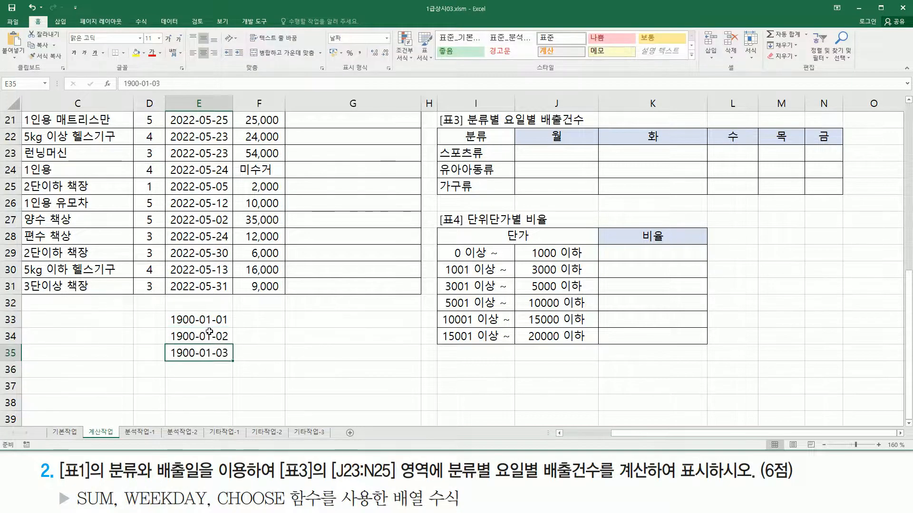
key("shift+Down")
key("shift+Down")
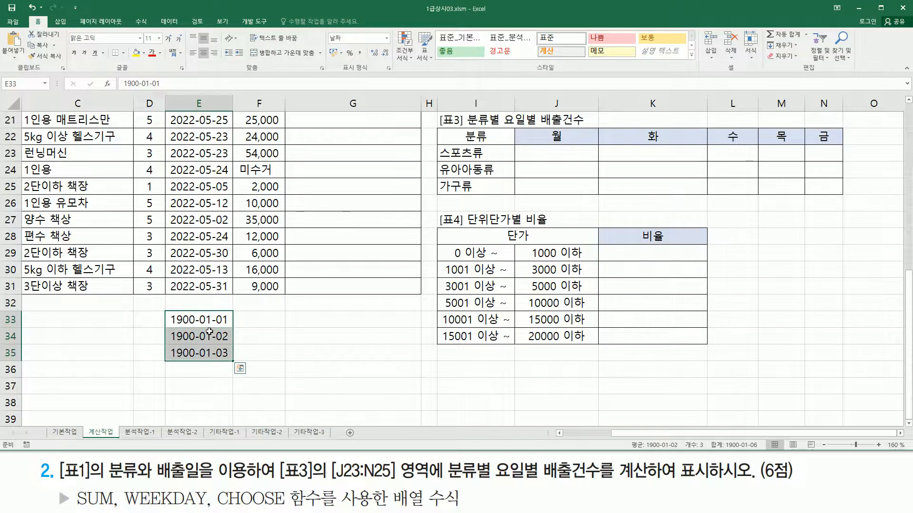
key("ctrl+1")
left_click(607, 139)
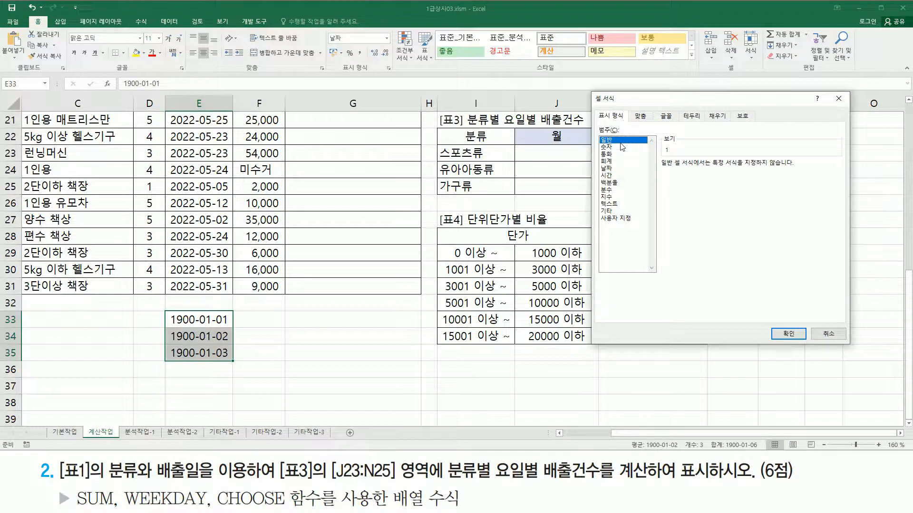
left_click(785, 333)
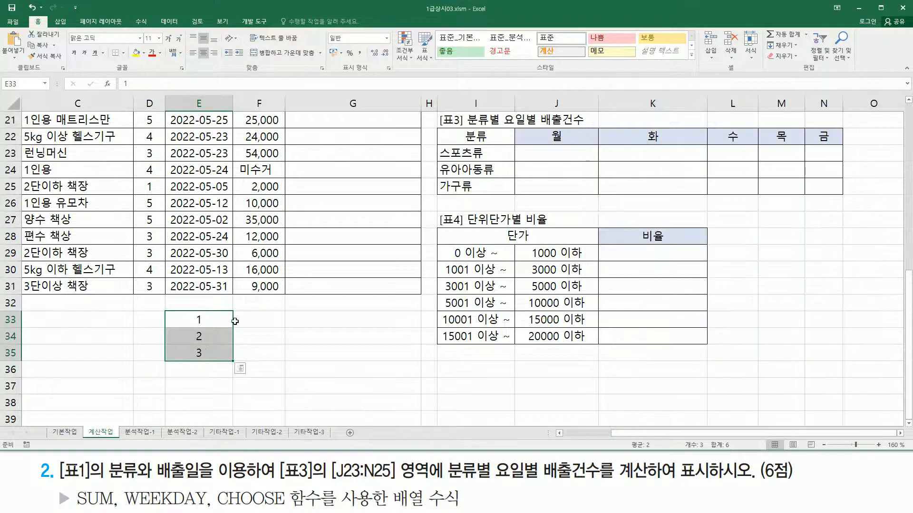
Step: Append (생략) to the 1 in E33 so the cell reads 1(생략)
double_click(200, 320)
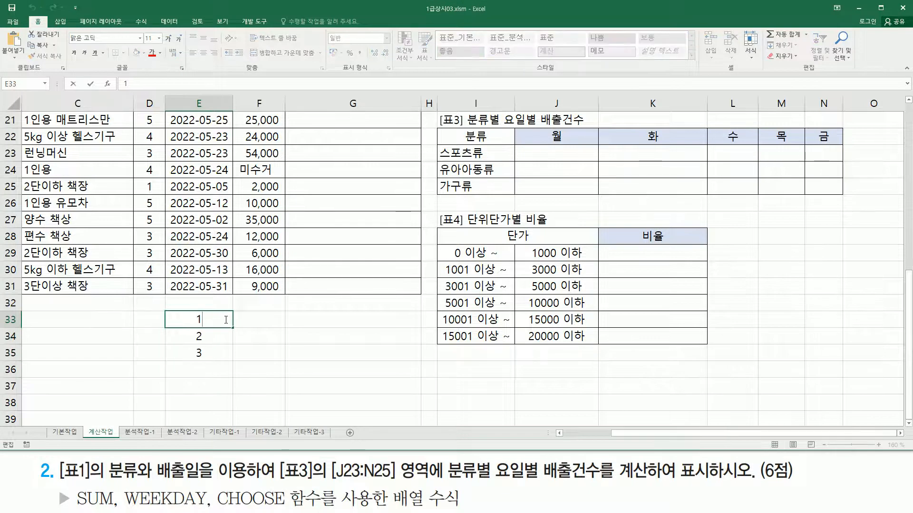
type("(tod")
key("BackSpace")
key("BackSpace")
key("BackSpace")
type("생ㄹ")
type(")")
key("Return")
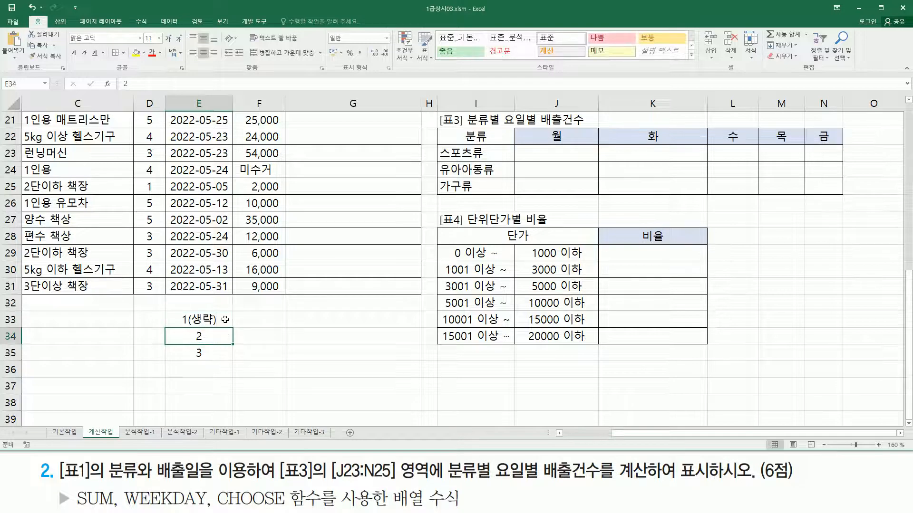
Step: Enter the number ranges 1~7, 1~7 and 0~6 in F33:F35, beside the values 1(생략), 2 and 3
key("Right")
key("Up")
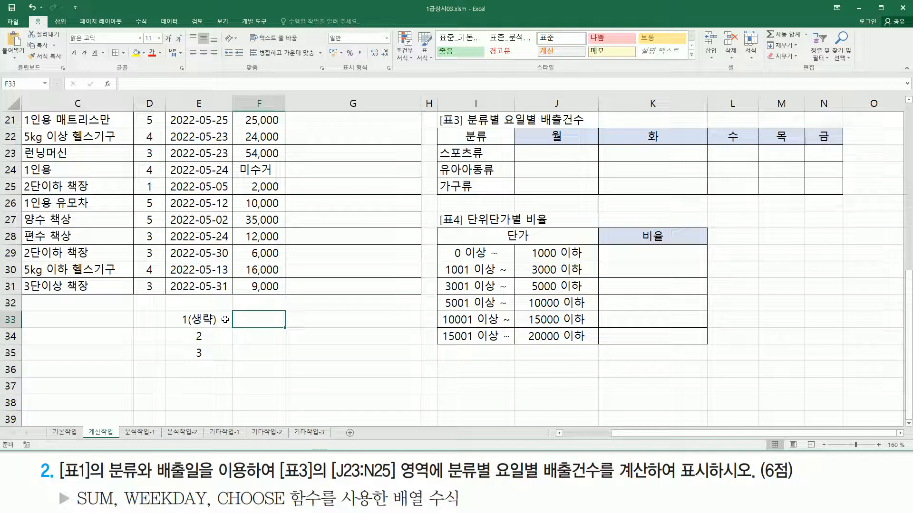
type("~7")
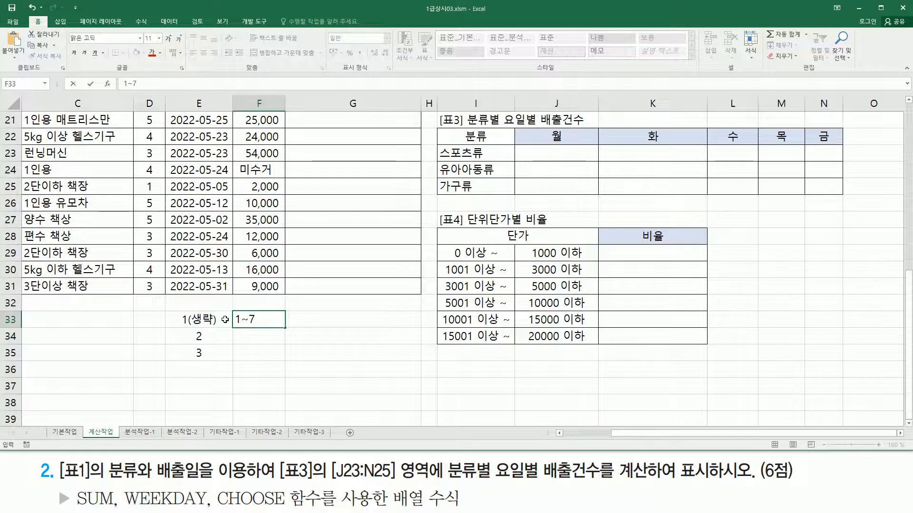
key("Return")
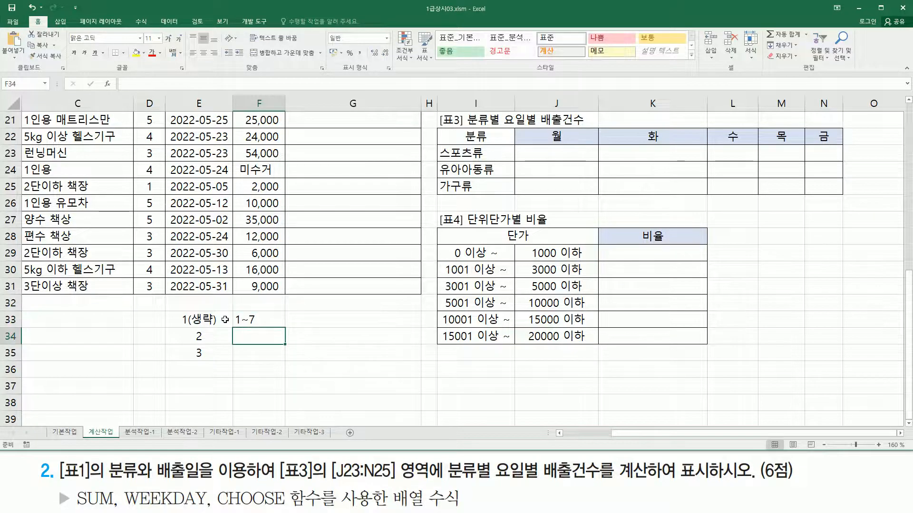
type("1~7")
key("Return")
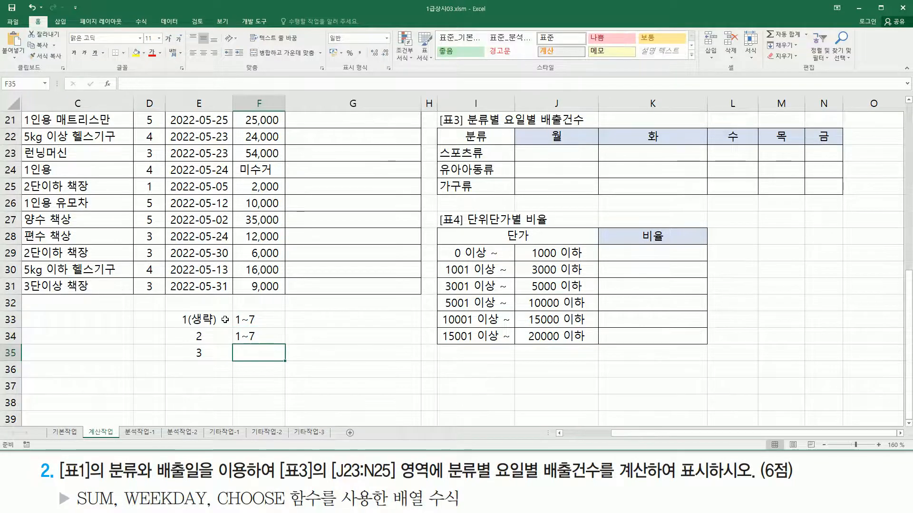
type("0")
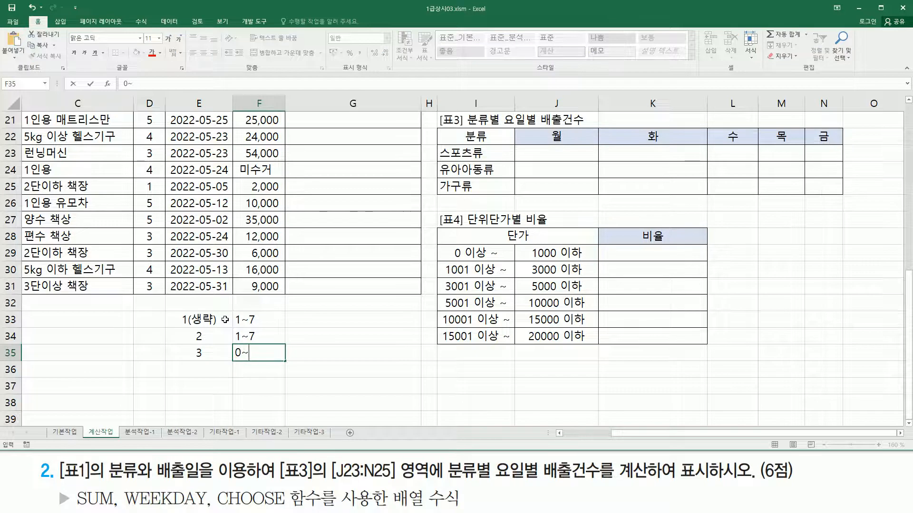
type("~6")
key("Return")
Step: Add the weekdays to the range in F33 so it reads 1일~7토
key("Up")
key("Up")
key("Up")
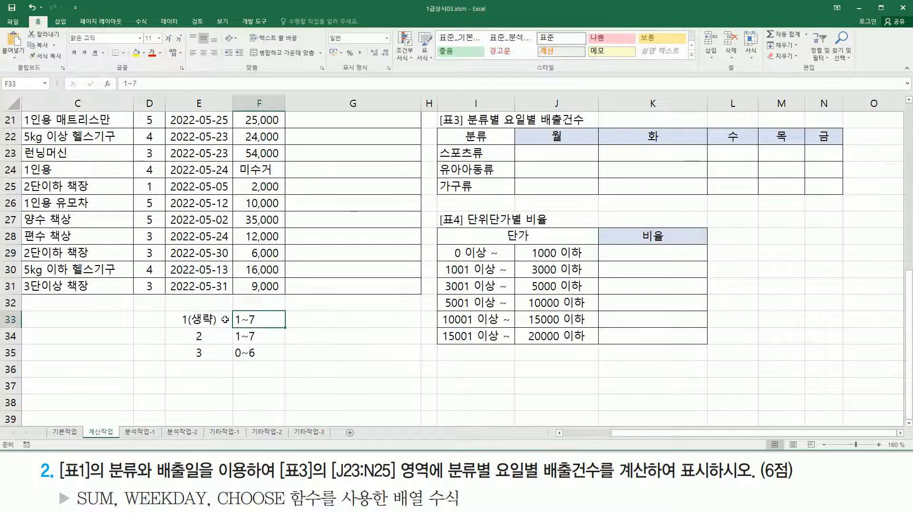
key("F2")
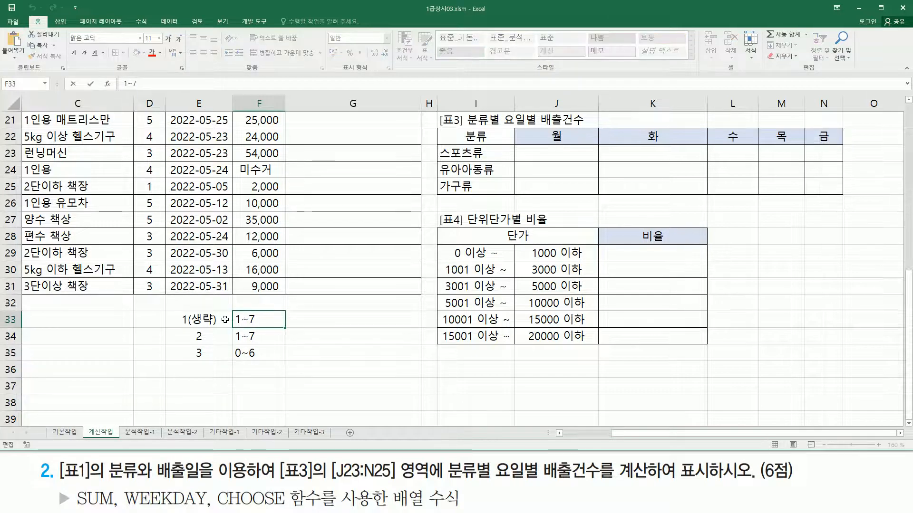
key("Right")
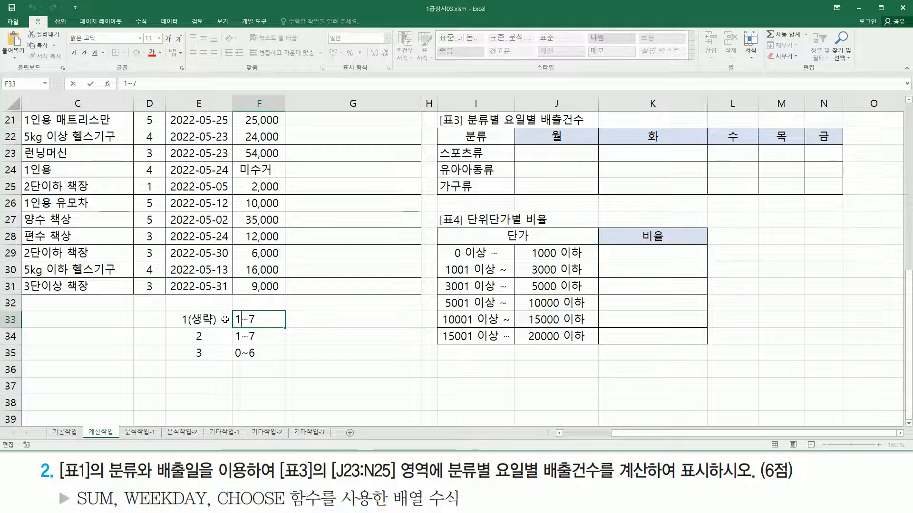
type("일~7")
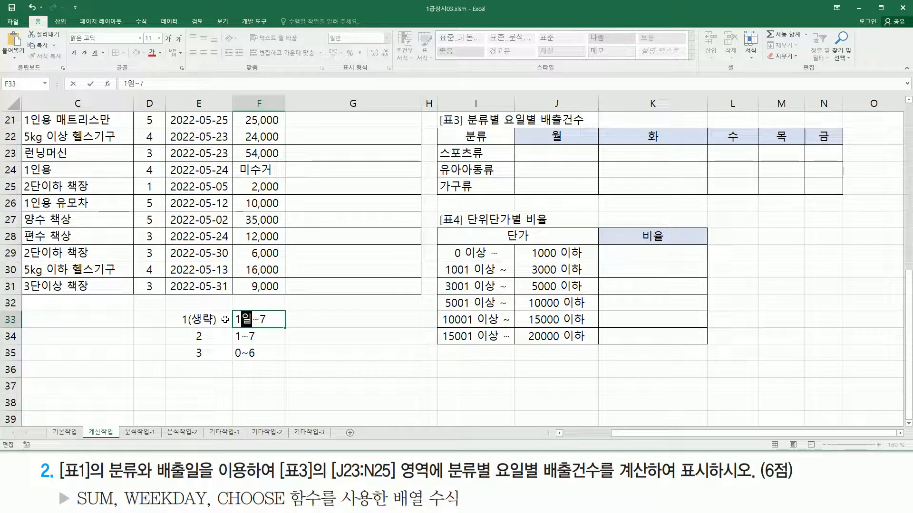
type("토")
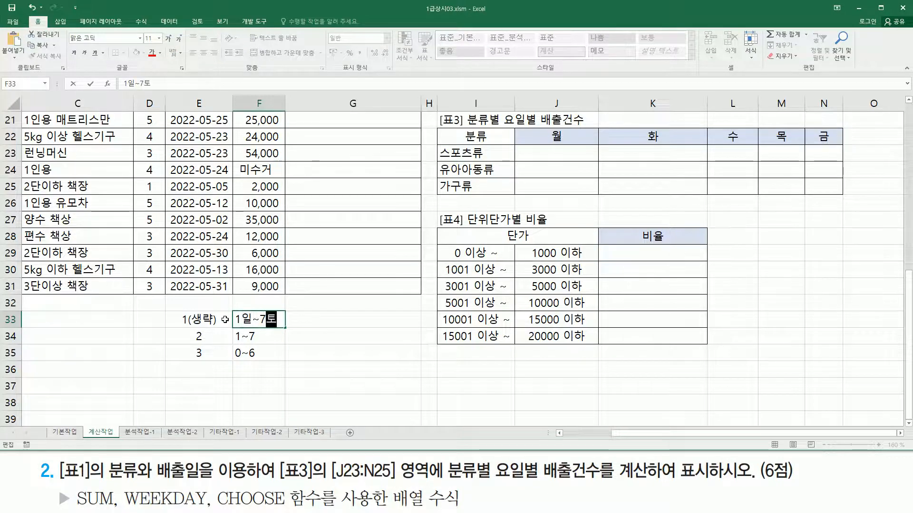
key("Return")
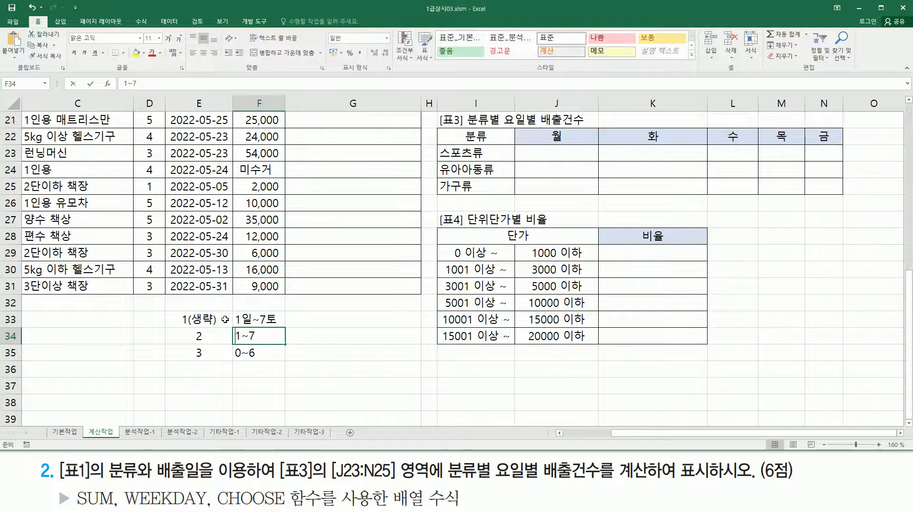
Step: Add the weekdays to the range in F34 so it reads 1월~7일
key("F2")
key("Home")
key("Right")
type("월")
key("End")
type("일")
key("Return")
Step: Add the weekdays to the range in F35 so it reads 0월~6일
key("F2")
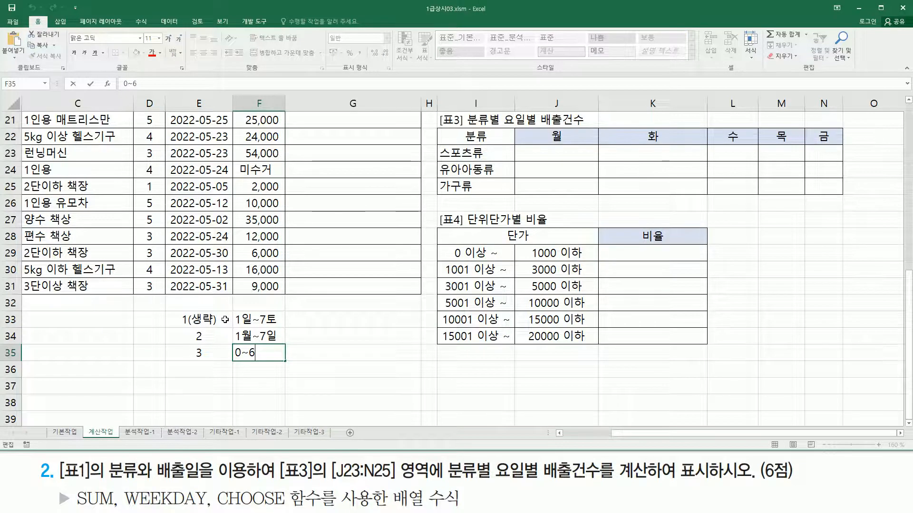
key("Home")
type("워")
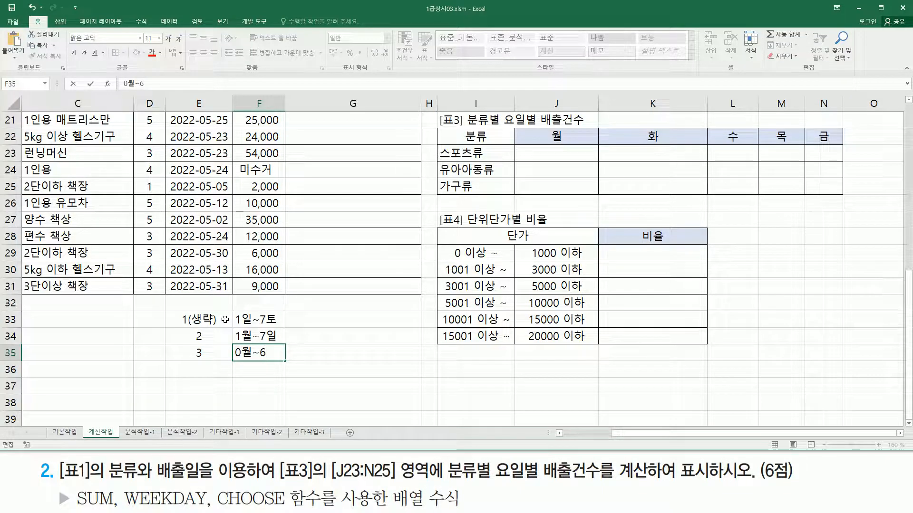
type("일")
key("Return")
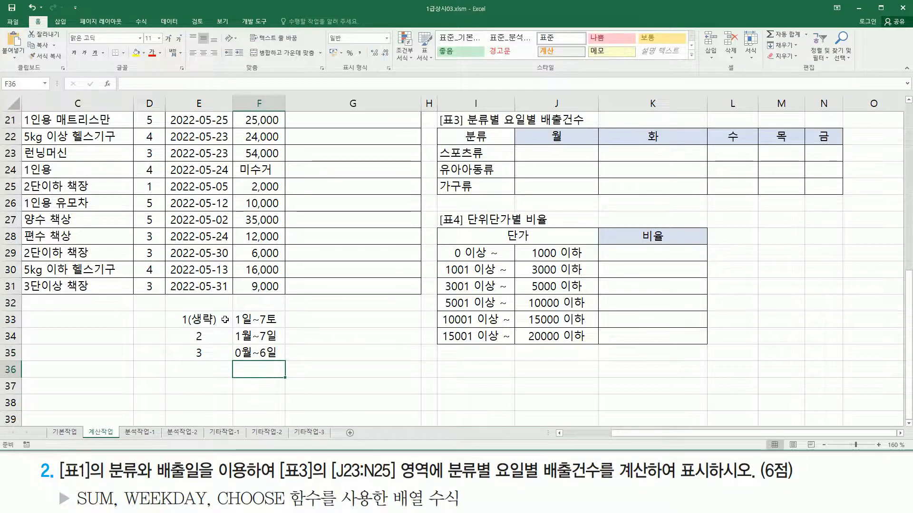
Step: Select the weekday notes in E33:F35 and review them against the CHOOSE function requirement of task 2
key("Up")
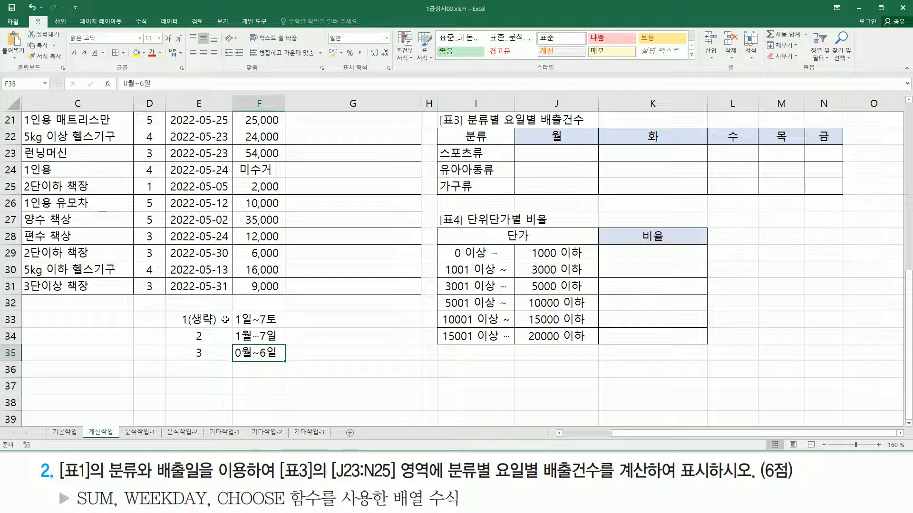
key("shift+Left")
key("shift+Up")
key("shift+Up")
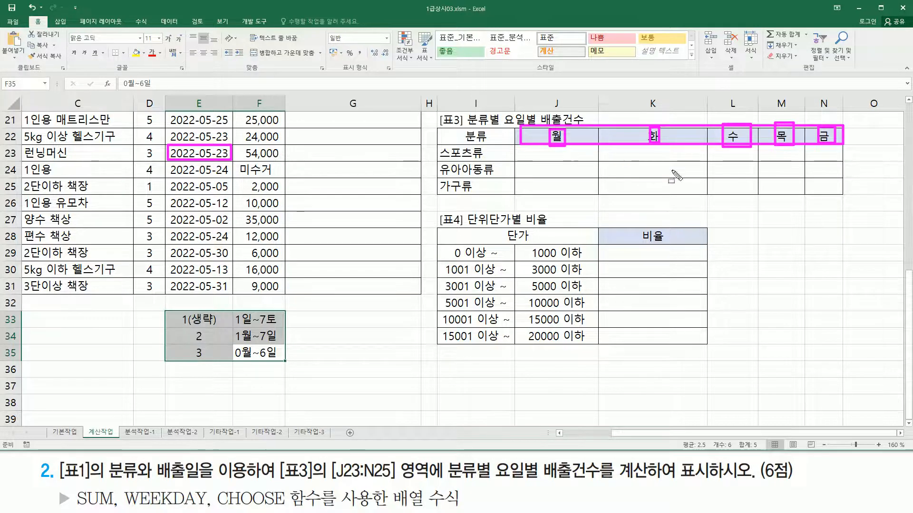
mouse_move(215, 485)
left_mouse_down()
mouse_move(235, 508)
mouse_move(319, 508)
left_mouse_up()
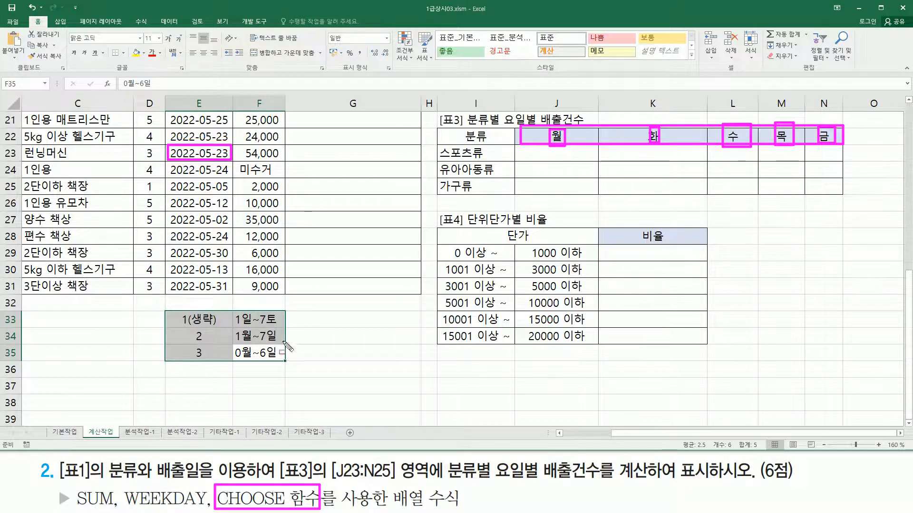
key("Escape")
Step: Enter the example text choose( 2 ,"a","b","c","d","e") in E37, without a leading equals sign
left_click(204, 386)
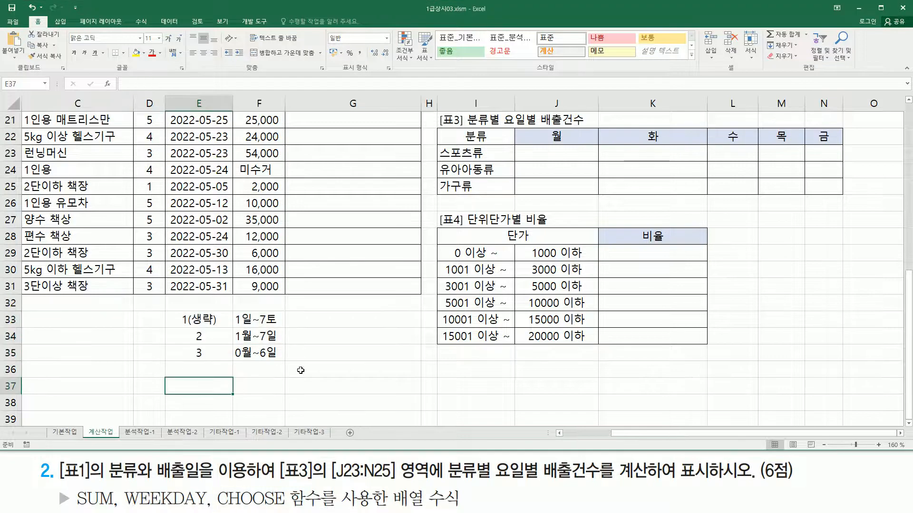
type("=")
key("BackSpace")
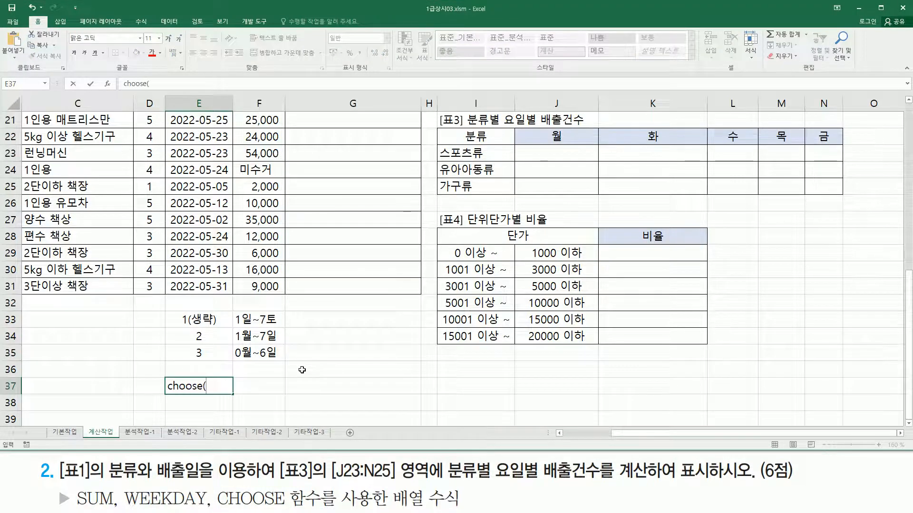
type("2 ")
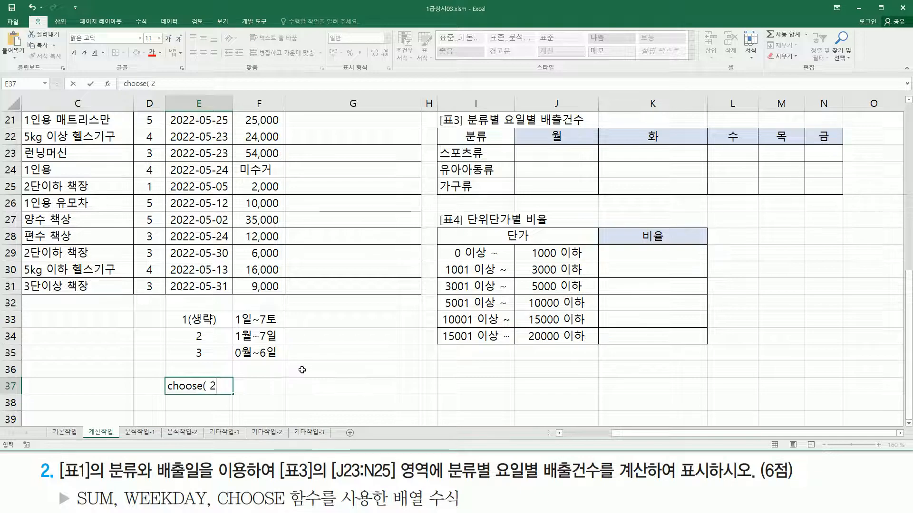
type(",\"a\",\"b\",\"c\",\"d\",\"e")
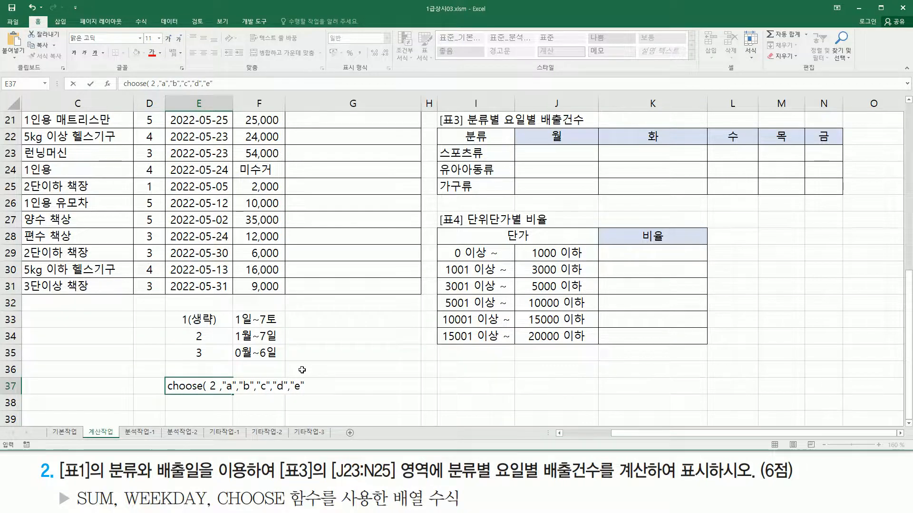
type(")")
key("Return")
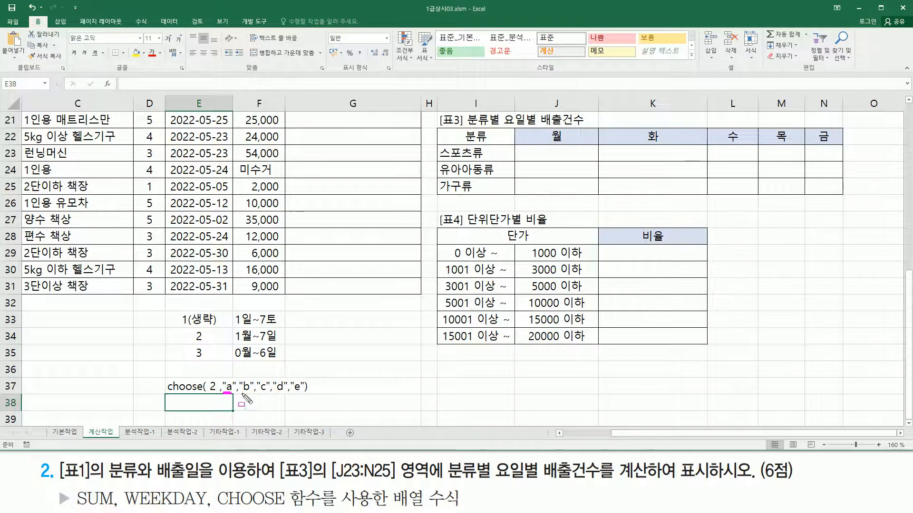
Step: Examine the index and value arguments of the choose example in E37 and the weekday note for type 2 in row 34
left_click_drag(241, 394, 268, 395)
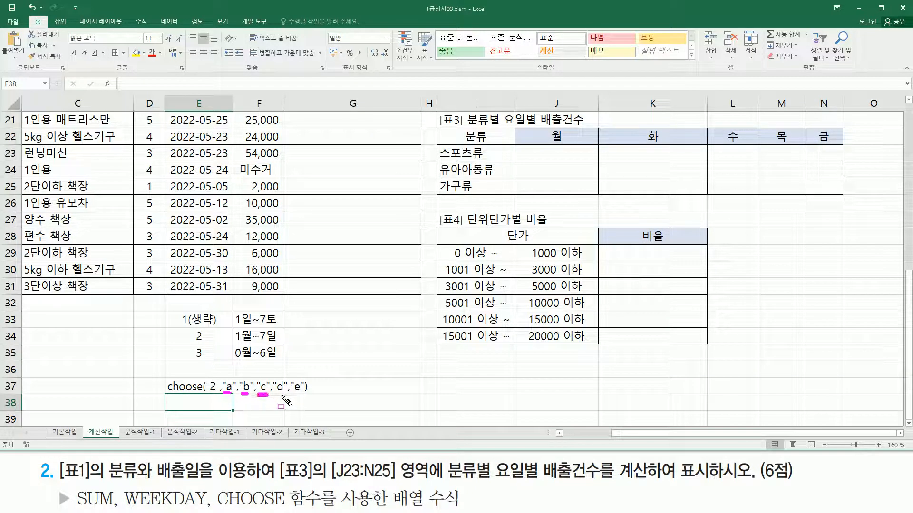
left_click_drag(292, 395, 300, 394)
left_click_drag(214, 374, 214, 381)
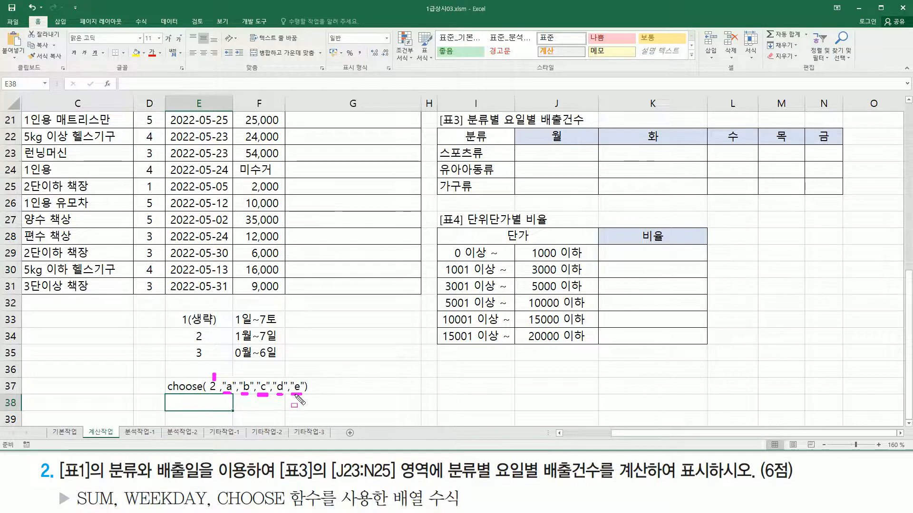
left_click_drag(162, 392, 199, 394)
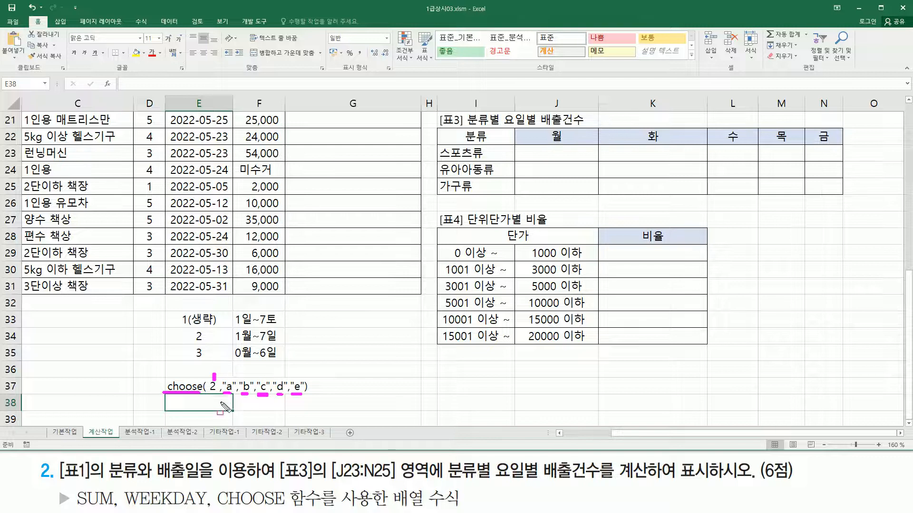
mouse_move(181, 328)
left_mouse_down()
mouse_move(220, 343)
mouse_move(293, 343)
left_mouse_up()
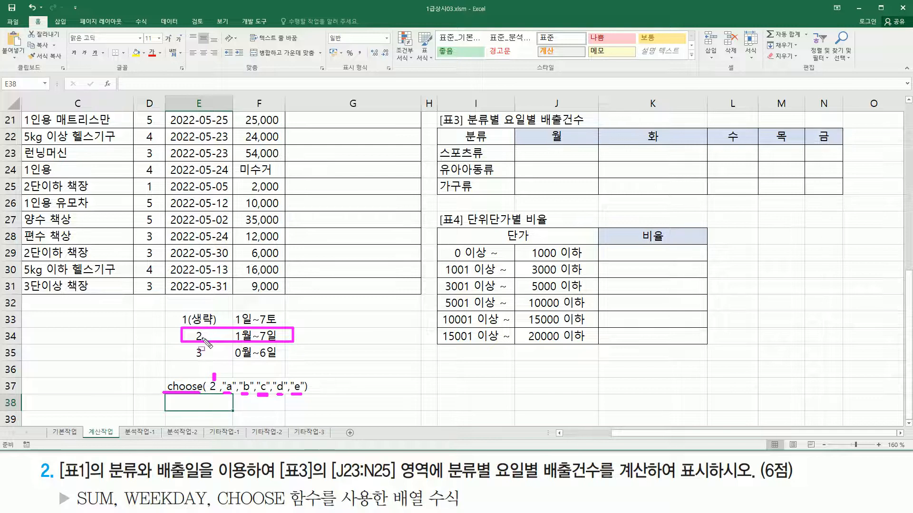
left_click_drag(190, 329, 206, 344)
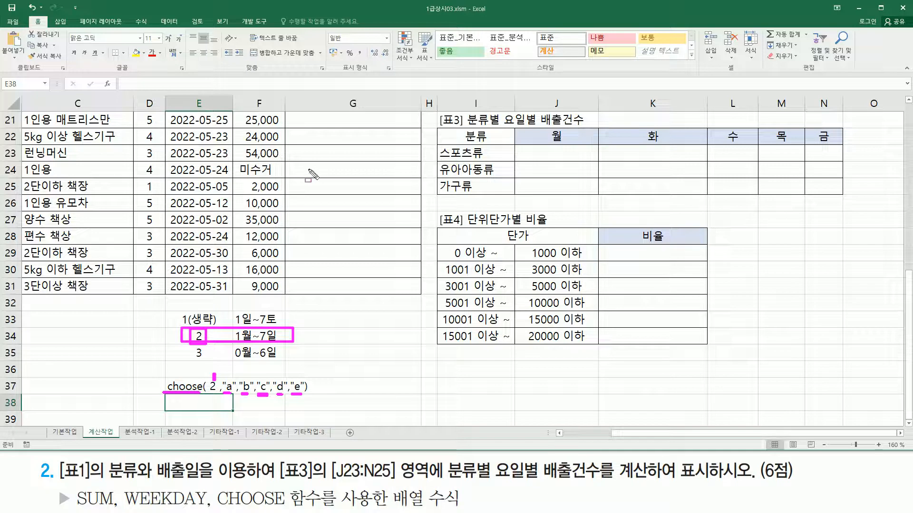
Step: Examine how [표3] counts 배출건수 by 분류 and weekday, using the 스포츠류/월 and 유아아동류/화 cells
left_click_drag(536, 149, 584, 158)
mouse_move(541, 127)
left_mouse_down()
mouse_move(582, 127)
mouse_move(587, 114)
left_mouse_up()
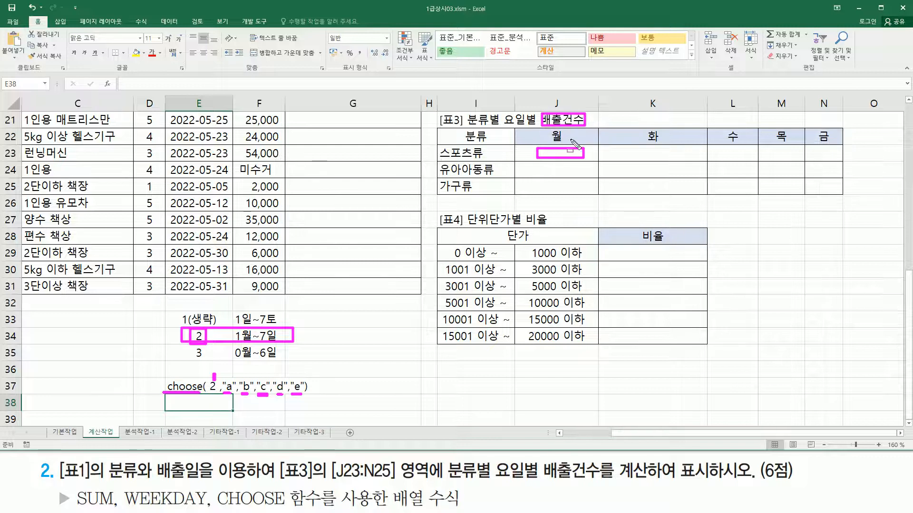
left_click_drag(441, 149, 490, 165)
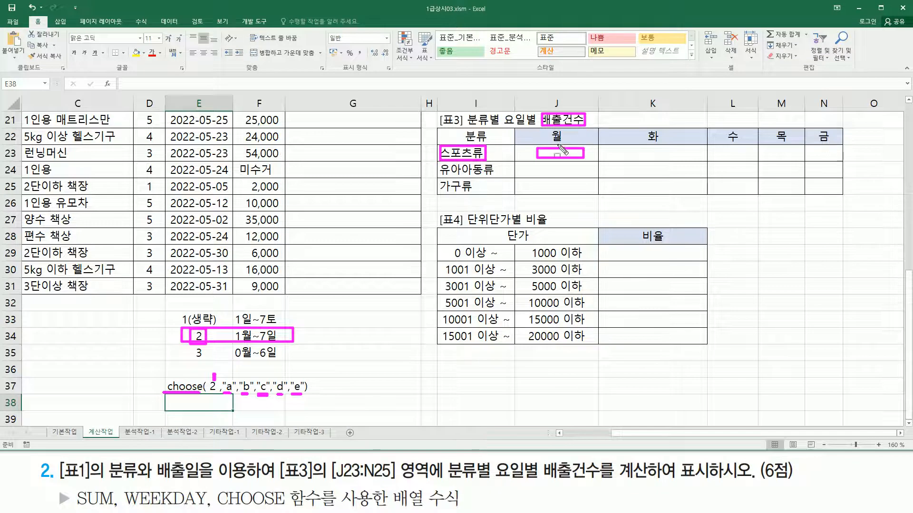
mouse_move(550, 143)
left_mouse_down()
mouse_move(551, 130)
mouse_move(565, 130)
mouse_move(566, 144)
left_mouse_up()
mouse_move(546, 148)
left_mouse_down()
mouse_move(567, 160)
mouse_move(677, 177)
mouse_move(664, 176)
left_mouse_up()
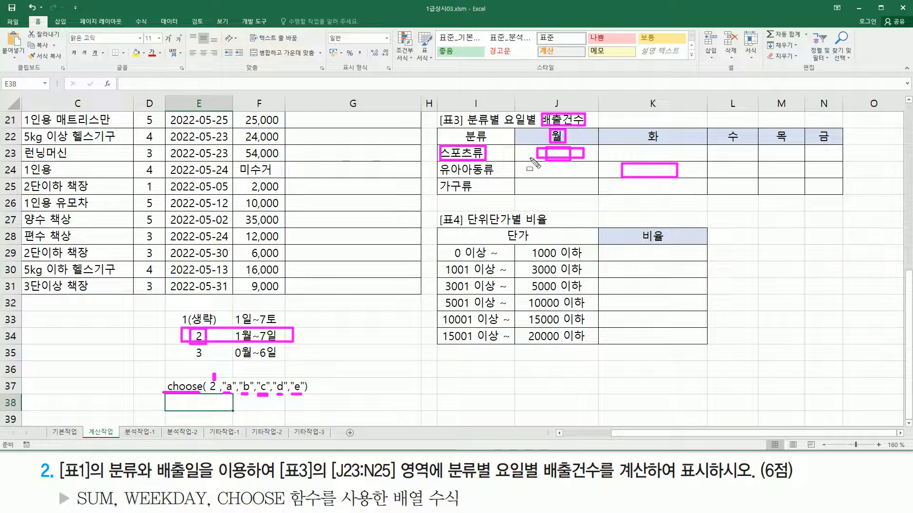
mouse_move(434, 177)
left_mouse_down()
mouse_move(499, 190)
mouse_move(499, 164)
left_mouse_up()
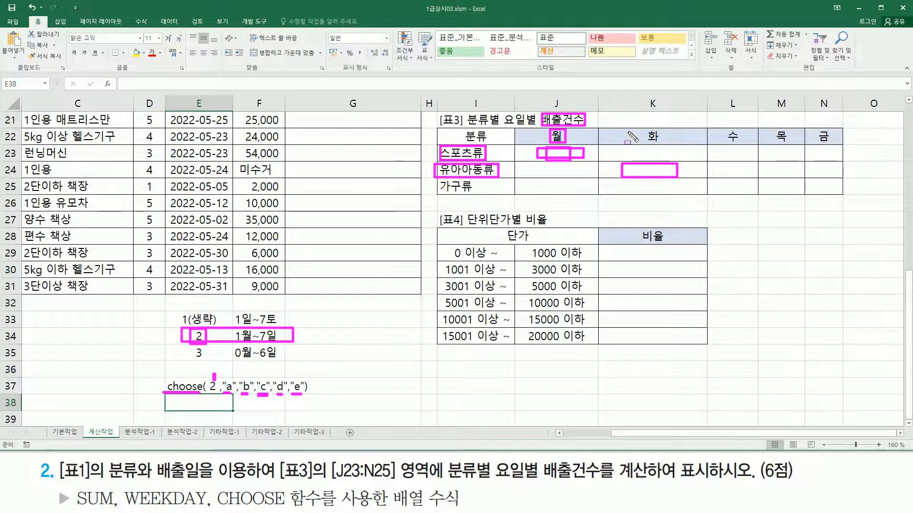
left_click_drag(644, 129, 663, 141)
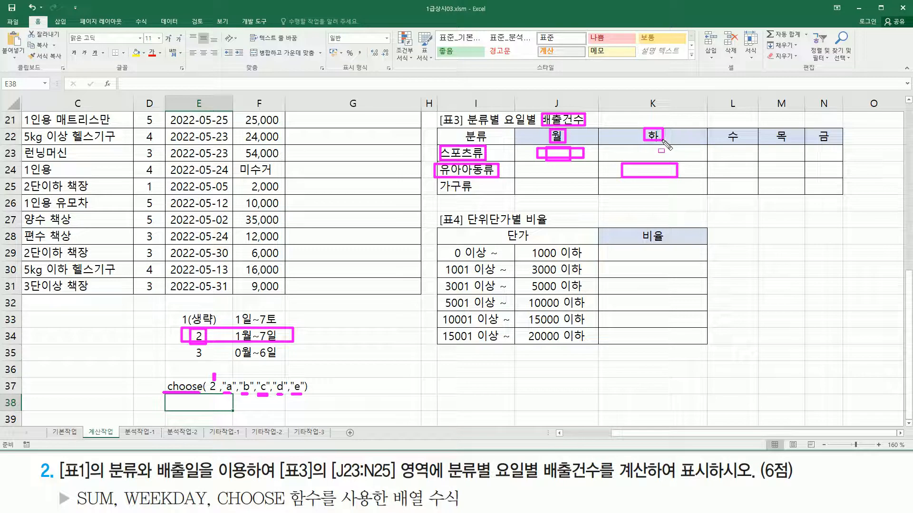
left_click_drag(644, 165, 662, 176)
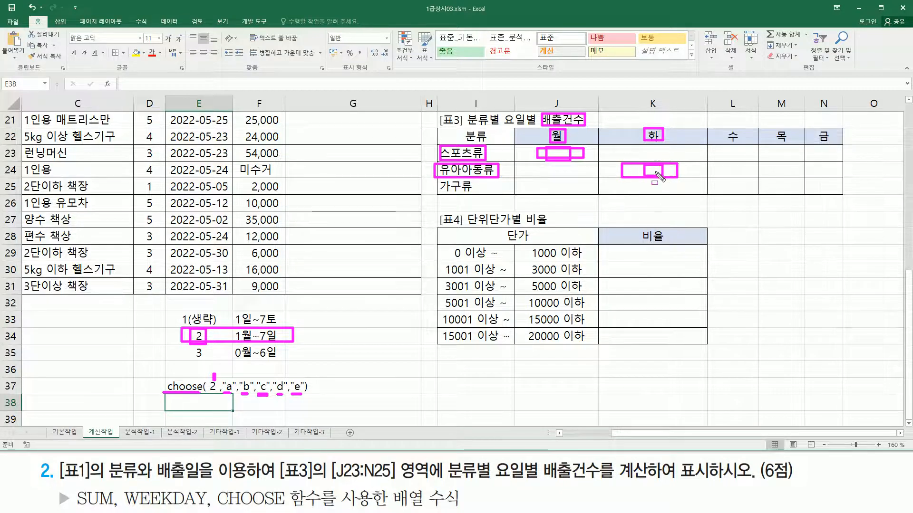
Step: Start a SUM array formula in J23 with the category condition (A3:A31=I23) followed by a multiplication sign
key("Escape")
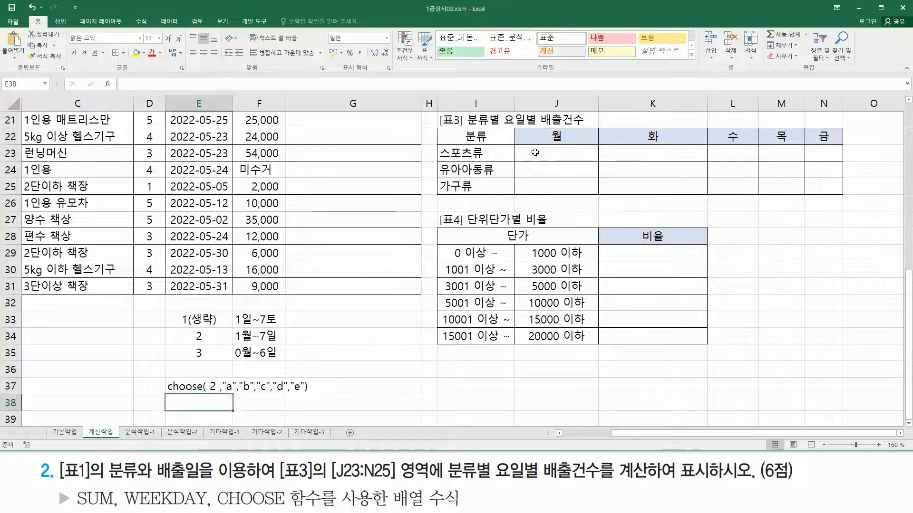
left_click(551, 153)
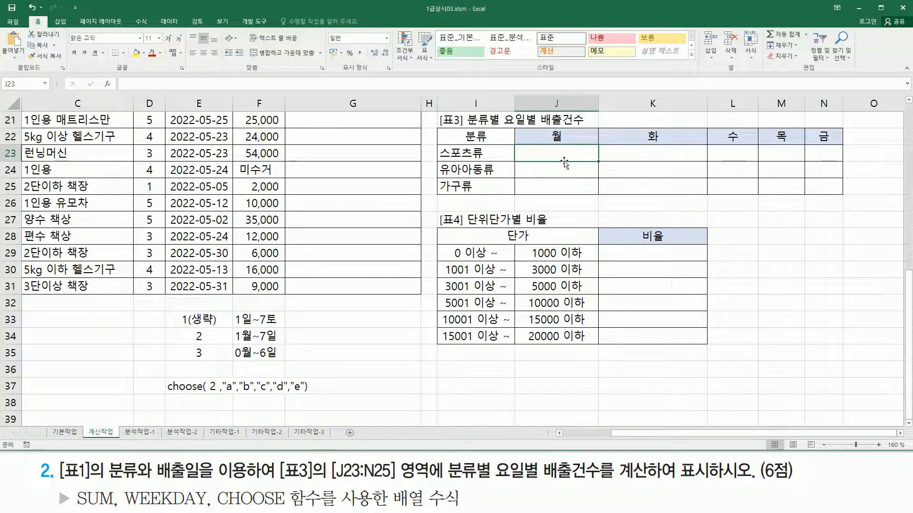
type("=")
type("sum(")
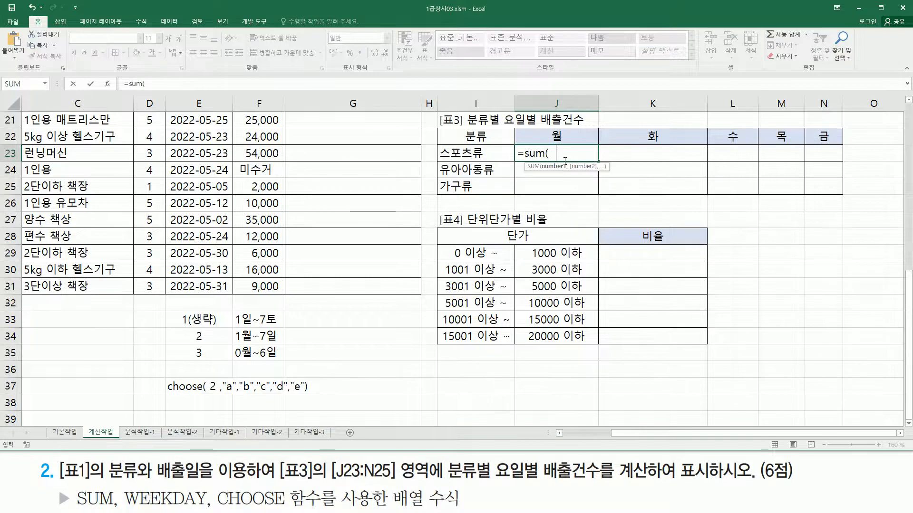
type("  (")
left_click(577, 434)
scroll(119, 233, "up", 7)
left_click(69, 152)
key("ctrl+shift+Down")
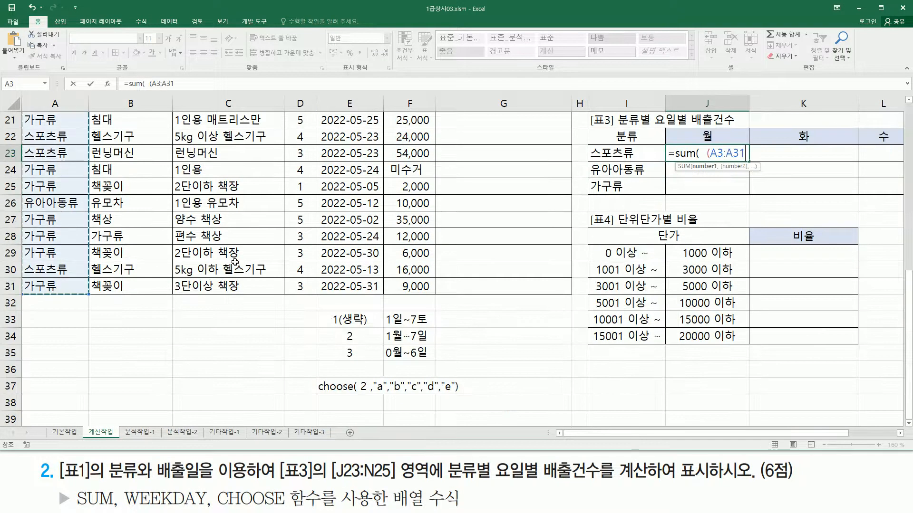
type("=")
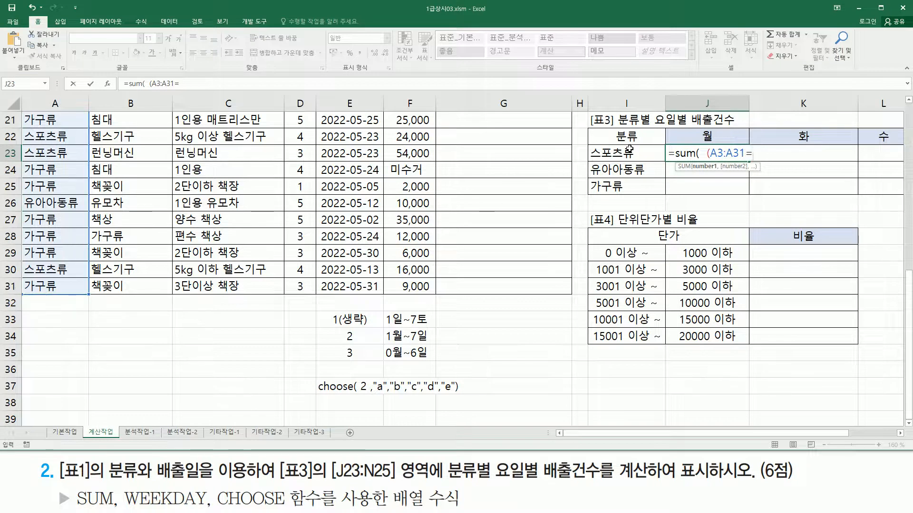
left_click(626, 152)
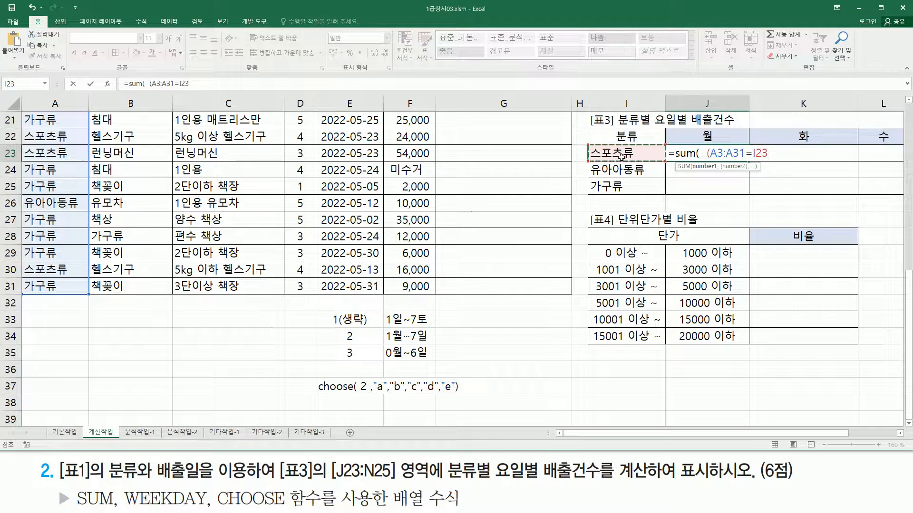
type(") *")
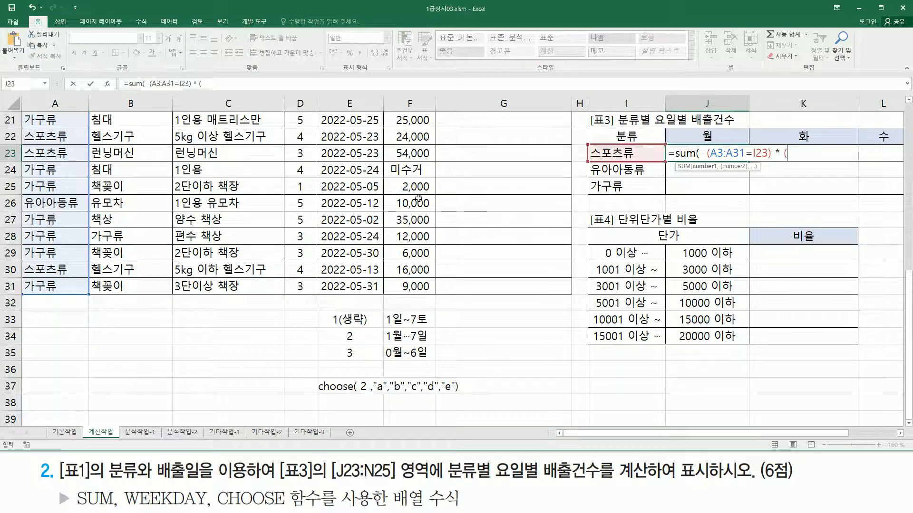
Step: Add an opening parenthesis and WEEKDAY(E3:E31, 2) on the 배출일 dates as the start of the second condition in J23
scroll(393, 252, "up", 7)
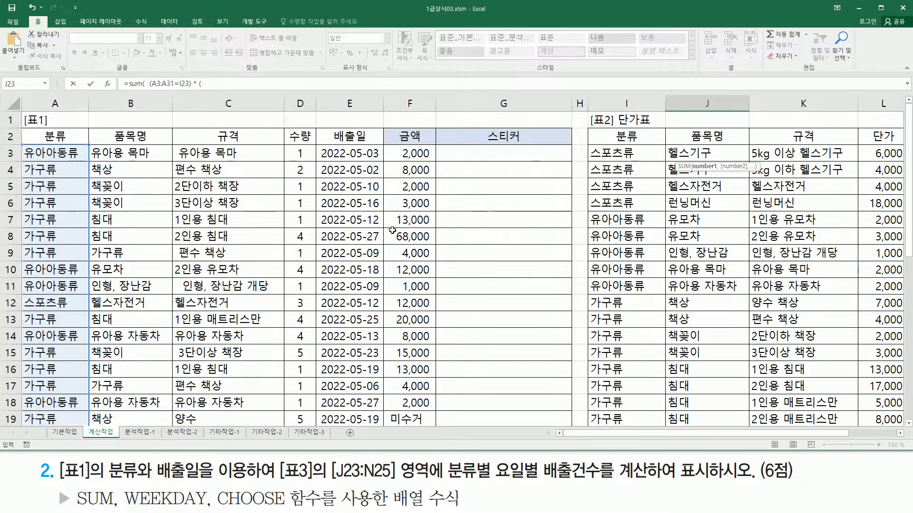
scroll(352, 190, "down", 3)
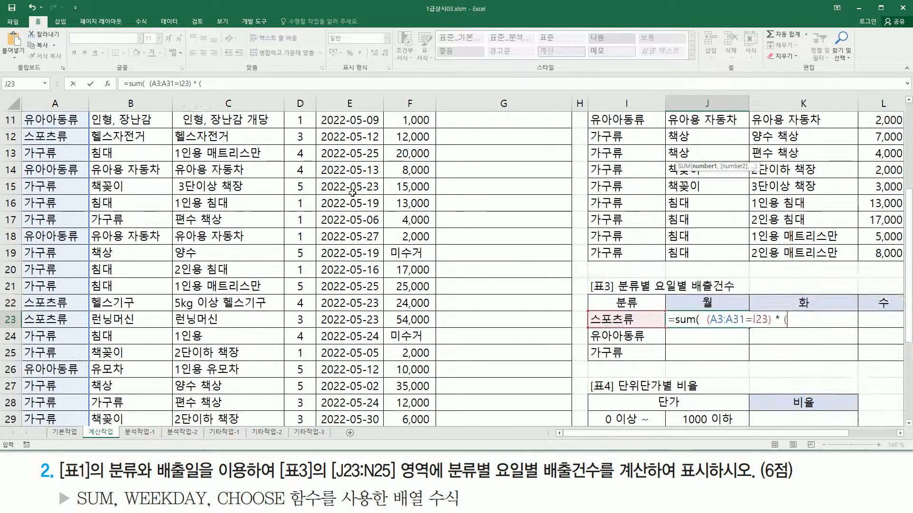
scroll(352, 192, "down", 3)
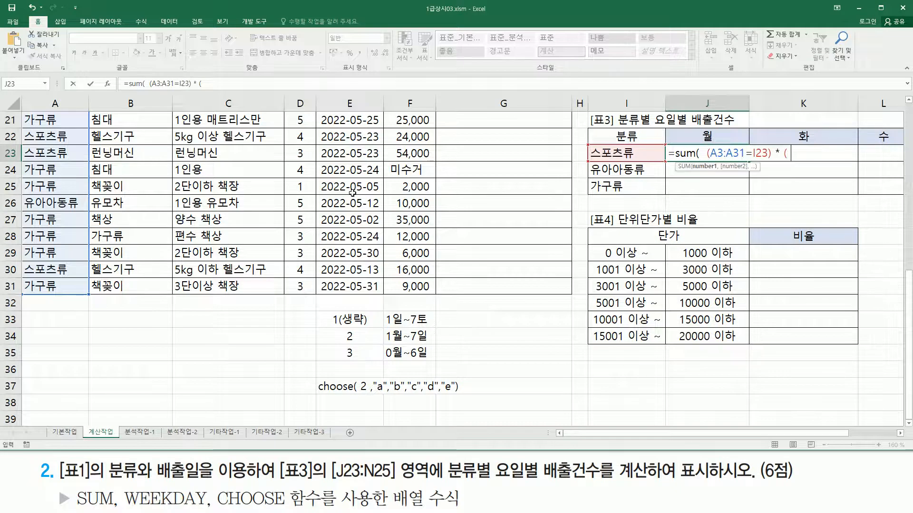
type("wee")
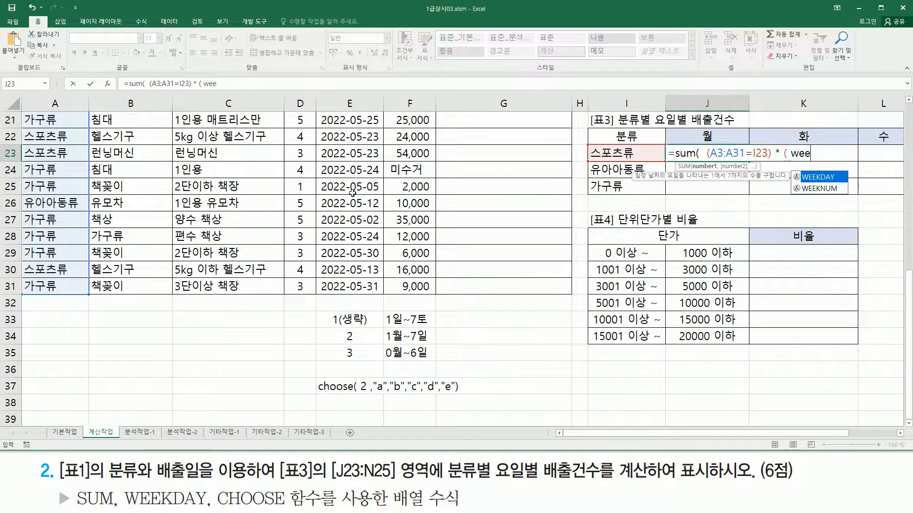
key("Tab")
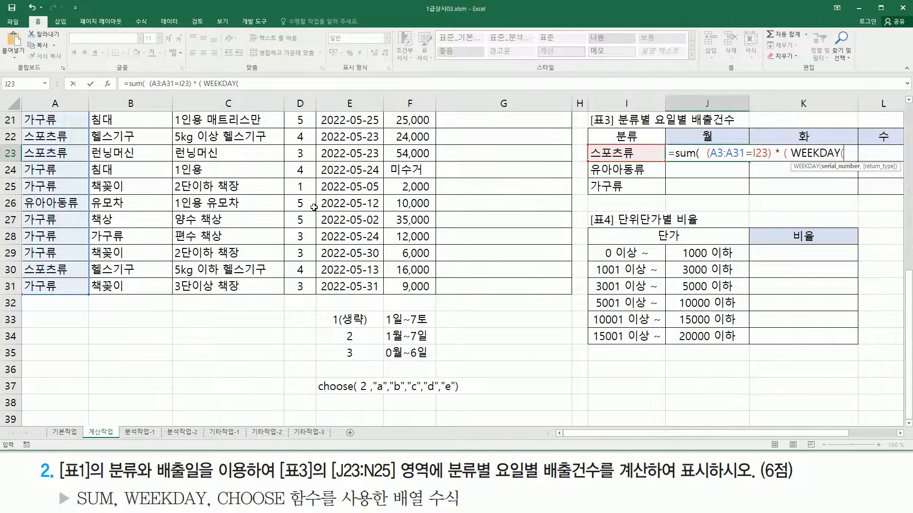
scroll(371, 245, "up", 7)
left_click(357, 153)
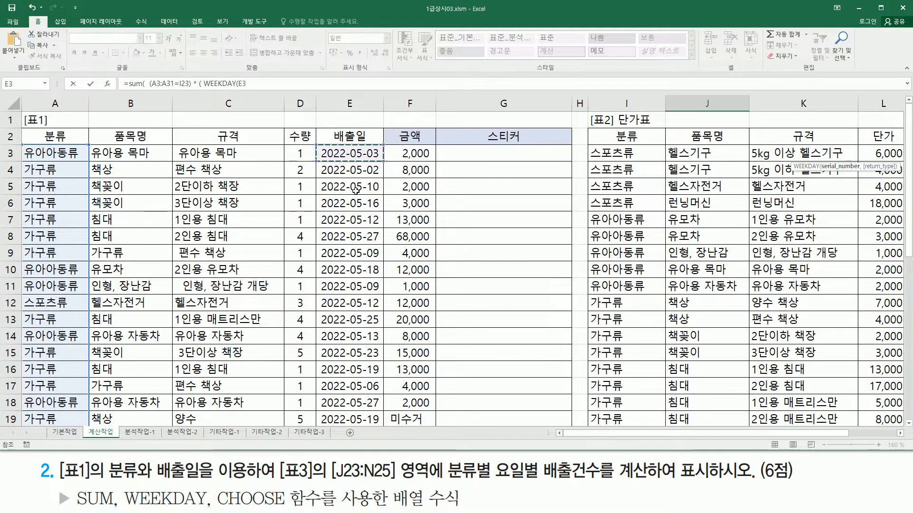
scroll(358, 226, "down", 1)
scroll(357, 226, "down", 6)
left_click(364, 290, "shift")
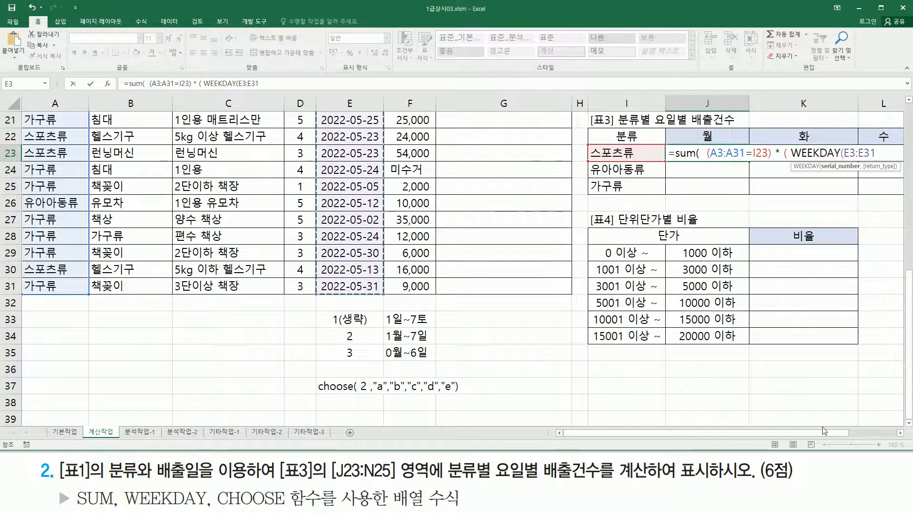
type(", 2")
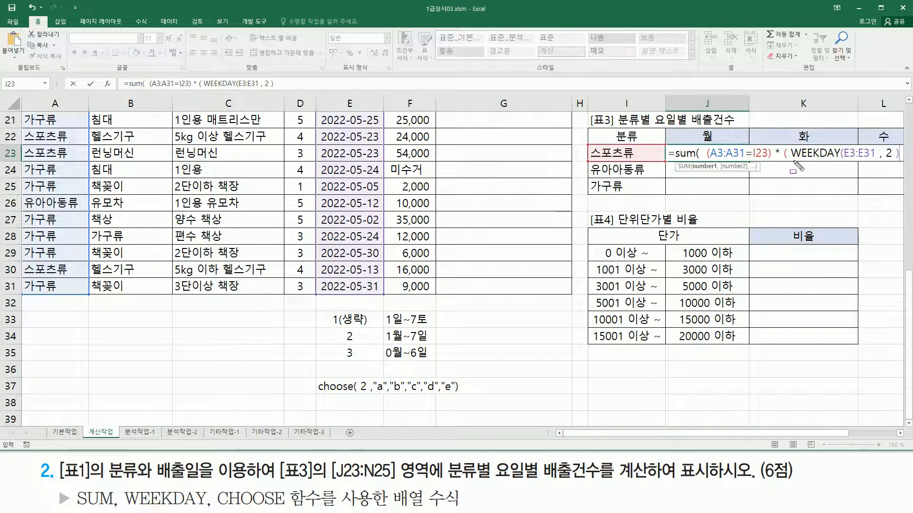
Step: Compare the WEEKDAY part of the J23 formula with the weekday headers 월 to 금 in row 22 of [표3]
mouse_move(792, 161)
left_mouse_down()
mouse_move(893, 160)
mouse_move(900, 148)
left_mouse_up()
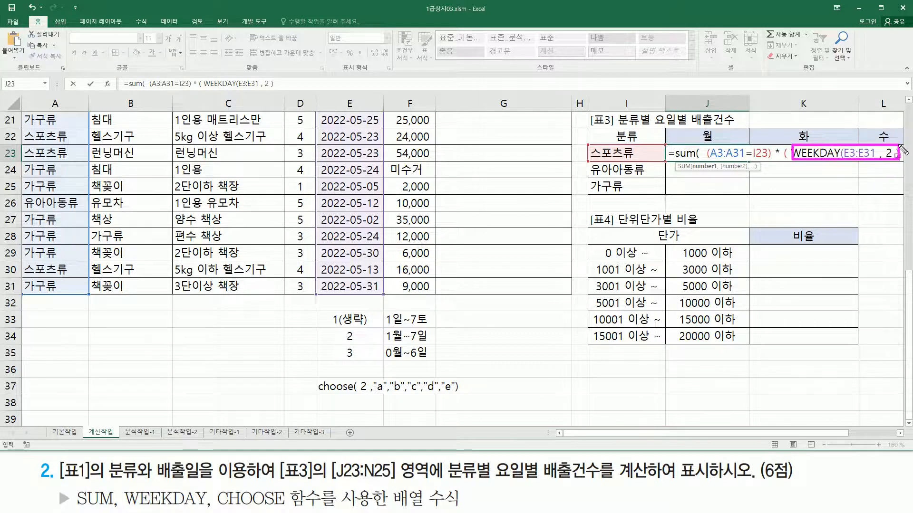
key("Escape")
left_click_drag(837, 435, 887, 435)
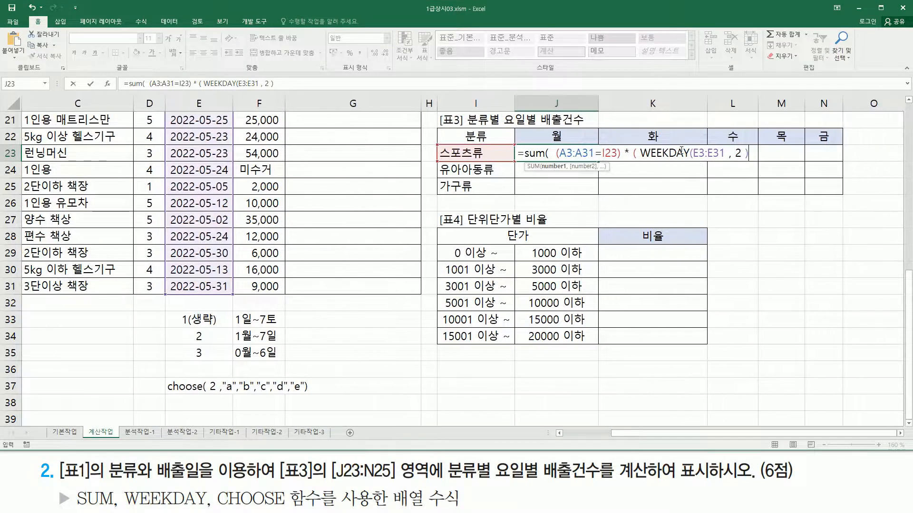
key("ctrl+2")
left_click_drag(548, 127, 564, 144)
left_click_drag(645, 127, 659, 143)
mouse_move(726, 129)
left_mouse_down()
mouse_move(740, 145)
mouse_move(832, 144)
left_mouse_up()
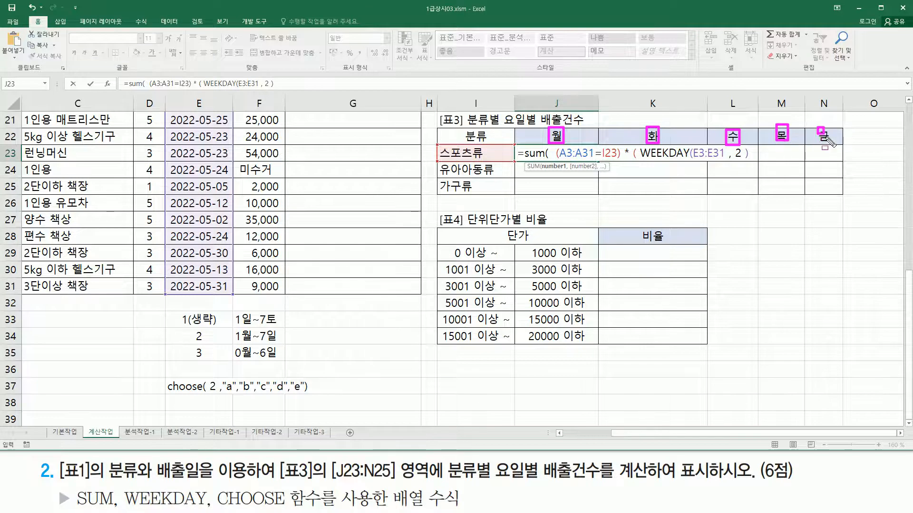
key("Escape")
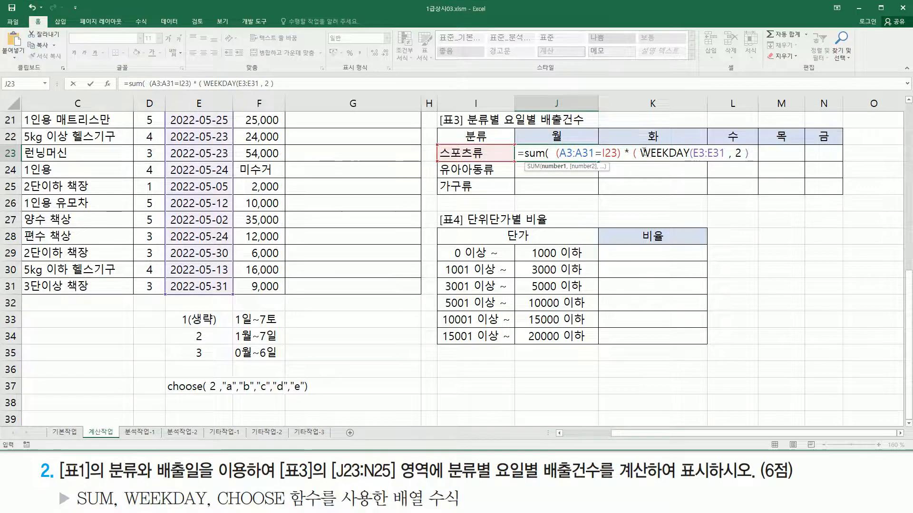
Step: Wrap a CHOOSE function around WEEKDAY(E3:E31, 2) in the J23 formula, using it as the index argument
left_click_drag(641, 153, 744, 153)
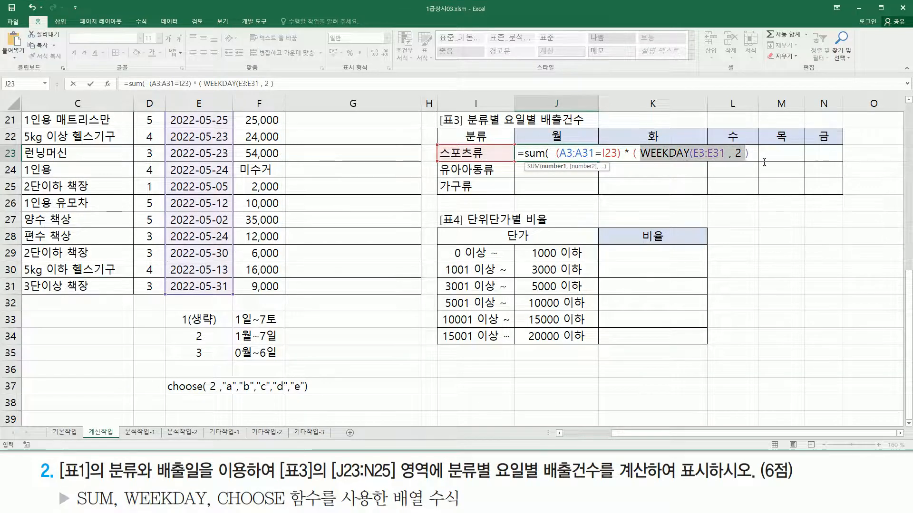
left_click(642, 154)
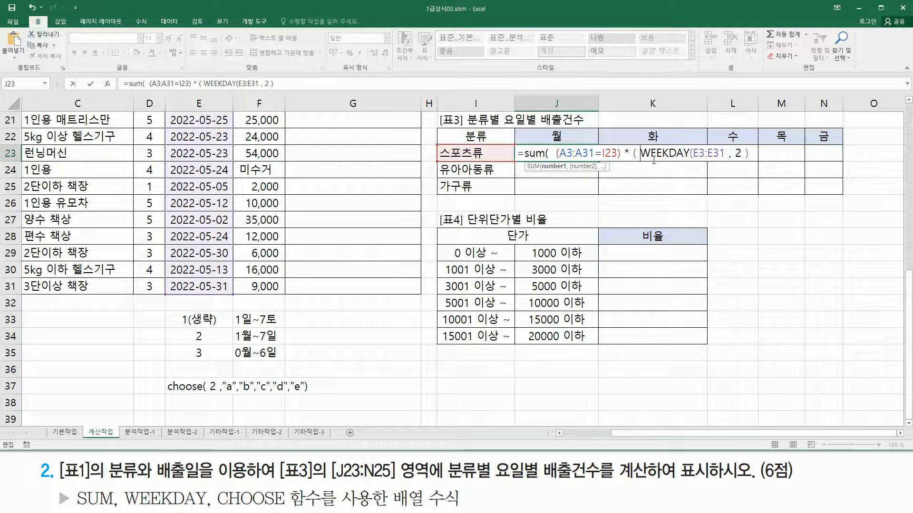
type("ch")
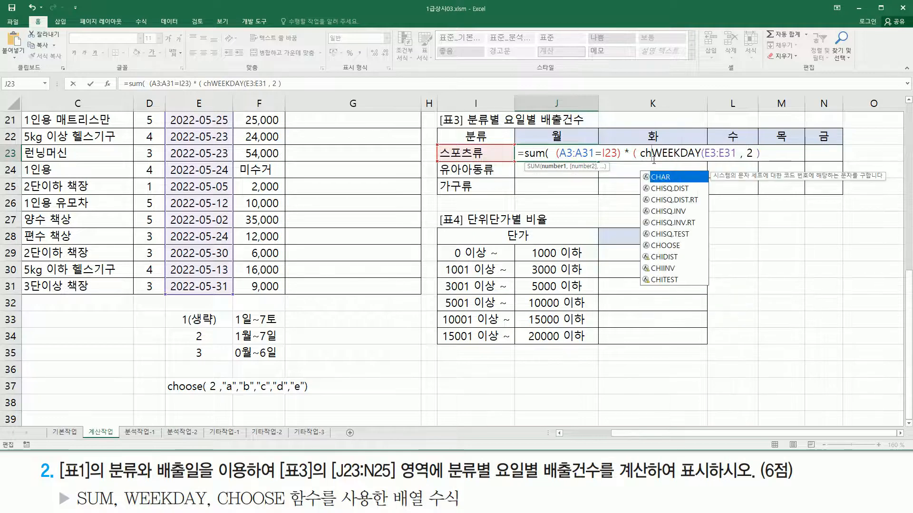
type("oo")
key("Tab")
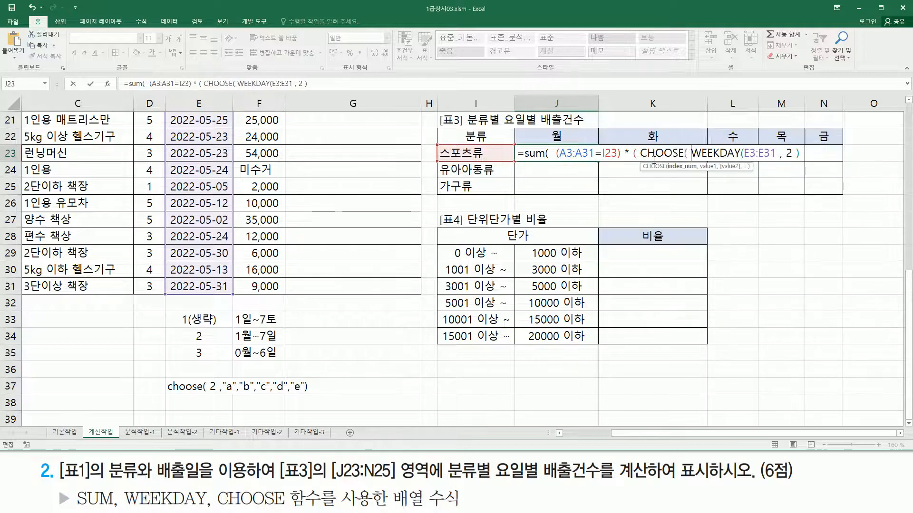
key("shift+End")
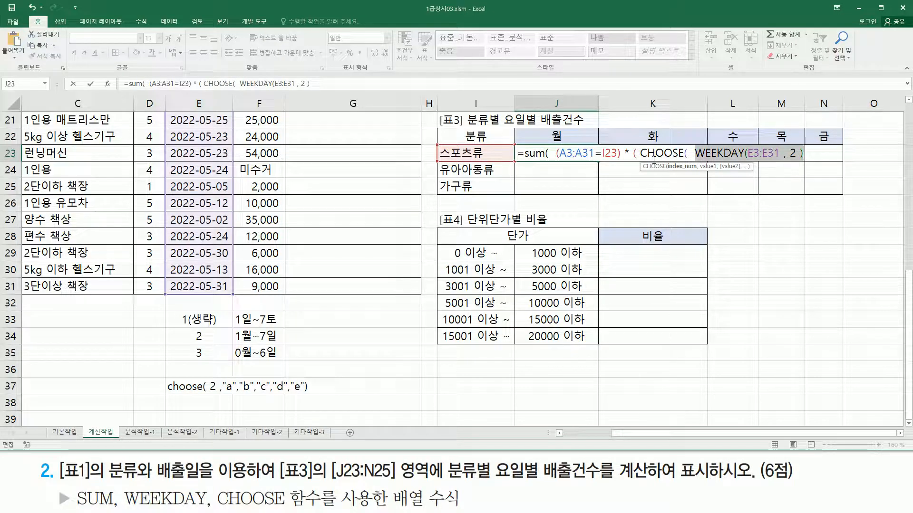
key("End")
type(",")
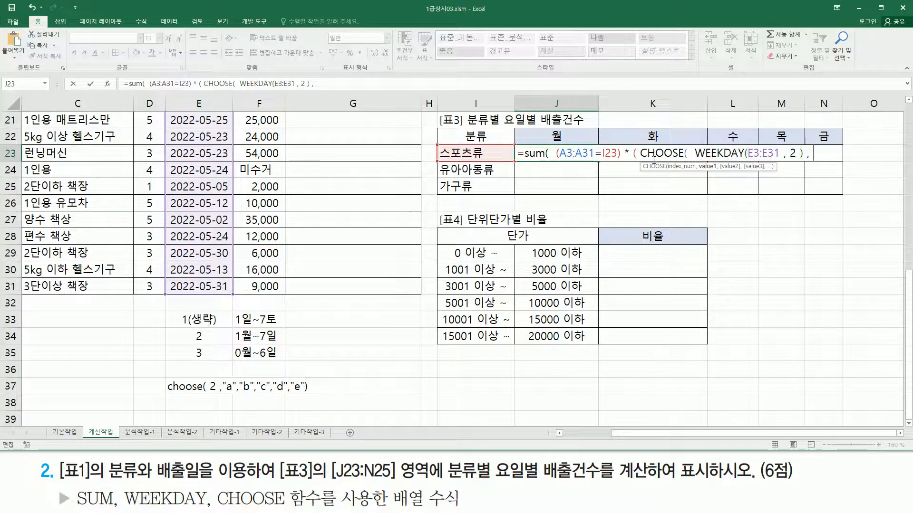
Step: Enter "월","화","수","목","금" as the CHOOSE values in the J23 formula and close the function
type(" \"월")
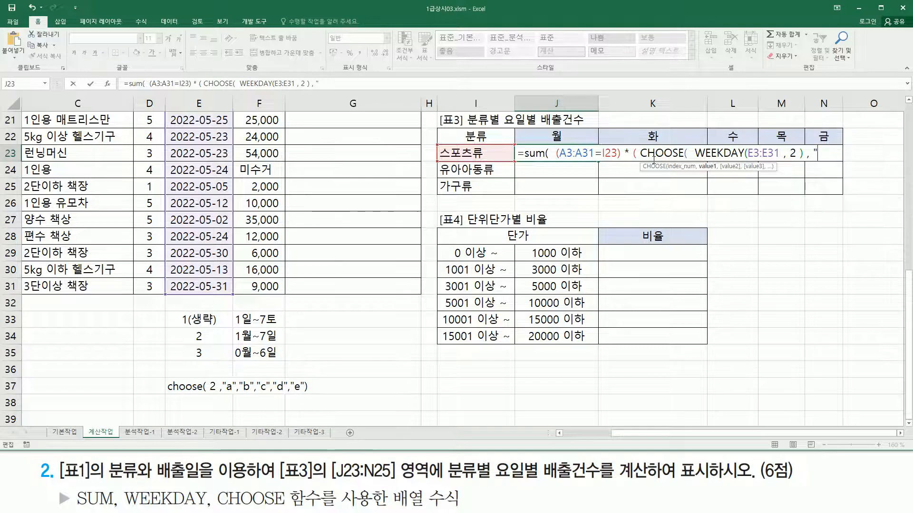
type("\"")
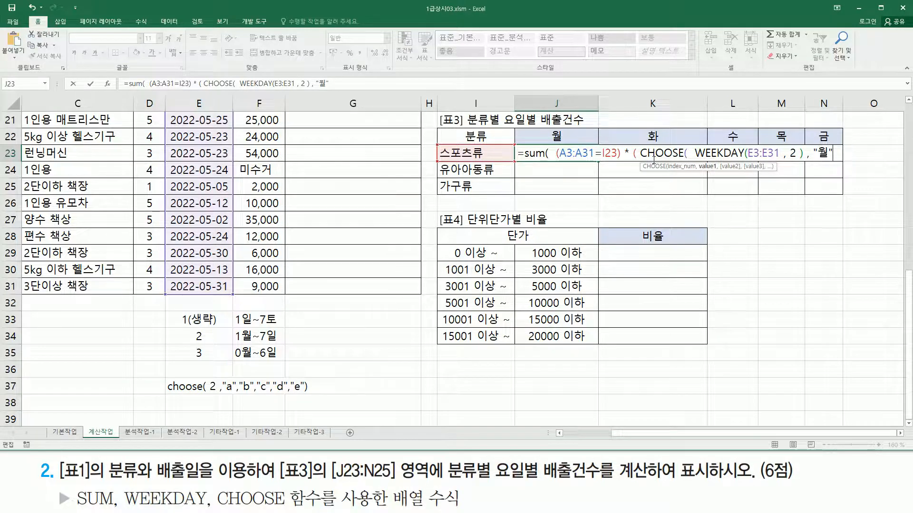
type(",\"화\",\"")
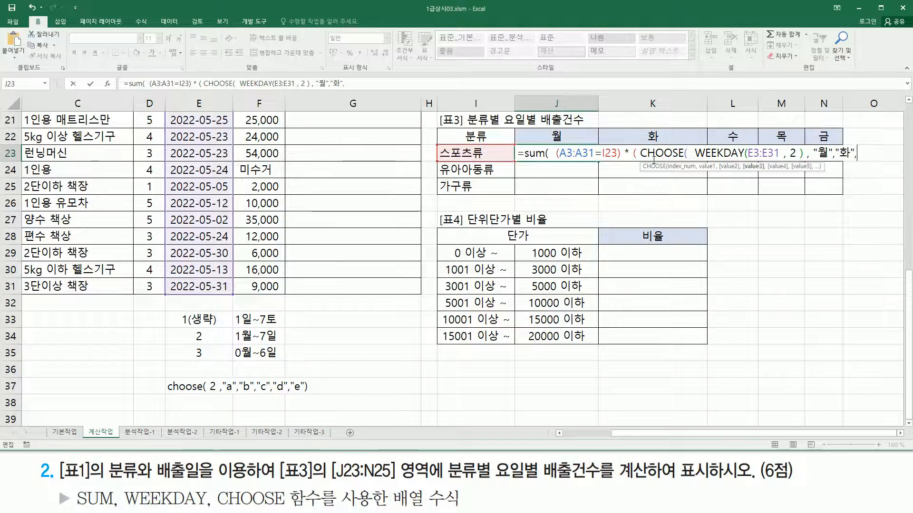
type("수\",\"목\",")
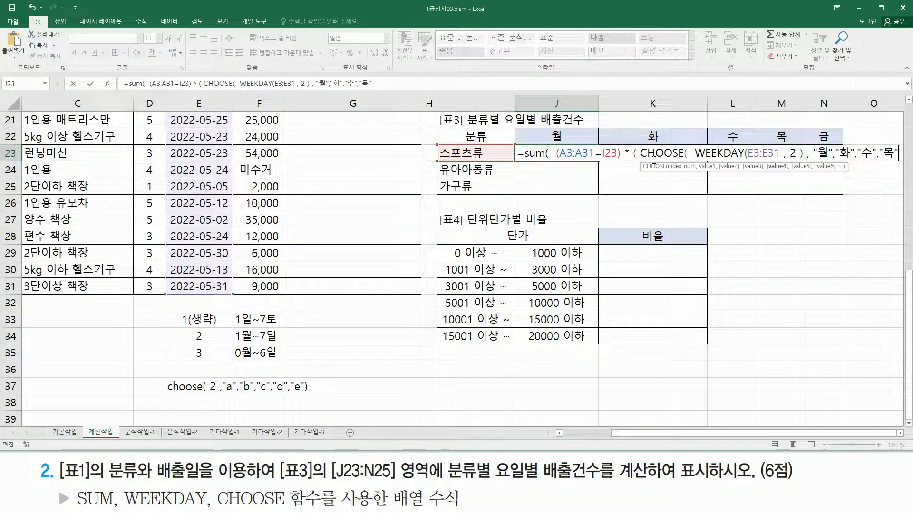
type("\"금")
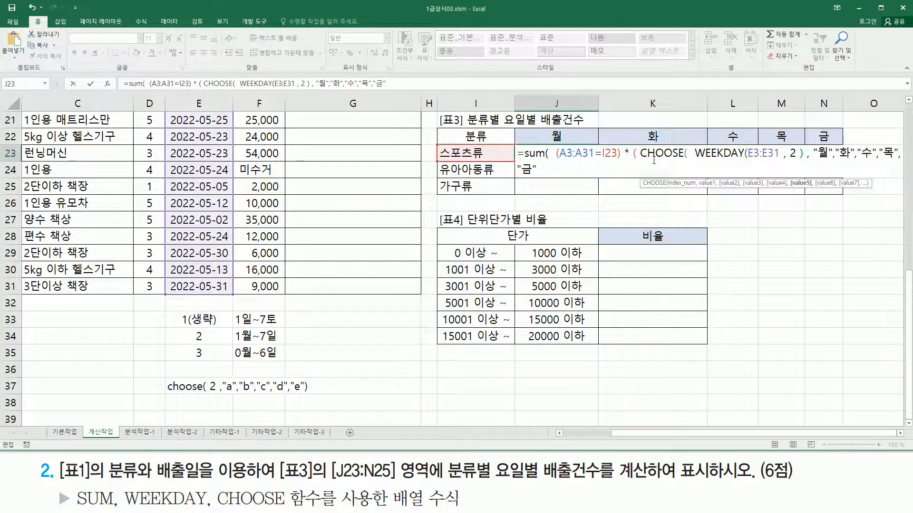
type("\")")
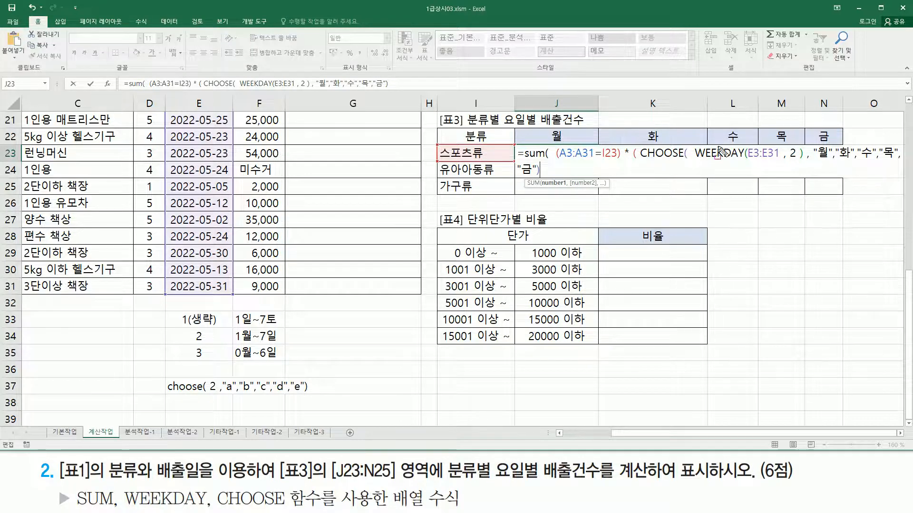
Step: Examine how CHOOSE in the J23 formula maps the WEEKDAY index to the listed weekday names
left_click_drag(694, 160, 793, 160)
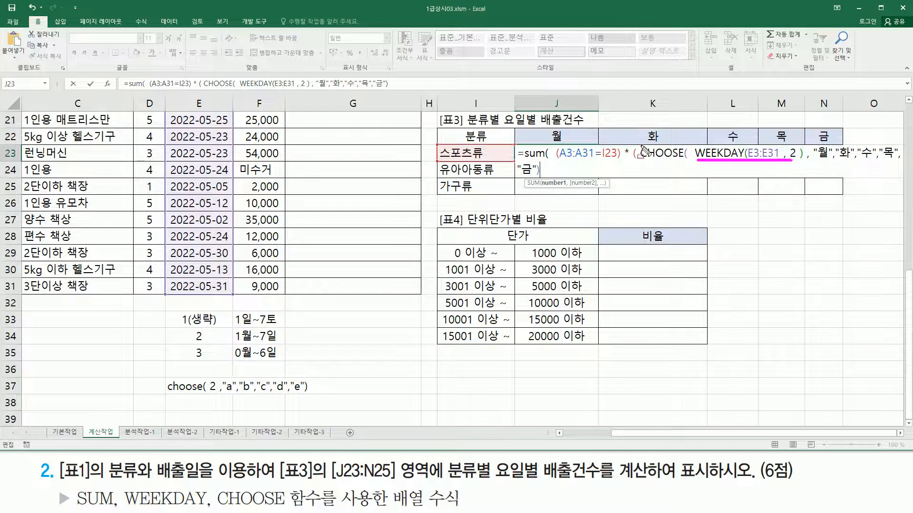
left_click_drag(643, 139, 680, 164)
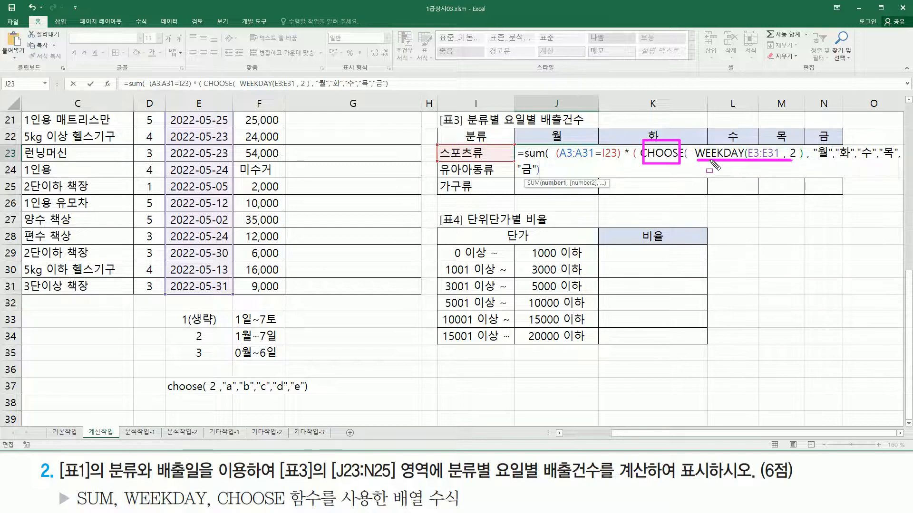
left_click_drag(816, 162, 898, 160)
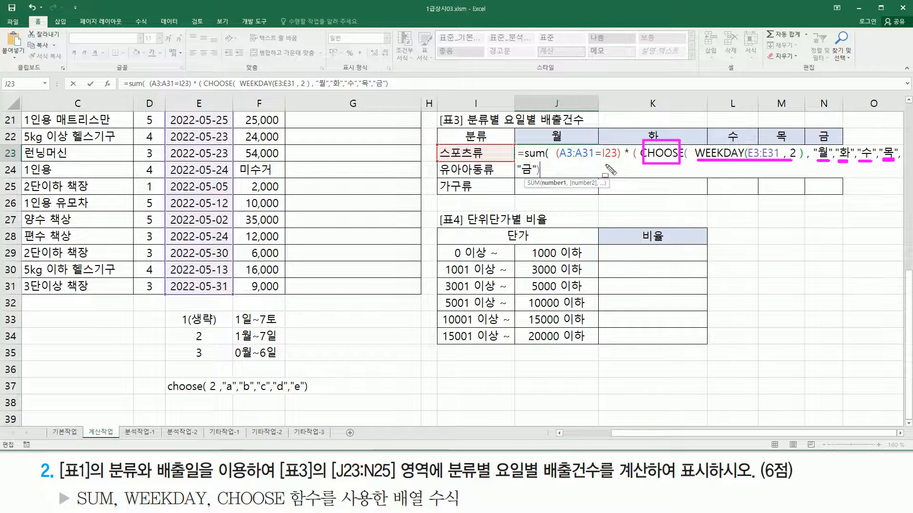
left_click_drag(521, 175, 536, 176)
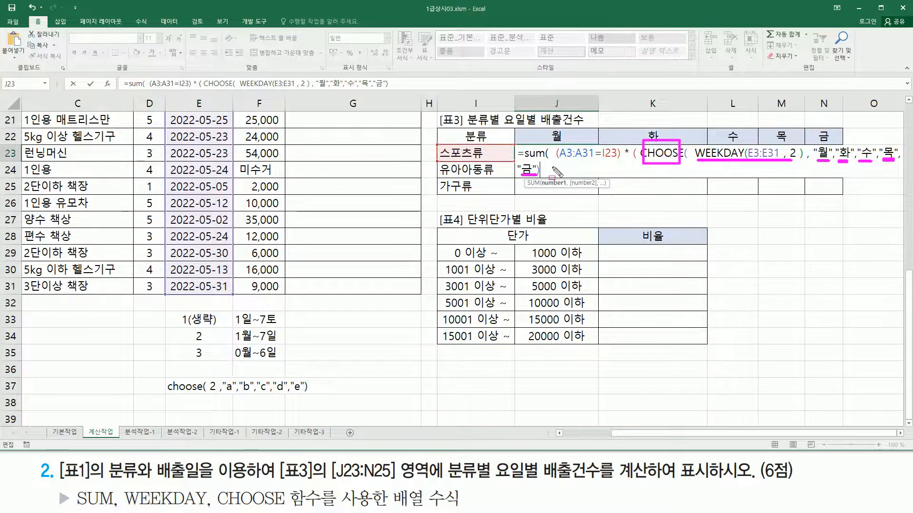
Step: Complete the J23 formula by comparing the CHOOSE result with J22, close the parentheses, and enter it as an array formula
key("Escape")
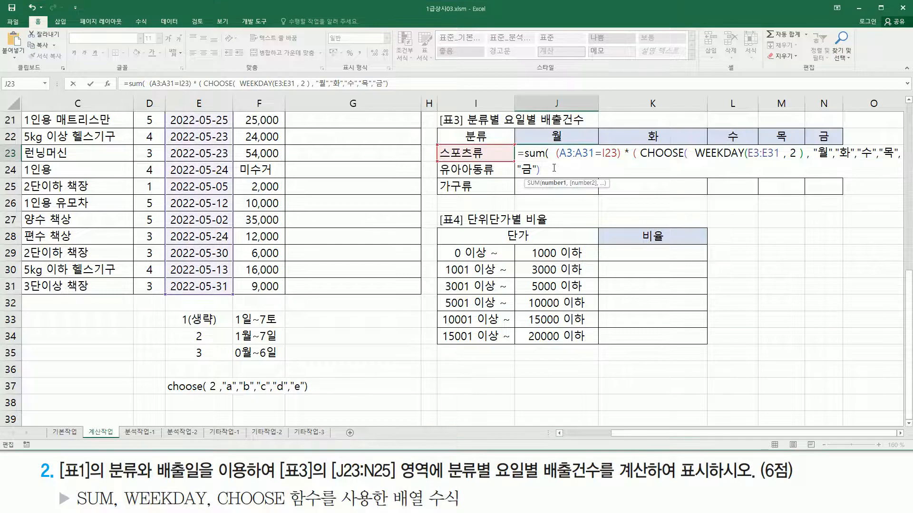
key("BackSpace")
left_click(555, 138)
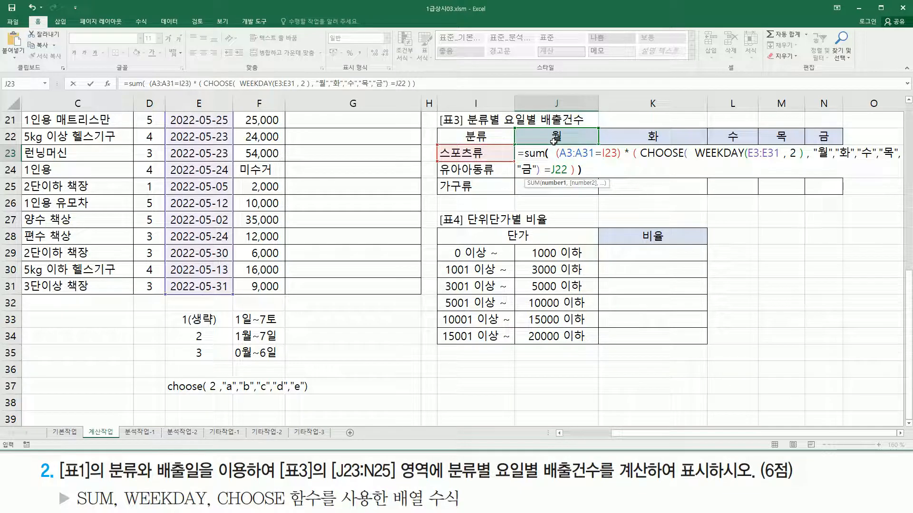
type(")")
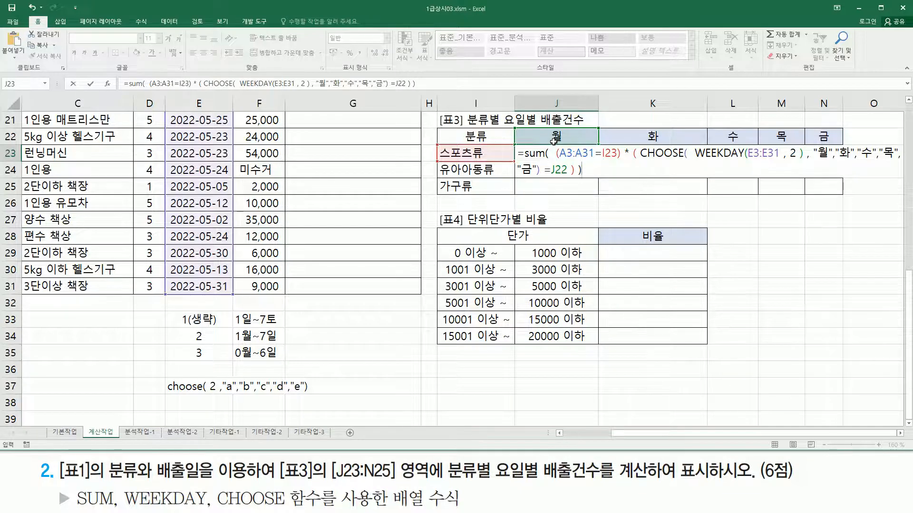
key("ctrl+shift+Return")
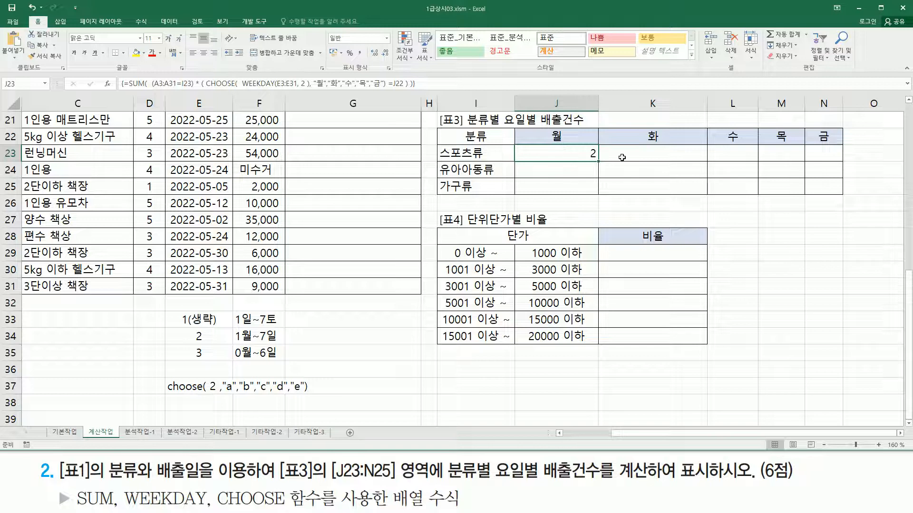
Step: Make the 분류 range in the J23 formula an absolute reference, $A$3:$A$31
double_click(570, 155)
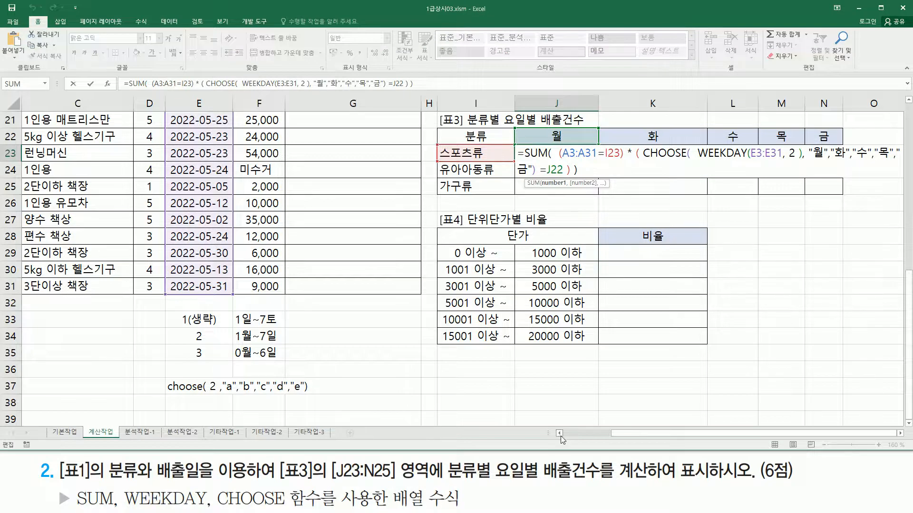
left_click(580, 434)
scroll(33, 187, "up", 6)
scroll(33, 187, "up", 2)
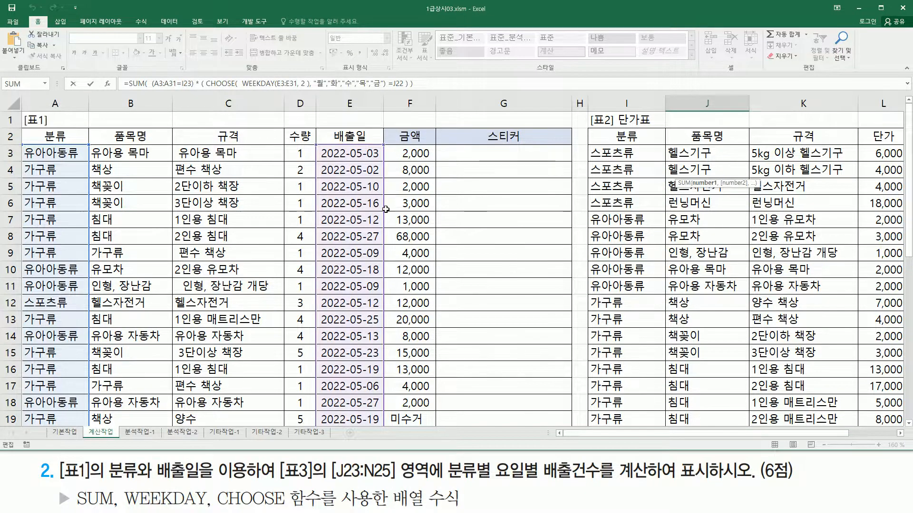
scroll(385, 207, "down", 3)
left_click_drag(719, 319, 751, 322)
key("F4")
Step: Make the WEEKDAY date range in the J23 formula absolute as $E$3:$E$31 and re-enter it as an array formula
left_click_drag(810, 434, 858, 436)
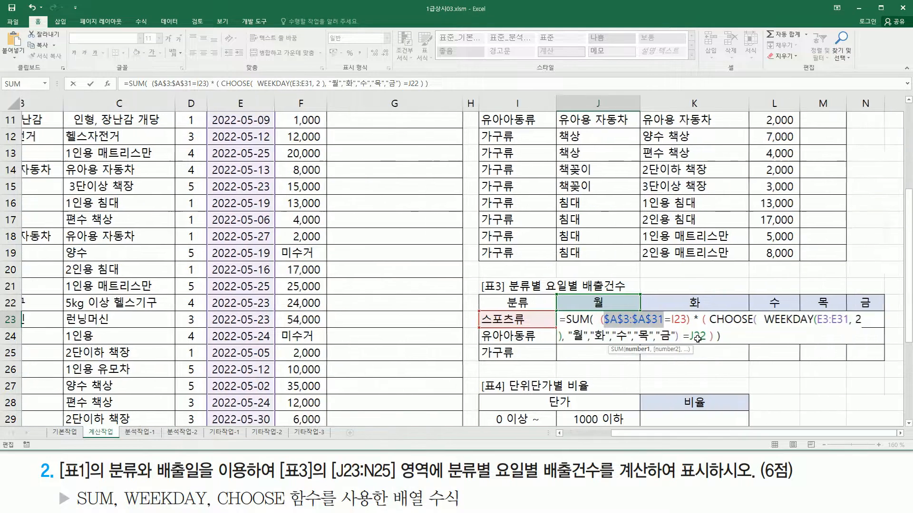
left_click_drag(781, 321, 799, 321)
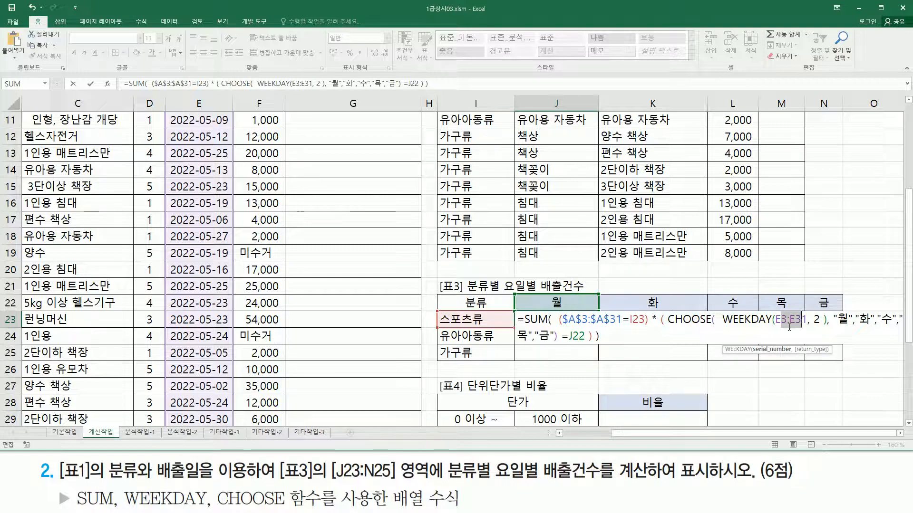
key("F4")
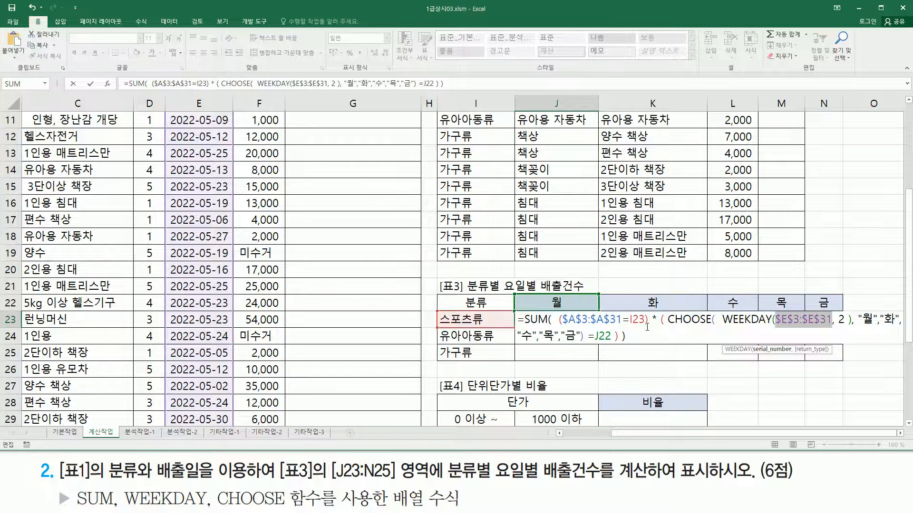
key("ctrl+shift+Return")
Step: Compare cells J23:J25 with the 분류 labels in I23:I25 to see how the row reference must change downward
left_click_drag(559, 323, 585, 323)
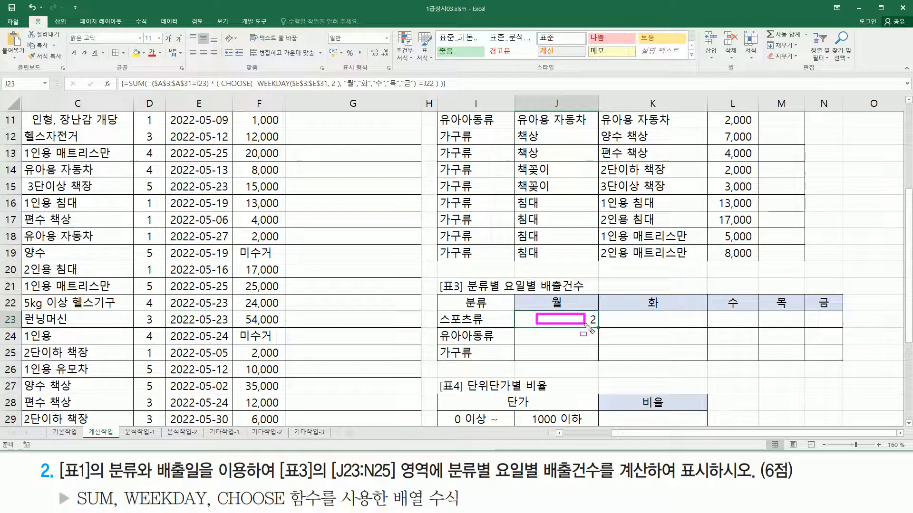
left_click_drag(446, 323, 475, 323)
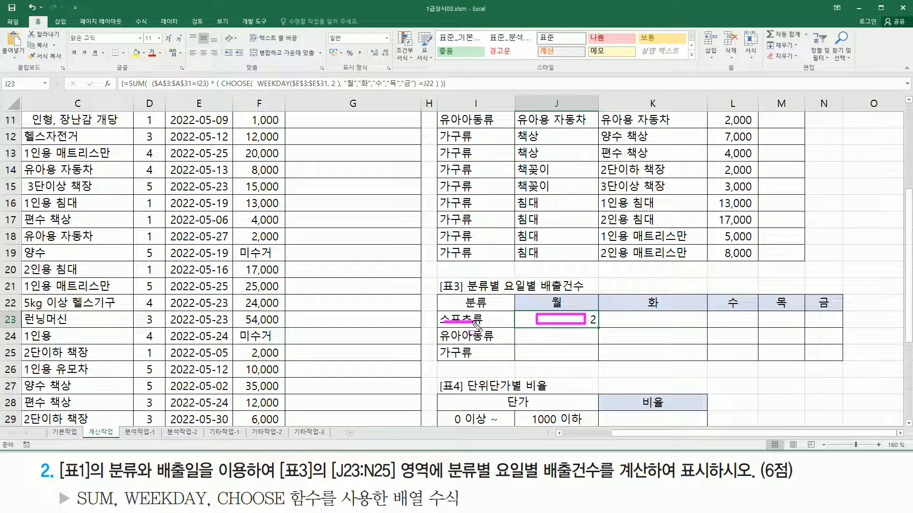
left_click_drag(541, 333, 585, 342)
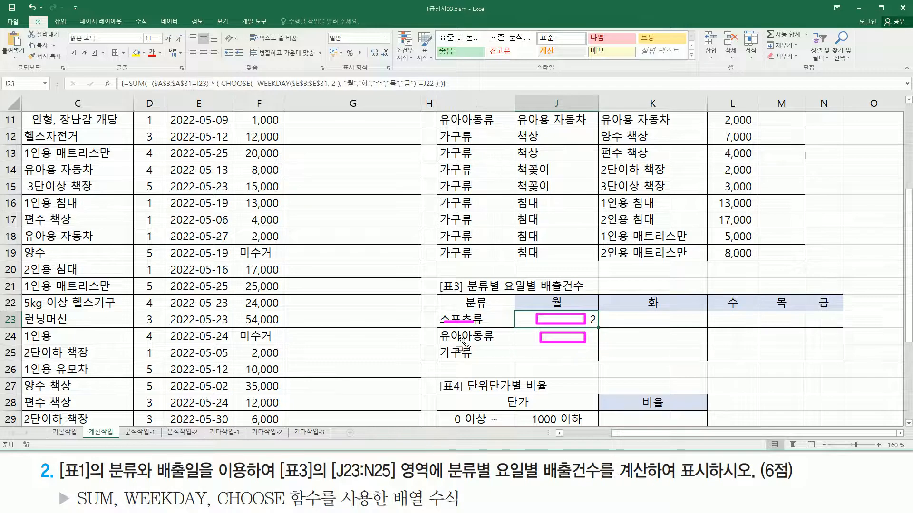
left_click_drag(442, 341, 576, 358)
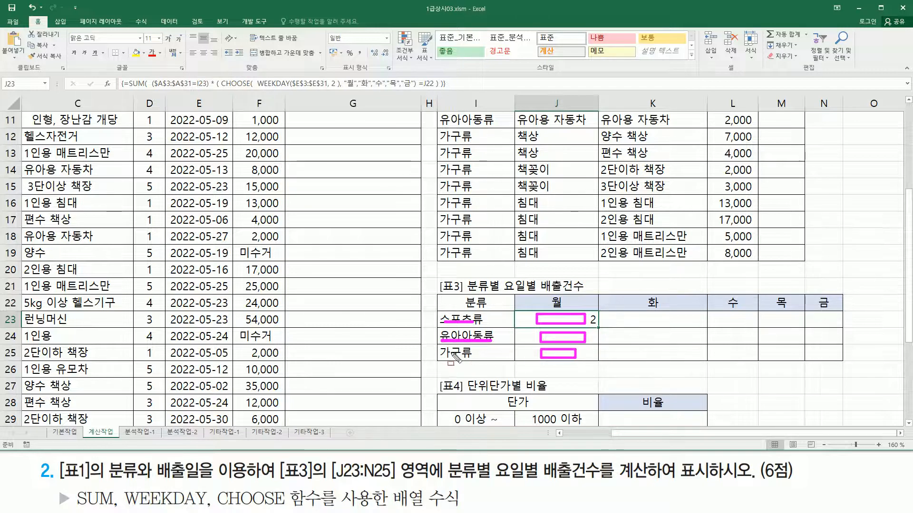
left_click_drag(436, 359, 470, 357)
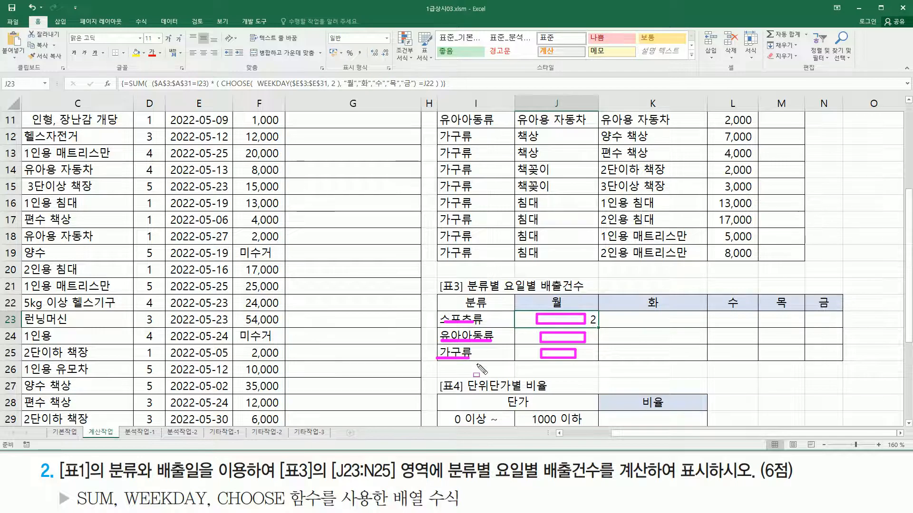
left_click_drag(530, 318, 531, 356)
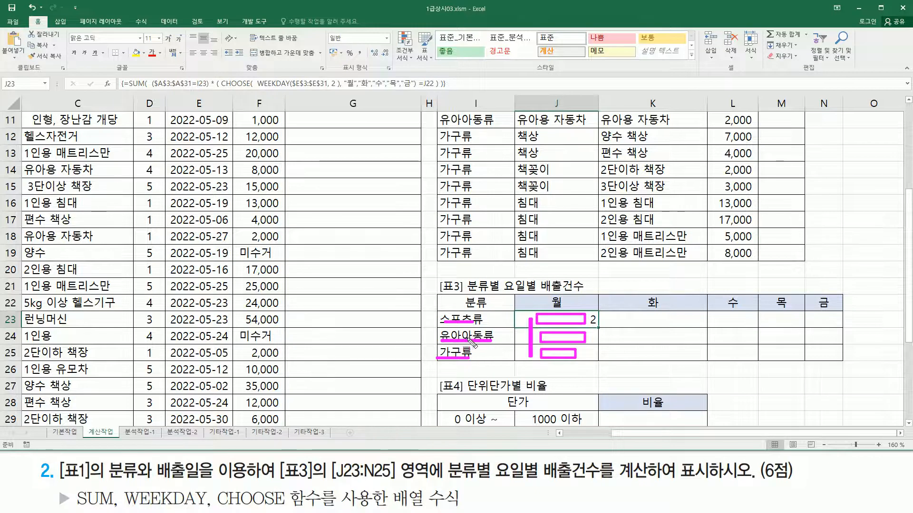
key("Escape")
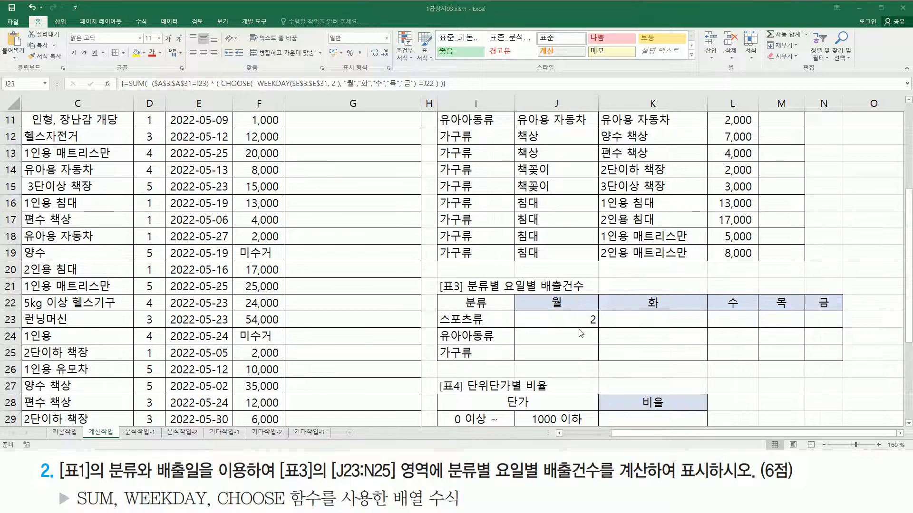
Step: Compare cells J23:N23 with the 스포츠류 label in I23 to see how the 분류 reference must behave across columns
key("ctrl+2")
left_click_drag(533, 313, 557, 322)
left_click_drag(630, 316, 661, 323)
left_click_drag(725, 316, 835, 322)
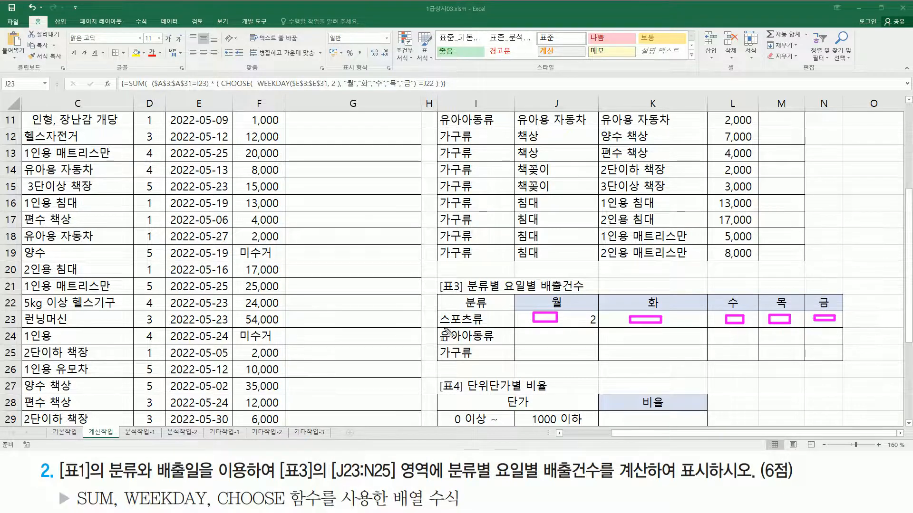
left_click_drag(441, 328, 485, 312)
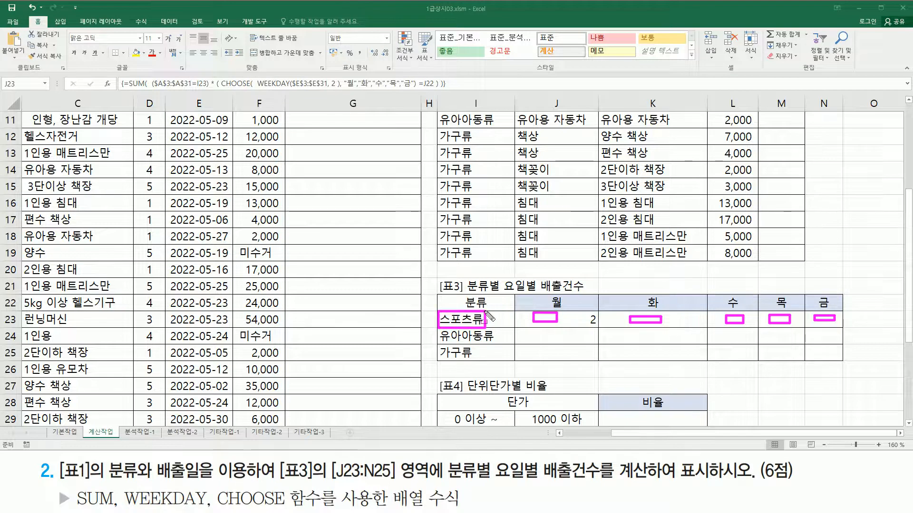
left_click_drag(529, 336, 534, 327)
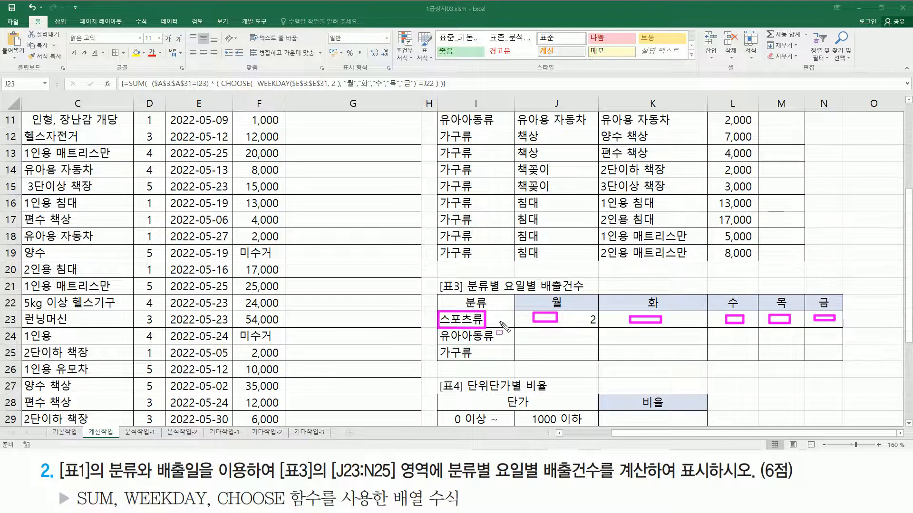
key("Escape")
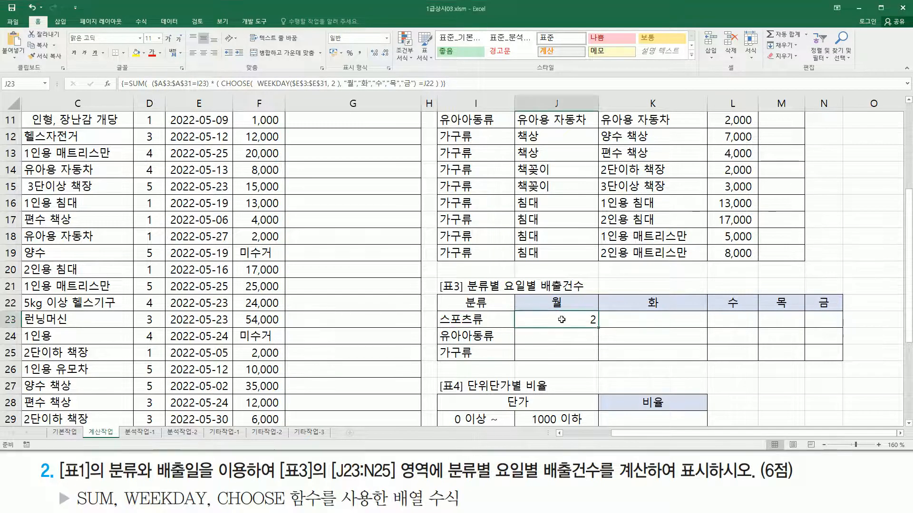
Step: Change the I23 reference in the J23 formula to the mixed reference $I23 and re-enter it as an array formula
key("F2")
left_click(635, 320)
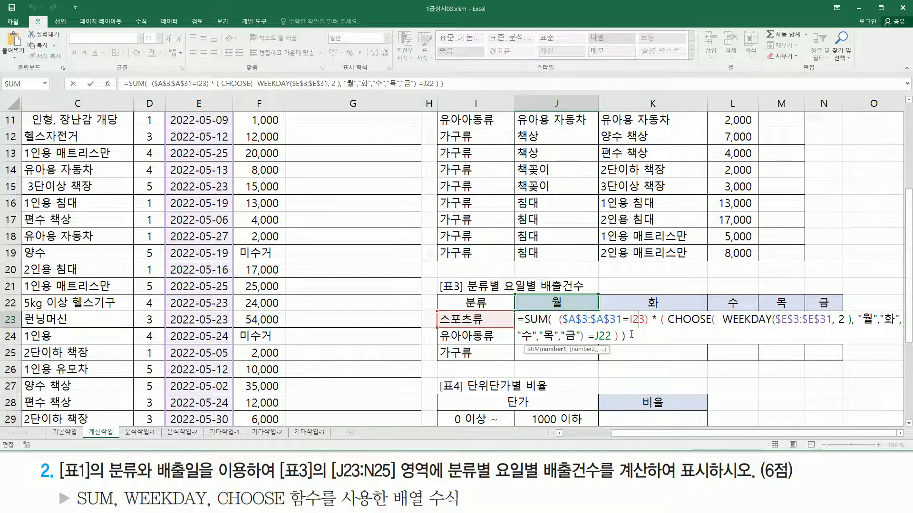
key("F4")
key("F4")
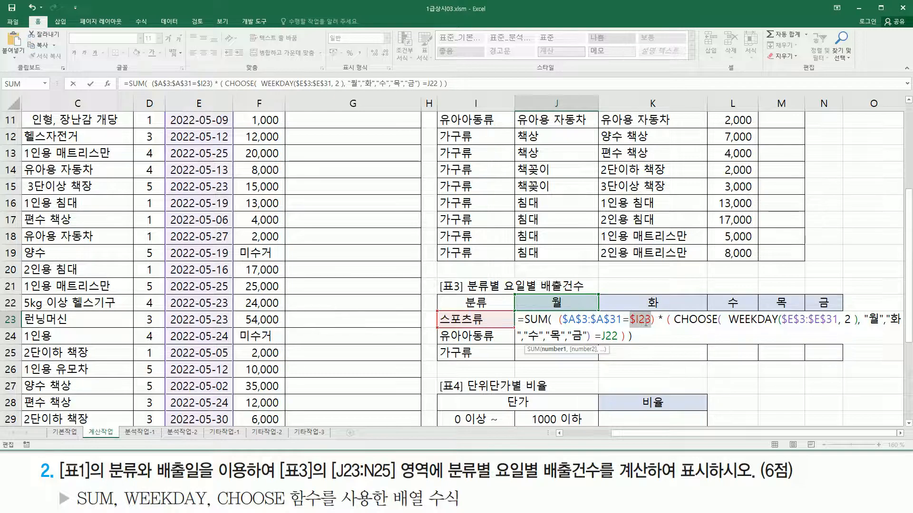
left_click(612, 335)
double_click(603, 336)
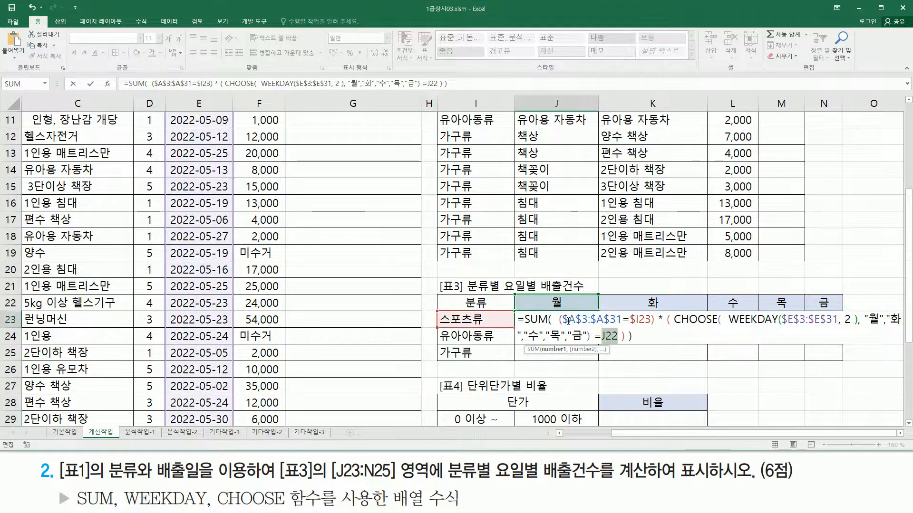
key("ctrl+shift+Return")
Step: Compare cells J23:J25 with the 월 header in J22 to see how the header reference must behave down the rows
key("ctrl+2")
mouse_move(549, 314)
left_mouse_down()
mouse_move(571, 326)
mouse_move(572, 360)
left_mouse_up()
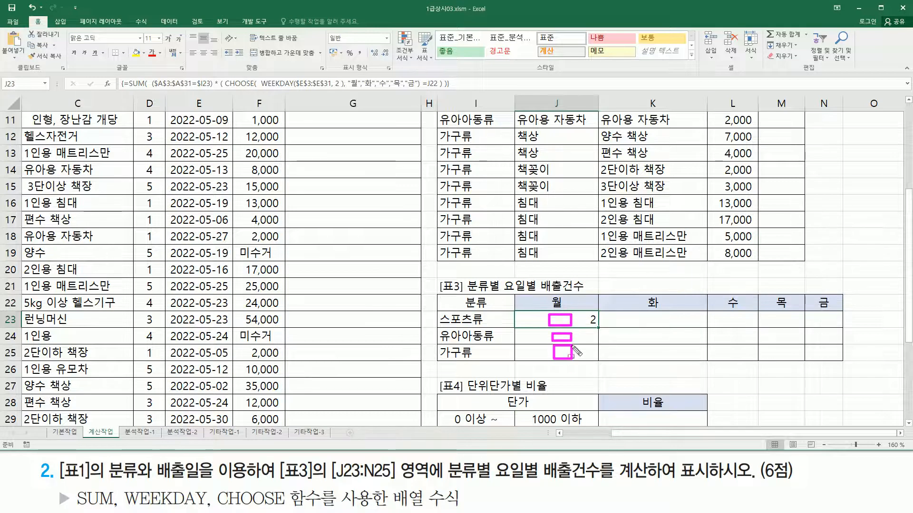
left_click_drag(540, 292, 572, 311)
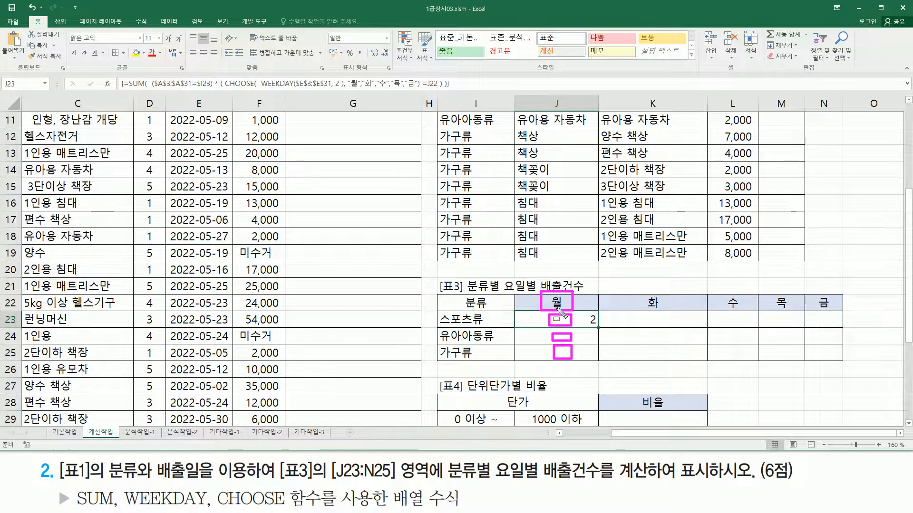
left_click_drag(539, 314, 538, 355)
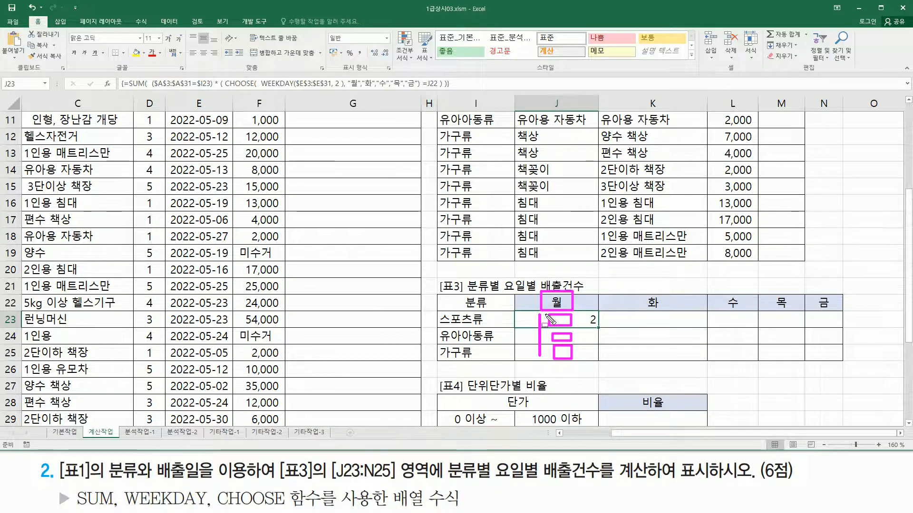
key("Escape")
Step: Compare cells J23:N23 with the weekday headers 월 to 금 above them to see how the header reference must change across
mouse_move(560, 315)
left_mouse_down()
mouse_move(585, 326)
mouse_move(610, 321)
left_mouse_up()
mouse_move(550, 296)
left_mouse_down()
mouse_move(567, 310)
mouse_move(550, 295)
left_mouse_up()
mouse_move(636, 313)
left_mouse_down()
mouse_move(639, 324)
mouse_move(673, 324)
left_mouse_up()
mouse_move(642, 295)
left_mouse_down()
mouse_move(735, 330)
mouse_move(743, 325)
mouse_move(732, 301)
mouse_move(803, 327)
left_mouse_up()
mouse_move(770, 289)
left_mouse_down()
mouse_move(820, 327)
mouse_move(837, 323)
left_mouse_up()
left_click_drag(814, 292, 842, 314)
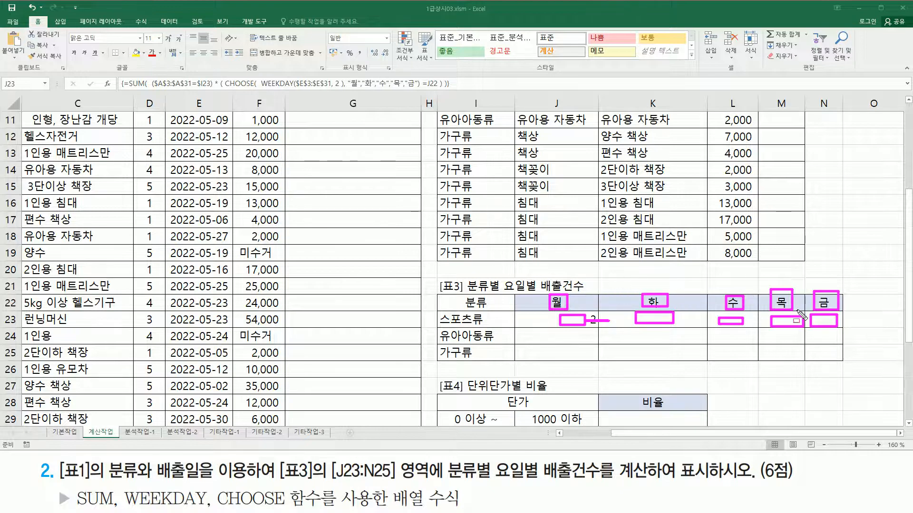
key("Escape")
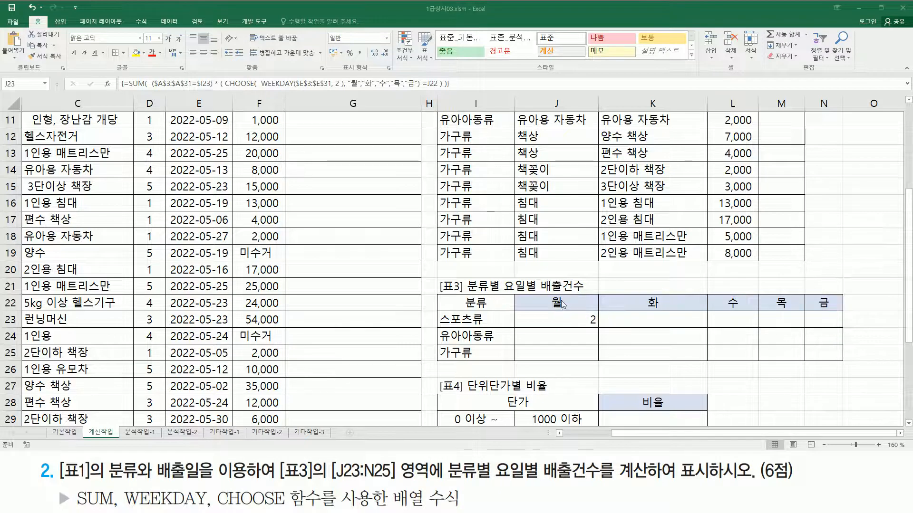
Step: Change the J22 header reference in the J23 formula to the mixed reference J$22
double_click(567, 326)
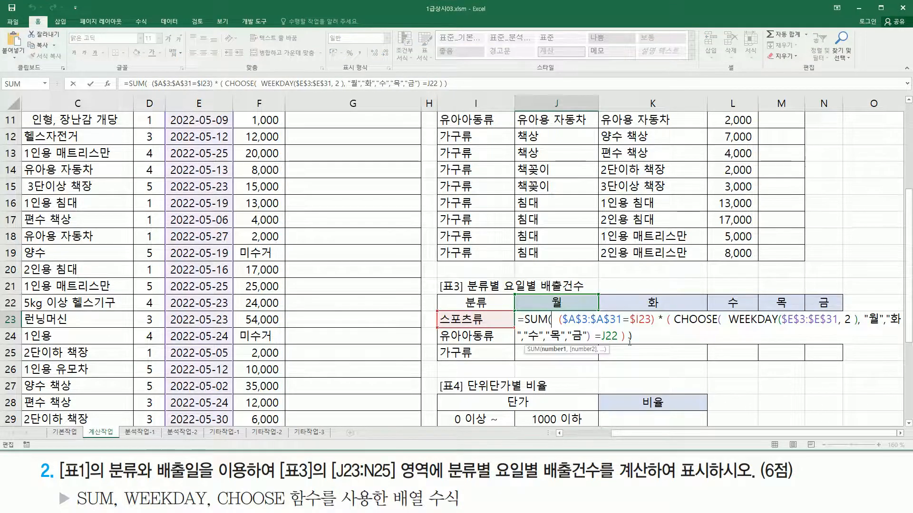
left_click(613, 339)
key("F4")
key("F4")
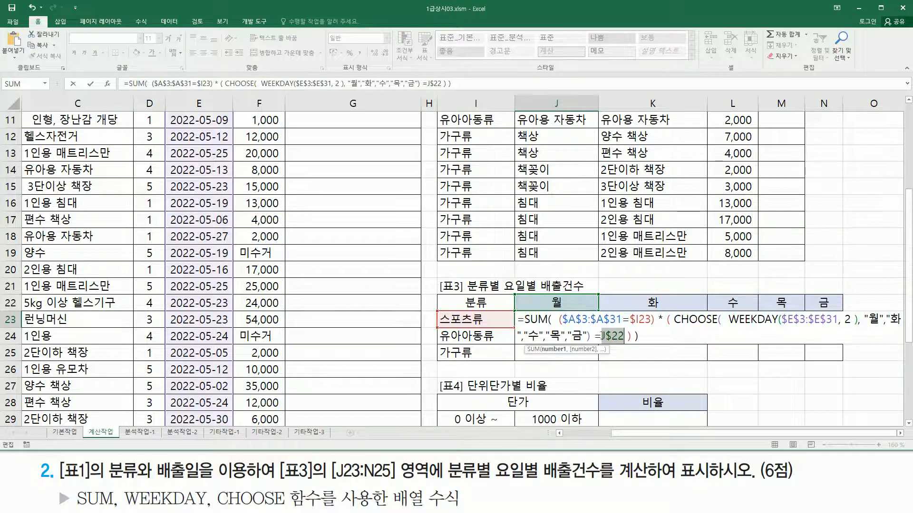
left_click(600, 339)
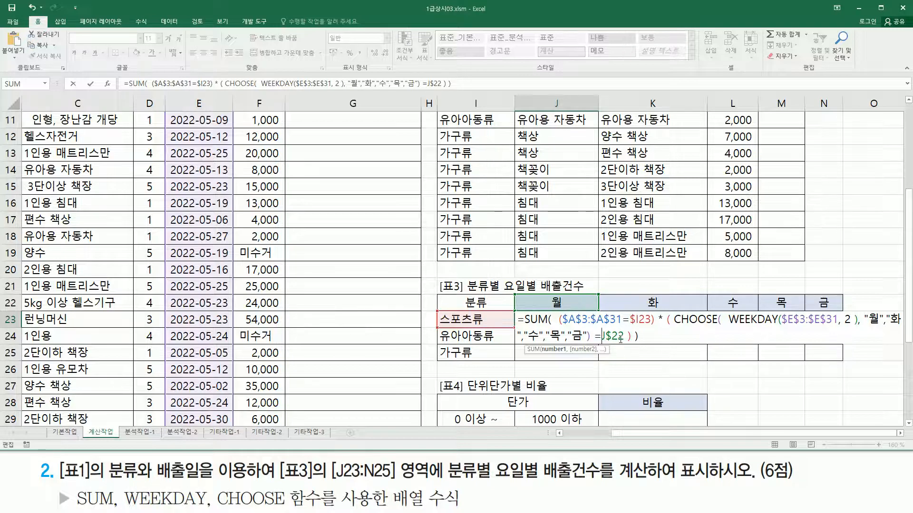
Step: Commit the SUM formula in J23 as an array formula and fill it across J23:N25
key("ctrl+shift+Return")
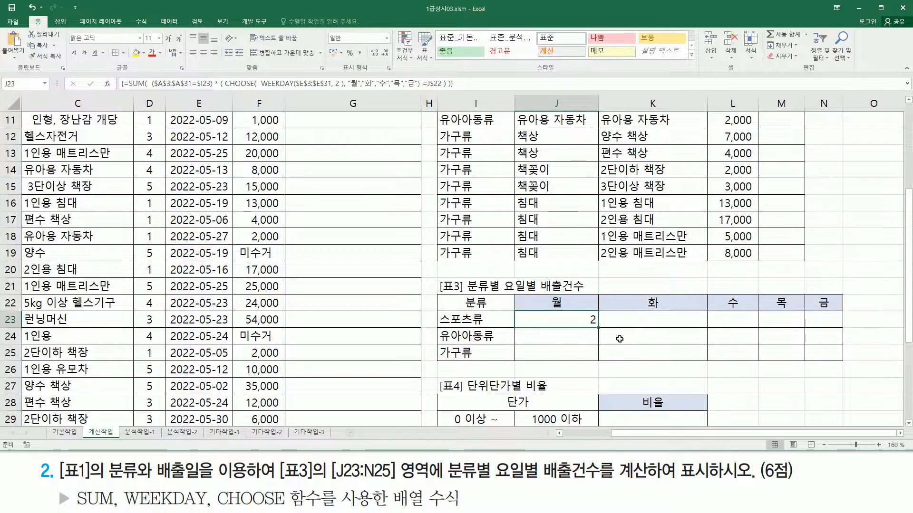
left_click_drag(598, 328, 839, 363)
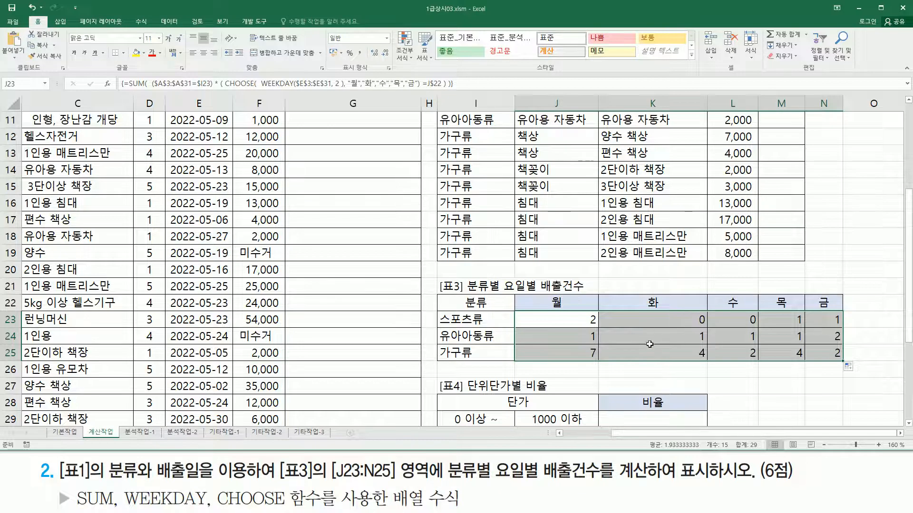
Step: Record the formula =SUM( ($A$3:$A$31=$I23) * ( CHOOSE( WEEKDAY($E$3:$E$31, 2 ), "월","화","수","목","금") =J$22 ) ) as red text in C38
scroll(582, 320, "down", 3)
left_click(91, 398)
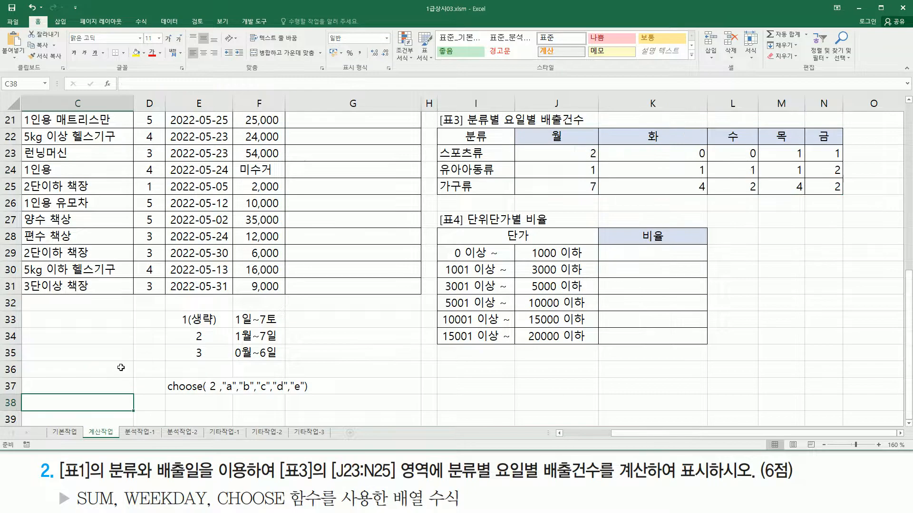
type("=SUM( ($A$3:$A$31=$I23) * ( CHOOSE( WEEKDAY($E$3:$E$31, 2 ), \"월\",\"화\",\"수\",\"목\",\"금\") =J$22 ) )")
key("Return")
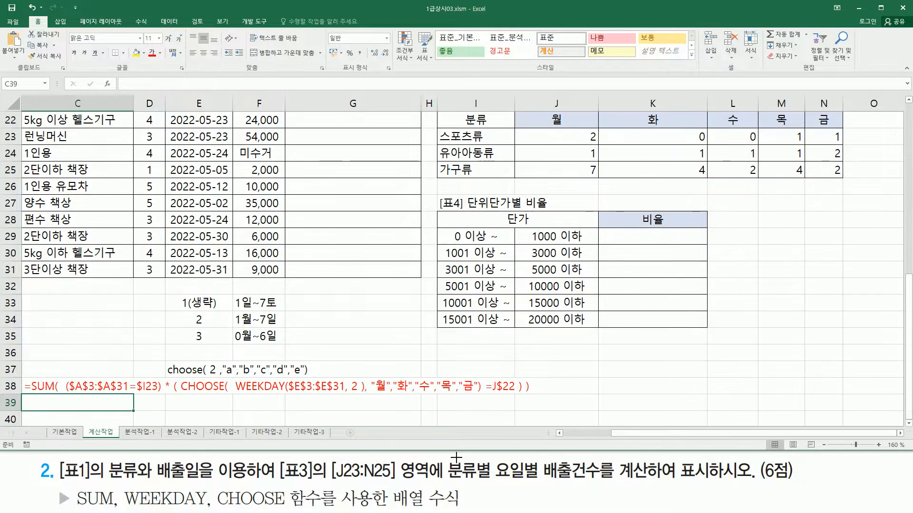
Step: Examine the two multiplied conditions of the formula in C38: the category match and the CHOOSE/WEEKDAY comparison with J$22
left_click(560, 433)
left_click(559, 433)
scroll(562, 319, "down", 3)
scroll(562, 318, "down", 1)
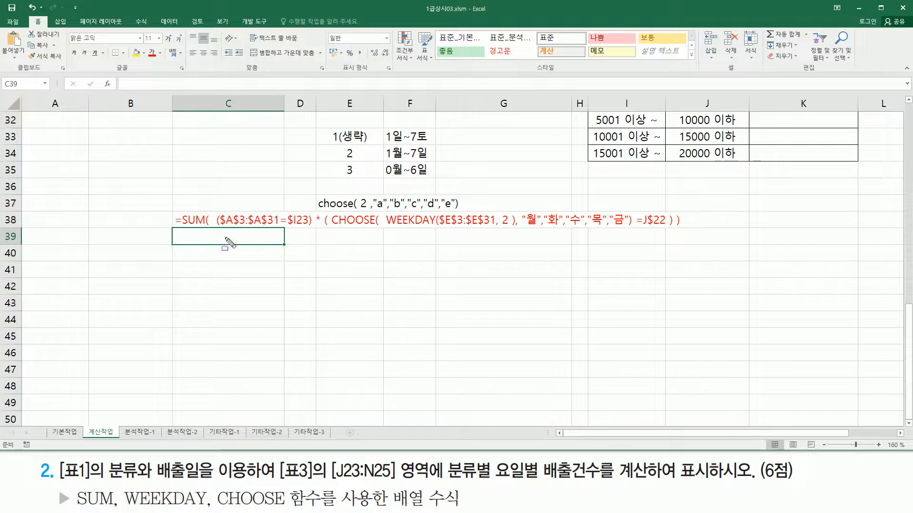
left_click(236, 302)
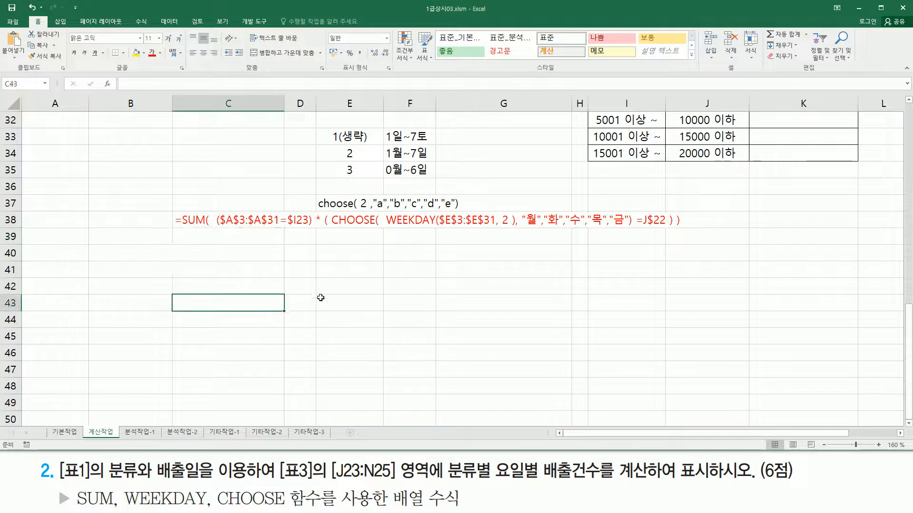
mouse_move(216, 230)
left_mouse_down()
mouse_move(312, 230)
mouse_move(316, 216)
mouse_move(322, 233)
mouse_move(674, 231)
left_mouse_up()
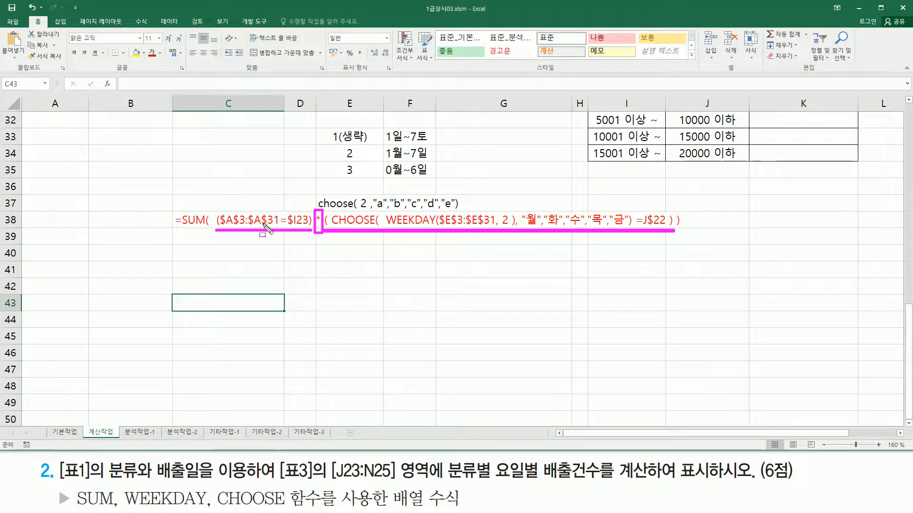
mouse_move(229, 208)
left_mouse_down()
mouse_move(266, 230)
mouse_move(301, 208)
left_mouse_up()
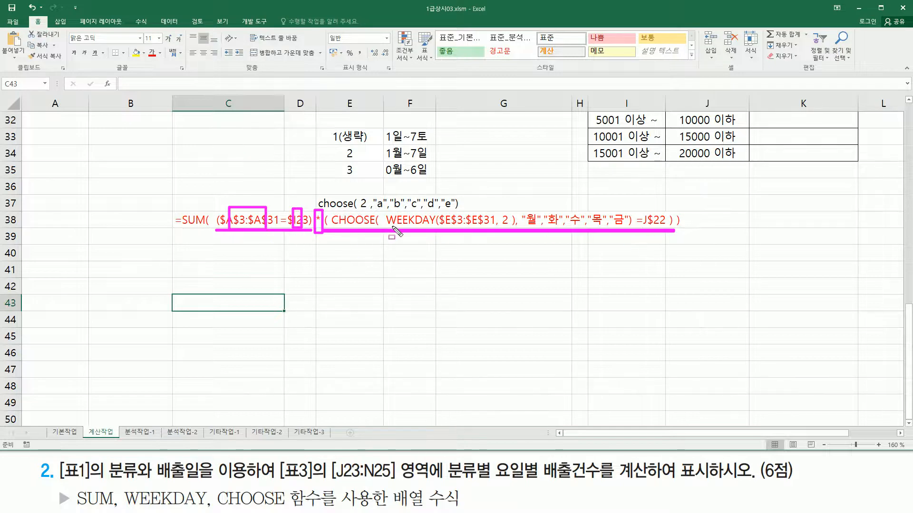
left_click_drag(392, 226, 505, 227)
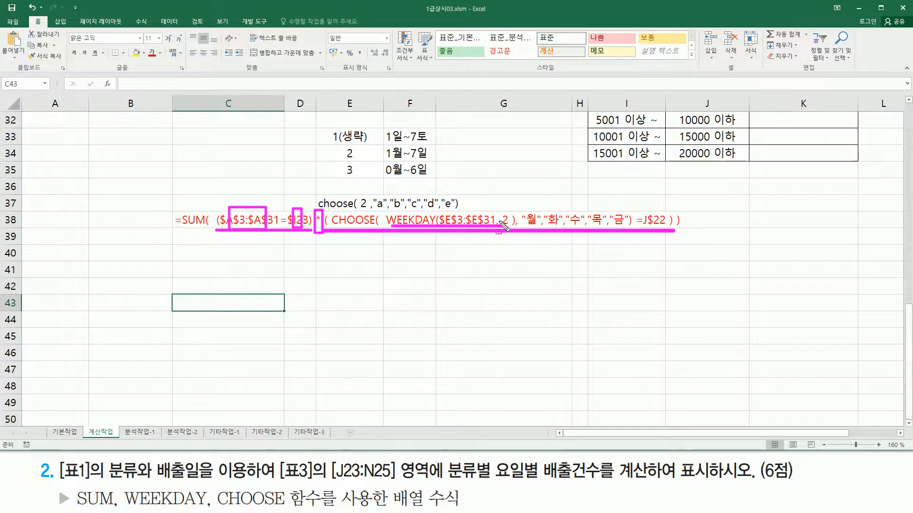
mouse_move(331, 207)
left_mouse_down()
mouse_move(430, 228)
mouse_move(632, 231)
mouse_move(659, 209)
mouse_move(664, 231)
left_mouse_up()
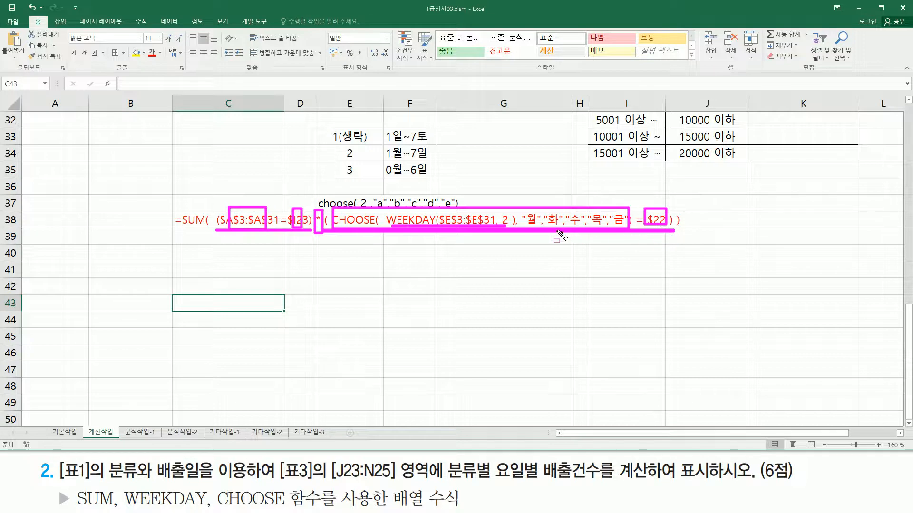
key("Escape")
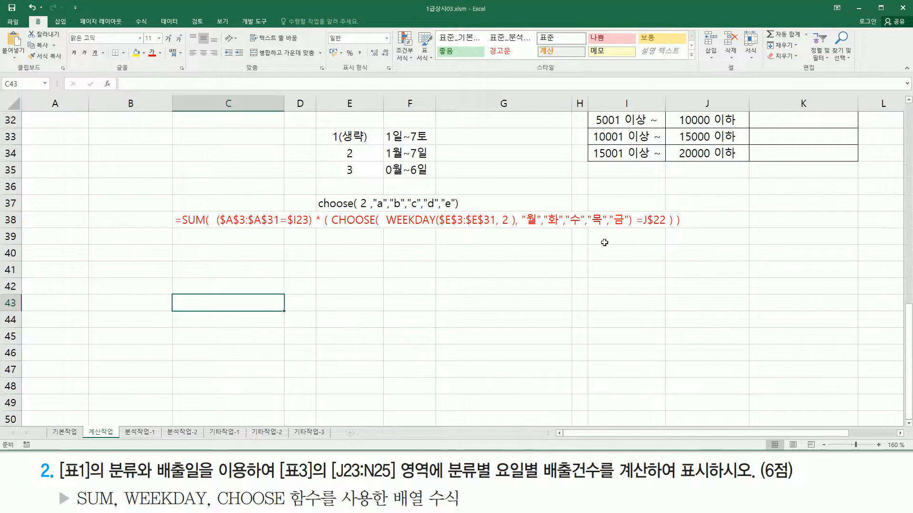
Step: Compare the WEEKDAY return type 2 in C38 with the numbering notes in E33:F35 and the weekday names listed in CHOOSE
scroll(604, 242, "up", 3)
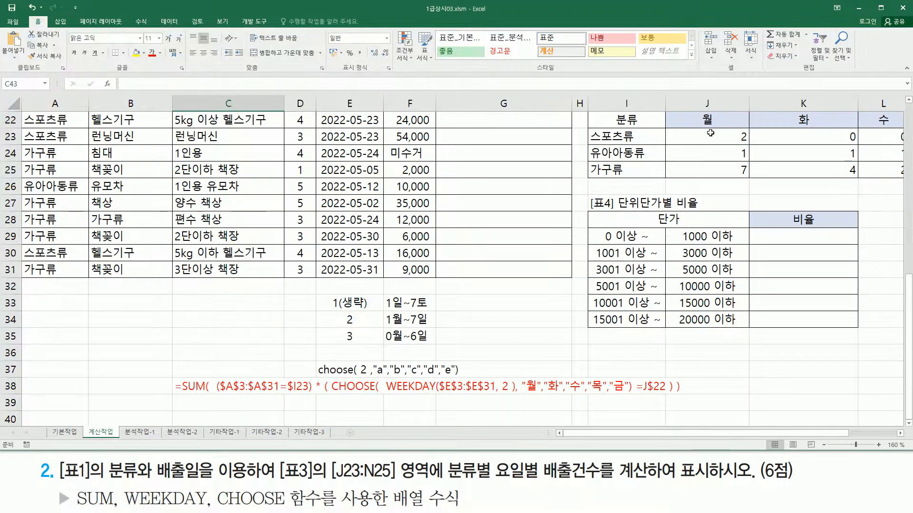
left_click_drag(501, 378, 510, 401)
left_click_drag(385, 395, 501, 395)
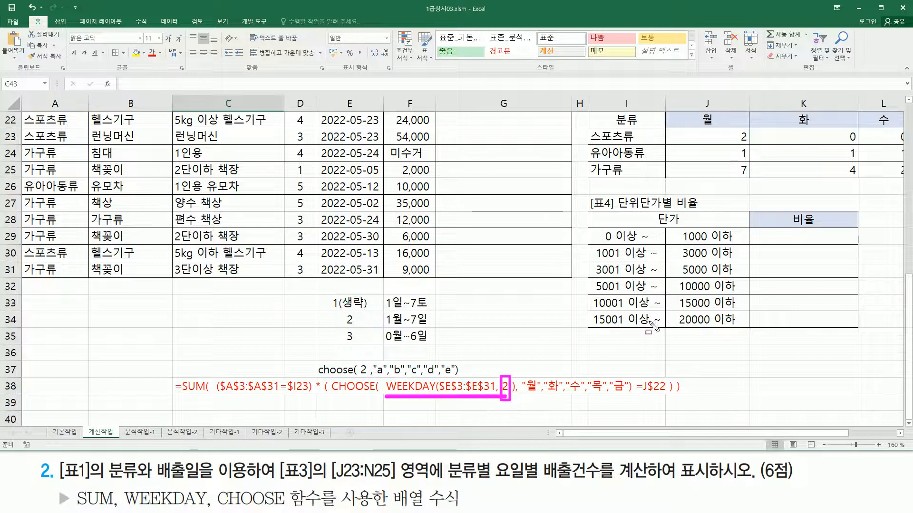
left_click_drag(699, 123, 717, 123)
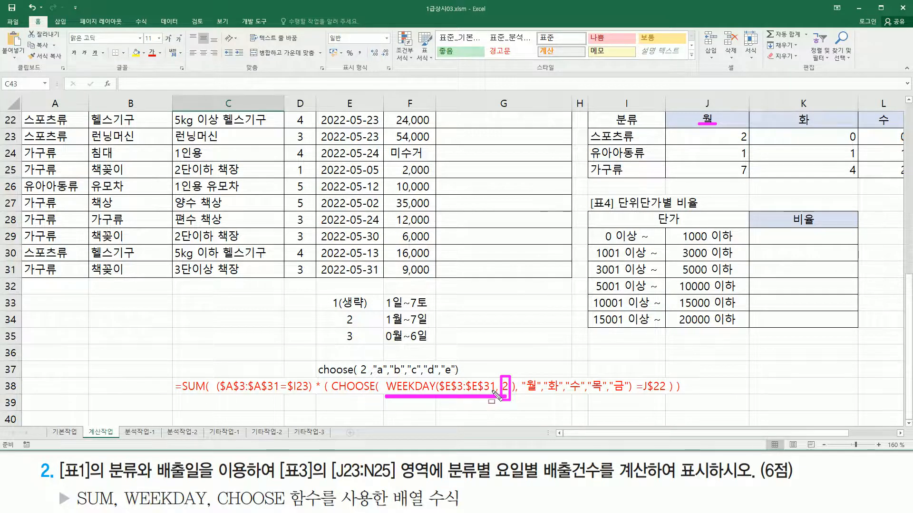
left_click_drag(523, 395, 559, 395)
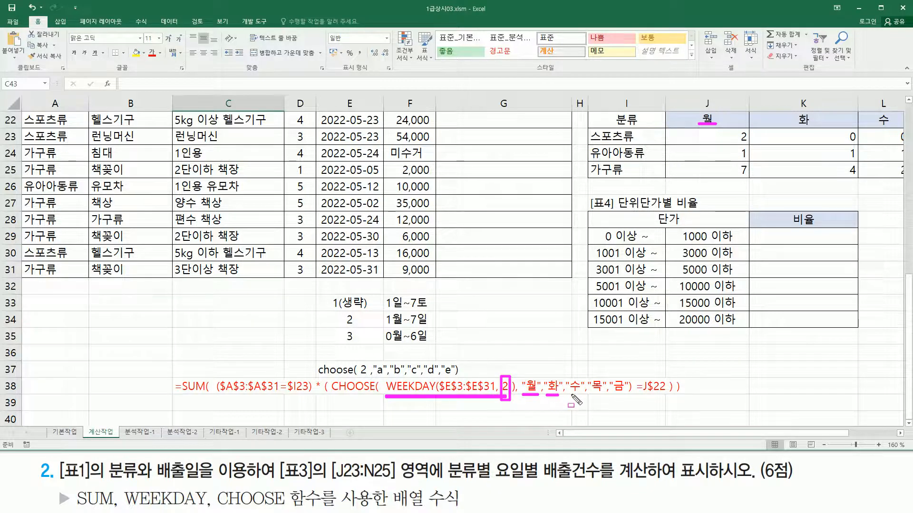
left_click_drag(591, 395, 626, 397)
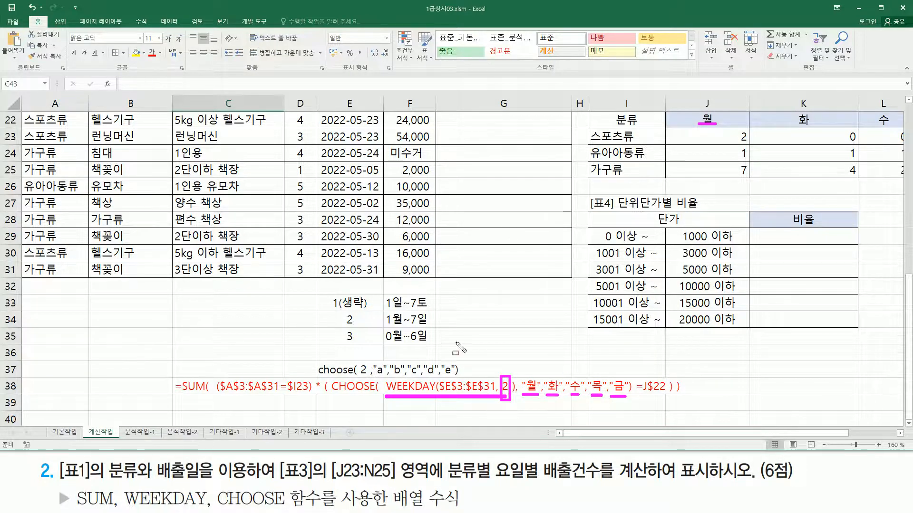
mouse_move(340, 310)
left_mouse_down()
mouse_move(340, 328)
mouse_move(434, 311)
mouse_move(435, 328)
left_mouse_up()
mouse_move(341, 312)
left_mouse_down()
mouse_move(357, 328)
mouse_move(357, 312)
left_mouse_up()
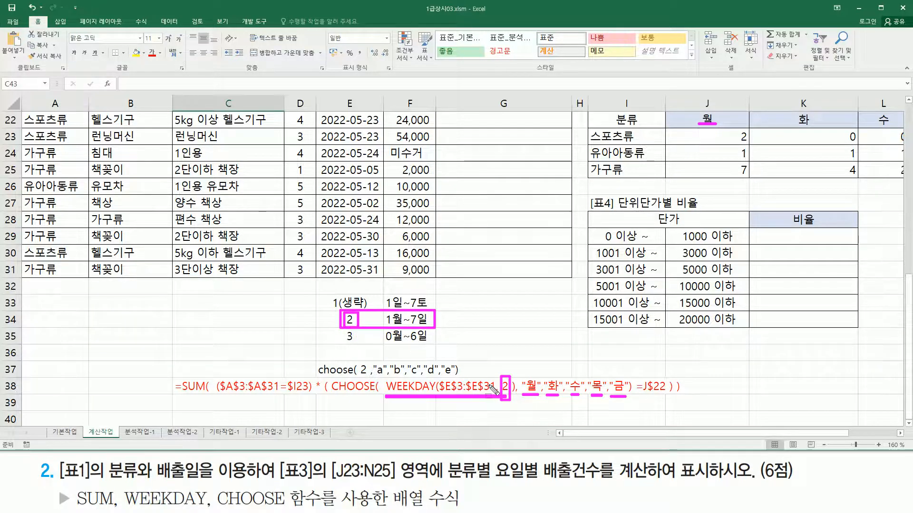
key("Escape")
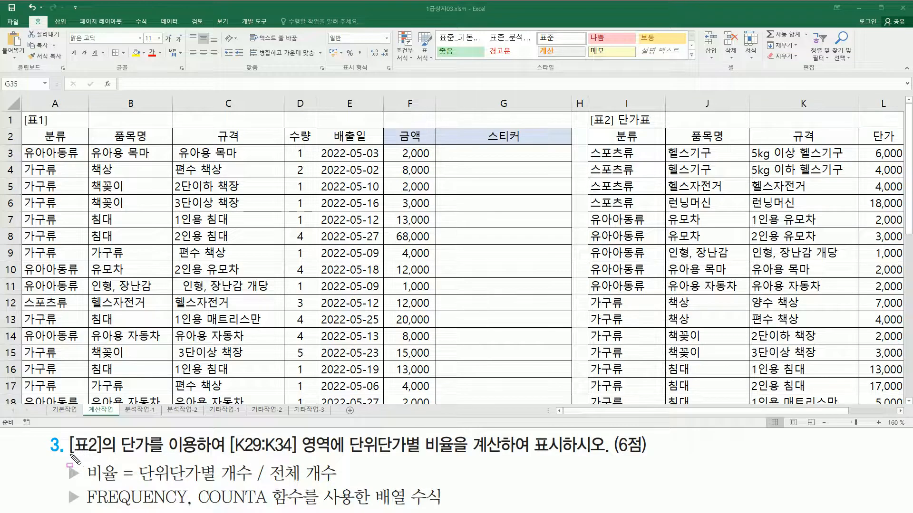
Step: Read task 3 and examine the 단가 column of 표2 that serves as its source data
mouse_move(67, 459)
left_mouse_down()
mouse_move(145, 459)
mouse_move(157, 432)
left_mouse_up()
key("Escape")
scroll(685, 277, "right", 3)
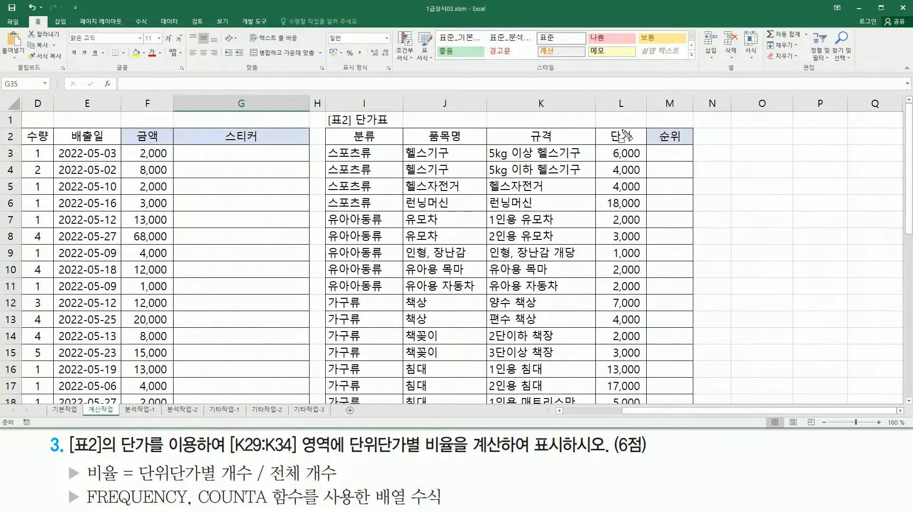
mouse_move(607, 130)
left_mouse_down()
mouse_move(608, 207)
mouse_move(641, 407)
left_mouse_up()
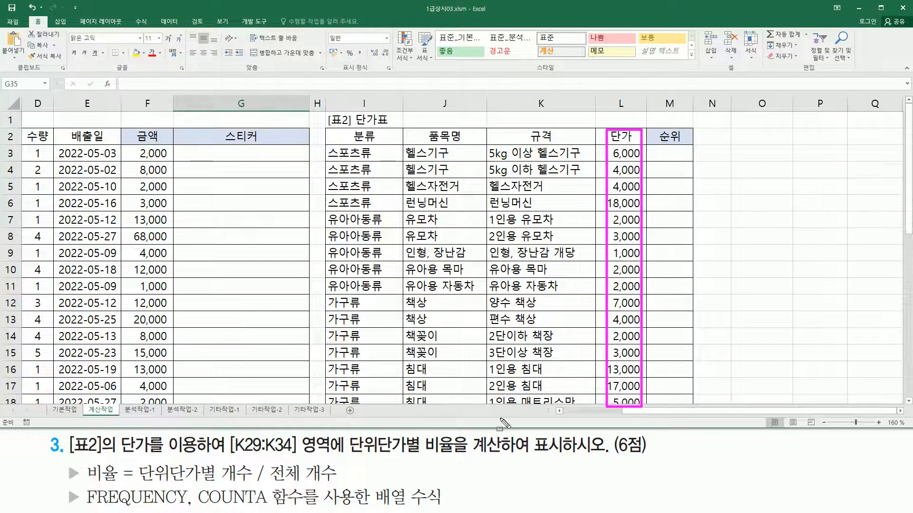
mouse_move(68, 458)
left_mouse_down()
mouse_move(208, 459)
mouse_move(233, 447)
mouse_move(272, 464)
mouse_move(346, 463)
left_mouse_up()
key("Escape")
Step: Examine the target range K29:K34 in 표4 alongside the task's 비율 definition and its FREQUENCY, COUNTA array formula requirement
scroll(437, 347, "down", 4)
scroll(438, 347, "down", 4)
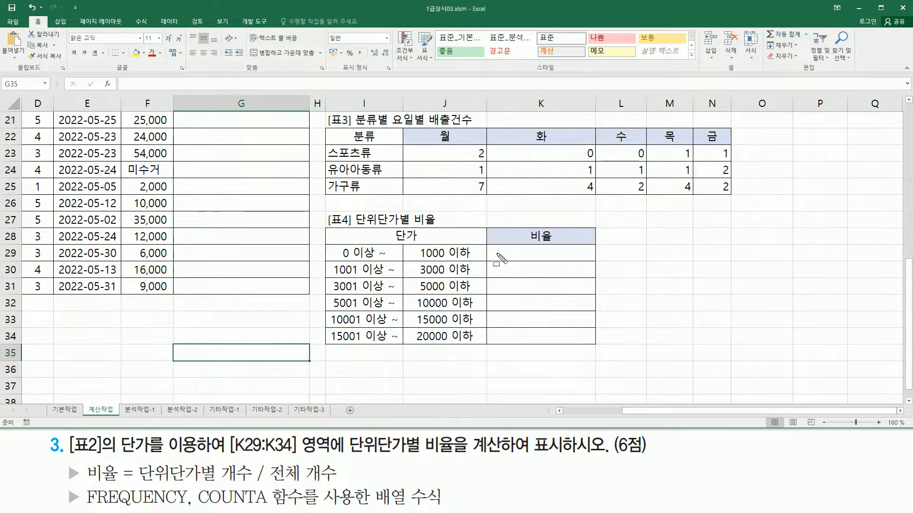
left_click_drag(495, 250, 577, 343)
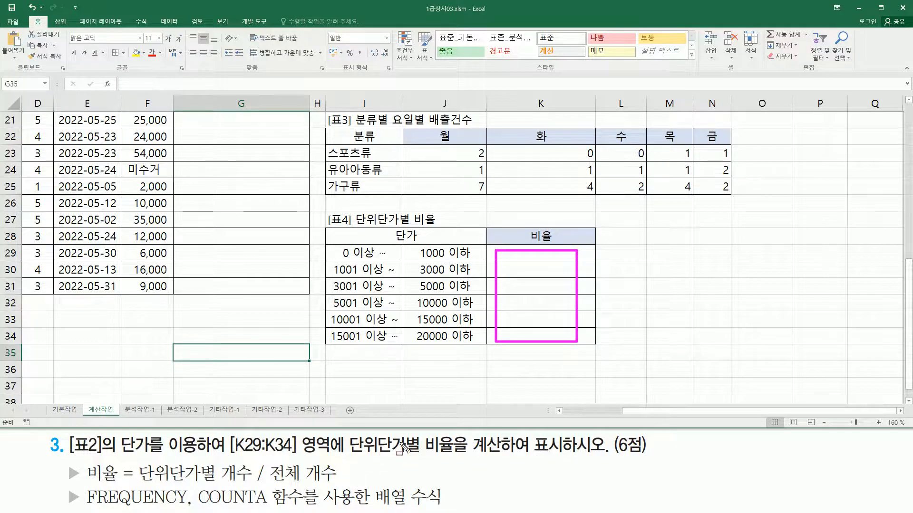
left_click_drag(87, 460, 119, 485)
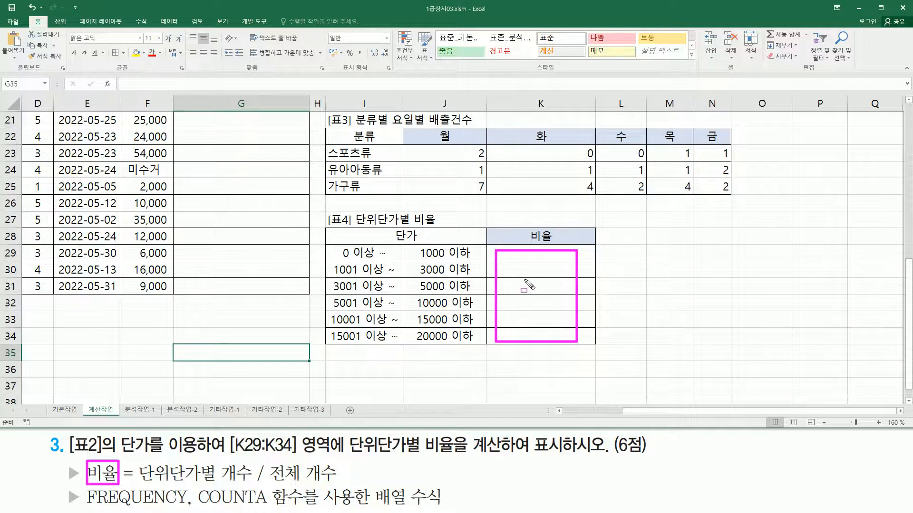
mouse_move(532, 253)
left_mouse_down()
mouse_move(555, 309)
mouse_move(533, 252)
left_mouse_up()
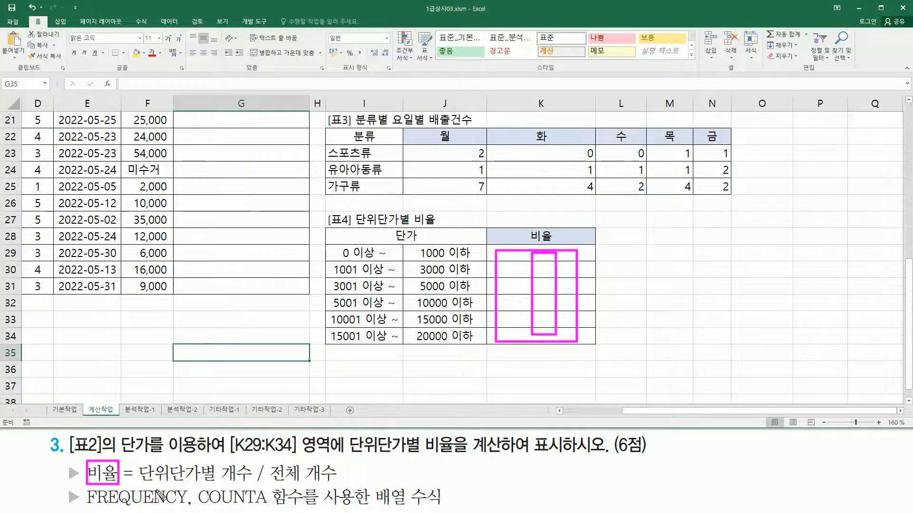
left_click_drag(136, 487, 339, 484)
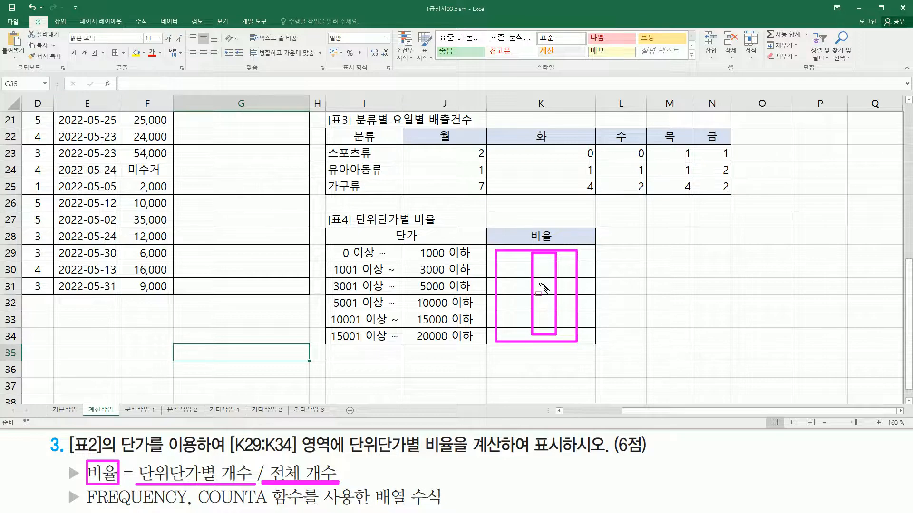
left_click_drag(79, 507, 316, 507)
left_click_drag(379, 483, 443, 508)
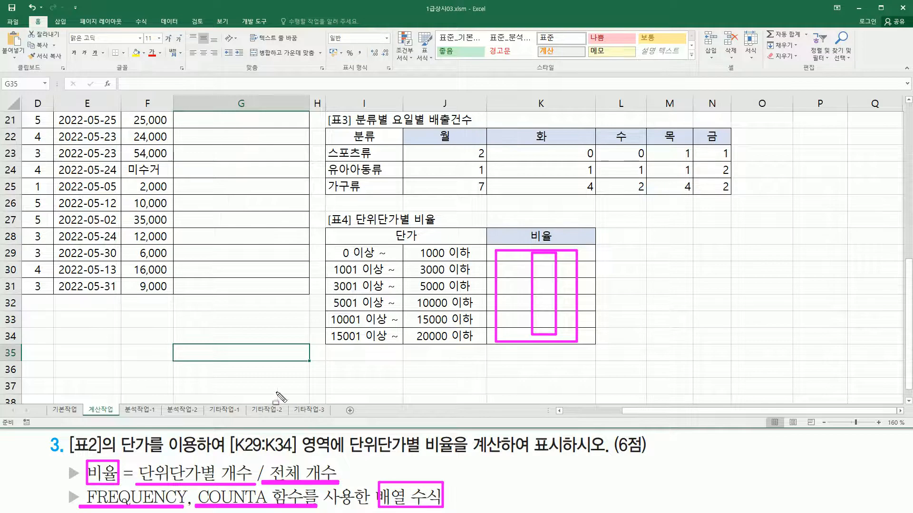
Step: Select K29:K34 and review which parts of the 비율 calculation call for FREQUENCY and COUNTA
left_click(542, 252)
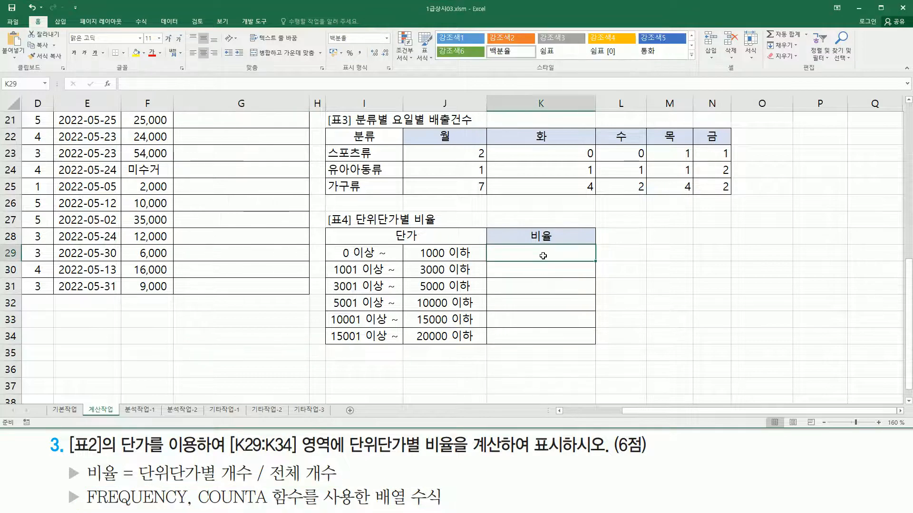
left_click_drag(537, 258, 542, 341)
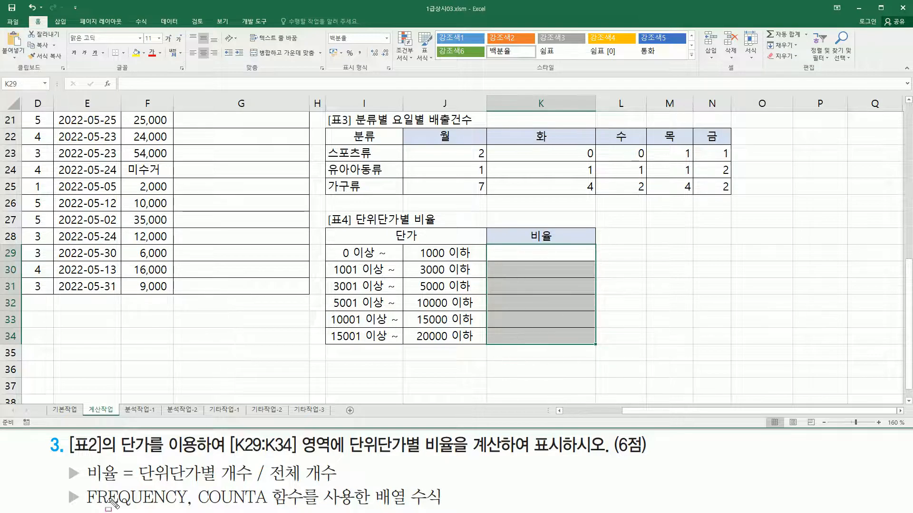
left_click_drag(83, 508, 187, 508)
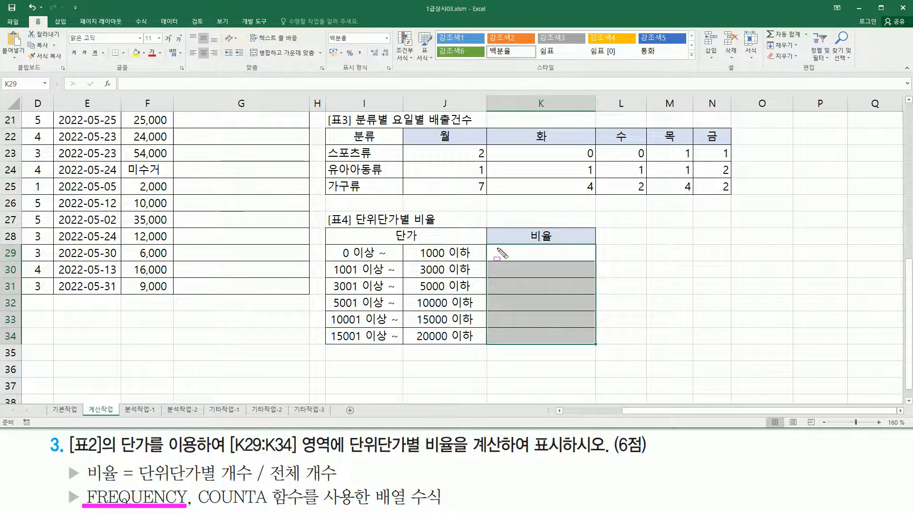
mouse_move(498, 248)
left_mouse_down()
mouse_move(498, 301)
mouse_move(585, 342)
left_mouse_up()
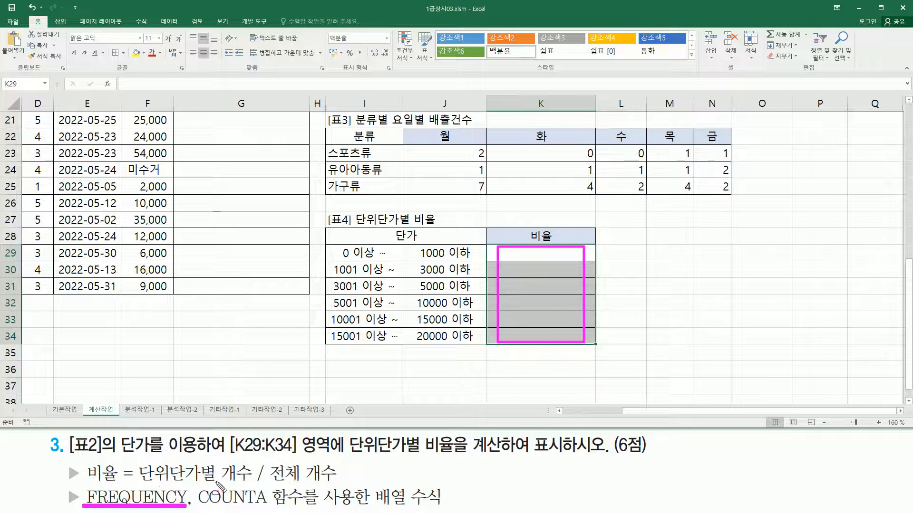
left_click_drag(135, 480, 333, 483)
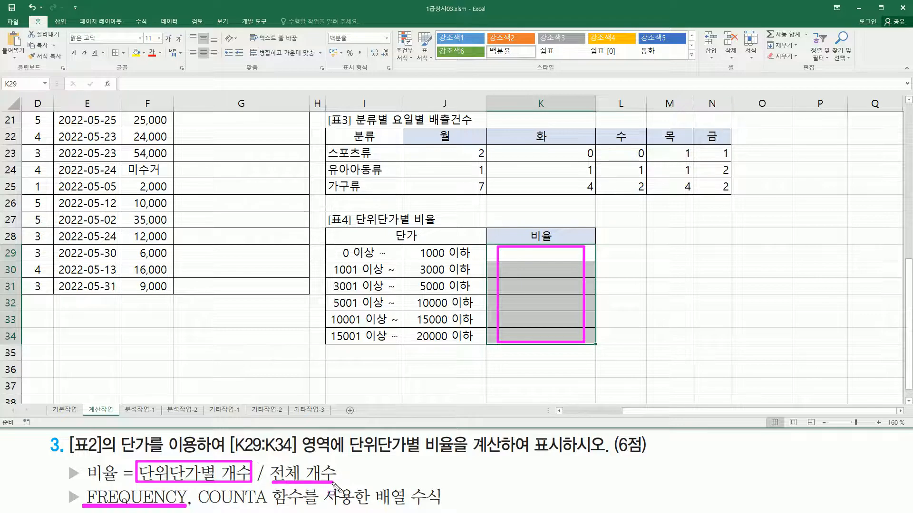
left_click_drag(198, 506, 269, 507)
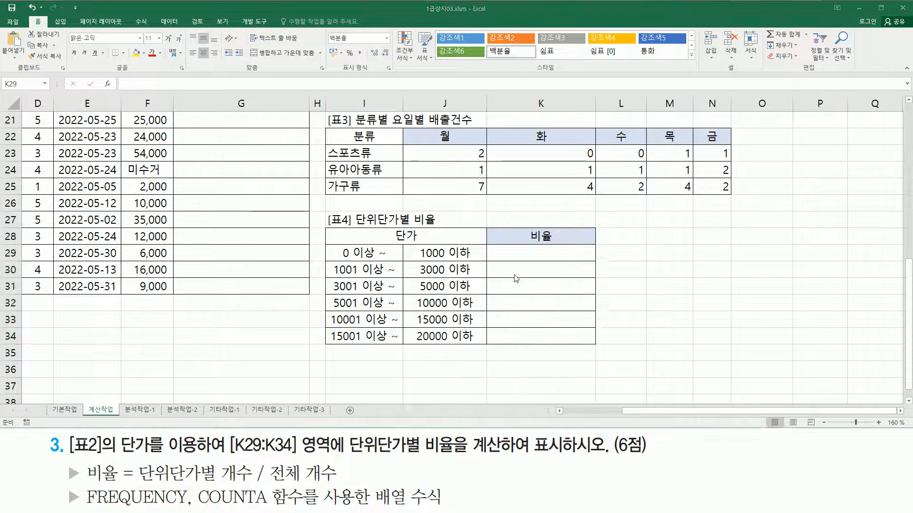
Step: Begin a FREQUENCY formula across the 비율 cells K29:K34 of 표4
mouse_move(521, 250)
left_mouse_down()
mouse_move(518, 332)
mouse_move(538, 344)
left_mouse_up()
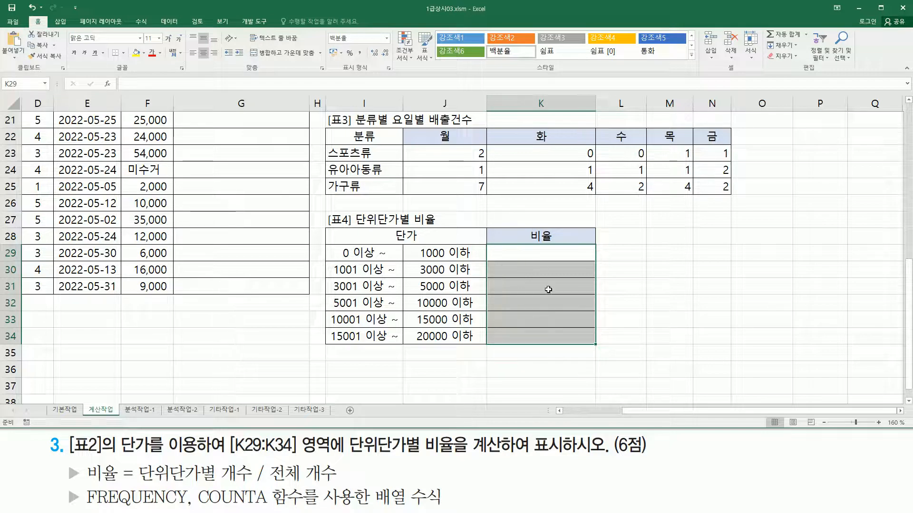
key("F2")
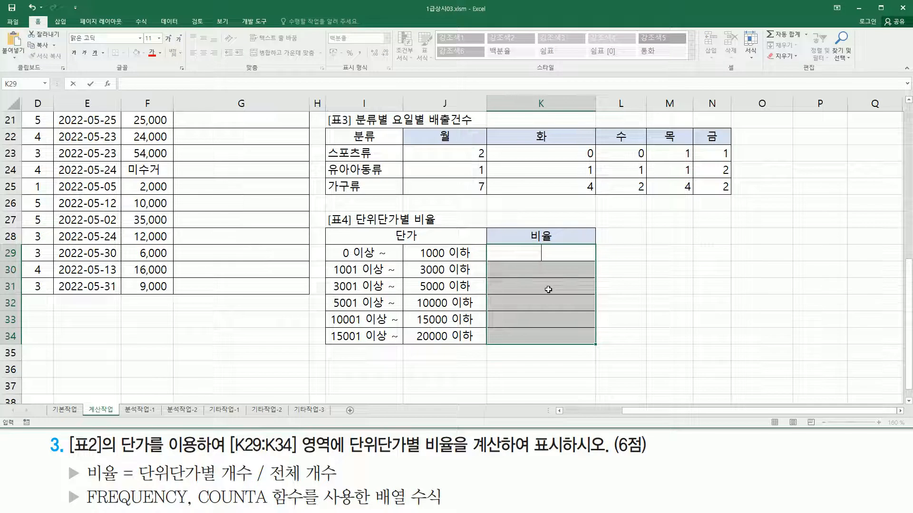
type("=")
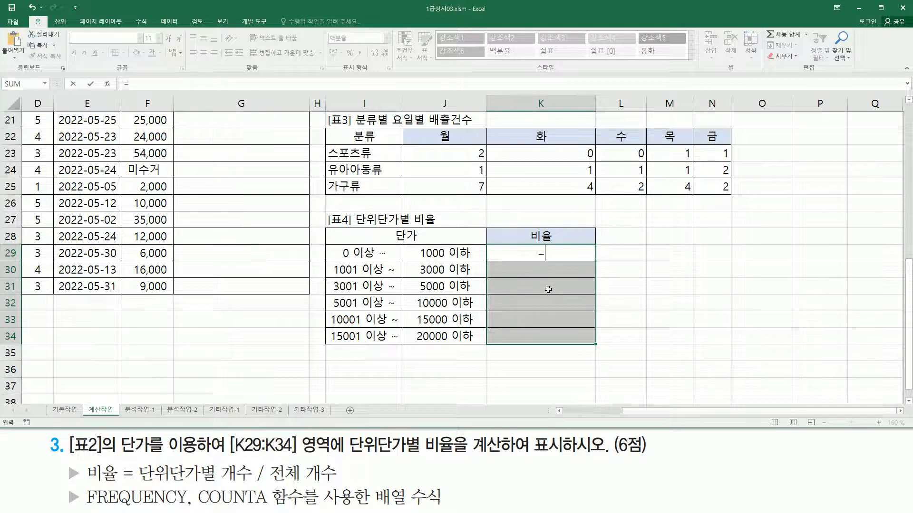
type("fre")
key("Tab")
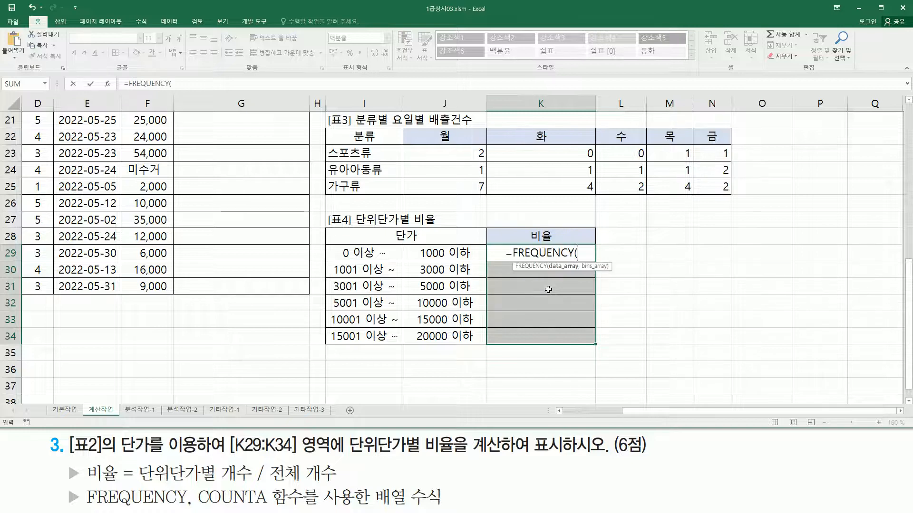
Step: Set the 단가 values L3:L19 of 표2 as the FREQUENCY data array
scroll(548, 289, "up", 7)
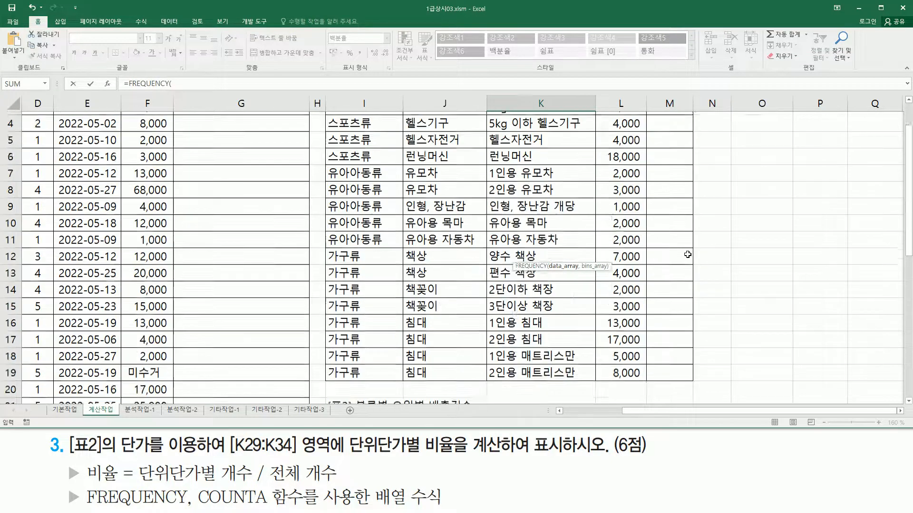
left_click(621, 152)
scroll(618, 237, "down", 3)
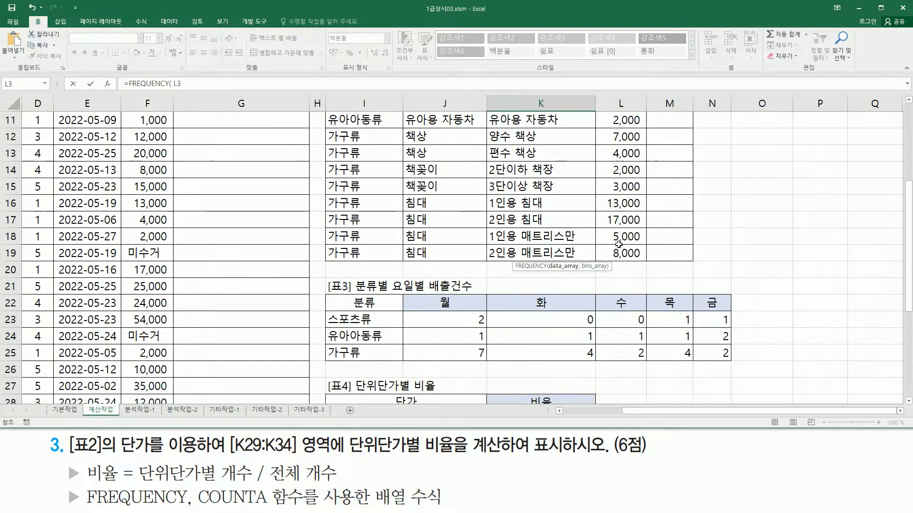
left_click(618, 245, "shift")
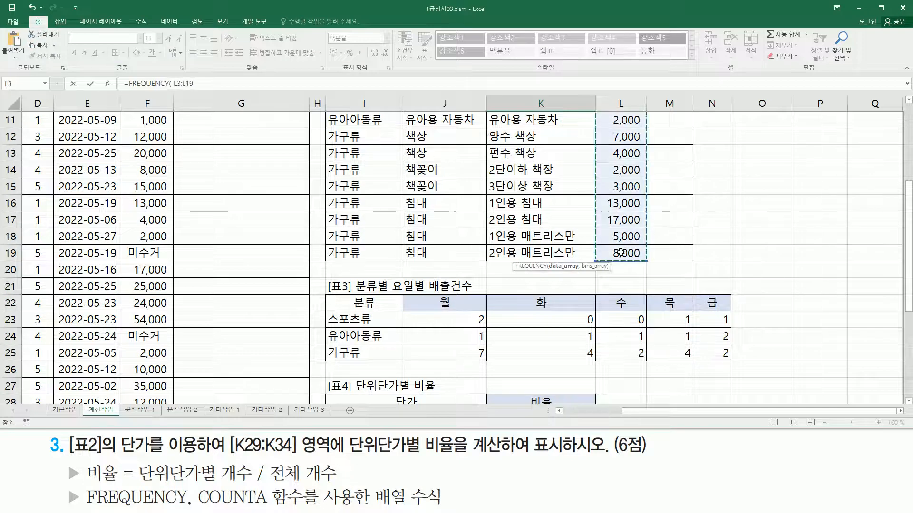
scroll(618, 223, "down", 3)
scroll(618, 207, "up", 4)
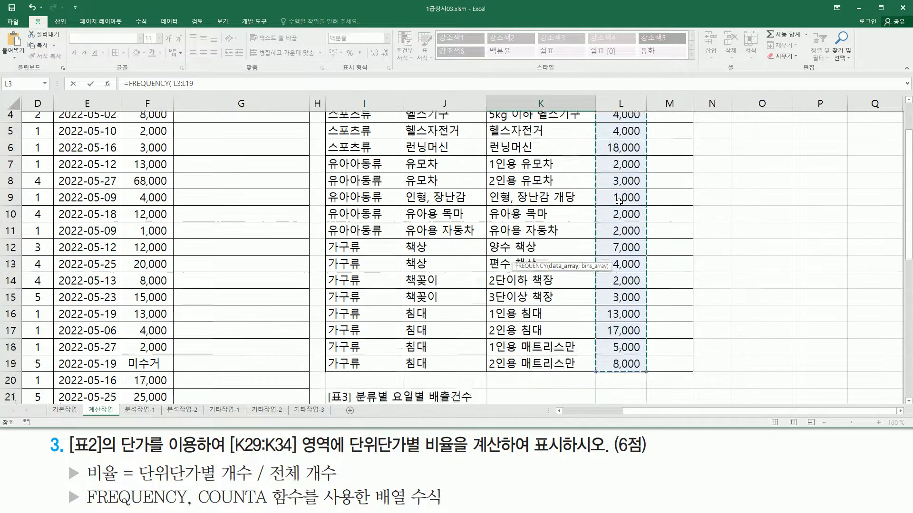
scroll(619, 202, "down", 4)
type(",")
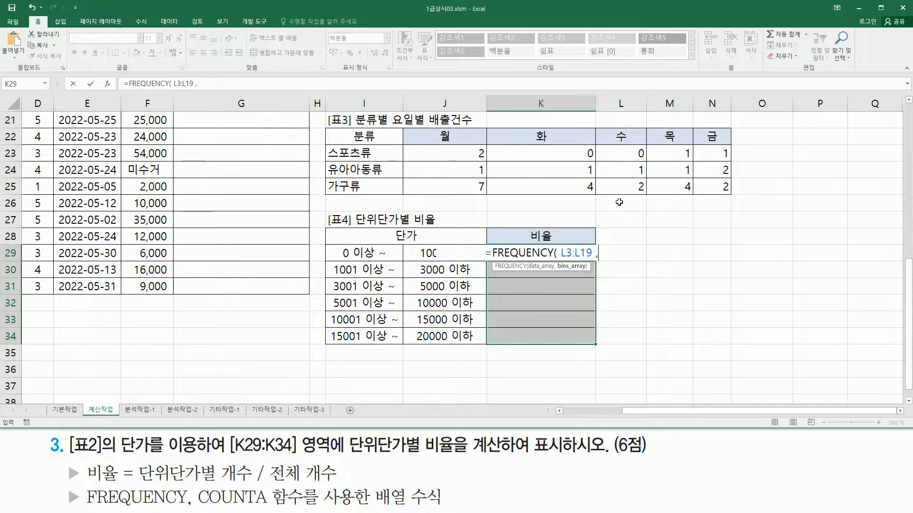
Step: Use the upper limits J29:J34 as the FREQUENCY bins and enter the formula as an array formula
left_click_drag(421, 253, 417, 343)
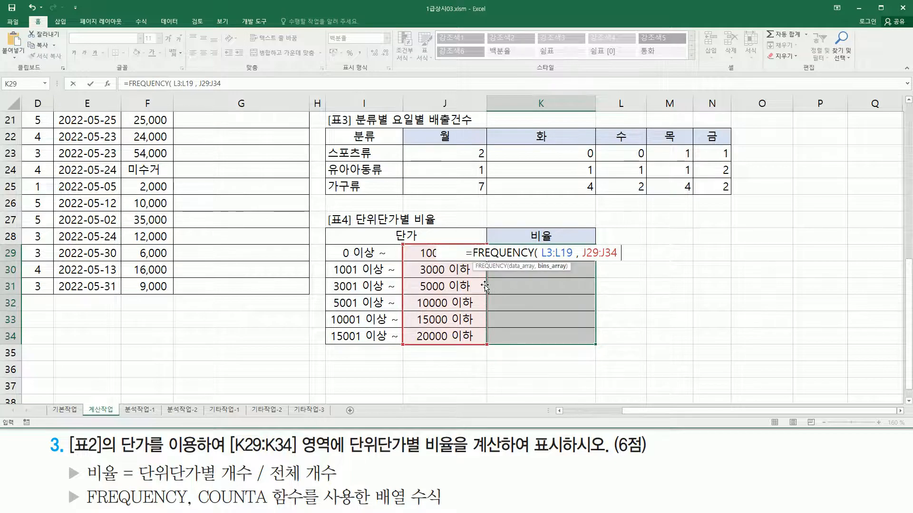
type(")")
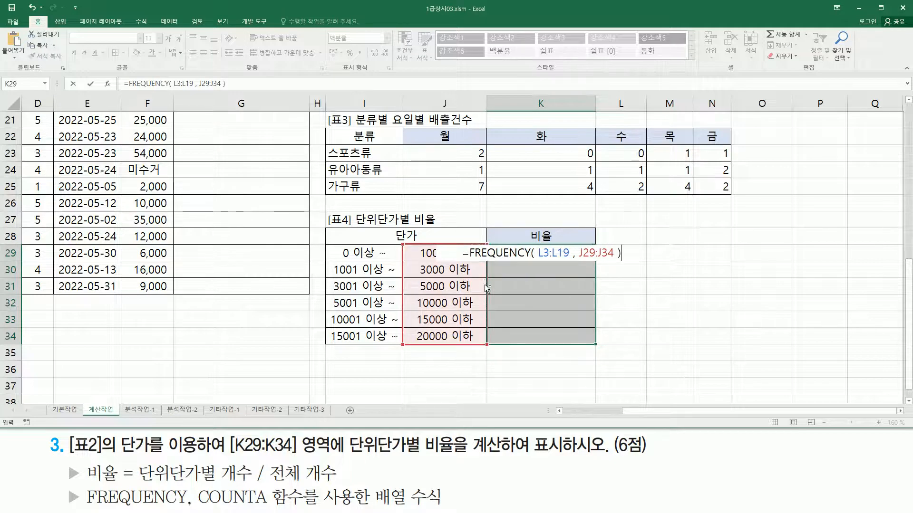
key("ctrl+shift+Return")
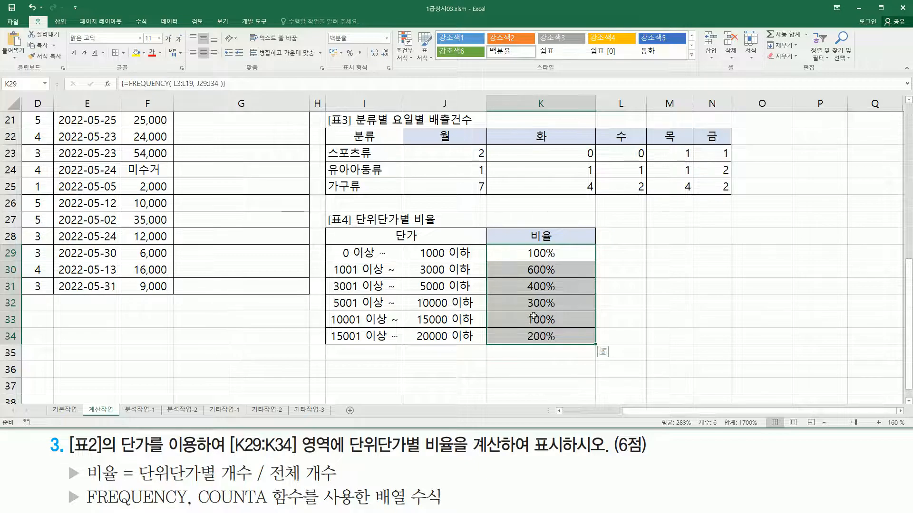
Step: Preview the frequency counts of K29:K34 in the 일반 number format without applying it
key("ctrl+1")
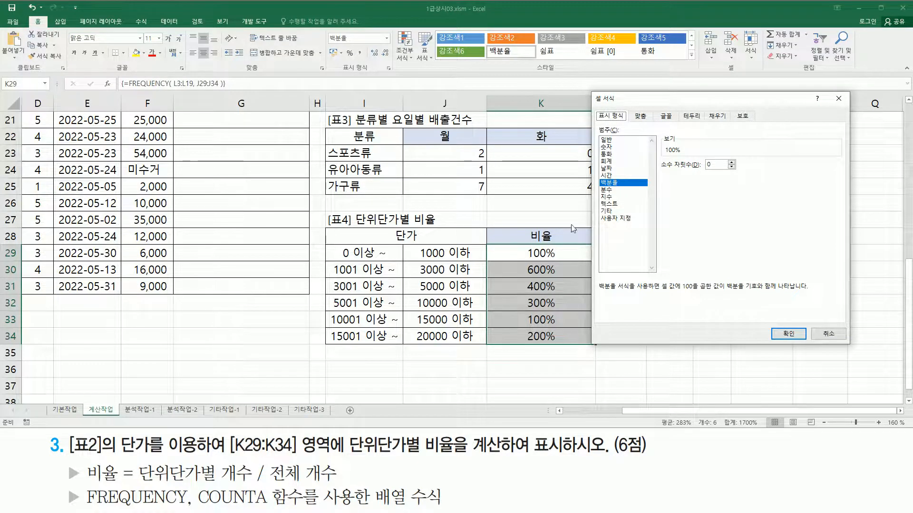
left_click(612, 141)
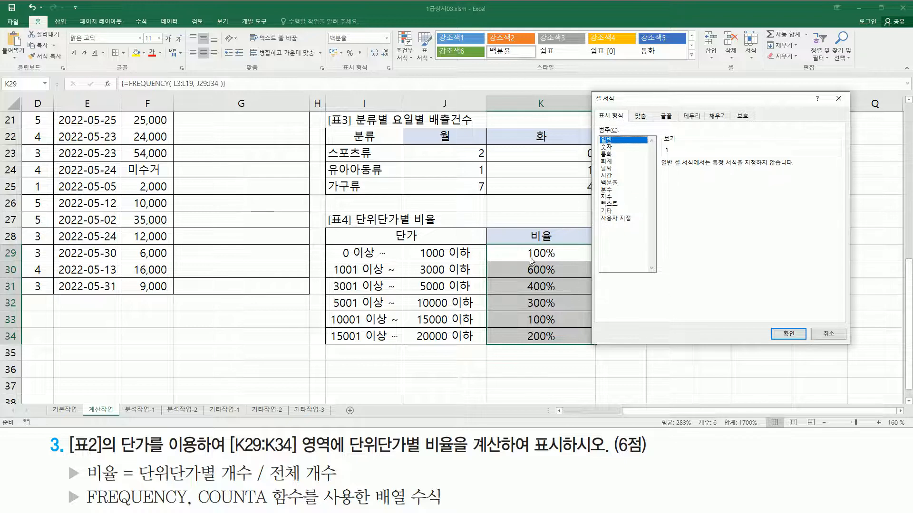
mouse_move(524, 246)
left_mouse_down()
mouse_move(555, 260)
mouse_move(565, 275)
mouse_move(562, 291)
mouse_move(522, 291)
mouse_move(559, 304)
mouse_move(524, 310)
mouse_move(566, 328)
mouse_move(561, 349)
left_mouse_up()
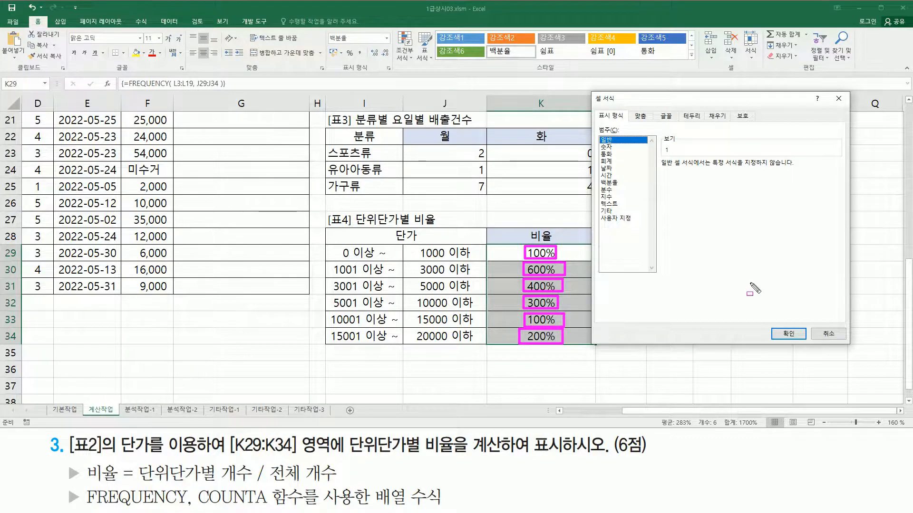
key("Escape")
left_click(817, 333)
Step: Divide the FREQUENCY formula in K29:K34 by COUNTA(L3:L19) and re-enter it as an array formula
left_click(271, 83)
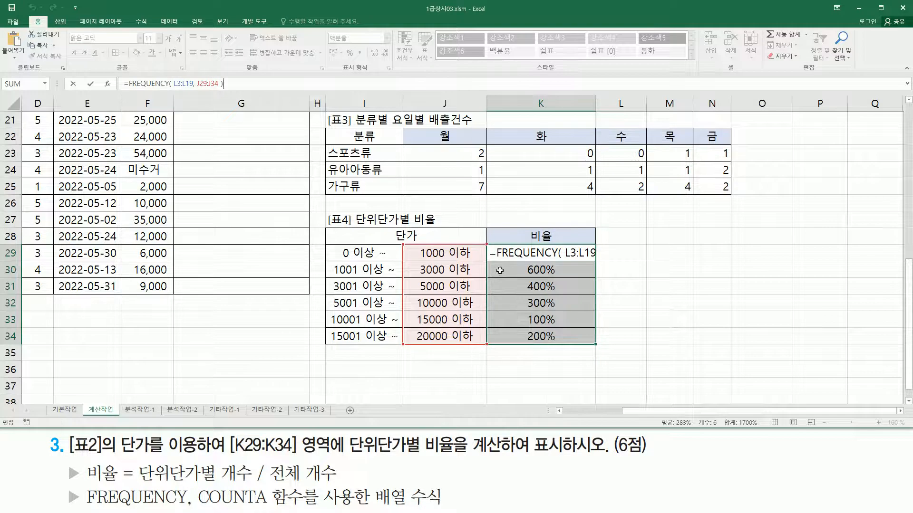
type("/")
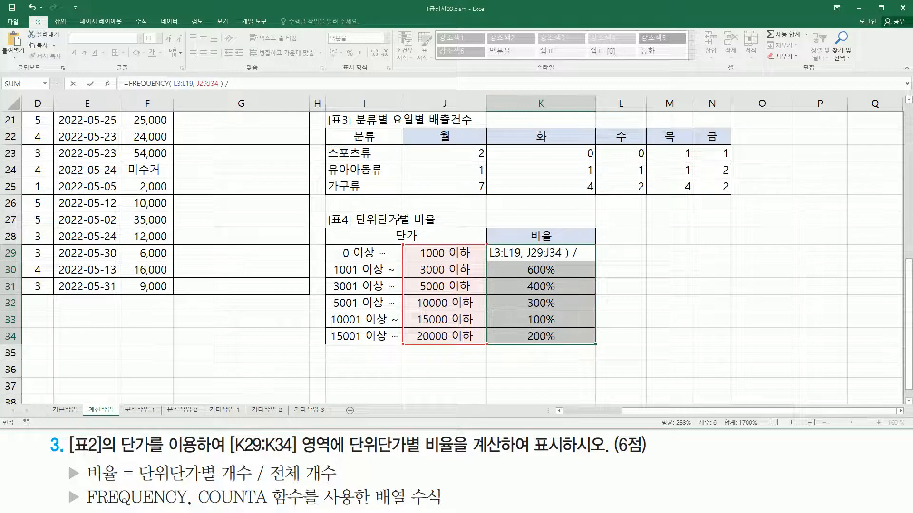
type(" counta(")
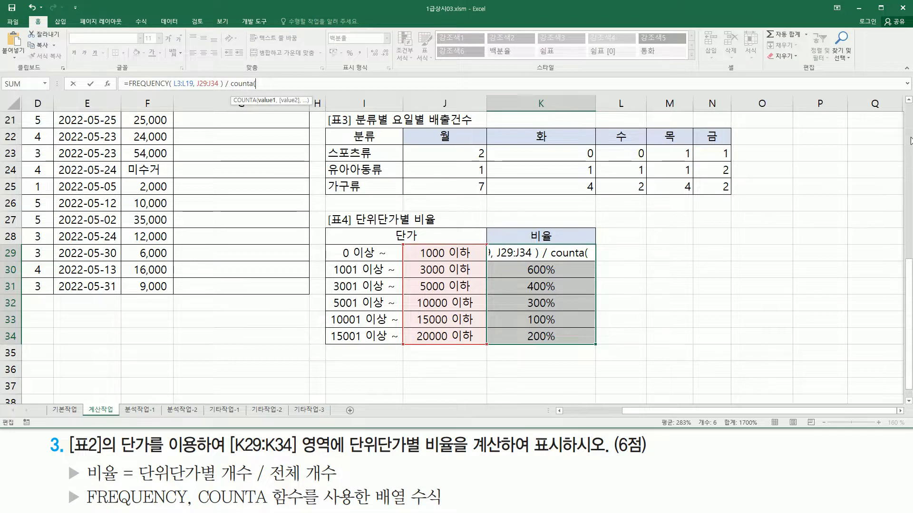
left_click(912, 139)
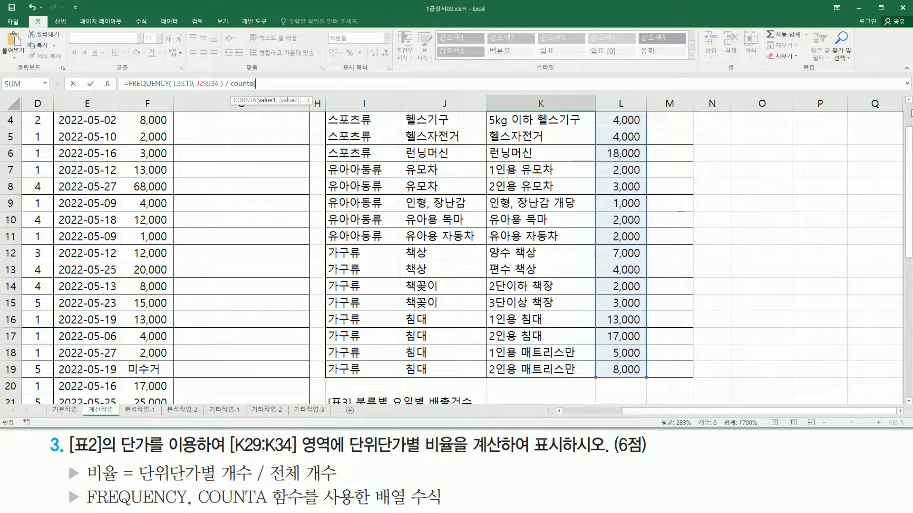
left_click(911, 112)
left_click_drag(620, 153, 618, 378)
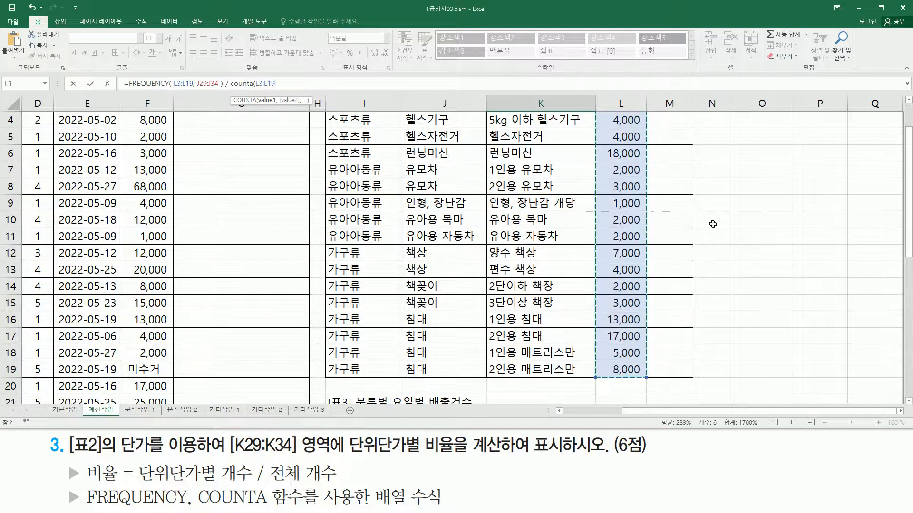
left_click_drag(909, 143, 910, 321)
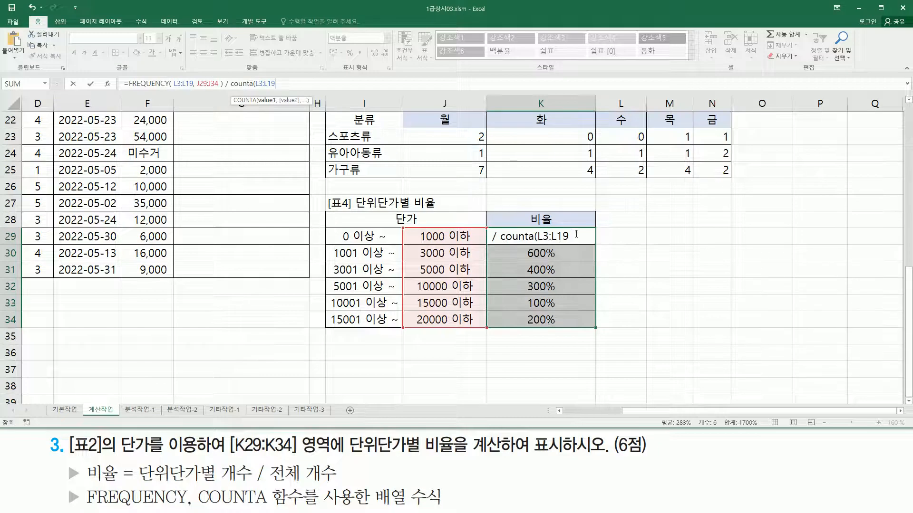
left_click(576, 234)
type(")")
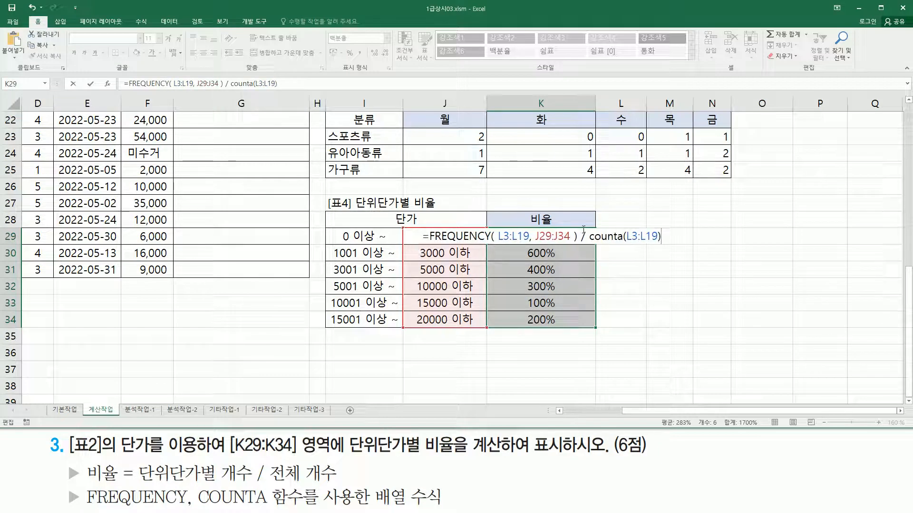
key("ctrl+shift+Return")
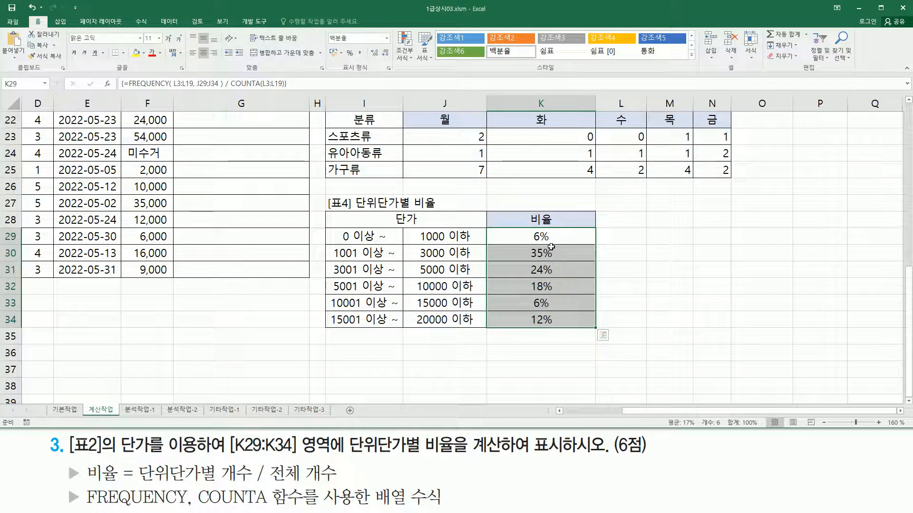
Step: Review the 비율 results in K29:K34 against the task's requirement to use FREQUENCY and COUNTA
mouse_move(526, 231)
left_mouse_down()
mouse_move(536, 282)
mouse_move(562, 329)
left_mouse_up()
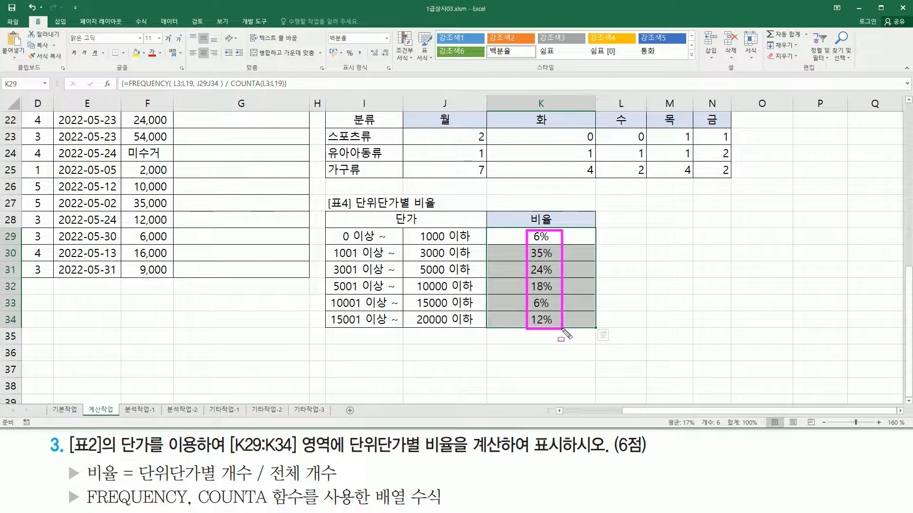
key("Escape")
left_click_drag(541, 241, 540, 319)
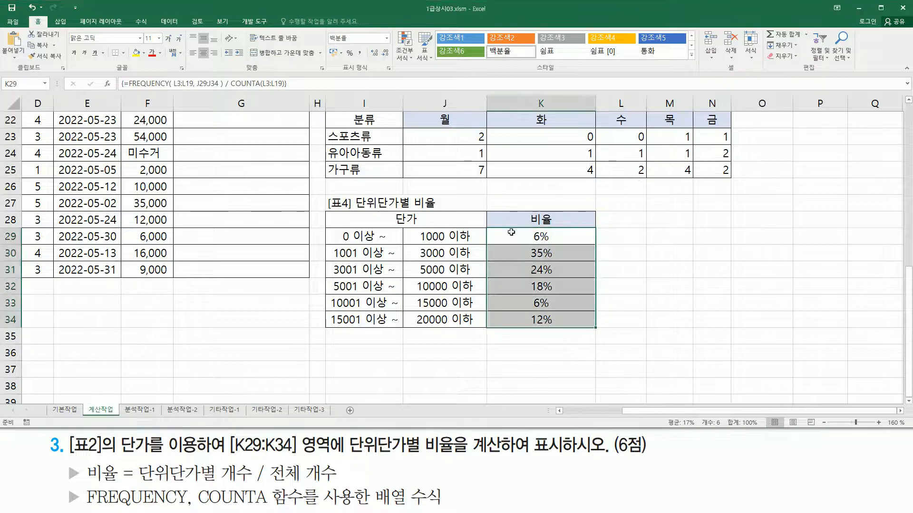
left_click(576, 336)
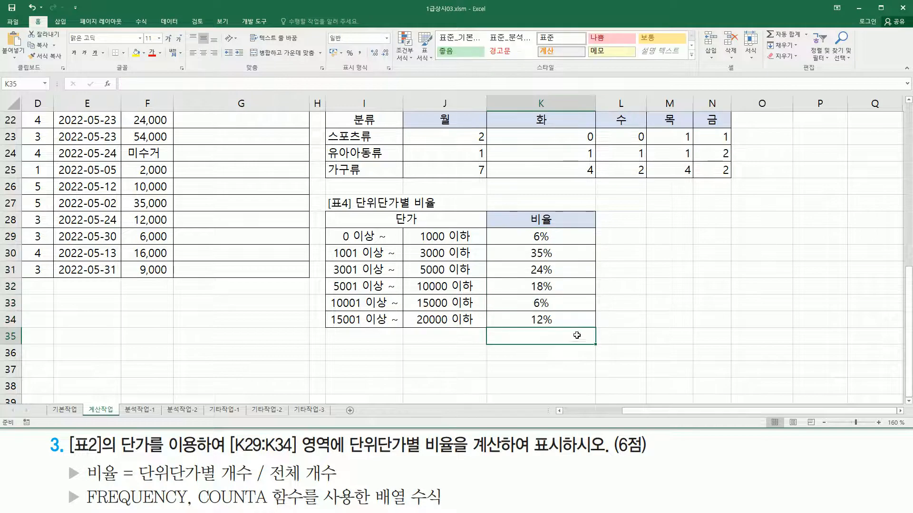
left_click(660, 320)
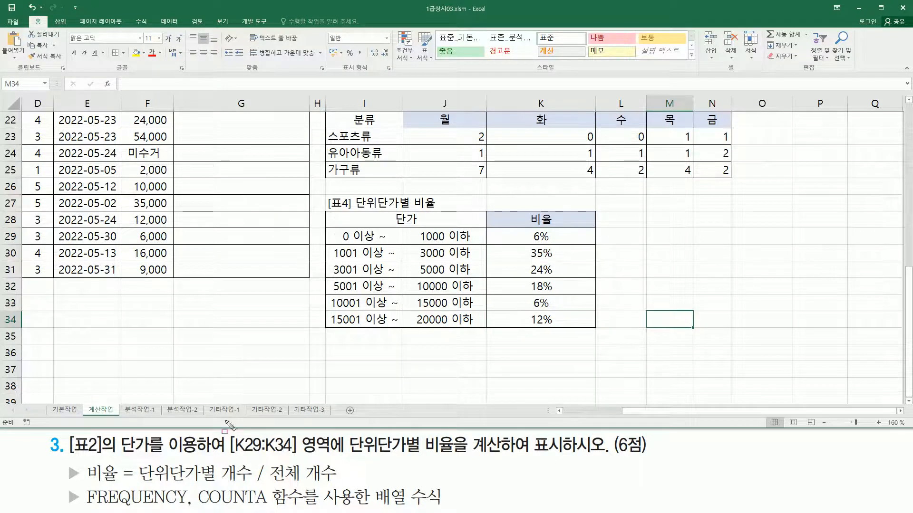
left_click_drag(89, 506, 179, 506)
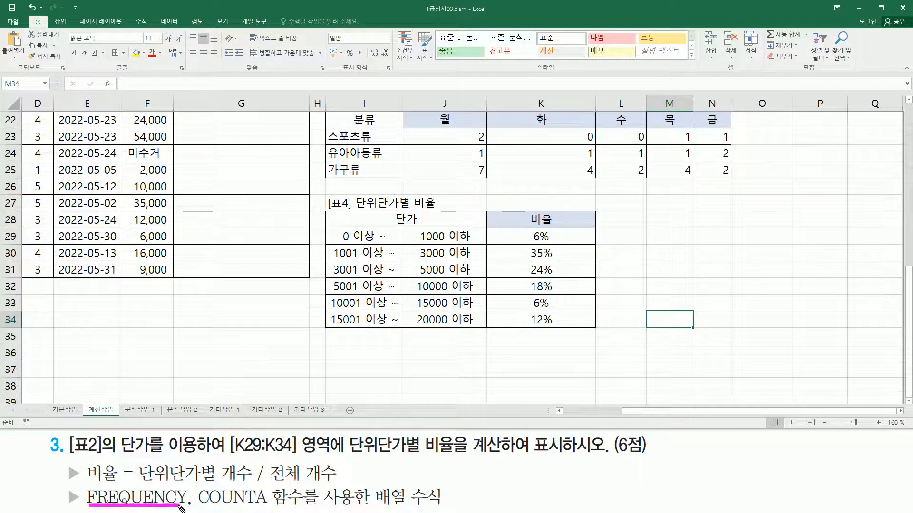
mouse_move(510, 230)
left_mouse_down()
mouse_move(550, 327)
mouse_move(570, 329)
left_mouse_up()
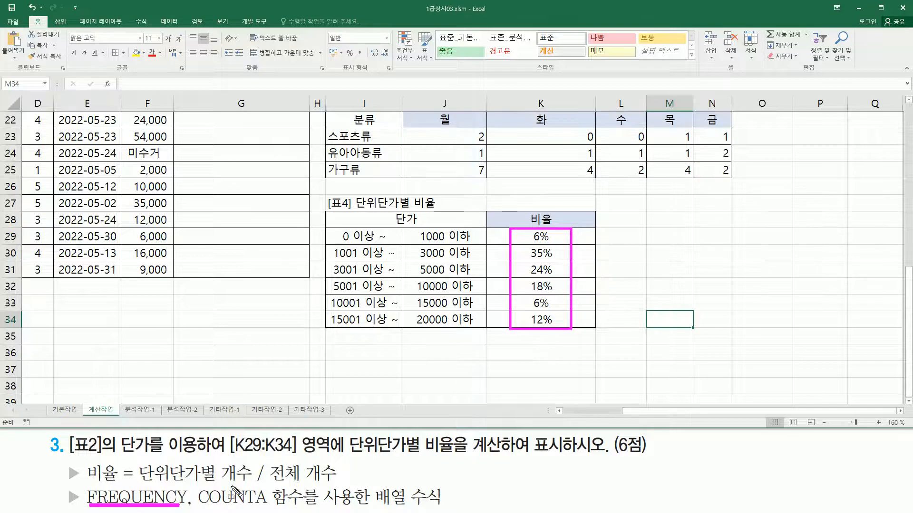
key("Escape")
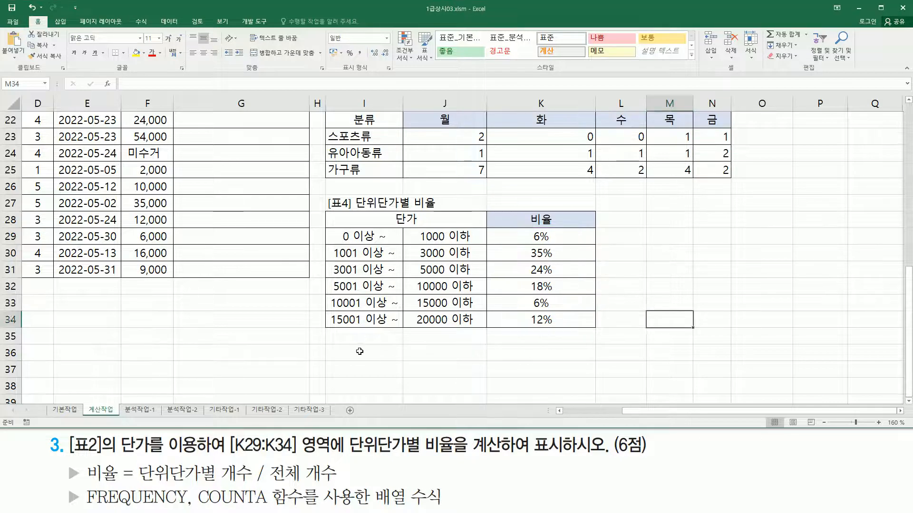
Step: Record the formula as text in I36: '=FREQUENCY( L3:L19, J29:J34 ) / COUNTA(L3:L19)
left_click(364, 350)
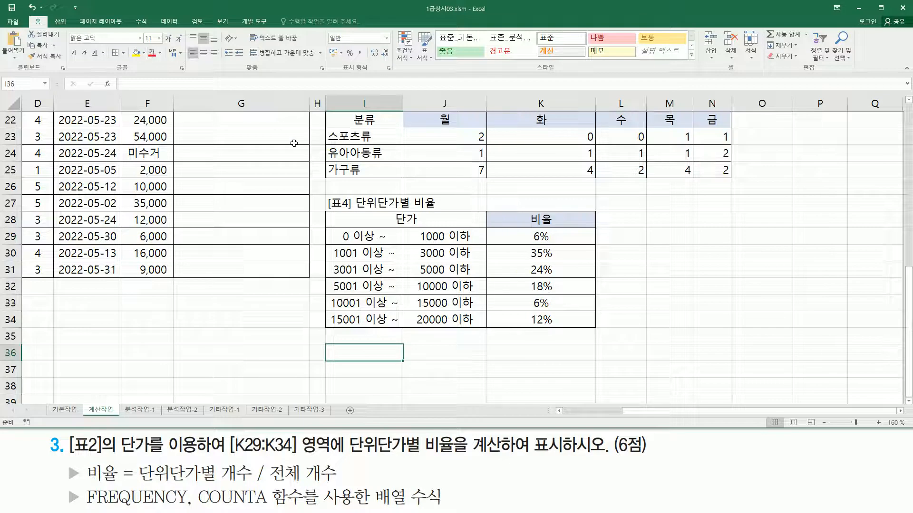
type("'=FREQUENCY( L3:L19, J29:J34 ) / COUNTA(L3:L19)")
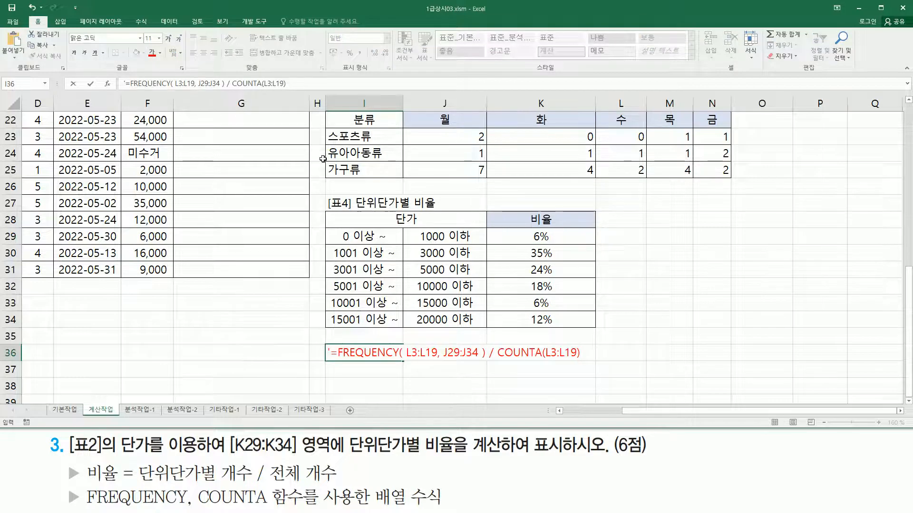
key("Return")
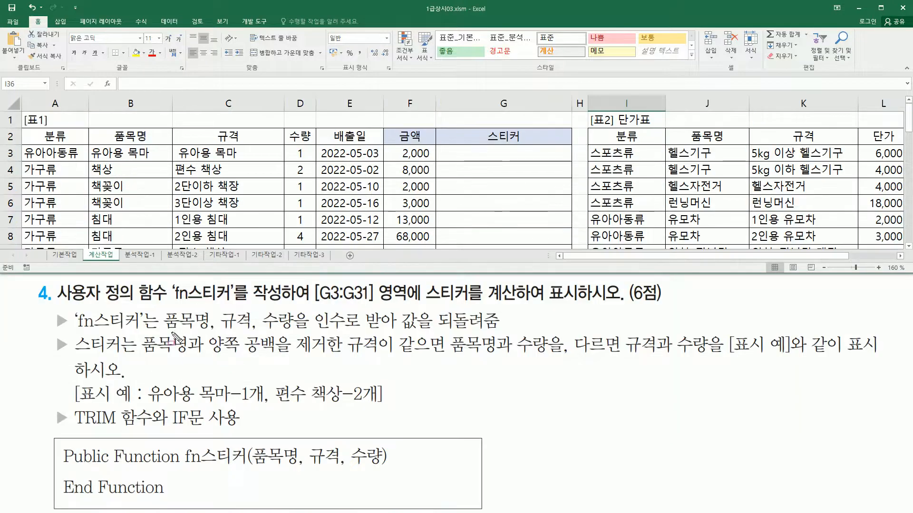
Step: Read task 4's requirements for fn스티커: the range G3:G31, the arguments 품목명, 규격, 수량, and the rule for matching or differing values
mouse_move(61, 302)
left_mouse_down()
mouse_move(164, 303)
mouse_move(175, 287)
mouse_move(234, 308)
left_mouse_up()
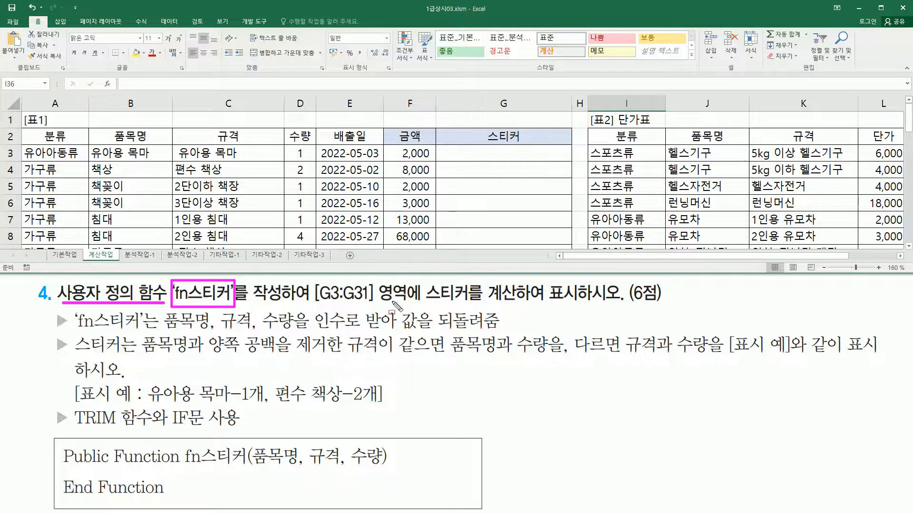
left_click_drag(313, 302, 413, 303)
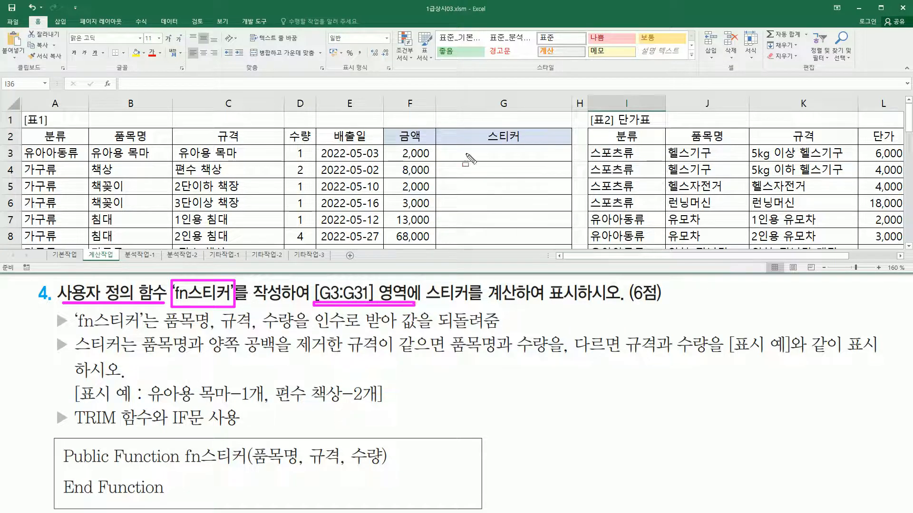
left_click_drag(460, 150, 544, 245)
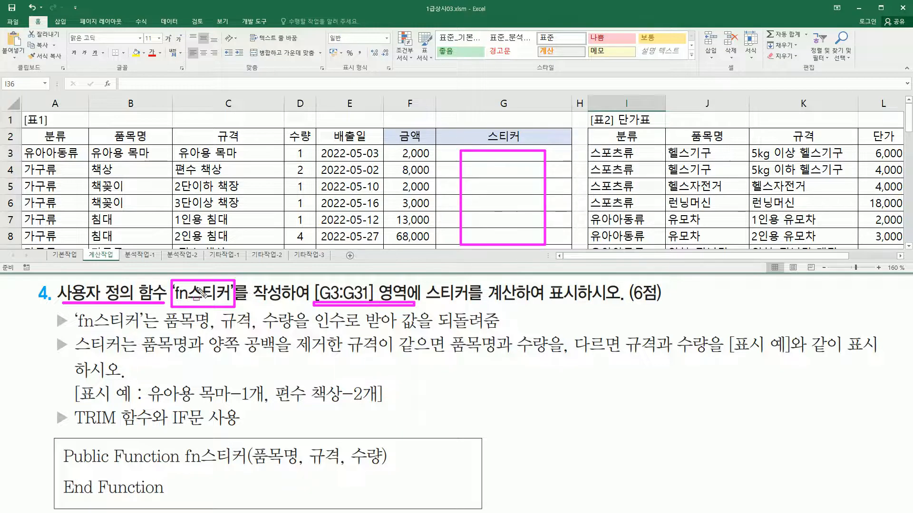
left_click_drag(73, 328, 294, 329)
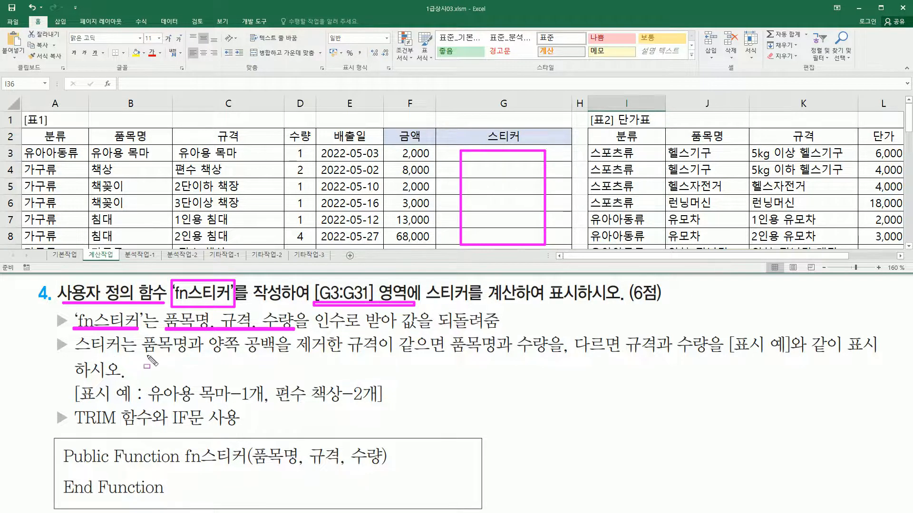
mouse_move(142, 357)
left_mouse_down()
mouse_move(445, 358)
mouse_move(444, 336)
mouse_move(503, 355)
mouse_move(544, 355)
left_mouse_up()
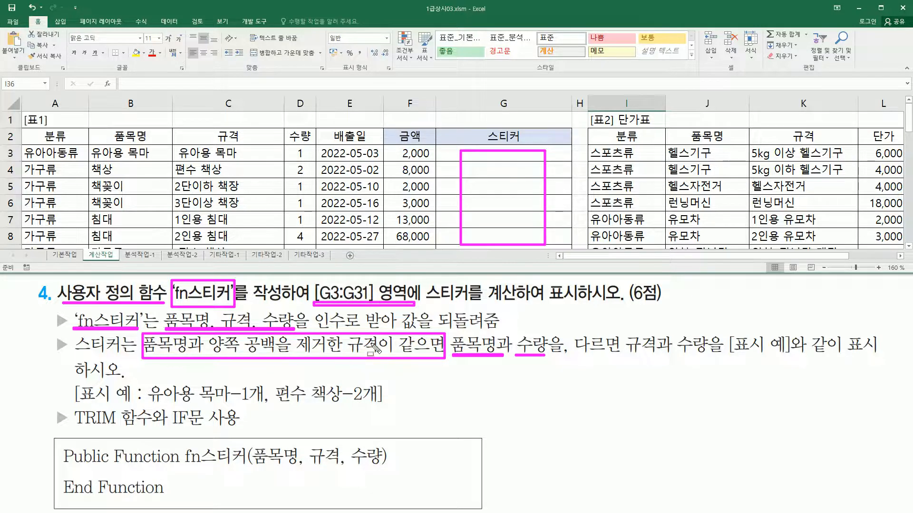
left_click_drag(578, 355, 893, 356)
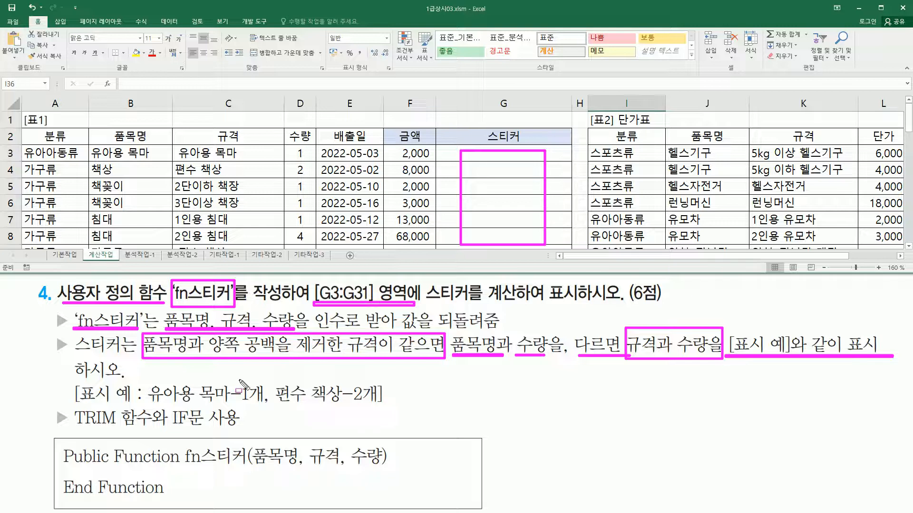
Step: Compare 품목명 and 규격 in rows 3 and 4 of 표1 with the task's display examples and its TRIM and IF requirement
left_click_drag(108, 129, 150, 143)
left_click_drag(214, 126, 245, 143)
left_click_drag(90, 162, 238, 160)
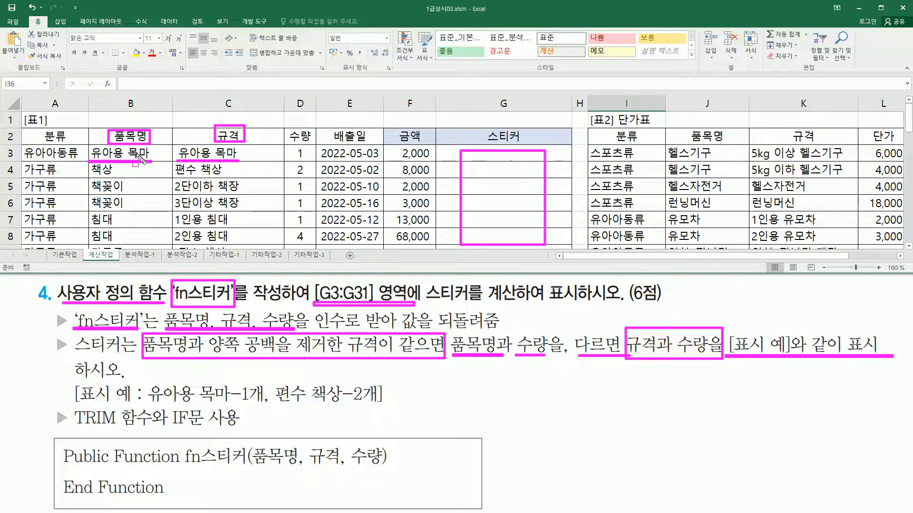
left_click_drag(400, 364, 427, 367)
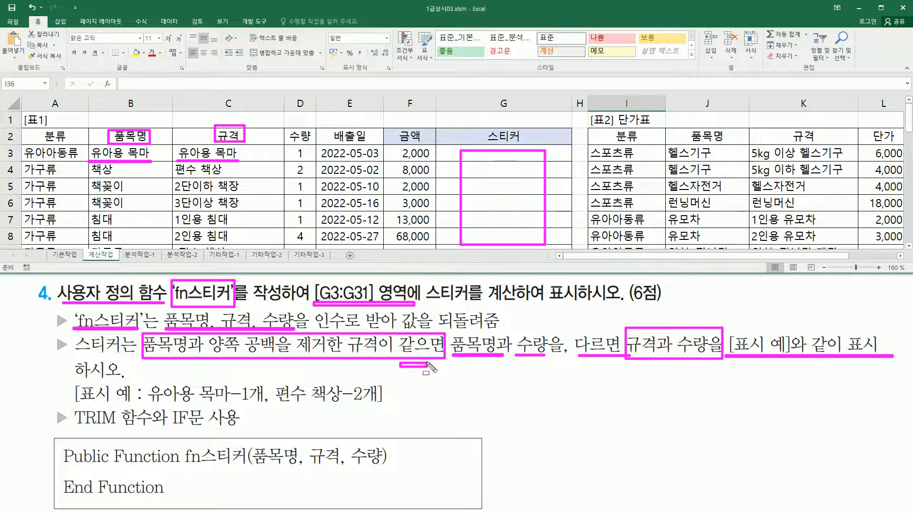
left_click_drag(455, 331, 546, 367)
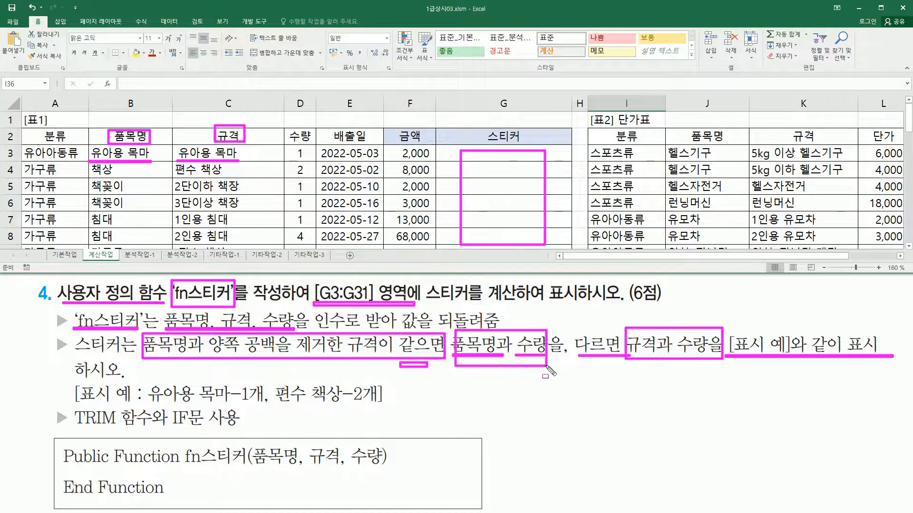
mouse_move(145, 404)
left_mouse_down()
mouse_move(264, 405)
mouse_move(265, 379)
left_mouse_up()
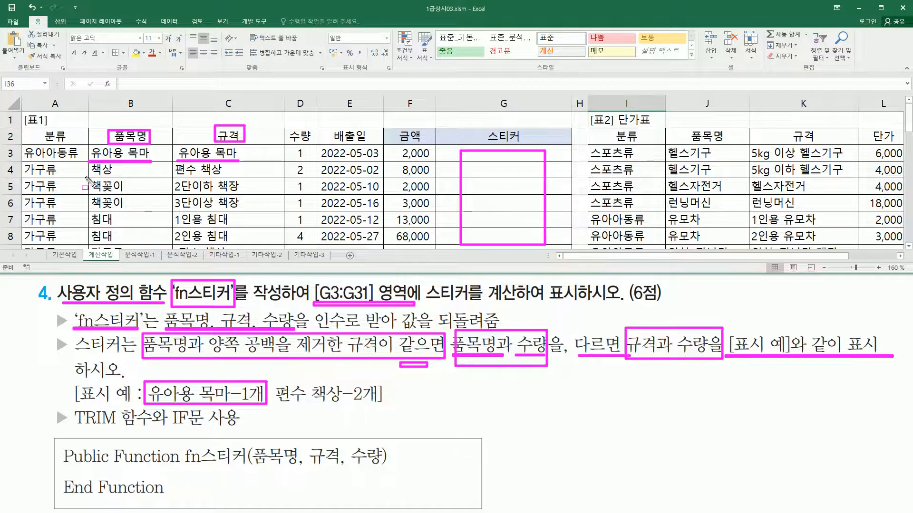
left_click_drag(89, 178, 119, 178)
left_click_drag(171, 179, 222, 180)
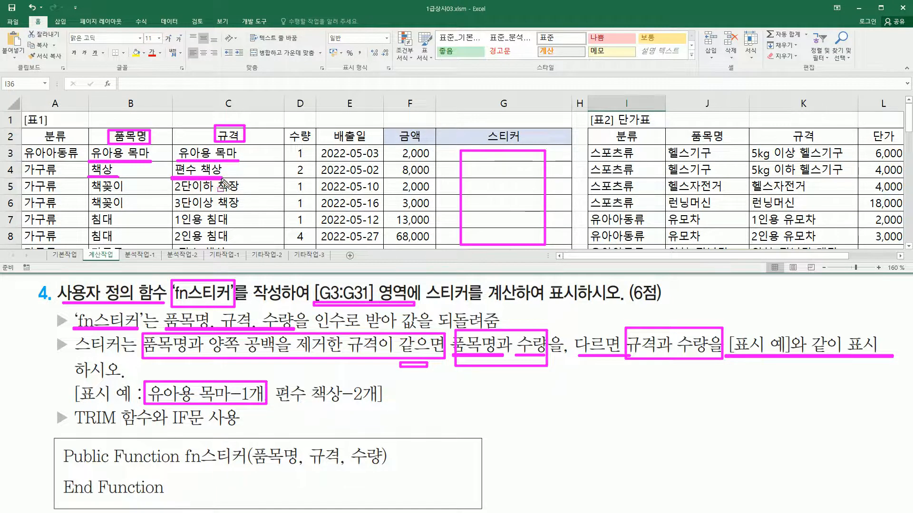
left_click_drag(574, 363, 618, 363)
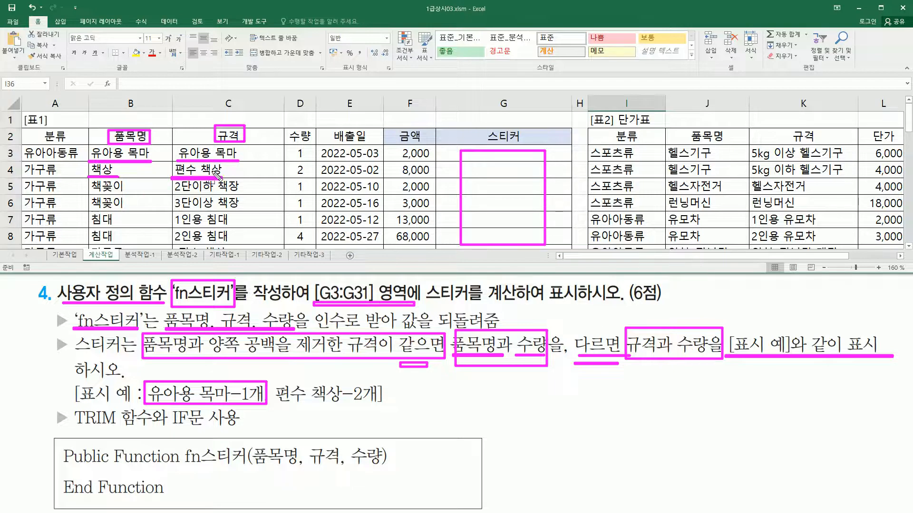
mouse_move(279, 405)
left_mouse_down()
mouse_move(383, 405)
mouse_move(380, 379)
left_mouse_up()
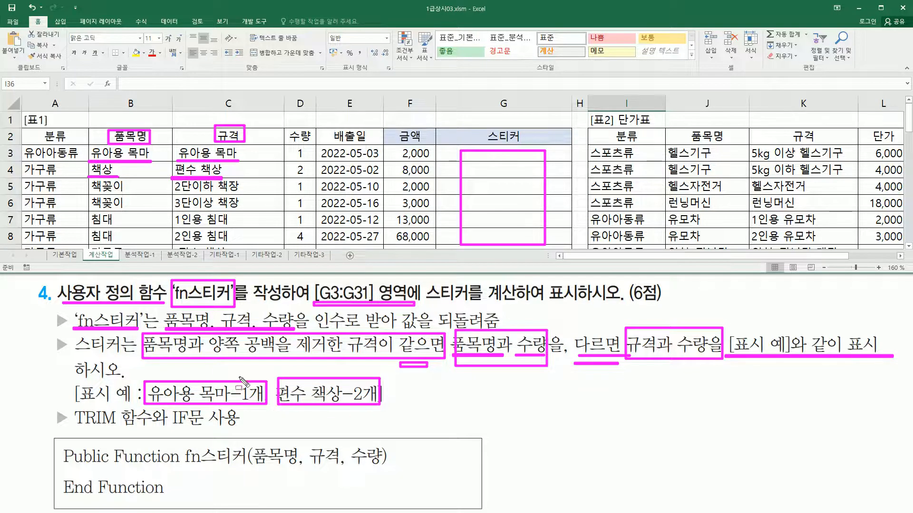
left_click_drag(208, 353, 328, 353)
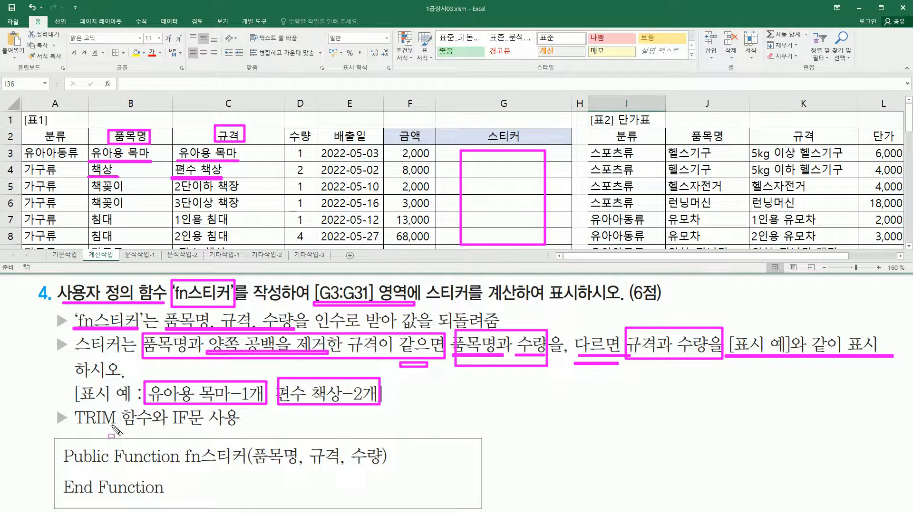
left_click_drag(73, 432, 147, 431)
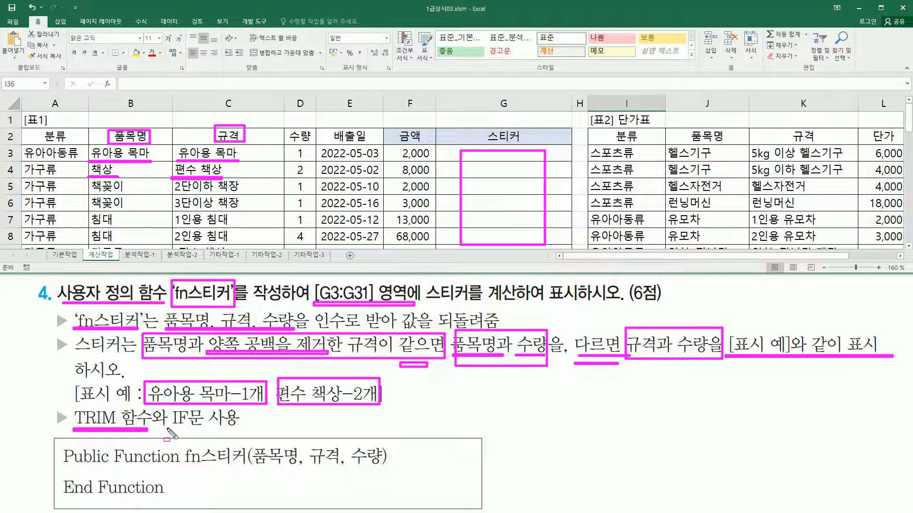
left_click_drag(168, 429, 200, 429)
key("Escape")
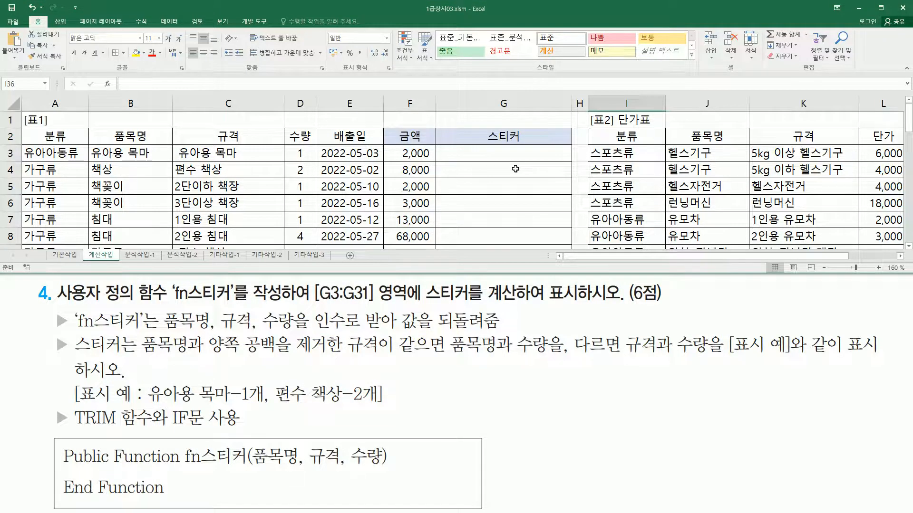
Step: Switch to the Visual Basic editor and insert a new standard module in the workbook's project
key("alt+F11")
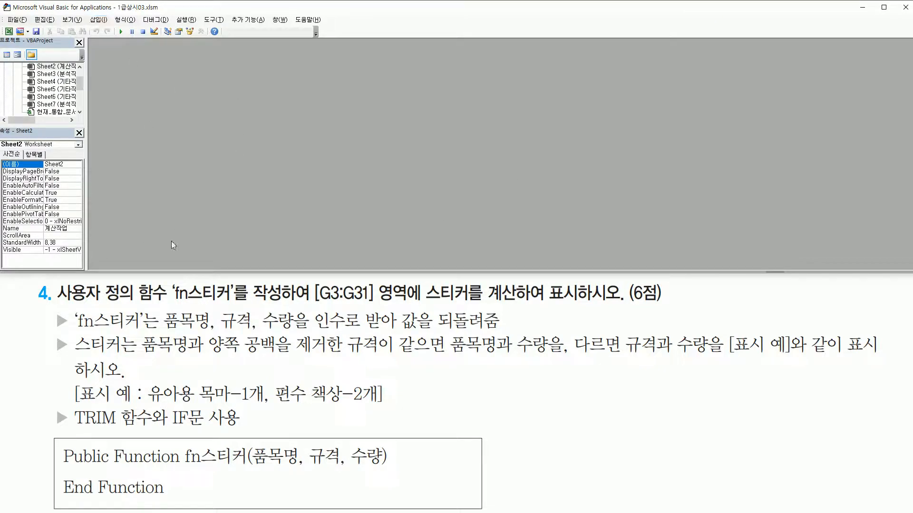
left_click(95, 20)
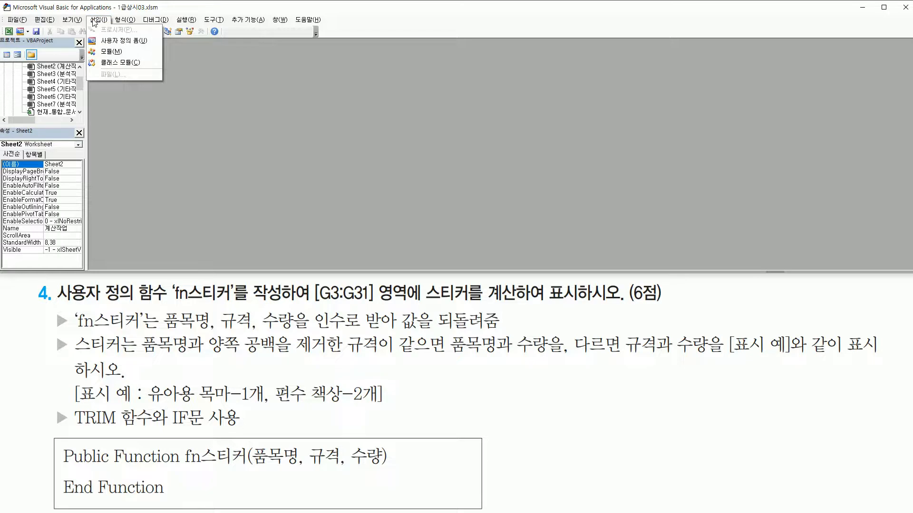
left_click(112, 53)
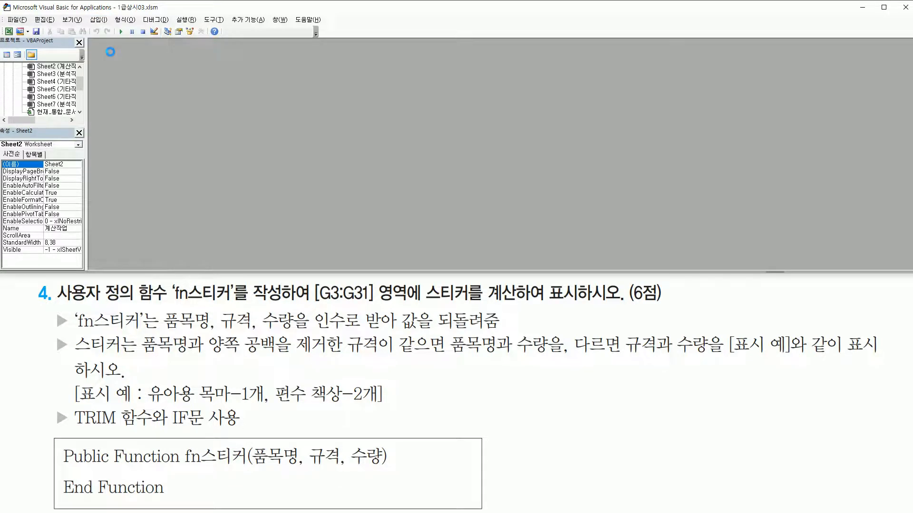
left_click_drag(205, 205, 204, 269)
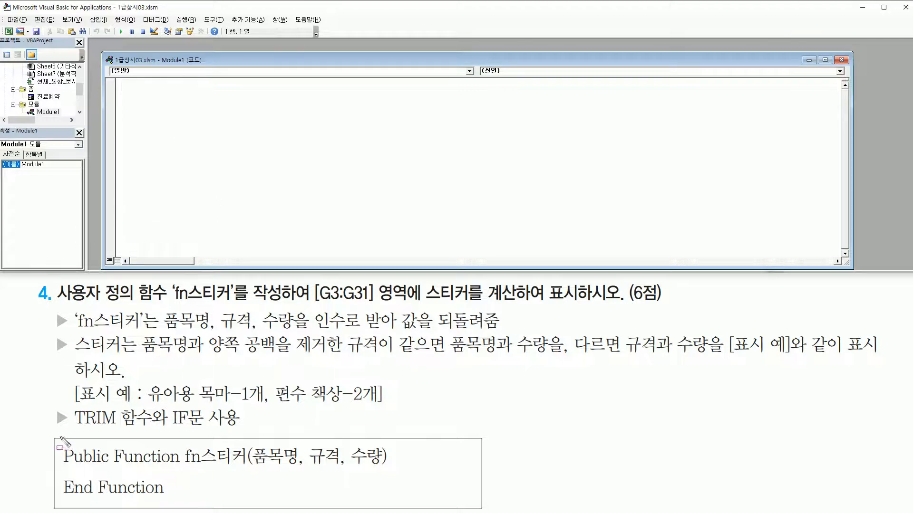
Step: Declare Public Function fn스티커(품목명, 규격, 수량) in the module, leaving blank lines before End Function
left_click_drag(54, 440, 481, 511)
key("Escape")
type("nction fnㅅ")
type("티커")
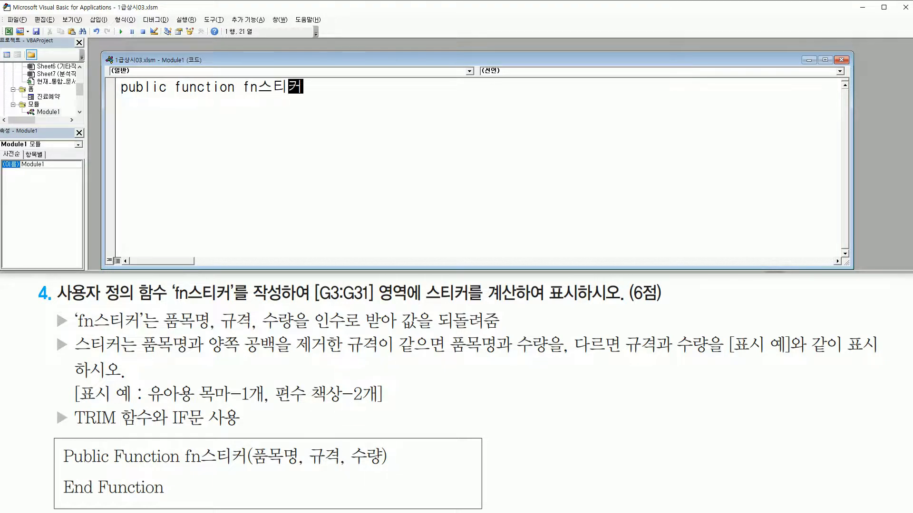
type("(품목명")
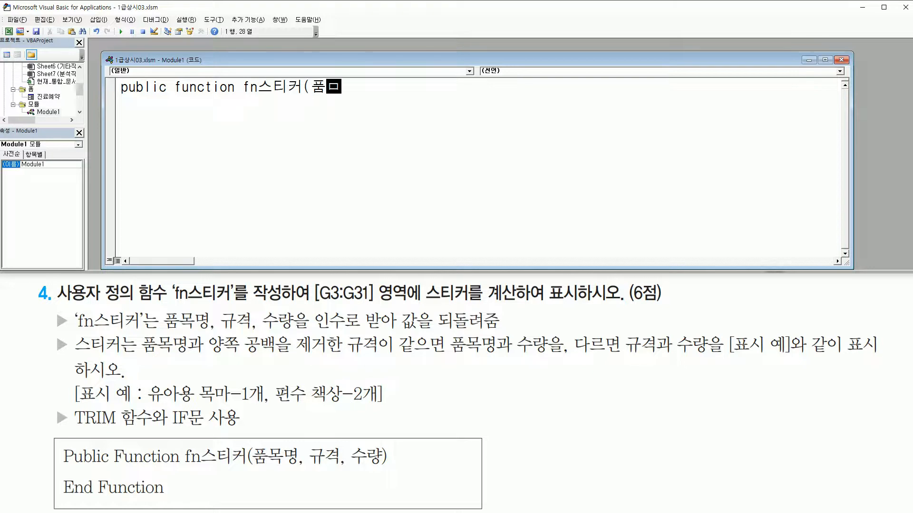
type(", ㄱ")
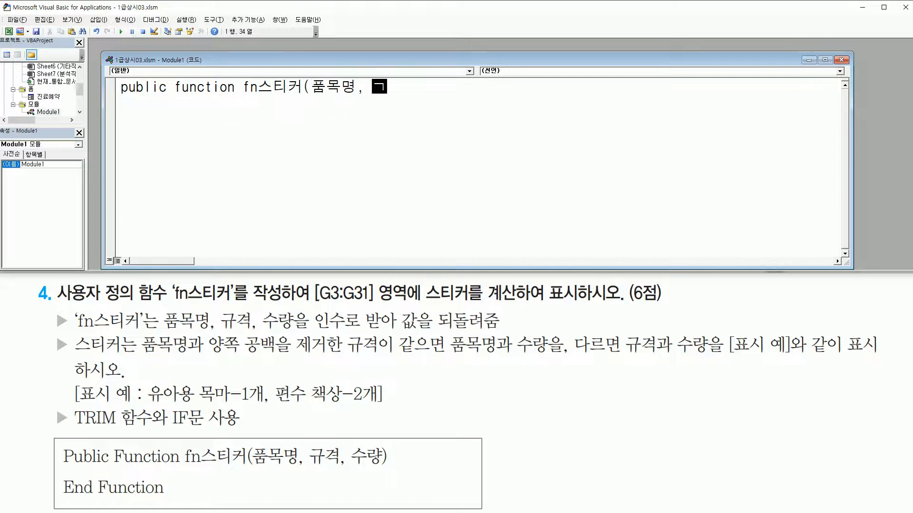
type("격, 수량)")
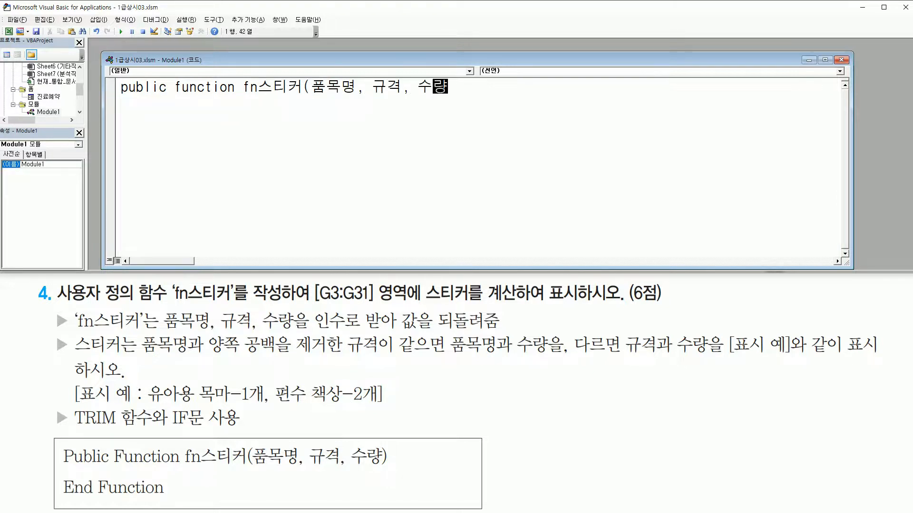
key("Return")
key("Return")
key("Return")
key("Return")
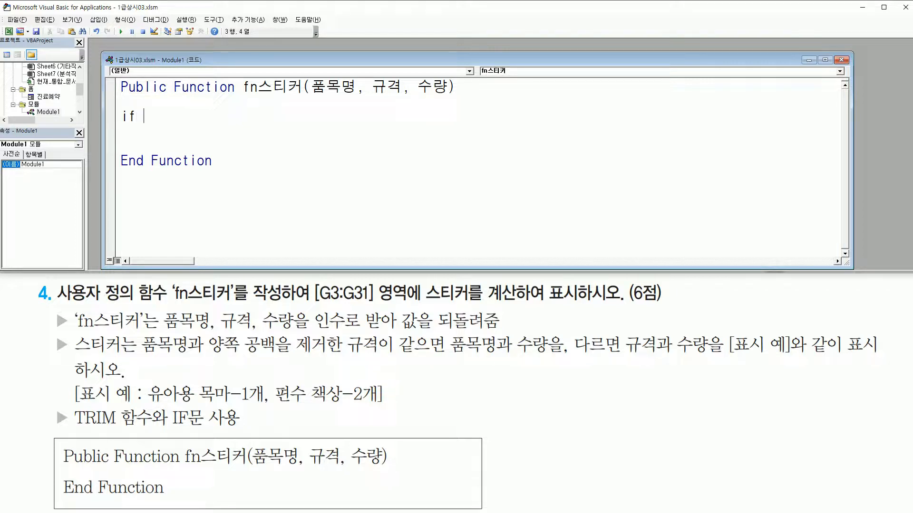
Step: Write an If condition inside the function that compares the arguments: 'if 품목명 = 규격'
type("ㅍ")
type("모목명")
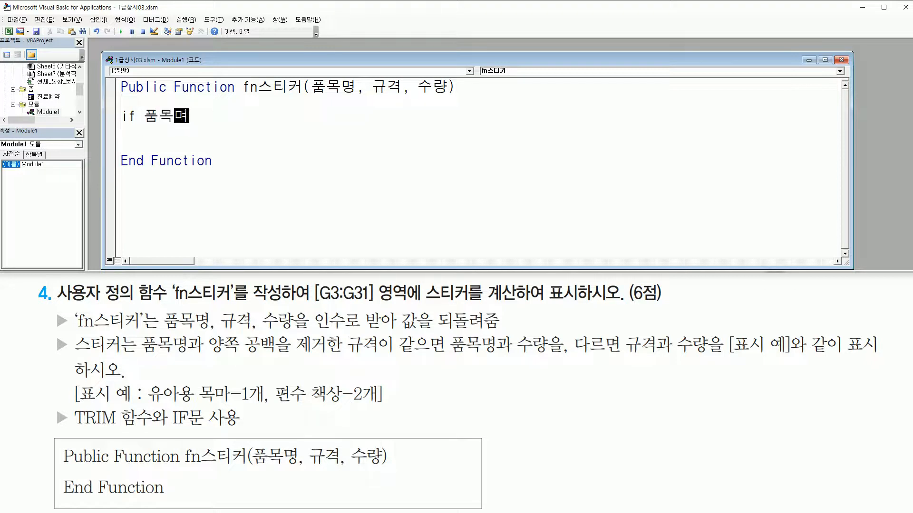
type(" = 규격")
key("Left")
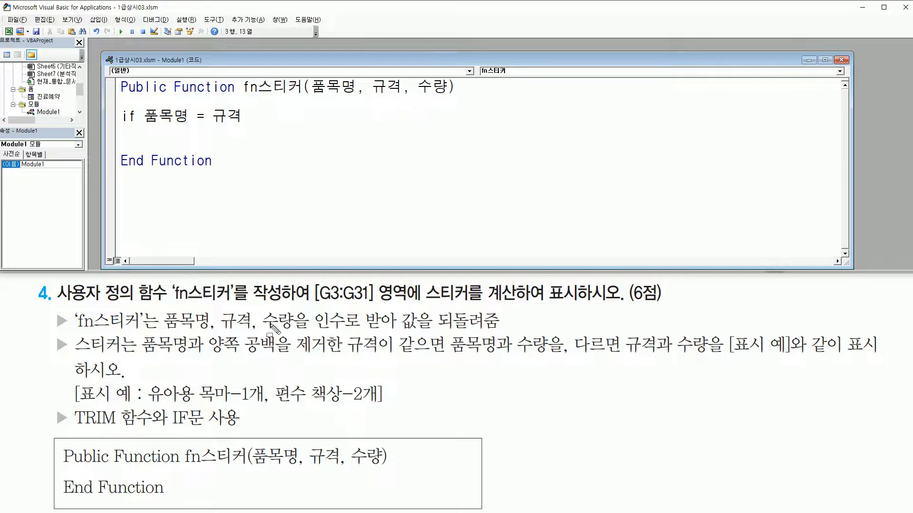
Step: Wrap 규격 in the Trim function to remove its surrounding spaces and complete the line as 'If 품목명 = Trim(규격) Then'
mouse_move(205, 332)
left_mouse_down()
mouse_move(307, 357)
mouse_move(390, 355)
left_mouse_up()
left_click_drag(138, 352, 188, 353)
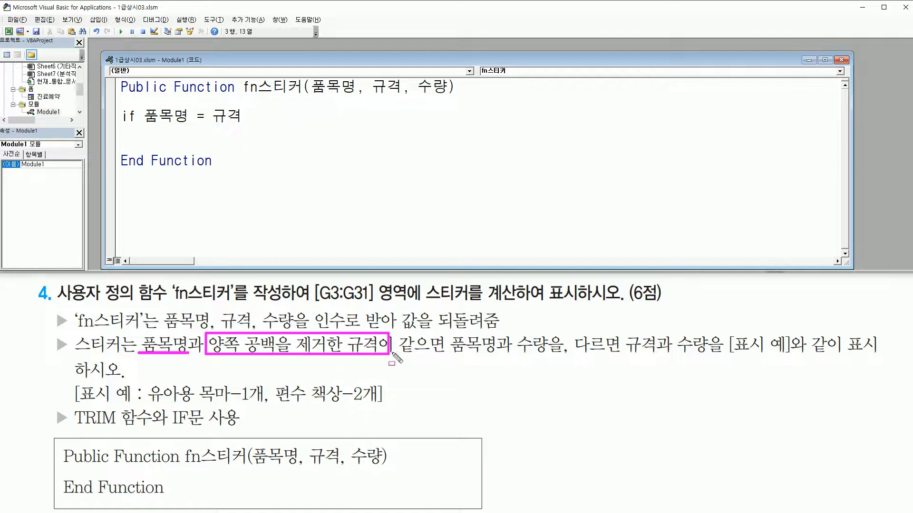
key("Escape")
left_click(215, 115)
type("ㅅ")
key("BackSpace")
key("Hangul")
type("trim(규격")
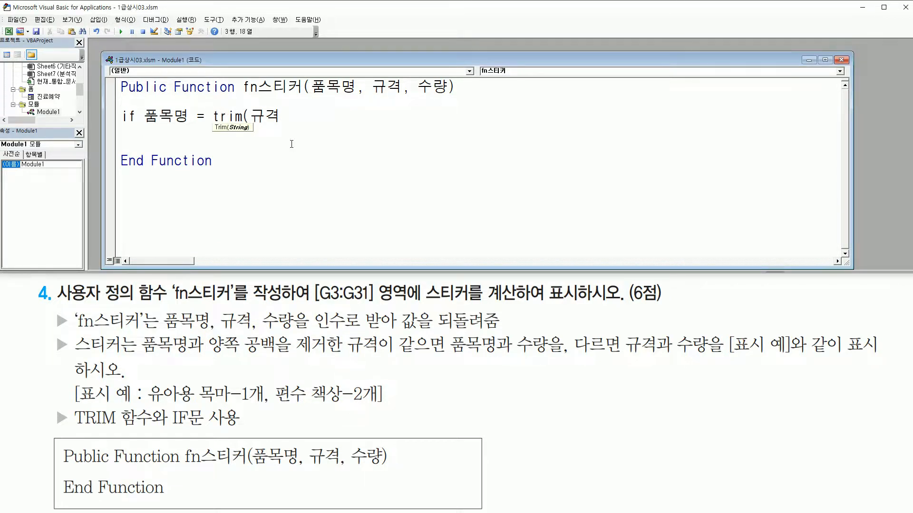
type(") then")
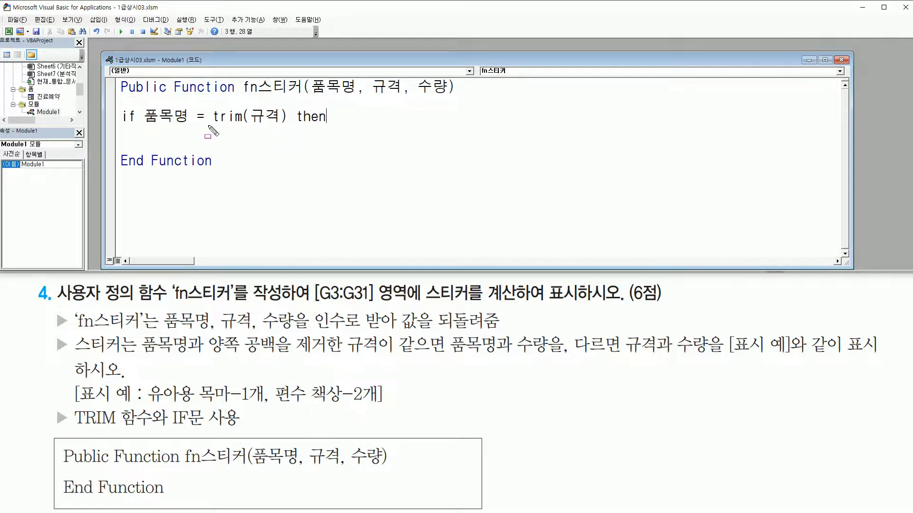
left_click_drag(209, 127, 287, 127)
left_click_drag(143, 127, 188, 127)
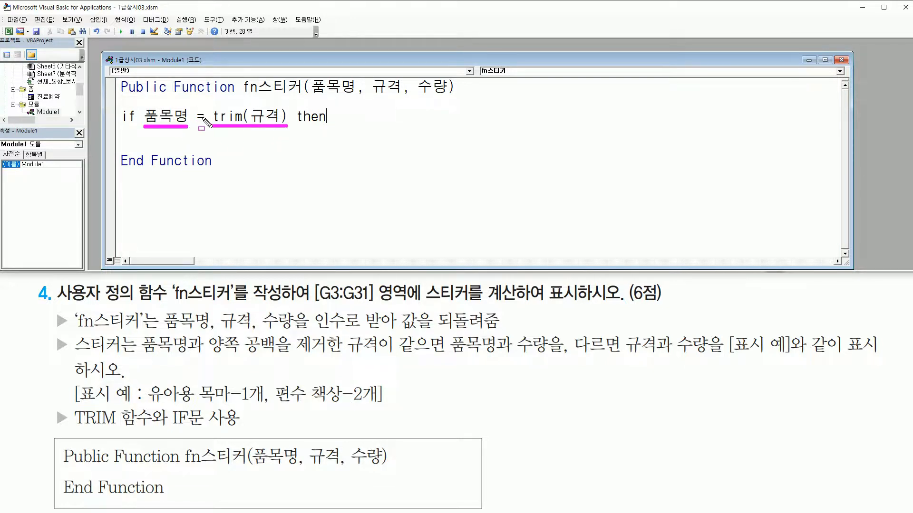
key("Escape")
key("Return")
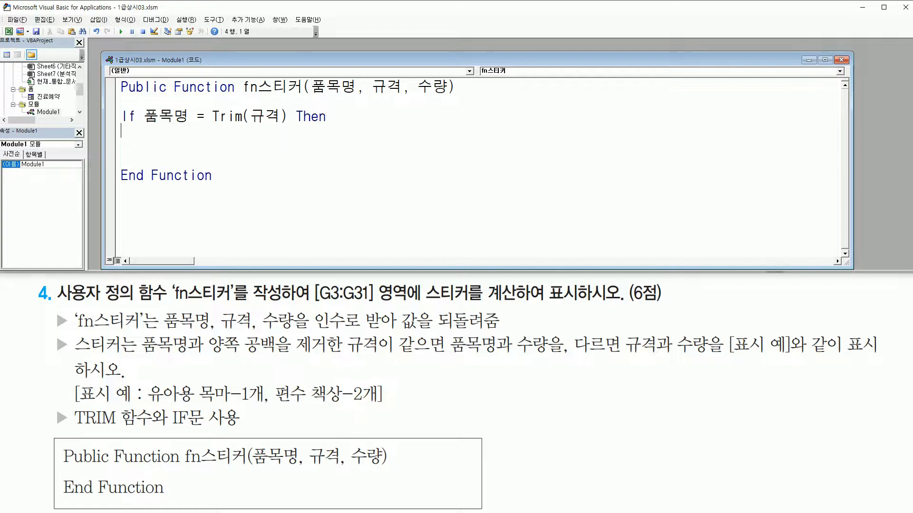
Step: Start the Then branch with an indented assignment to the function's return value: 'fn스티커 ='
key("Return")
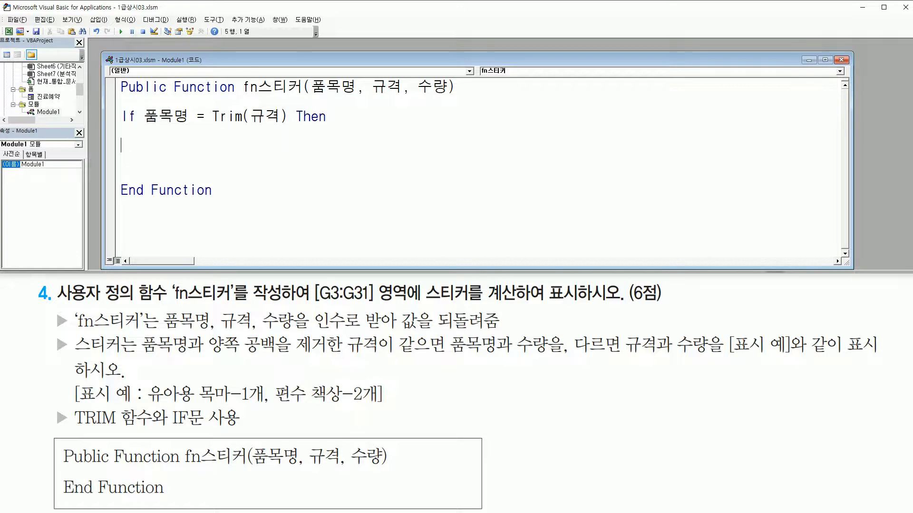
type("fn스티키")
key("BackSpace")
key("BackSpace")
type("ㅋ")
type(" =")
Step: Complete the Then branch assignment as fn스티커 = 품목명 & "-" & 수량 & "개"
left_click_drag(143, 354, 191, 355)
mouse_move(341, 354)
left_mouse_down()
mouse_move(409, 347)
mouse_move(547, 356)
left_mouse_up()
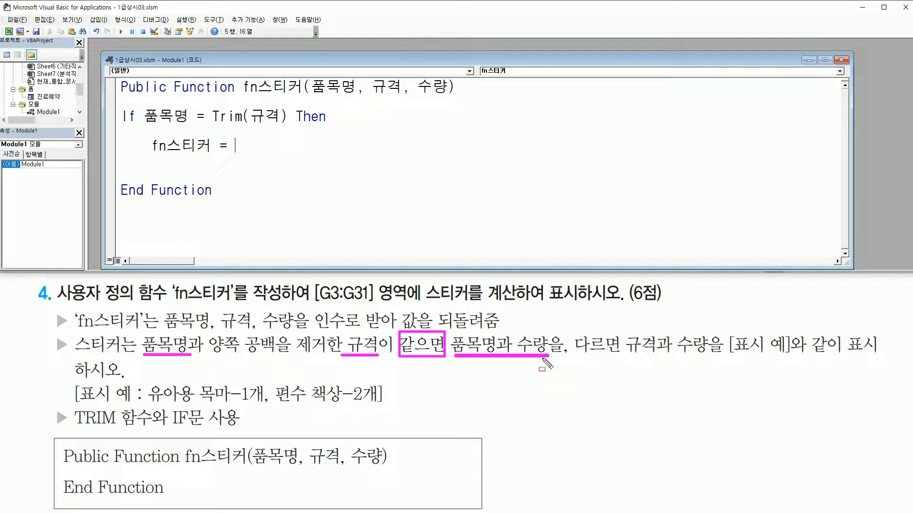
left_click_drag(147, 402, 227, 403)
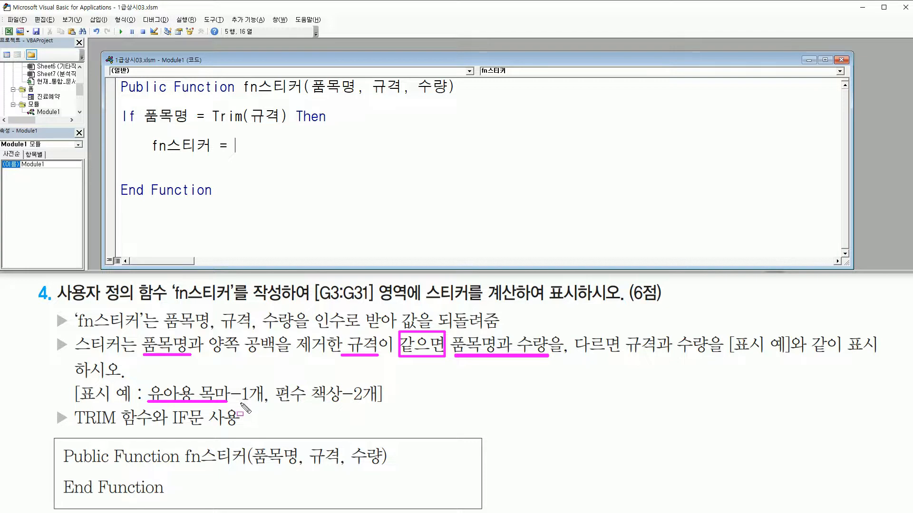
mouse_move(240, 403)
left_mouse_down()
mouse_move(248, 403)
mouse_move(235, 386)
mouse_move(257, 383)
left_mouse_up()
key("Escape")
type("품목명 & \"-\" &")
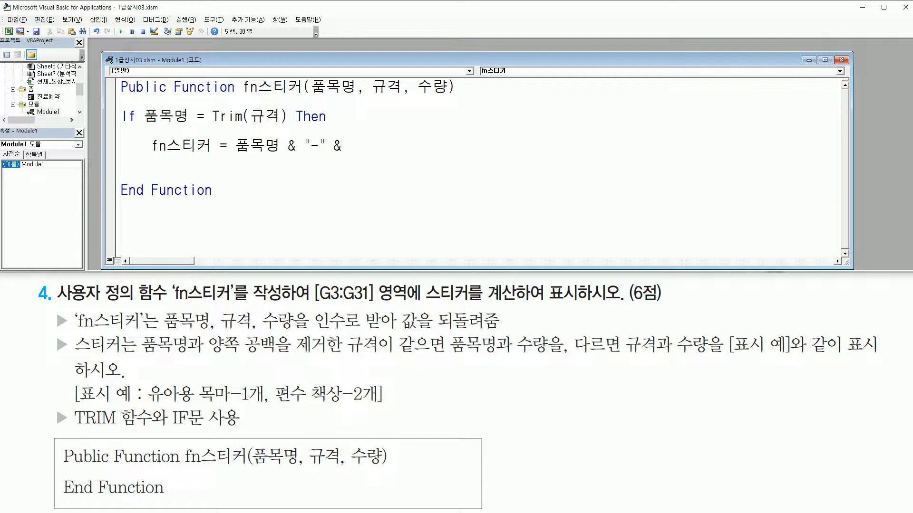
type("수량")
type(" & \"ㄱ")
type("\"개\"")
key("Return")
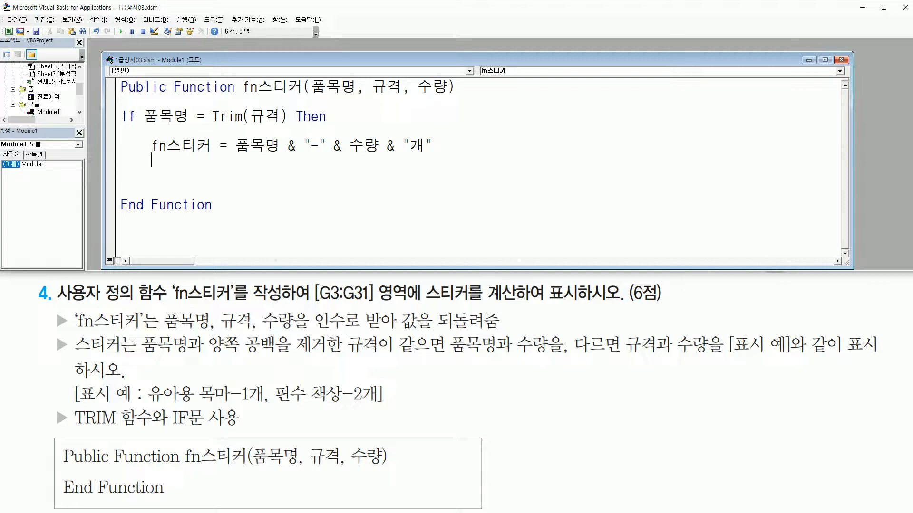
Step: Add an Else line to the If block, below the Then branch's assignment
left_click_drag(144, 123, 285, 122)
left_click_drag(145, 133, 439, 162)
key("Escape")
left_click(137, 169)
key("Return")
type("ㄷ")
key("BackSpace")
type("el")
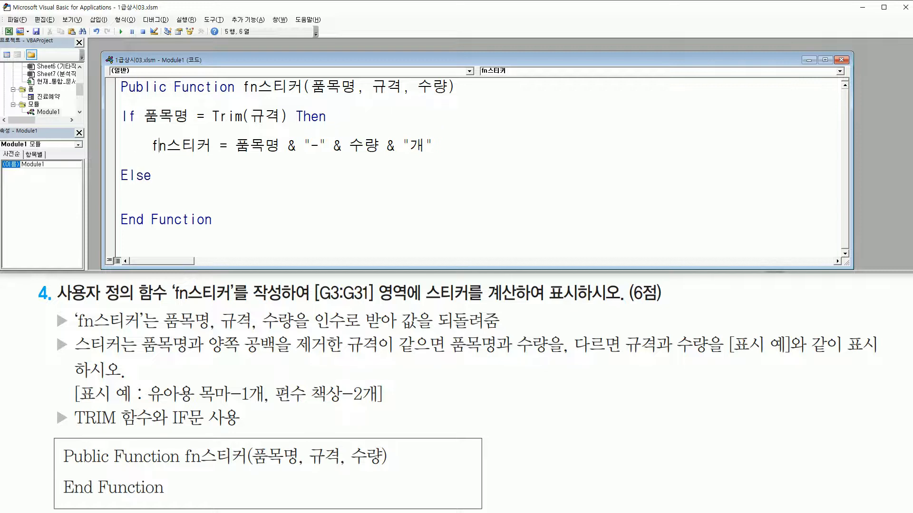
Step: Copy the fn스티커 assignment from the Then branch into the Else branch
key("shift+End")
key("ctrl+c")
key("Down")
key("Return")
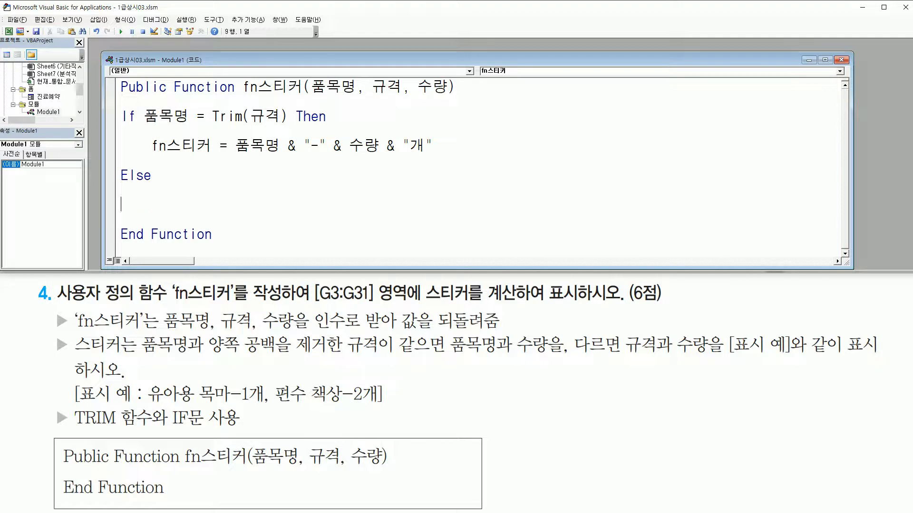
key("ctrl+v")
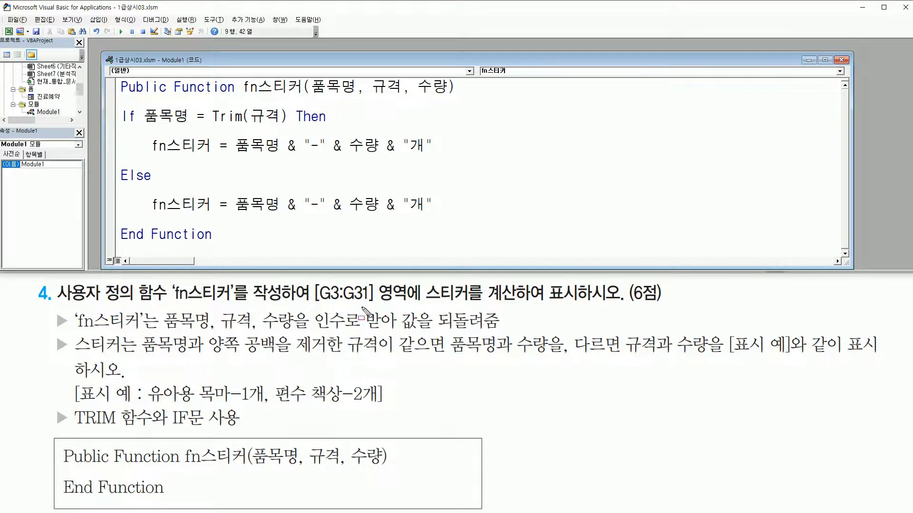
Step: Replace 품목명 with 규격 in the Else branch so it reads fn스티커 = 규격 & "-" & 수량 & "개"
left_click_drag(620, 360, 709, 355)
left_click_drag(274, 408, 383, 409)
key("Escape")
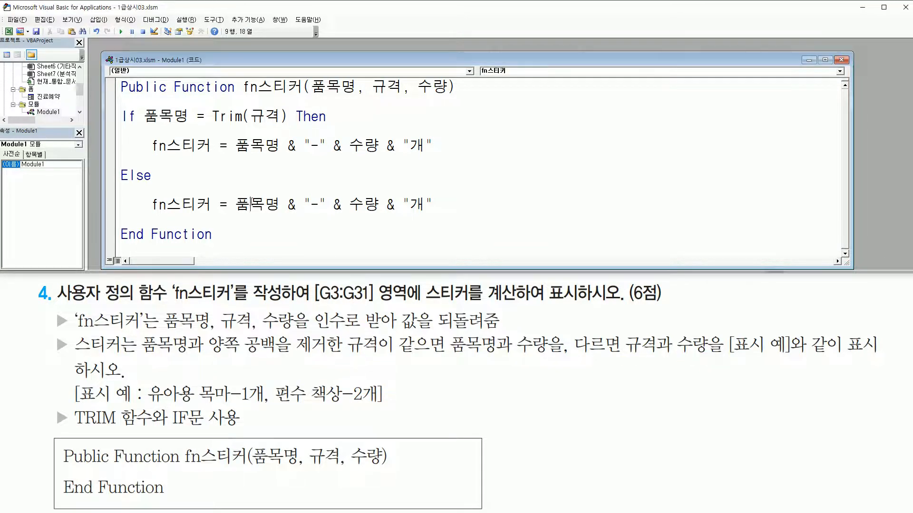
double_click(252, 205)
type("rb")
key("BackSpace")
key("BackSpace")
type("귝")
type("격")
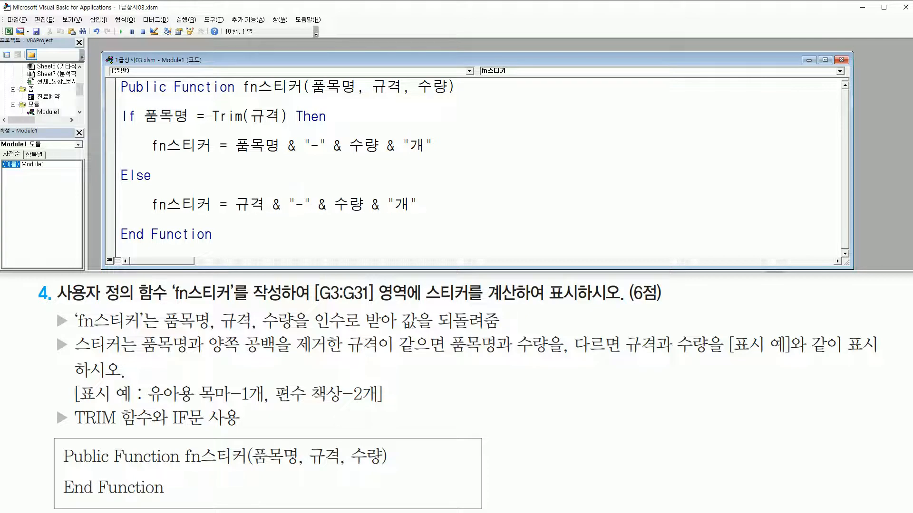
Step: Close the conditional block with End If below the Else branch's assignment
key("Return")
type("ㄷ")
key("BackSpace")
key("Hangul")
type("end i")
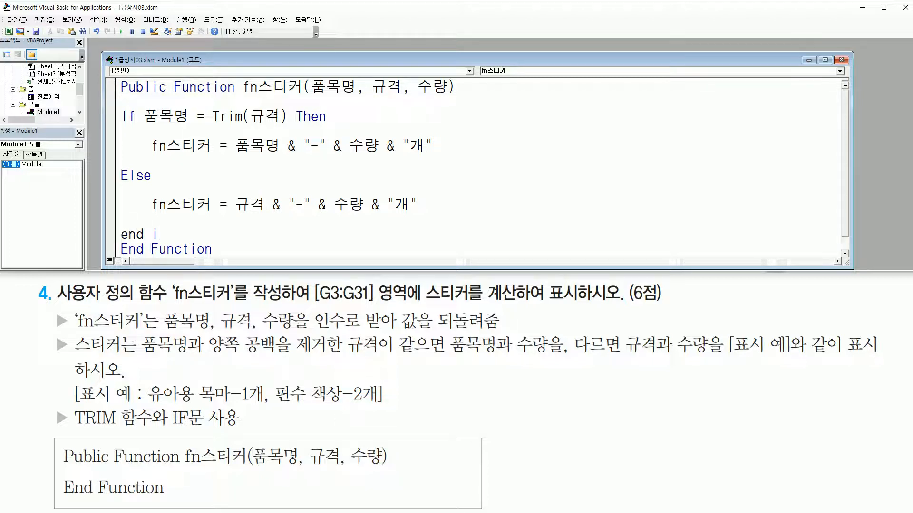
Step: Remove the blank lines directly below the Else and If lines, and add a blank line before End Function
key("Up")
key("Up")
key("Up")
key("Delete")
key("Up")
key("Up")
key("Up")
key("Up")
key("Delete")
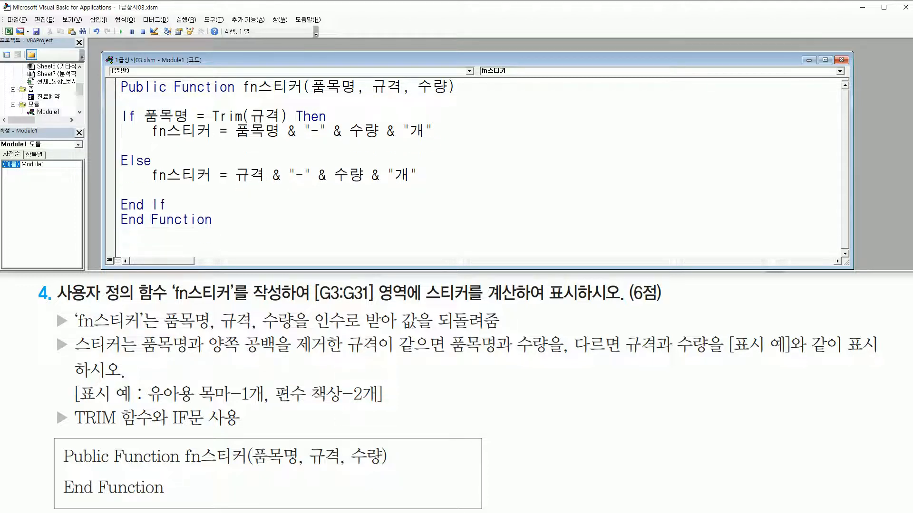
key("Down")
key("Return")
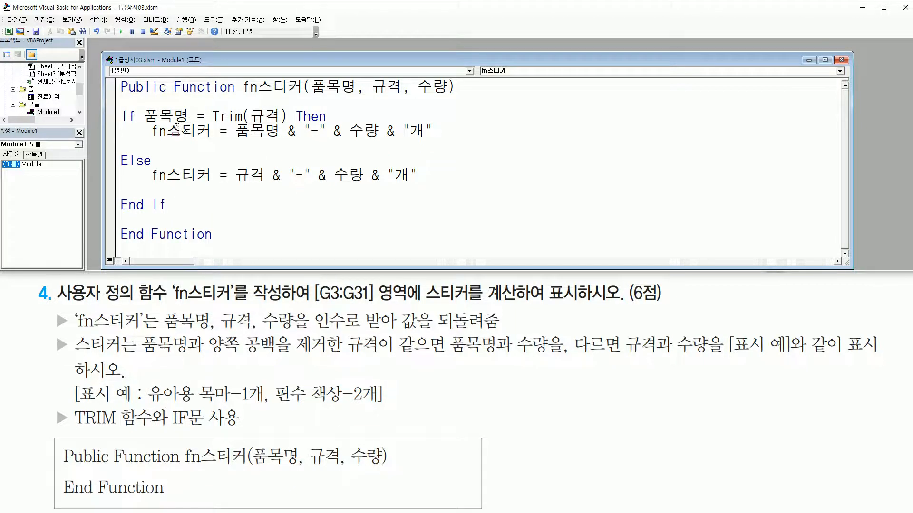
mouse_move(144, 125)
left_mouse_down()
mouse_move(285, 130)
mouse_move(287, 105)
left_mouse_up()
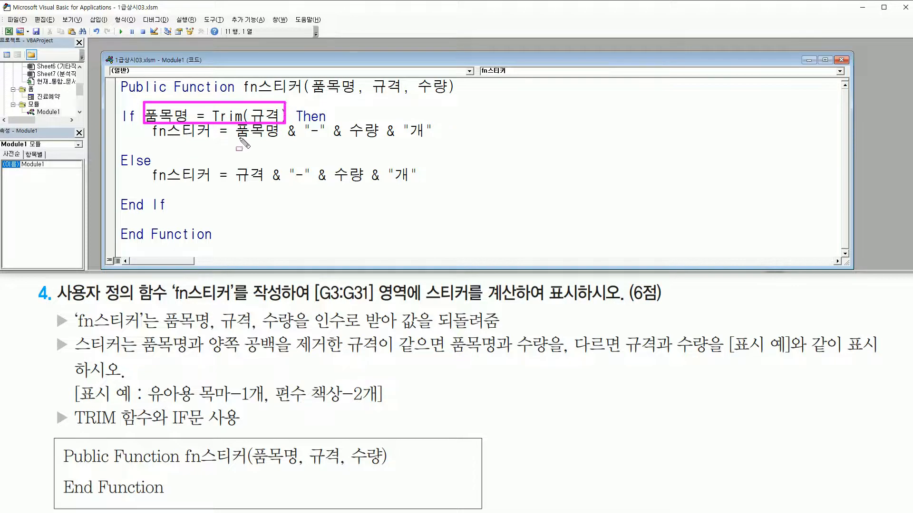
left_click_drag(234, 139, 429, 140)
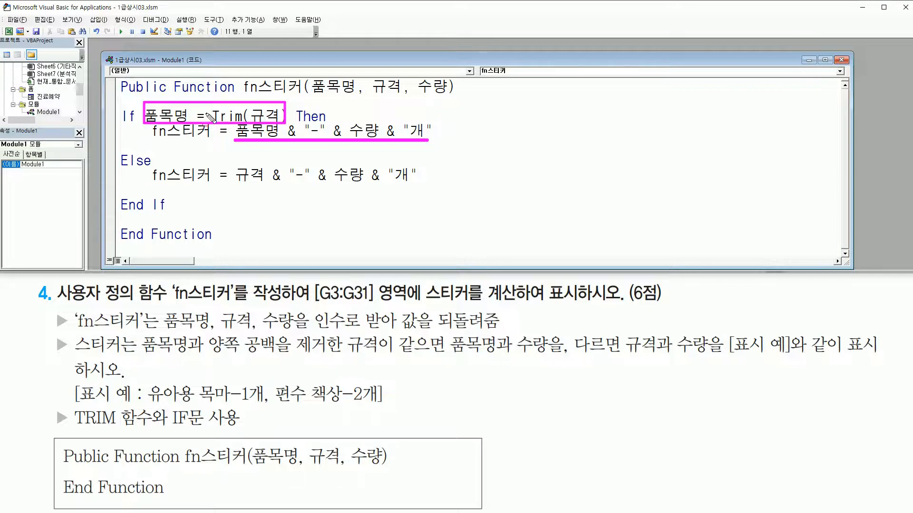
left_click_drag(117, 168, 151, 168)
left_click_drag(233, 186, 419, 185)
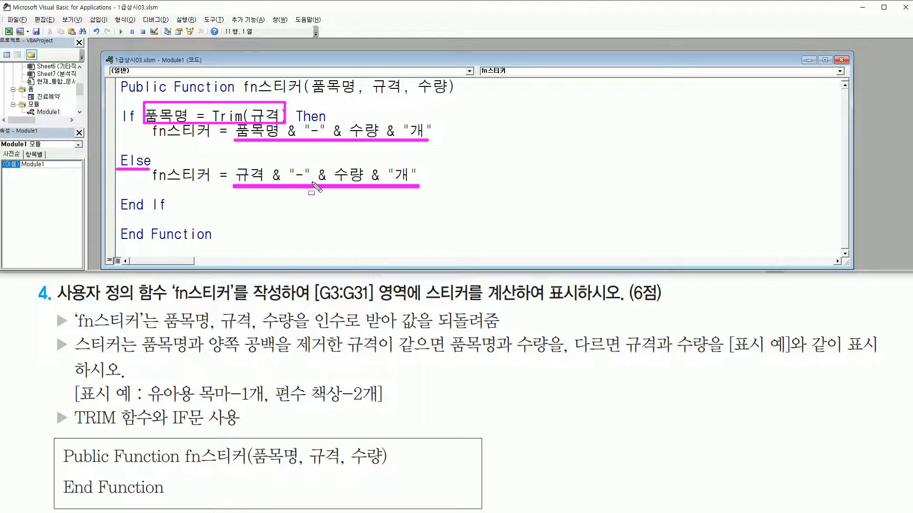
key("Escape")
left_click(234, 205)
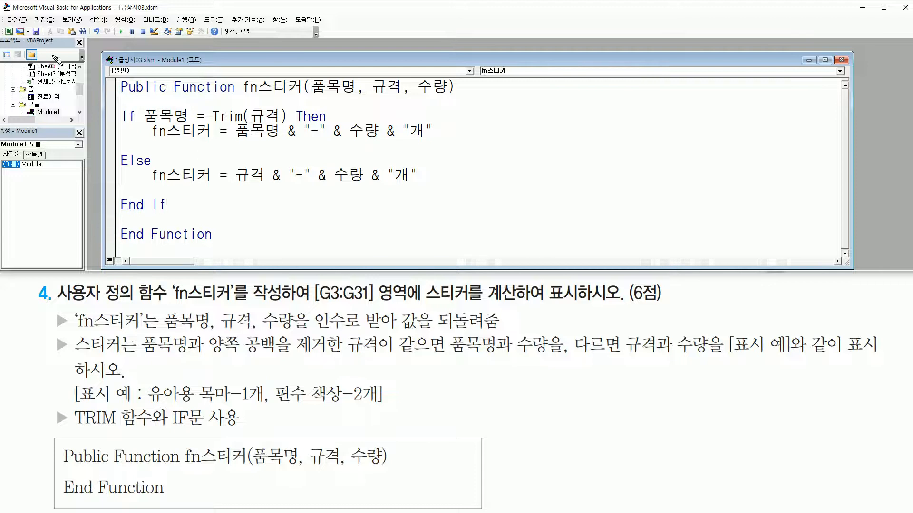
Step: Switch back to the Excel workbook and select cell G3 in the 스티커 column of the 계산작업 sheet
left_click_drag(4, 22, 18, 41)
left_click(9, 31)
left_click(9, 32)
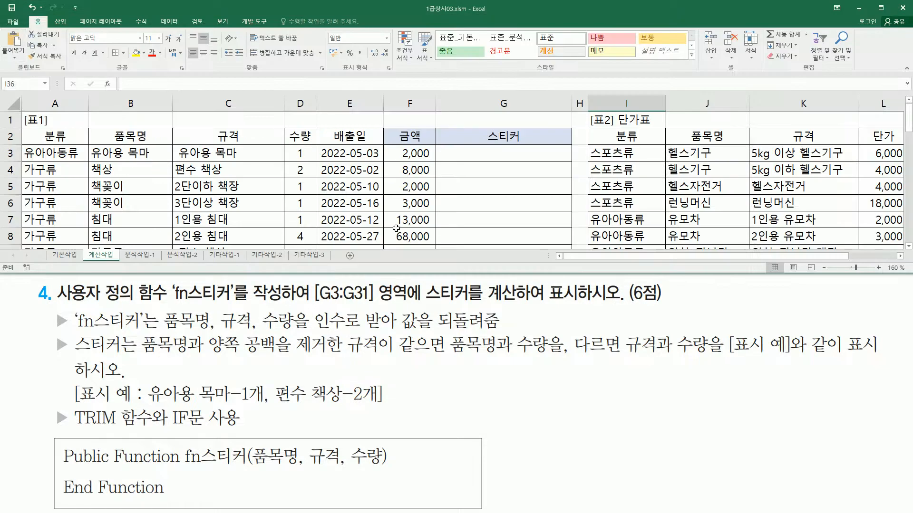
left_click(470, 168)
left_click(477, 149)
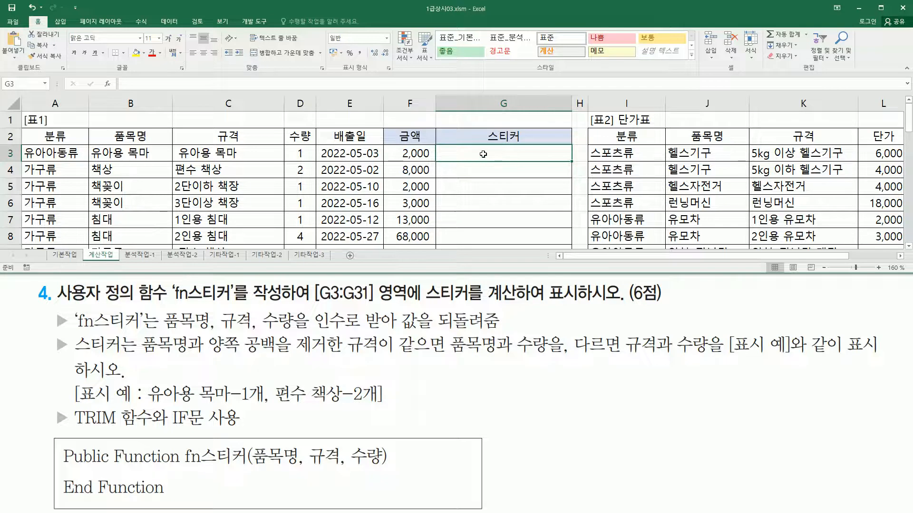
left_click_drag(472, 148, 531, 157)
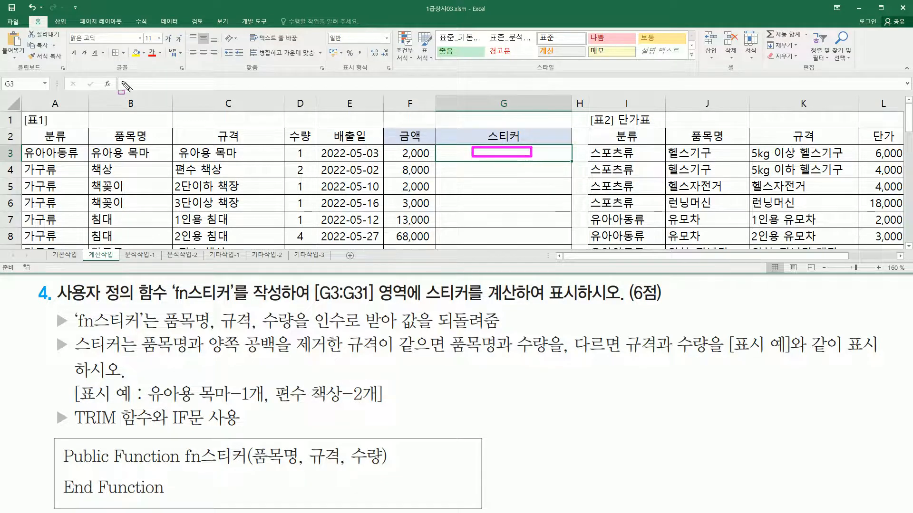
left_click_drag(102, 76, 116, 92)
key("Escape")
left_click(459, 155)
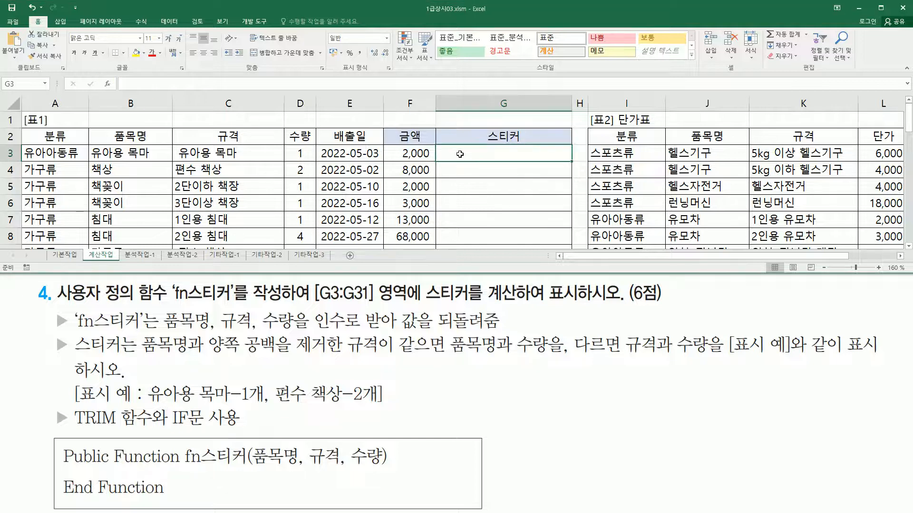
Step: Insert the user-defined function fn스티커 from the 사용자 정의 category into cell G3
left_click(108, 86)
left_click_drag(679, 125, 226, 55)
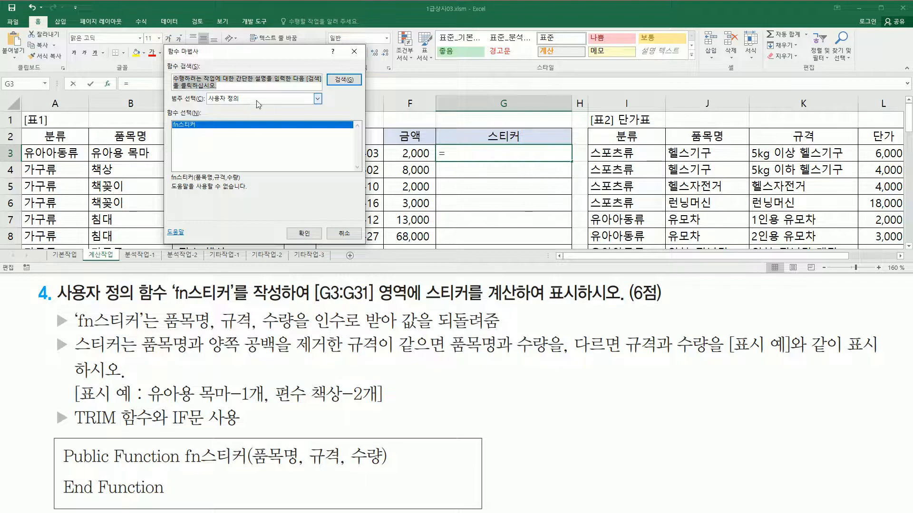
left_click_drag(170, 94, 256, 104)
left_click_drag(169, 119, 207, 130)
key("Escape")
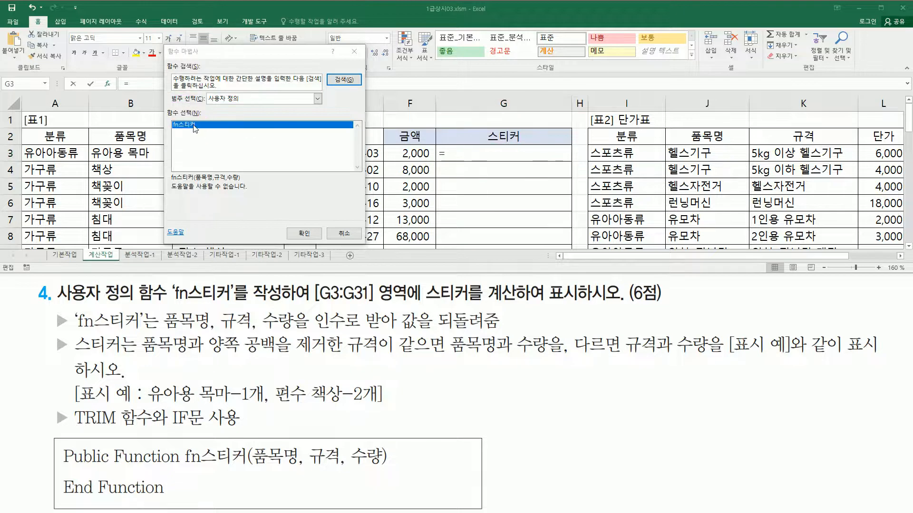
left_click(308, 232)
Step: Set the fn스티커 arguments to B3 for 품목명, C3 for 규격 and D3 for 수량, and confirm the formula
left_click_drag(224, 75, 463, 100)
key("ctrl+shift+d")
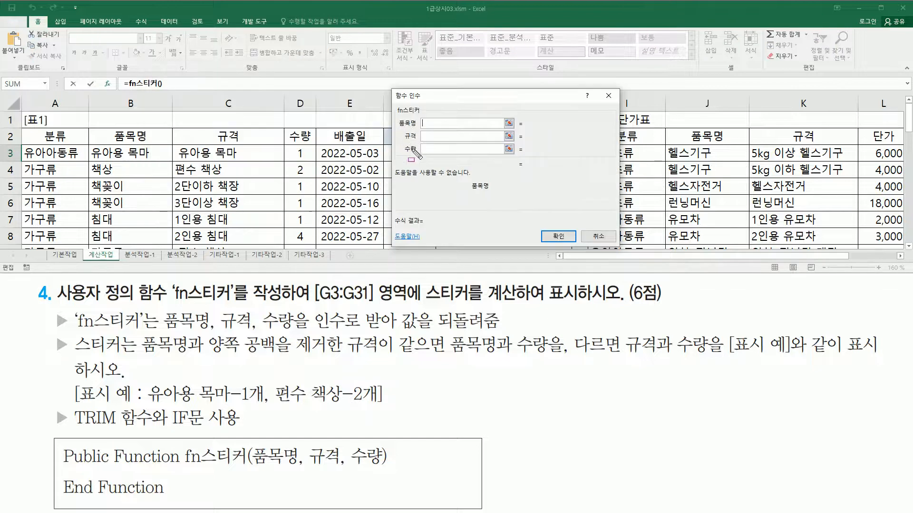
left_click_drag(393, 115, 525, 160)
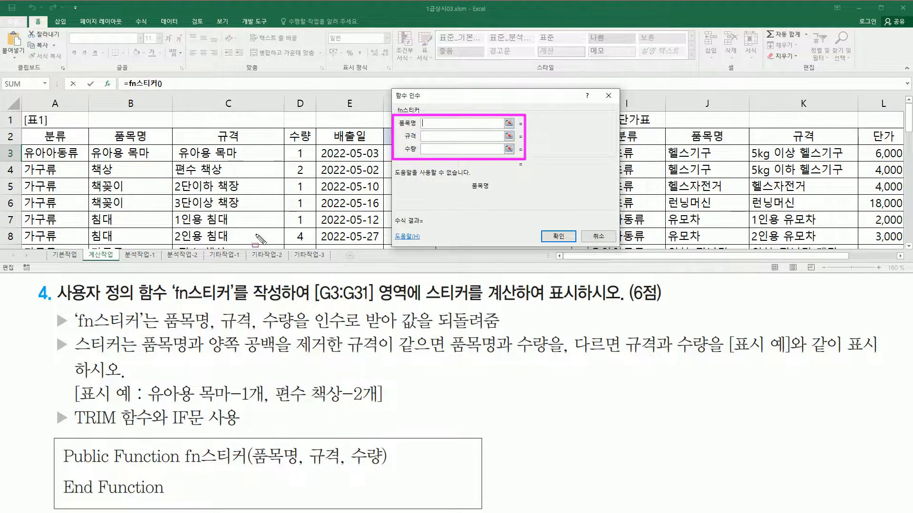
key("Escape")
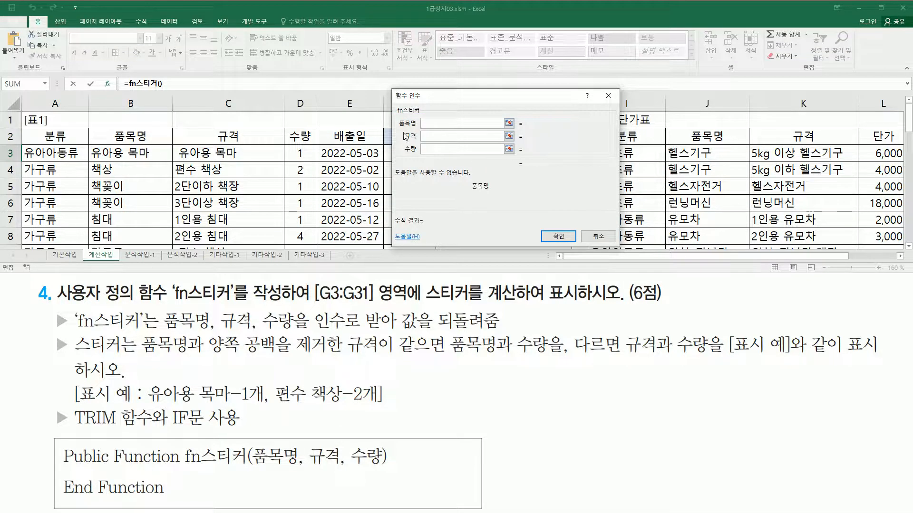
left_click(118, 152)
left_click(435, 137)
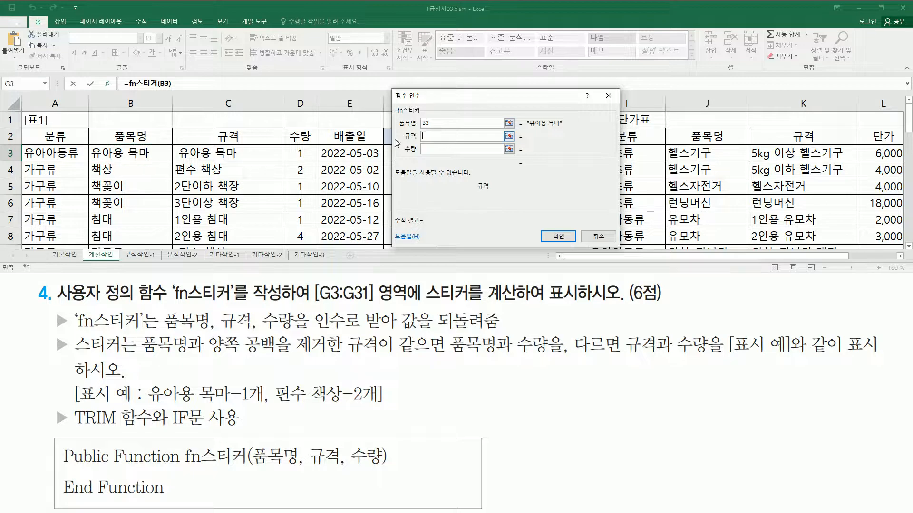
left_click(225, 153)
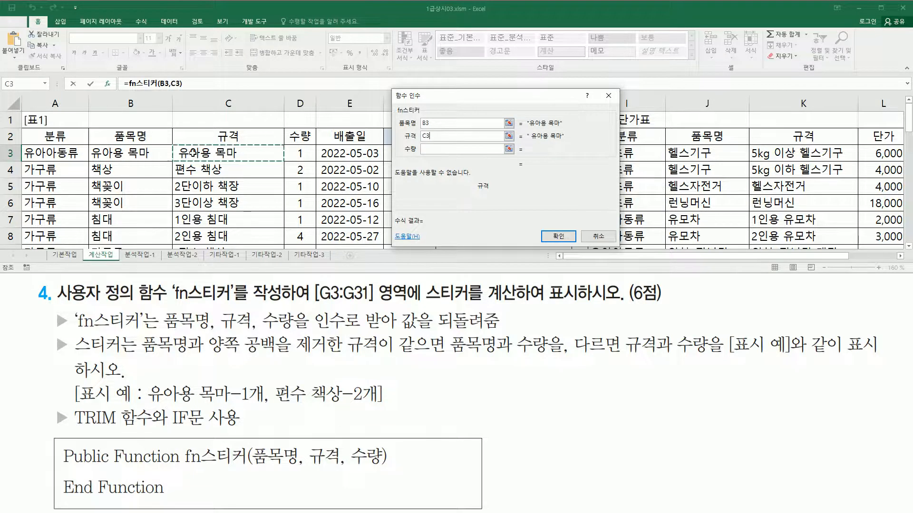
key("Tab")
left_click(299, 153)
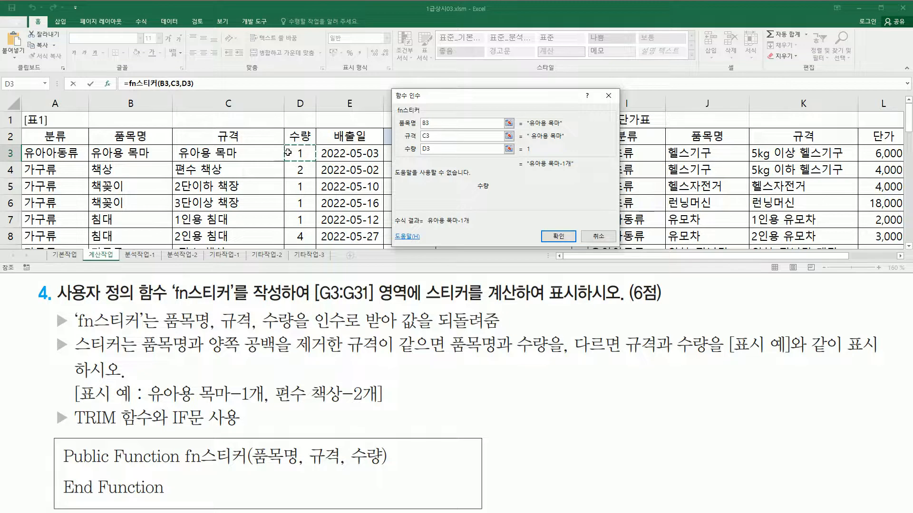
left_click(558, 236)
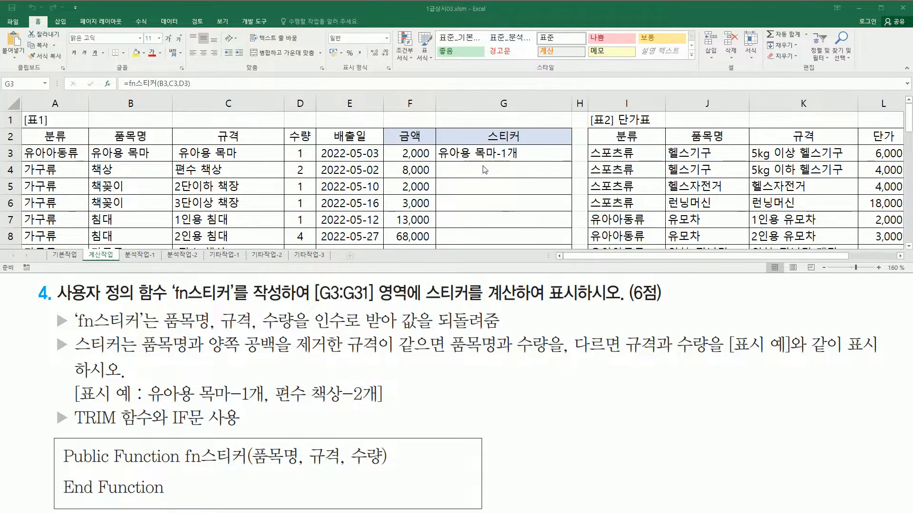
Step: Fill the G3 formula down the 스티커 column to G31 and check the filled cells
double_click(572, 163)
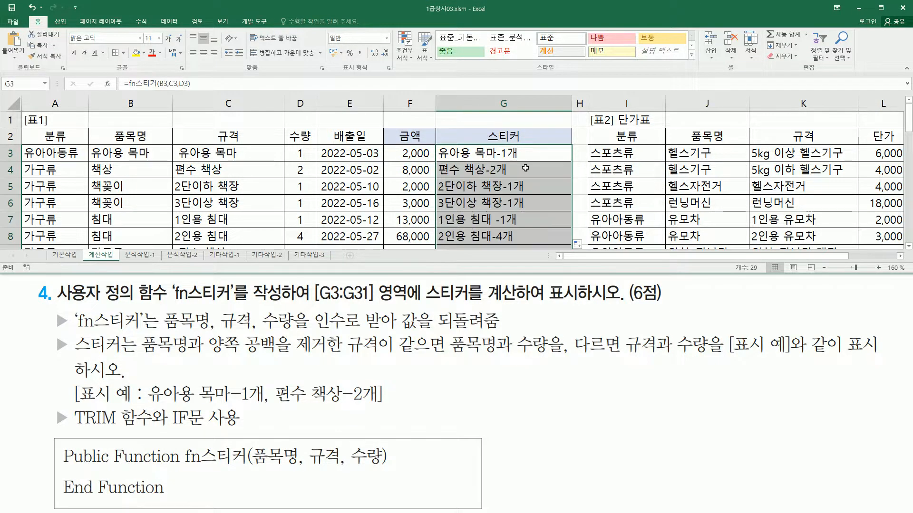
scroll(525, 168, "down", 7)
scroll(525, 168, "down", 2)
scroll(504, 166, "up", 8)
left_click(365, 170)
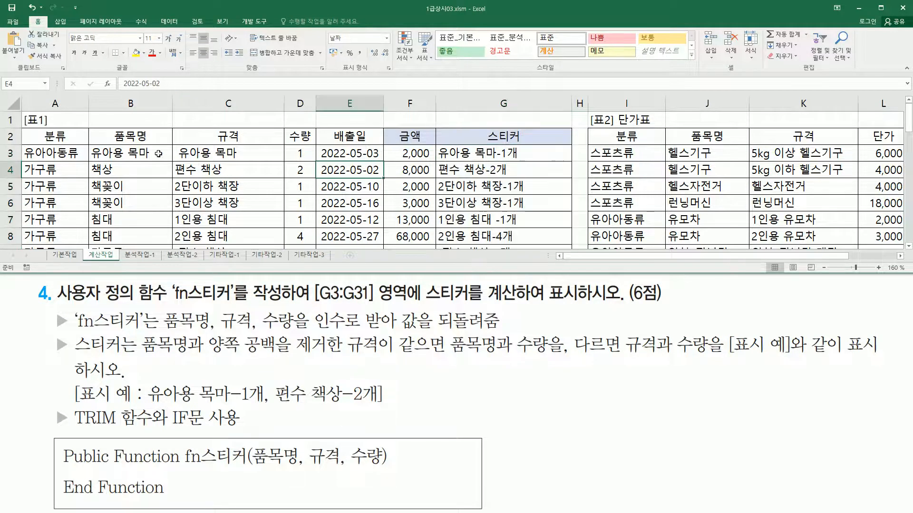
left_click_drag(170, 162, 270, 165)
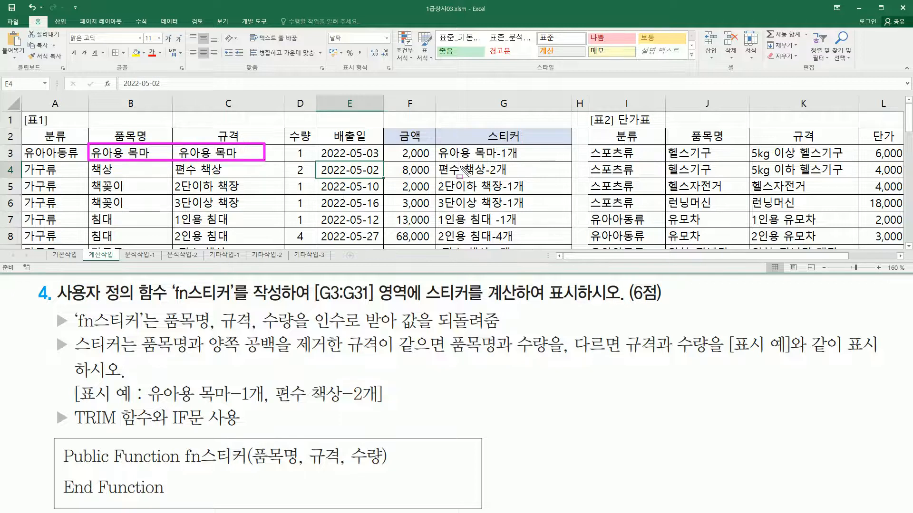
left_click_drag(440, 159, 523, 160)
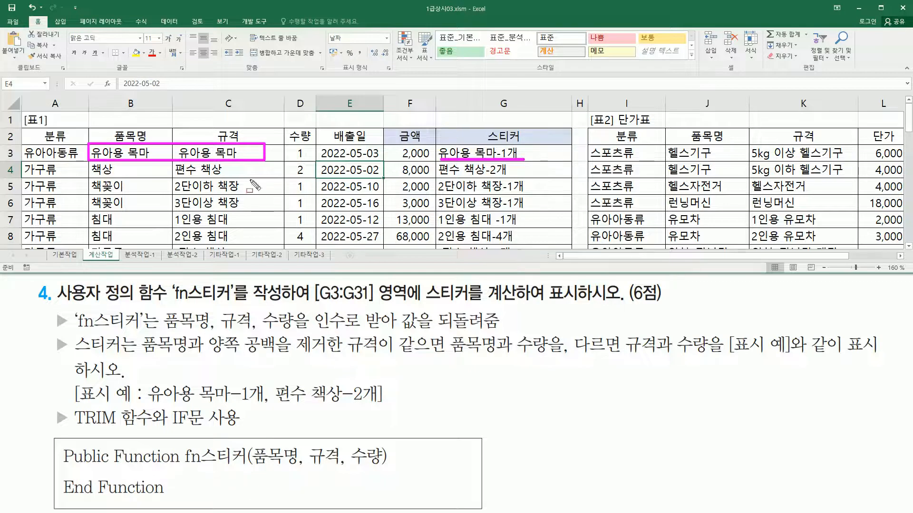
left_click_drag(90, 175, 113, 175)
left_click_drag(173, 177, 222, 176)
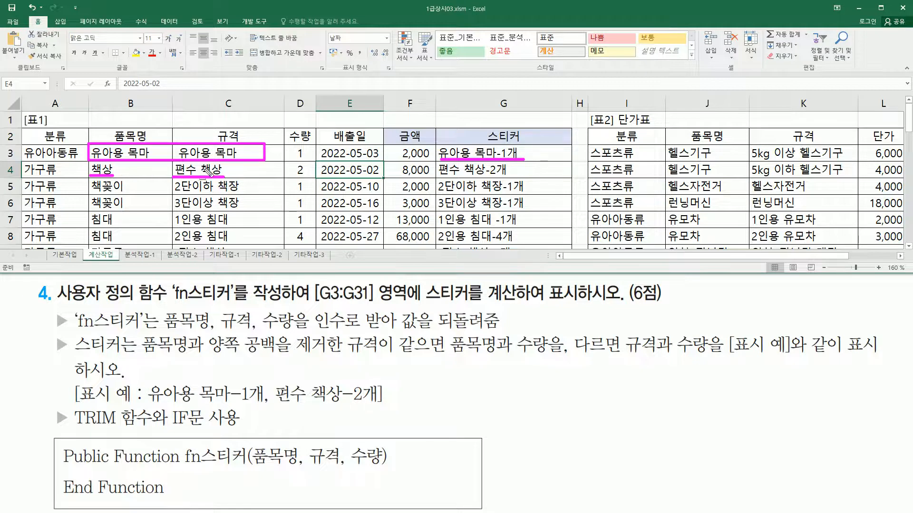
Step: Check the sticker in G4, then read task 5 about ranking 단가 in M3:M19 and examine the 순위 column of 표2
left_click_drag(436, 178, 511, 178)
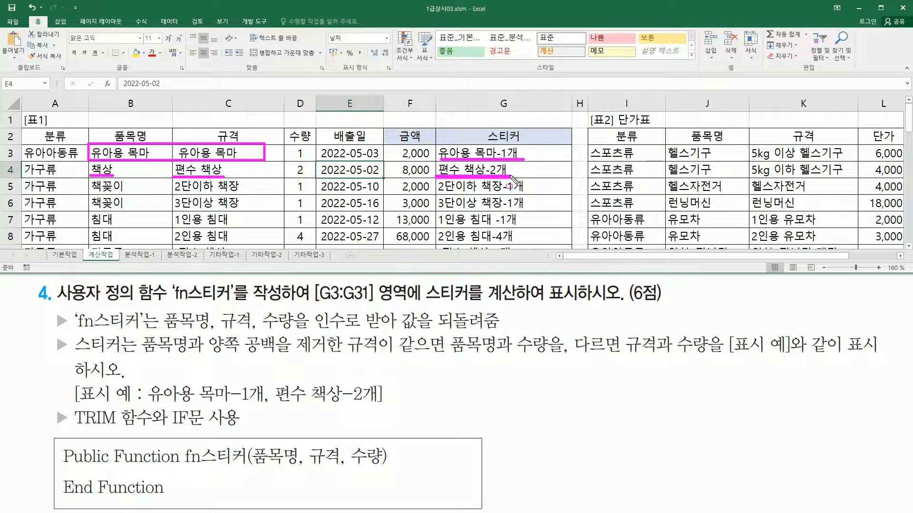
key("Escape")
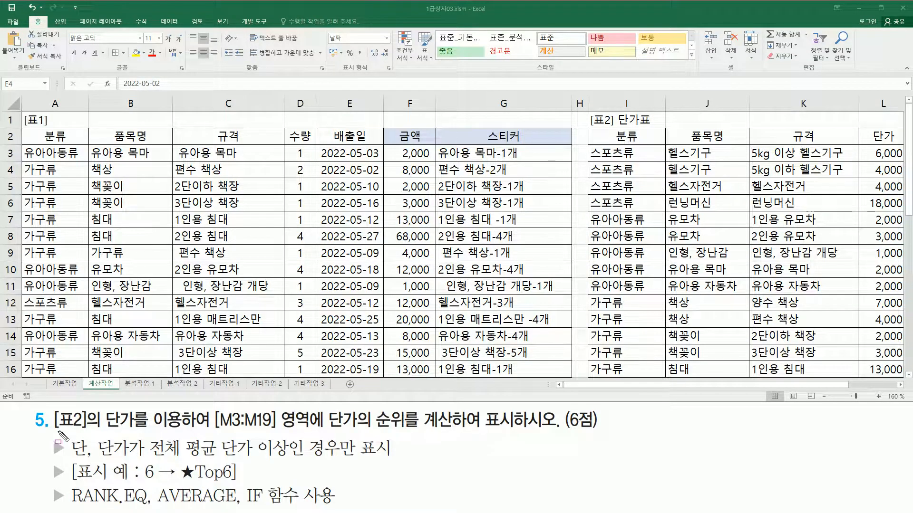
mouse_move(54, 431)
left_mouse_down()
mouse_move(128, 430)
mouse_move(149, 410)
mouse_move(183, 409)
mouse_move(237, 429)
mouse_move(311, 429)
mouse_move(328, 411)
mouse_move(415, 430)
mouse_move(562, 432)
left_mouse_up()
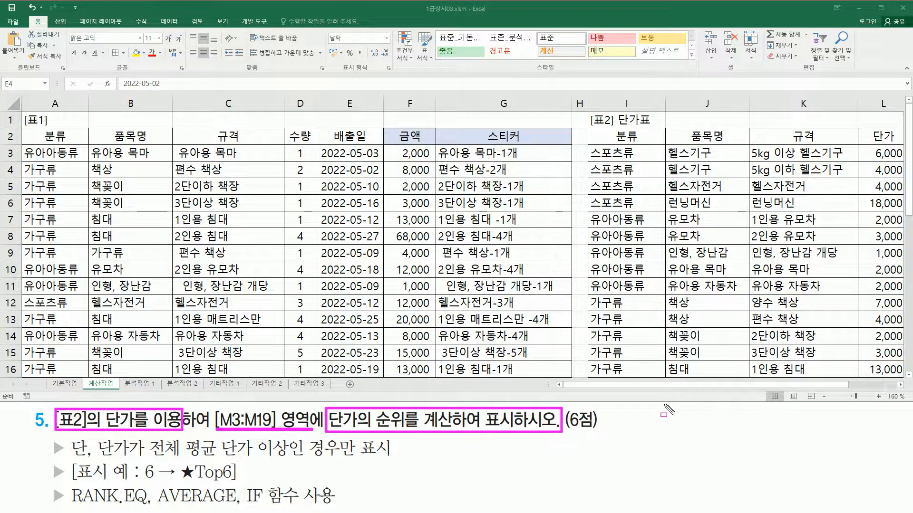
mouse_move(587, 110)
left_mouse_down()
mouse_move(616, 135)
mouse_move(638, 130)
left_mouse_up()
key("Escape")
left_click(860, 384)
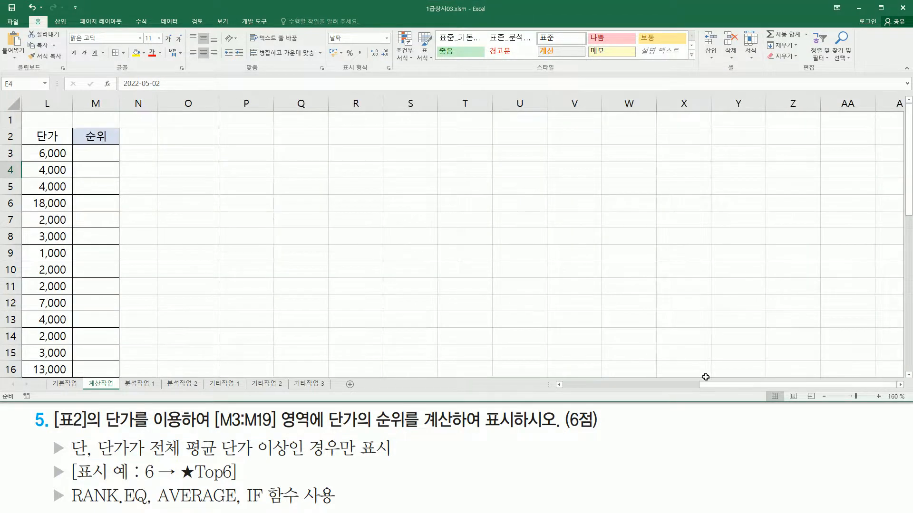
left_click(559, 384)
left_click(559, 385)
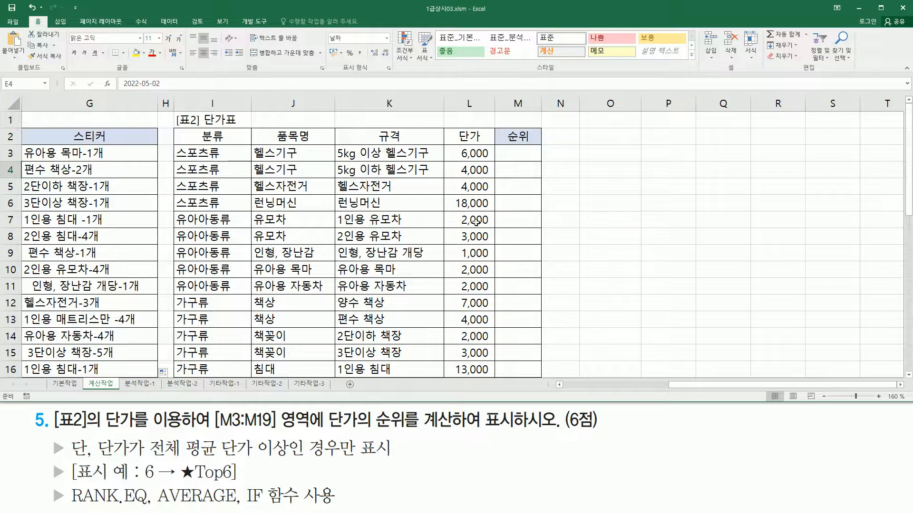
mouse_move(505, 150)
left_mouse_down()
mouse_move(519, 379)
mouse_move(527, 377)
left_mouse_up()
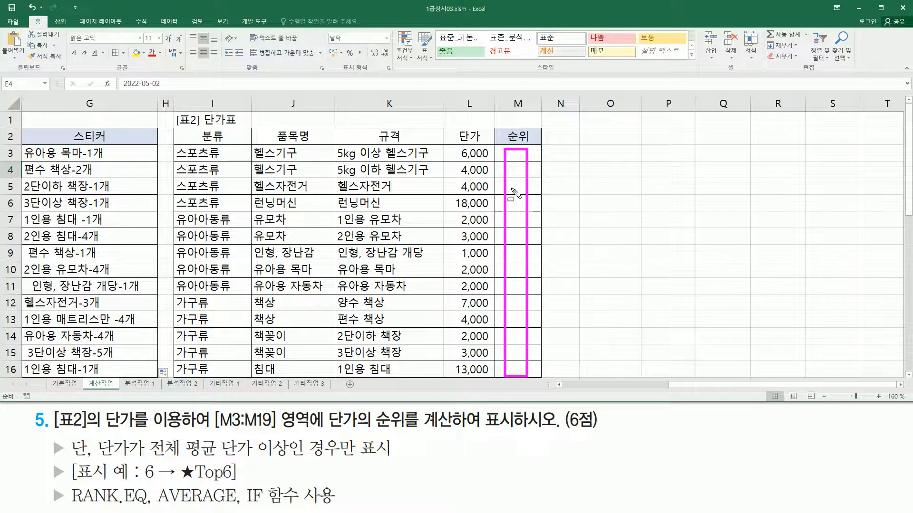
mouse_move(322, 405)
left_mouse_down()
mouse_move(335, 426)
mouse_move(409, 433)
left_mouse_up()
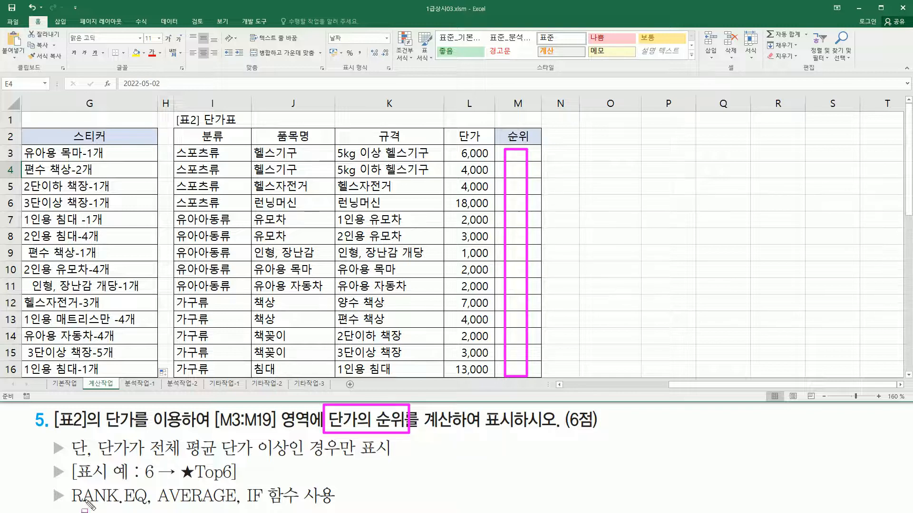
left_click_drag(71, 507, 145, 506)
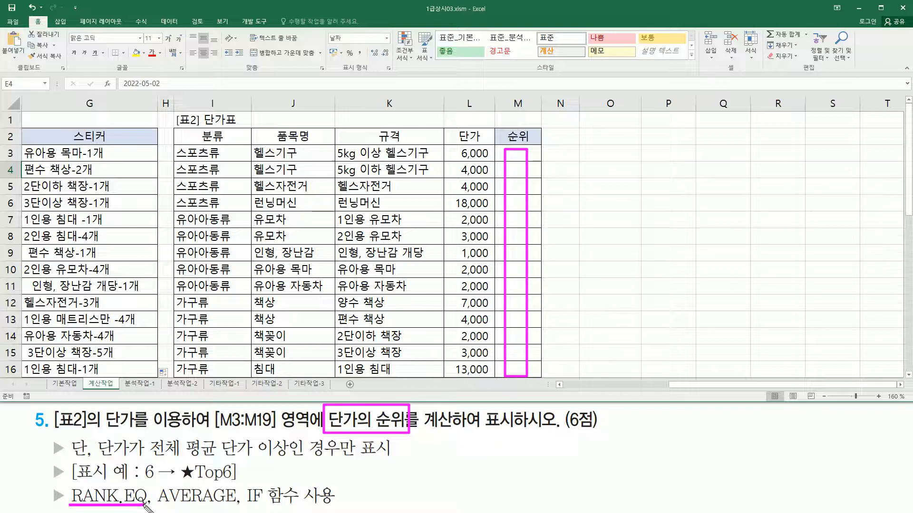
key("Escape")
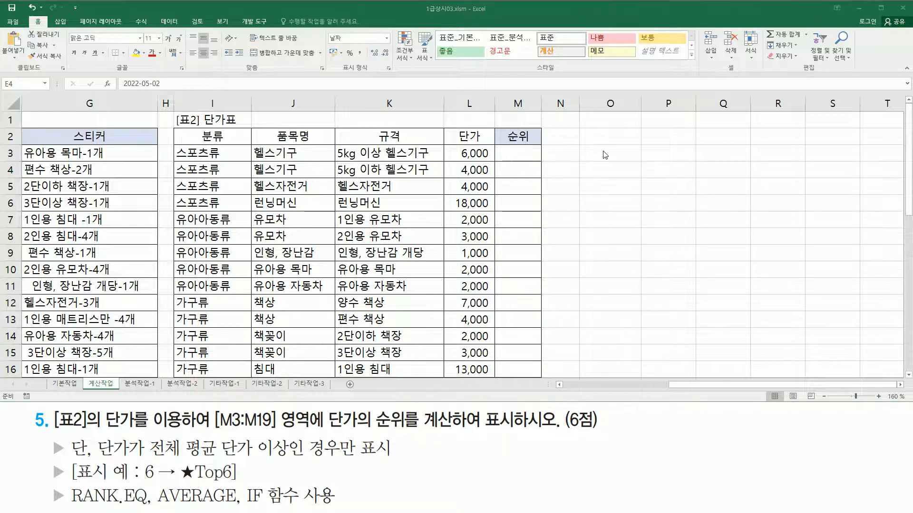
Step: Note the ranking function's syntax "rank.eq( 인수 , 범위$ , 옵션)" in cell O6 beside 표2
left_click(615, 205)
type("r")
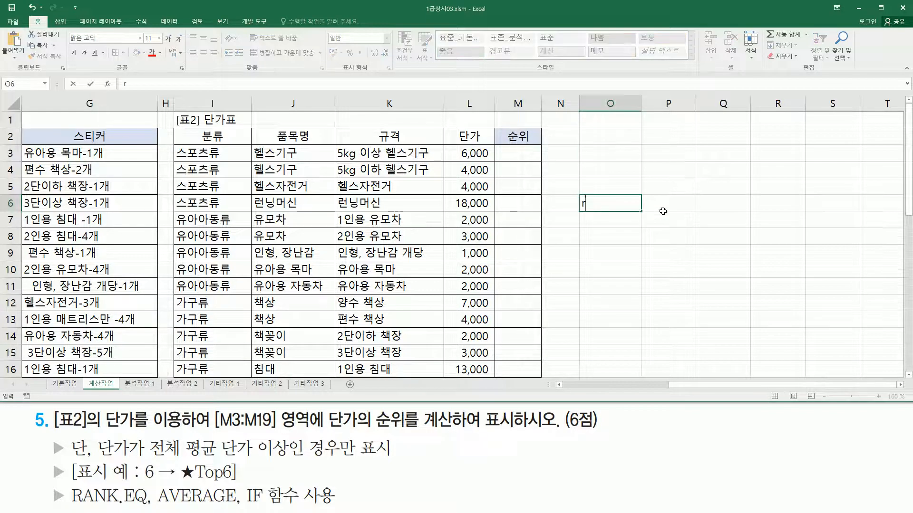
type("ank.eq( 인수 , 범위")
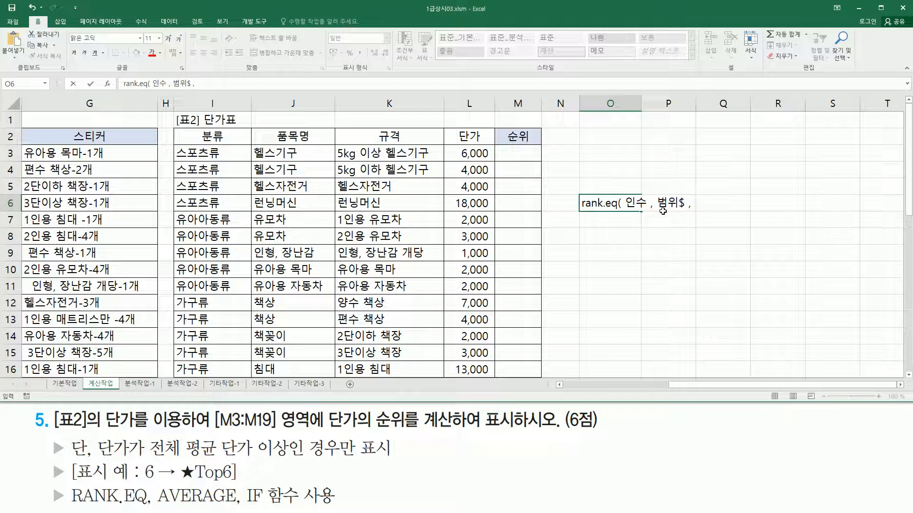
type("옵션)")
key("Return")
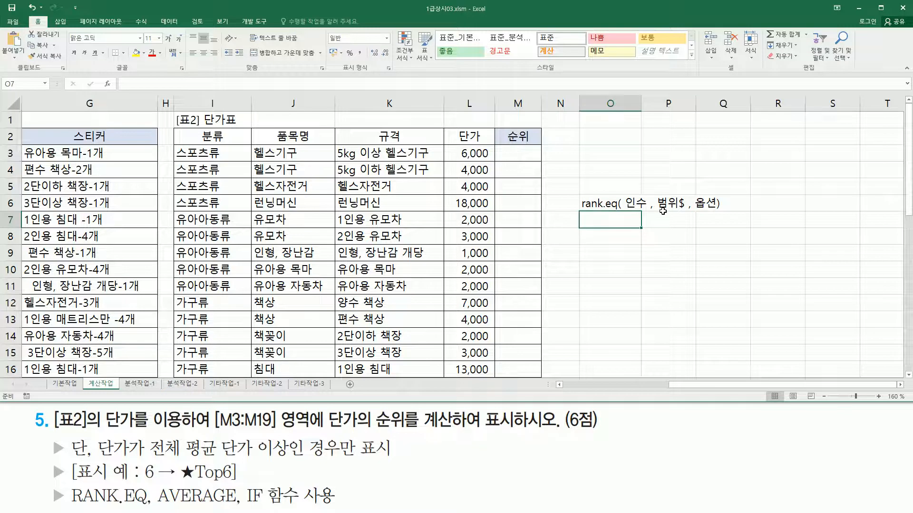
Step: List the option values 0(생략) in O7 and 1 in O8 below the syntax note and centre both cells
type("0")
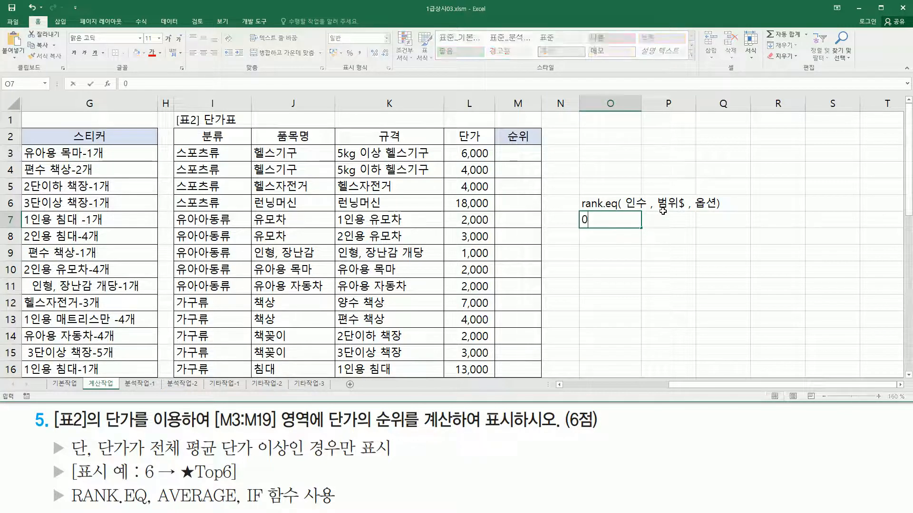
key("Return")
type("1")
key("Return")
key("Up")
key("Up")
type("(생략")
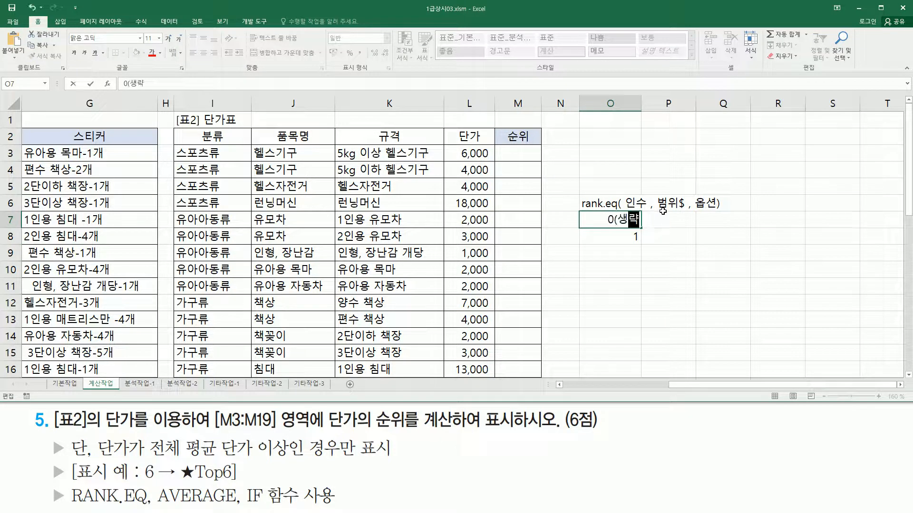
type(")")
key("Return")
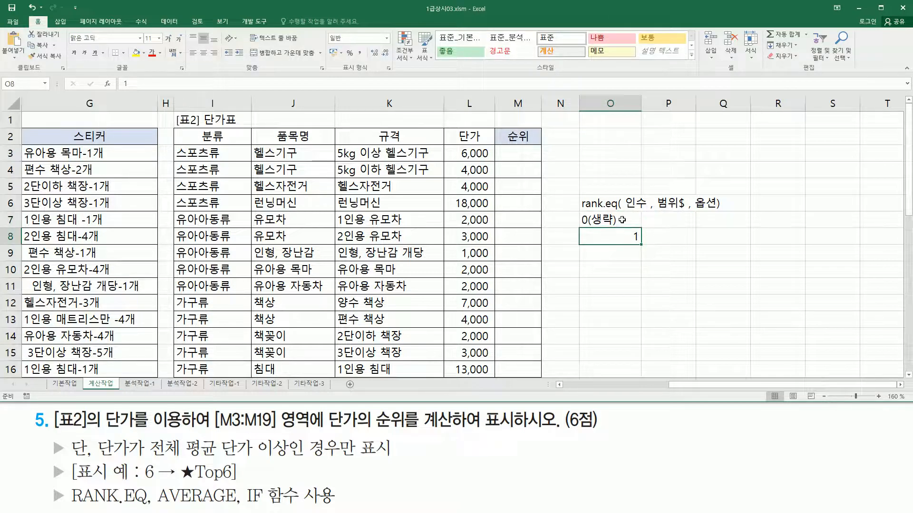
left_click_drag(621, 219, 621, 236)
left_click(204, 53)
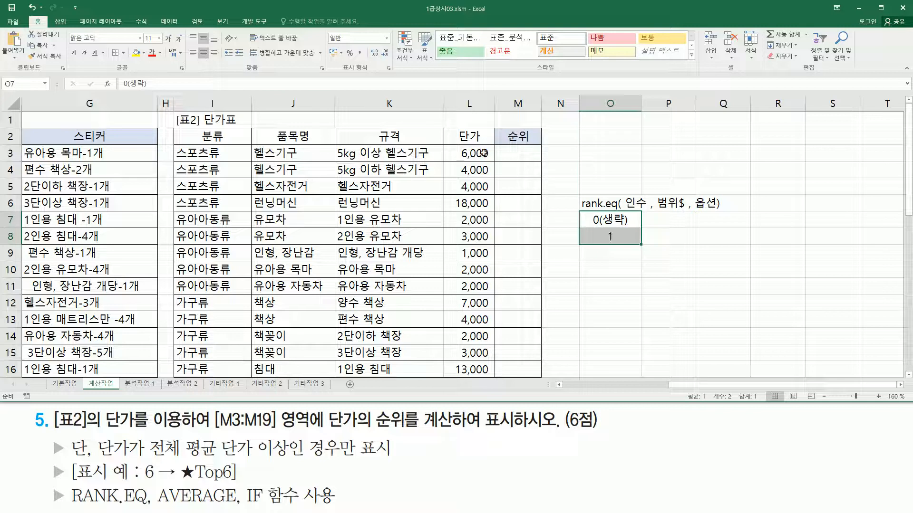
Step: Extend the option note in O8 to 1(0이외의값) and widen column O to fit the text
left_click(654, 222)
double_click(623, 238)
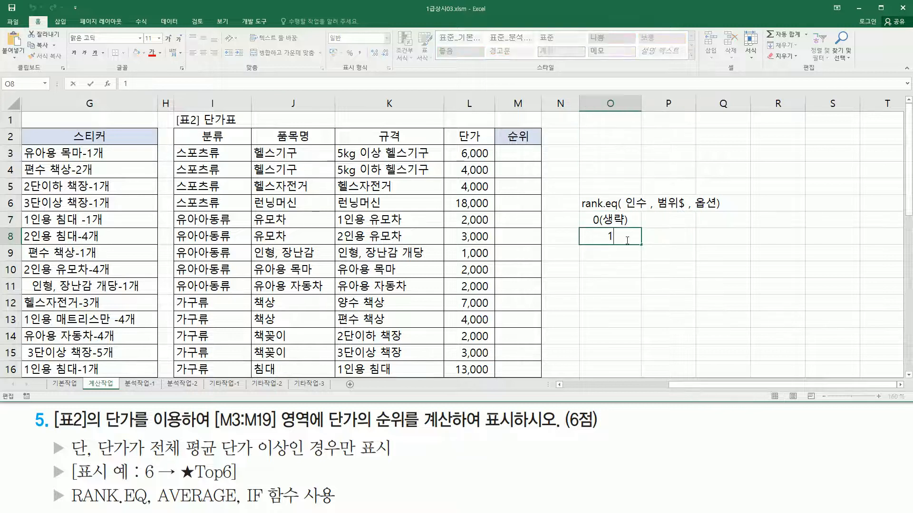
type("(0")
type("이외의값")
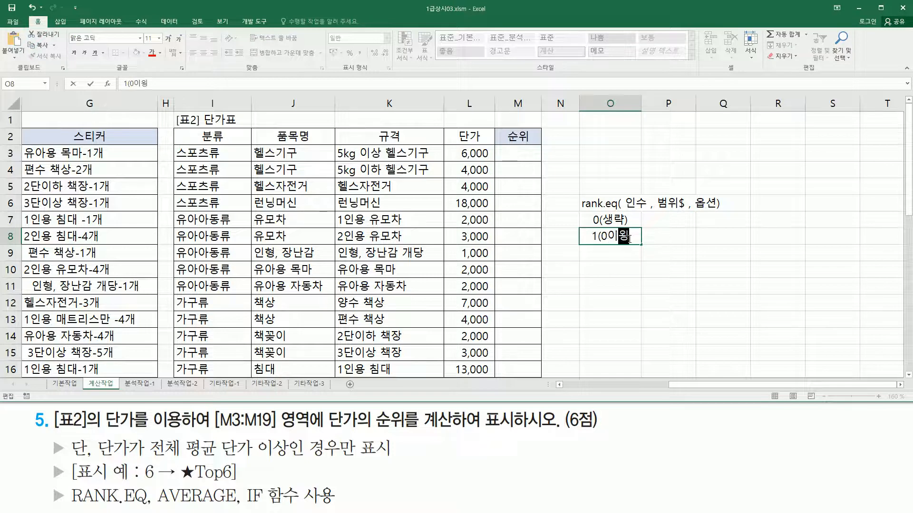
type(")")
key("Return")
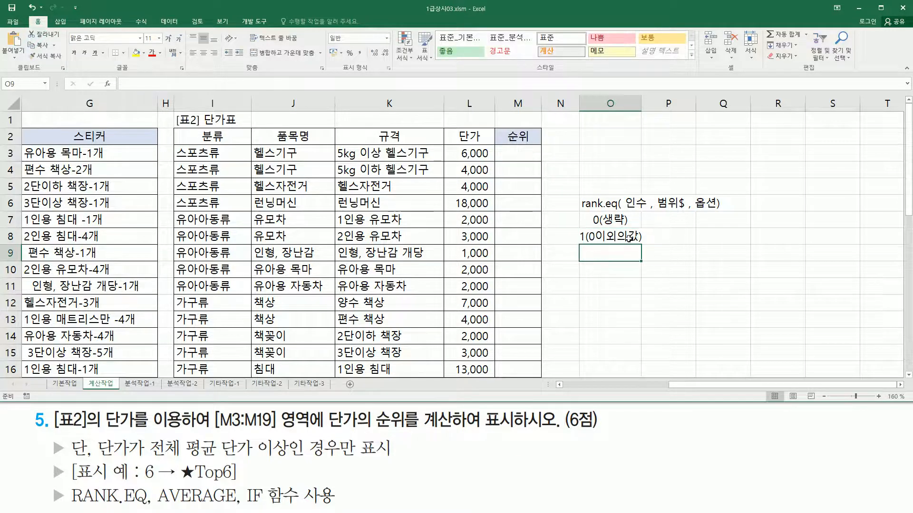
key("ctrl+2")
left_click_drag(579, 230, 586, 247)
left_click_drag(590, 241, 639, 244)
key("Escape")
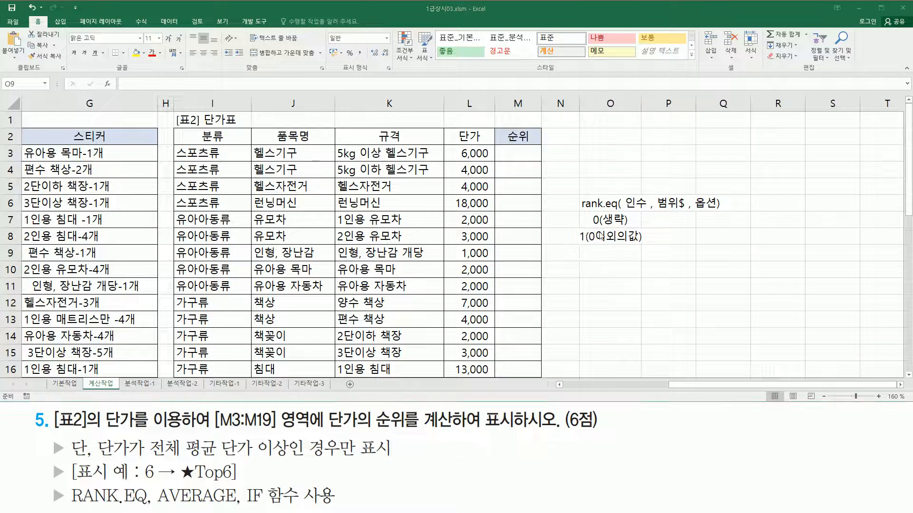
left_click_drag(589, 244, 640, 244)
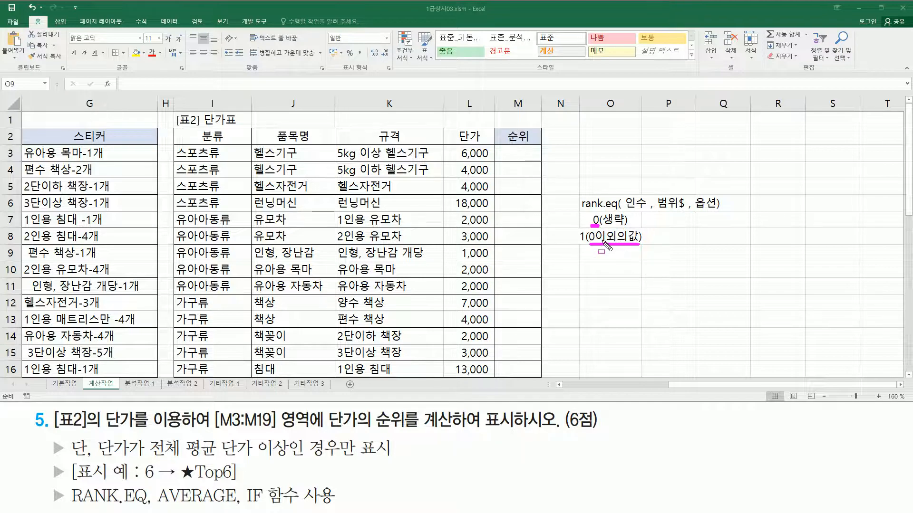
key("e")
key("Escape")
left_click_drag(642, 109, 647, 109)
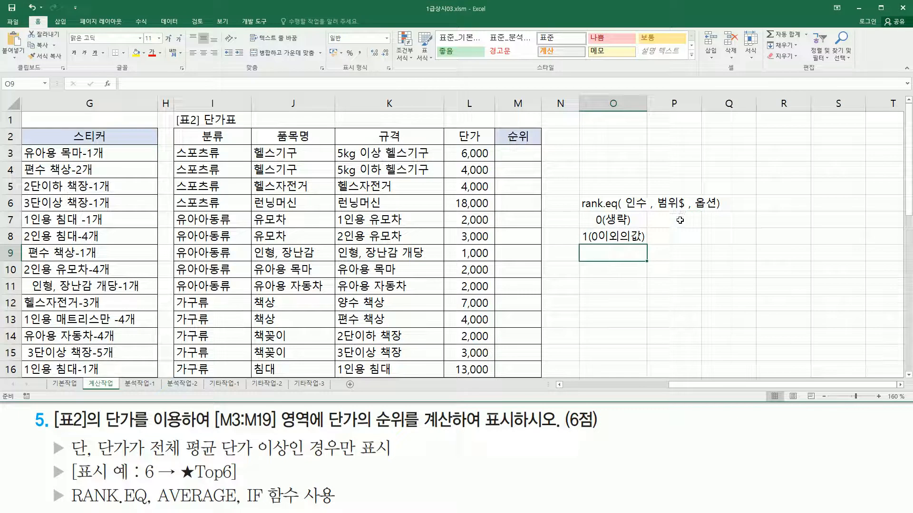
Step: Label the option values with their sort order: 내림차순 in P7 and 오름차순 in P8
left_click(679, 220)
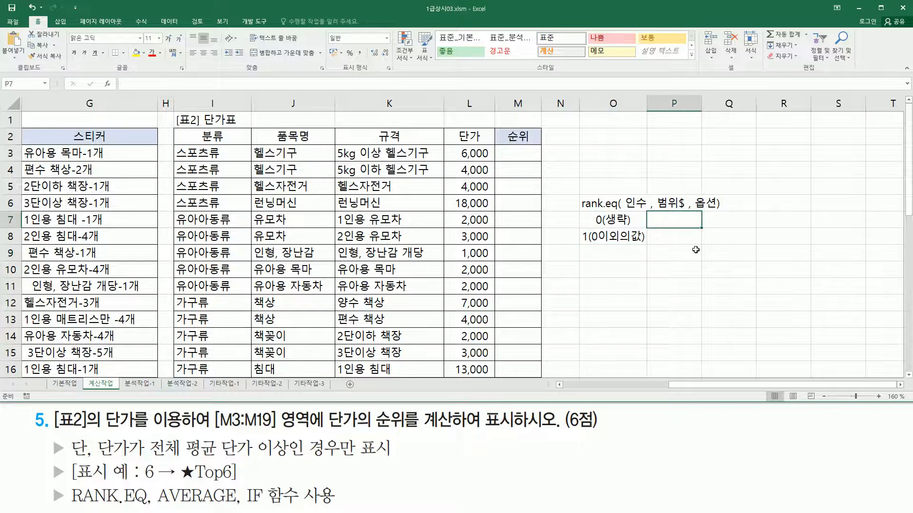
type("내림챳")
type("순")
key("Return")
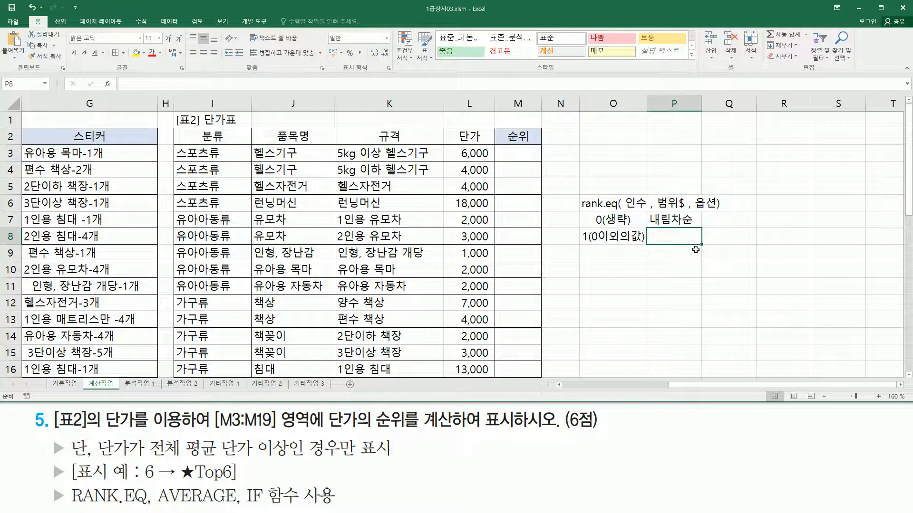
type("오름차수")
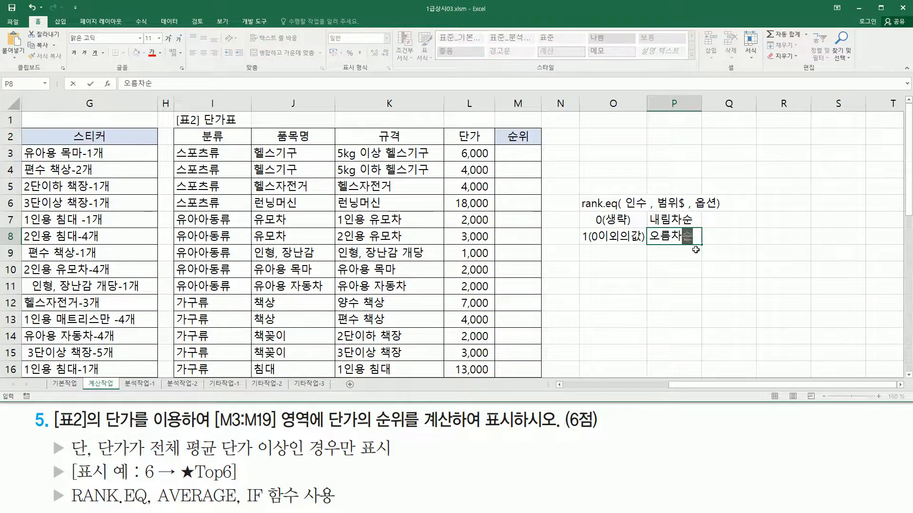
key("Return")
Step: Add the ranking meaning of each option: 높은수 1등 in Q7 and 낮은수 1등 in Q8
key("Up")
key("Up")
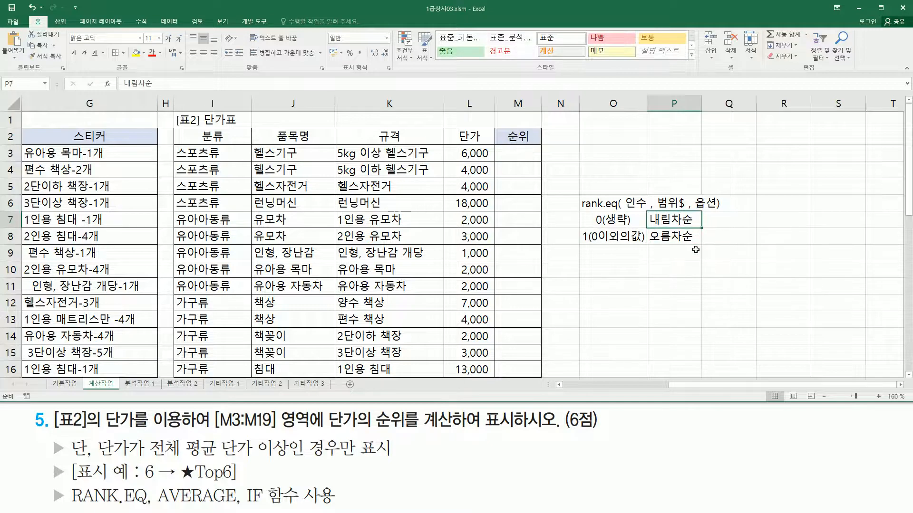
key("Right")
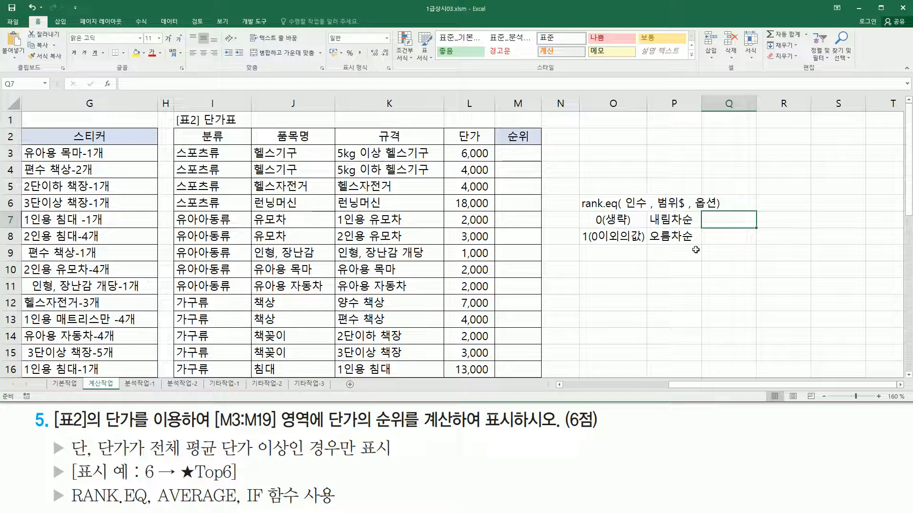
type("노")
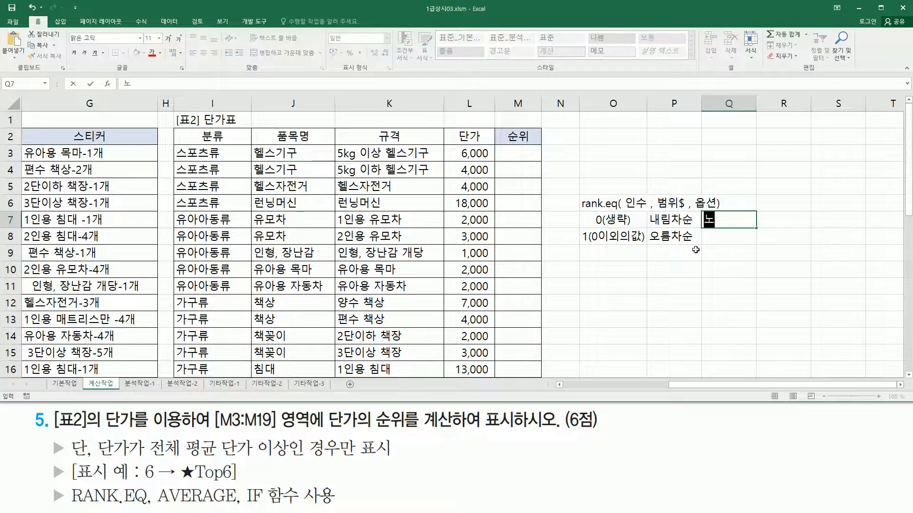
type("ㅍ은수 1등")
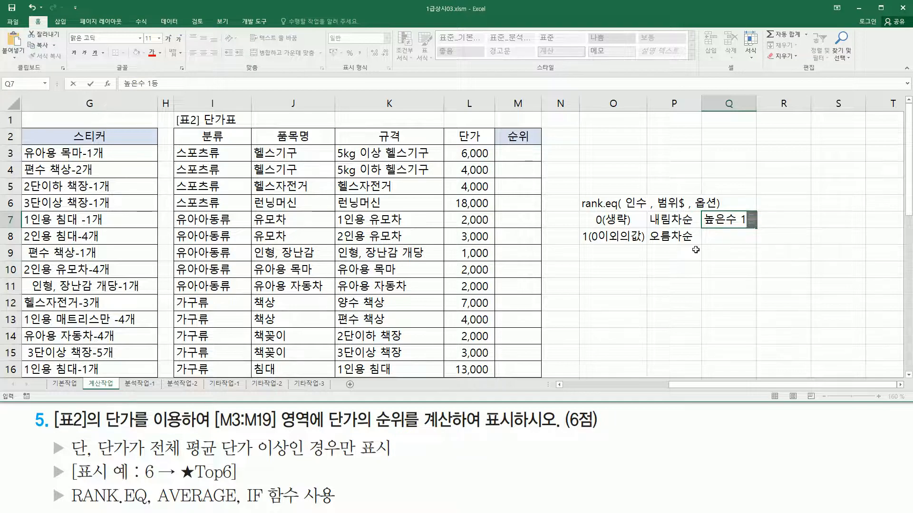
key("Return")
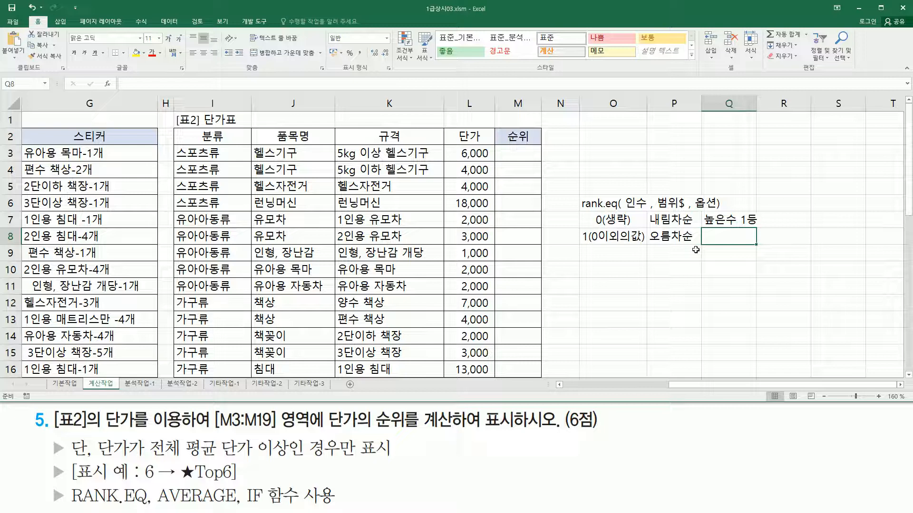
type("낮은수")
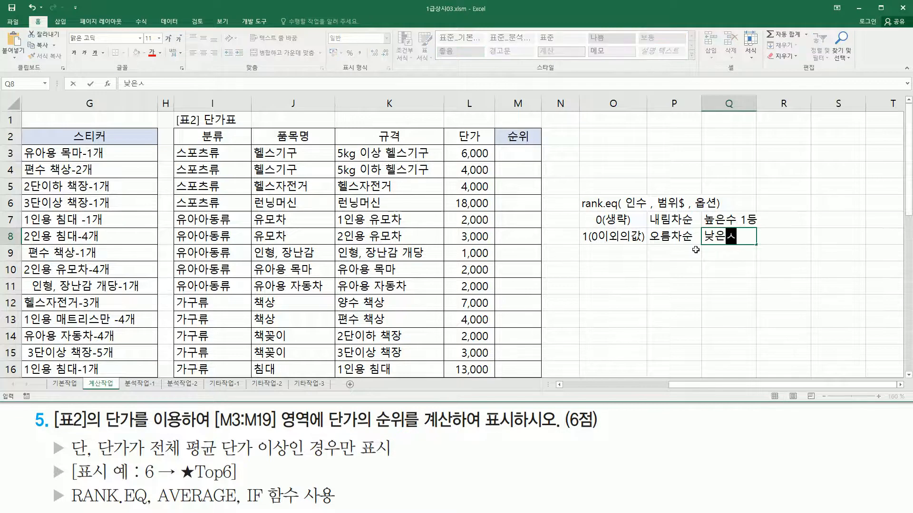
type(" 1등")
key("Return")
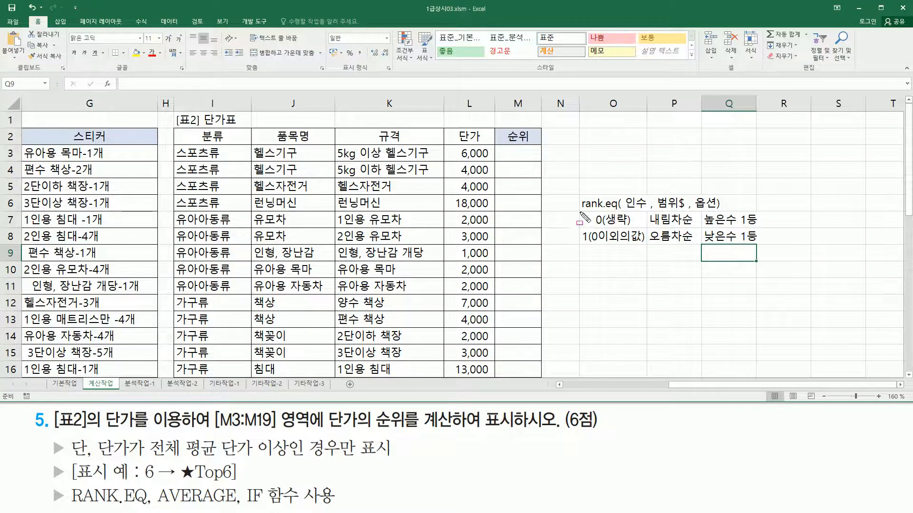
left_click_drag(581, 214, 720, 209)
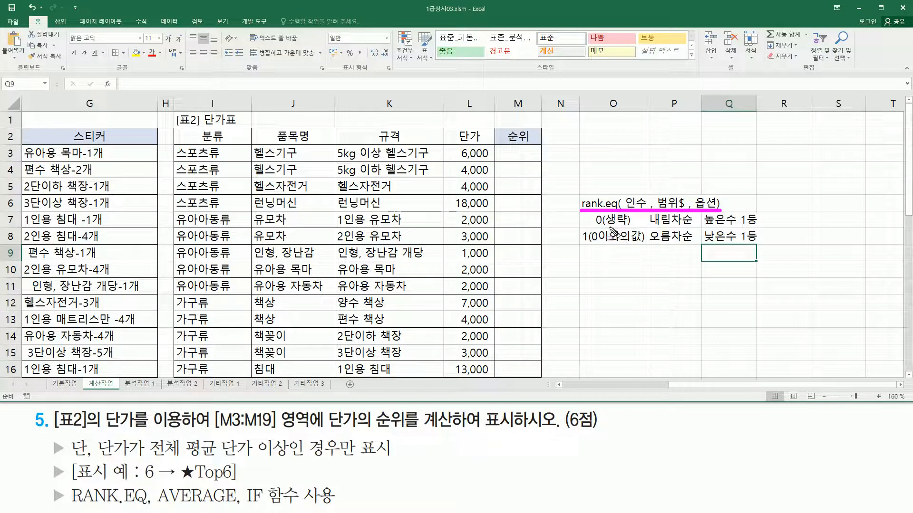
left_click_drag(607, 228, 623, 227)
key("Escape")
Step: Start a RANK.EQ formula in M3 that ranks L3 within the price range L3:L19
left_click(517, 153)
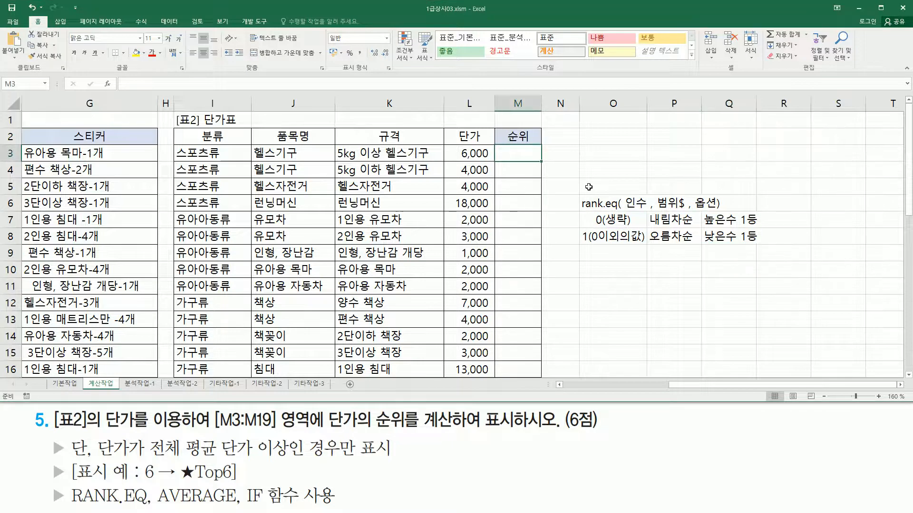
type("=r")
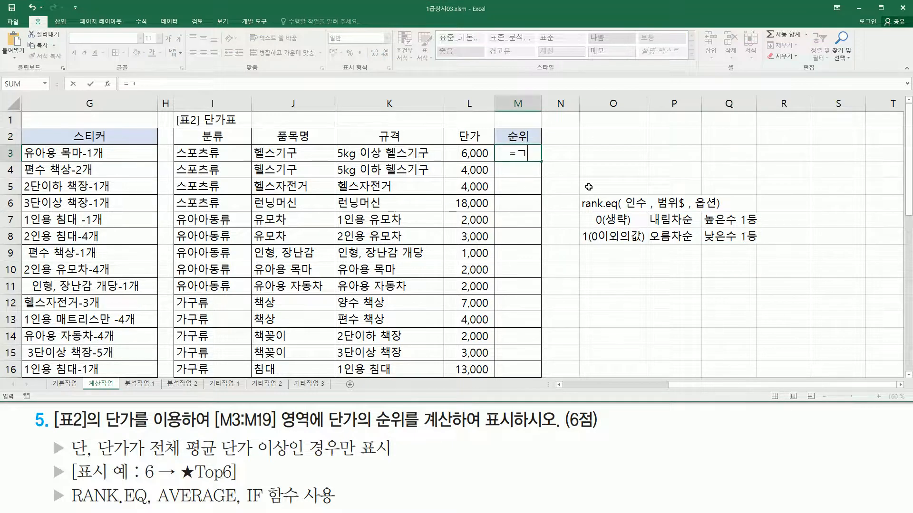
type("ank")
type("e")
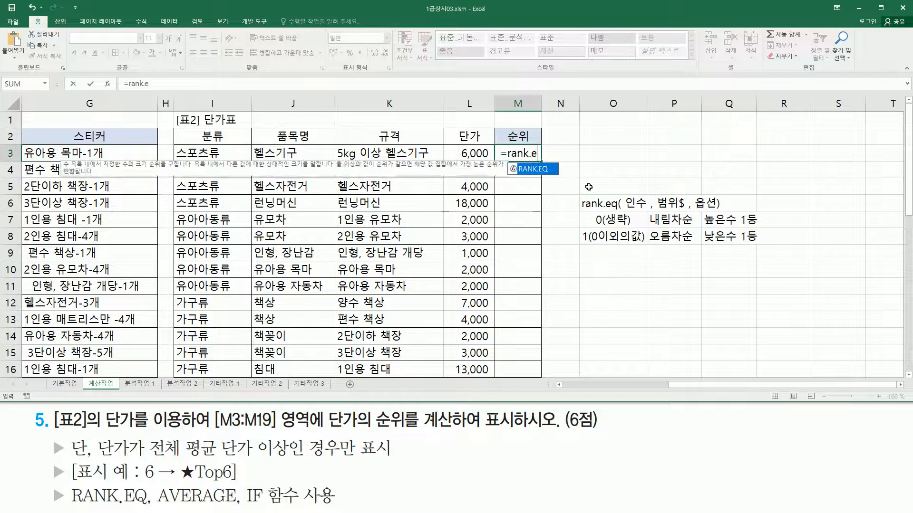
key("Tab")
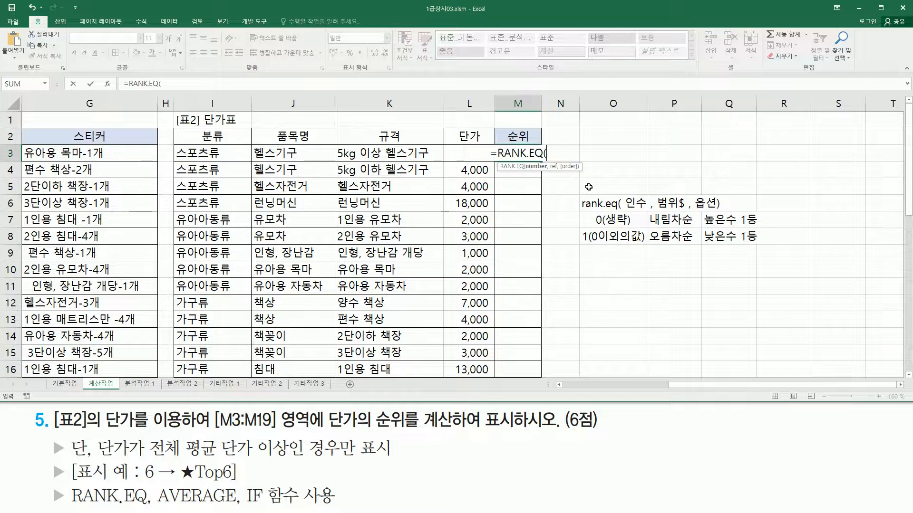
left_click(484, 174)
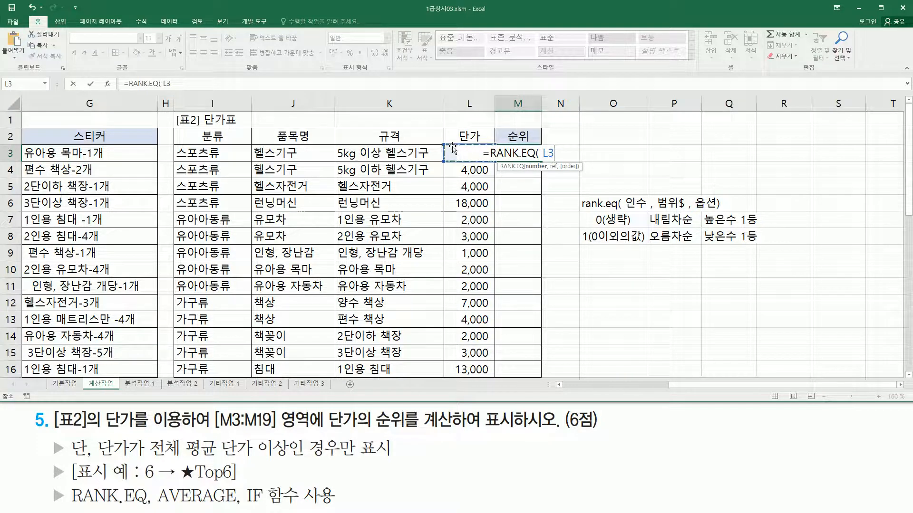
type(",")
left_click_drag(449, 158, 482, 335)
scroll(483, 335, "up", 2)
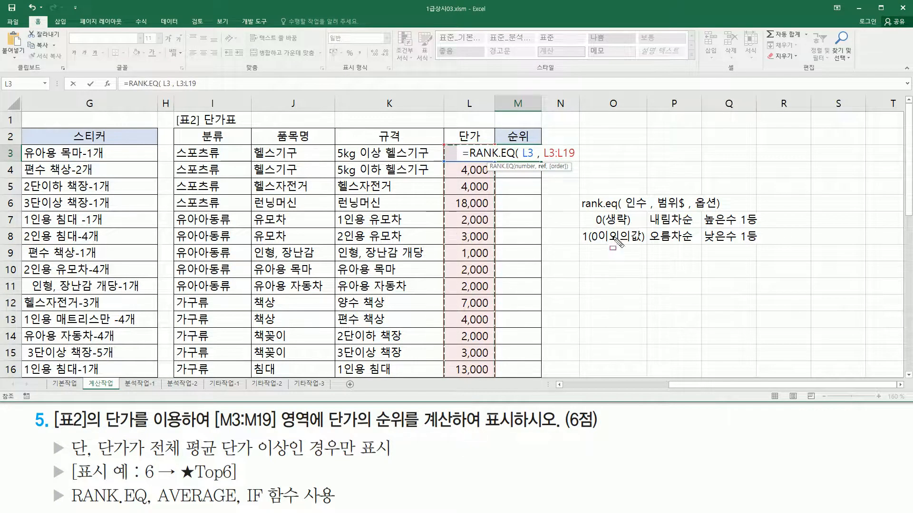
mouse_move(509, 167)
left_mouse_down()
mouse_move(525, 173)
mouse_move(530, 206)
left_mouse_up()
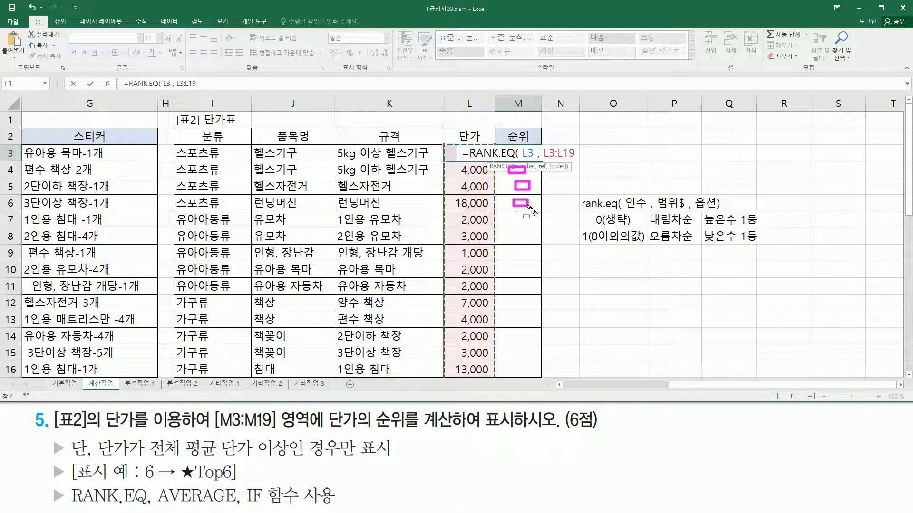
left_click_drag(513, 289, 537, 291)
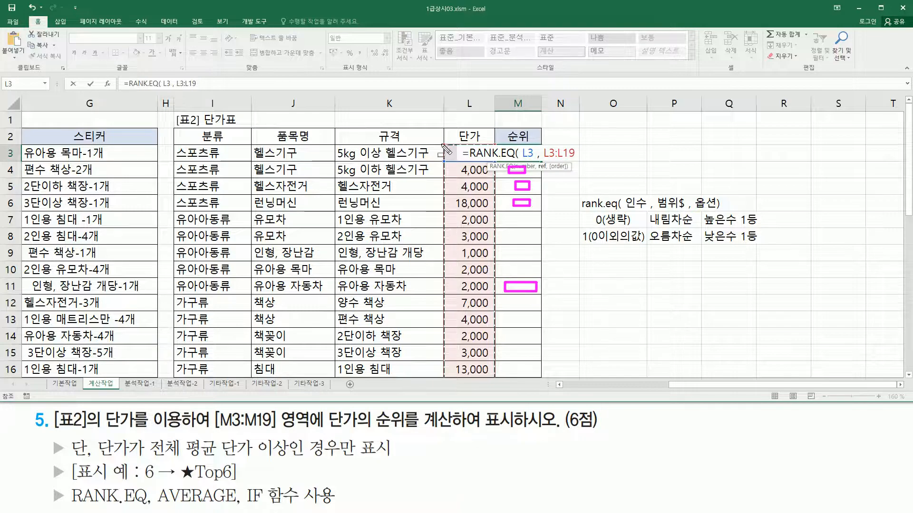
left_click_drag(443, 143, 496, 384)
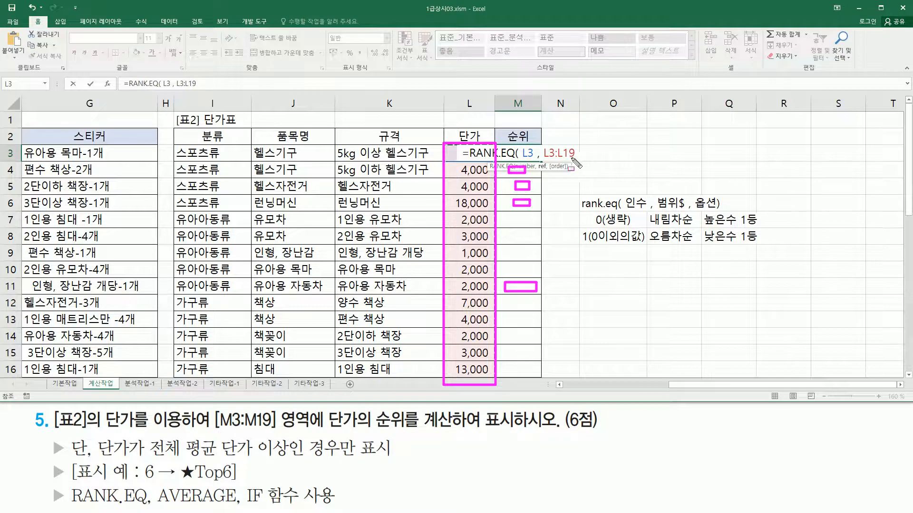
key("Escape")
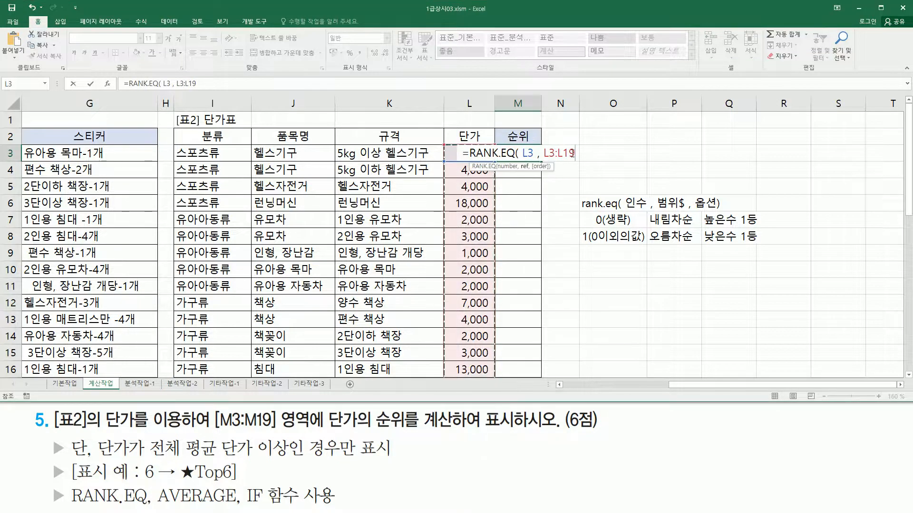
Step: Make the ranking range absolute as $L$3:$L$19 and complete the RANK.EQ formula in M3 without an order option
key("F4")
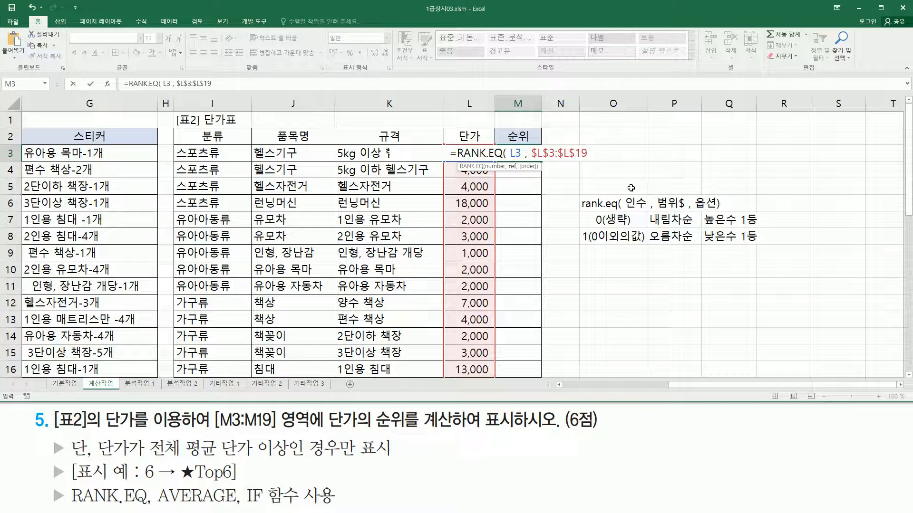
type(")")
key("Return")
Step: Fill the rank formula from M3 down to M19
left_click(507, 153)
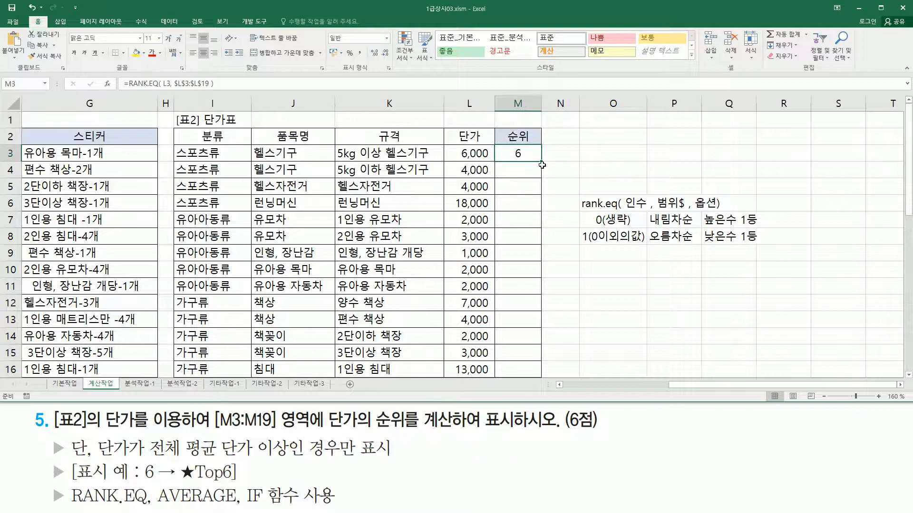
left_click_drag(541, 162, 526, 369)
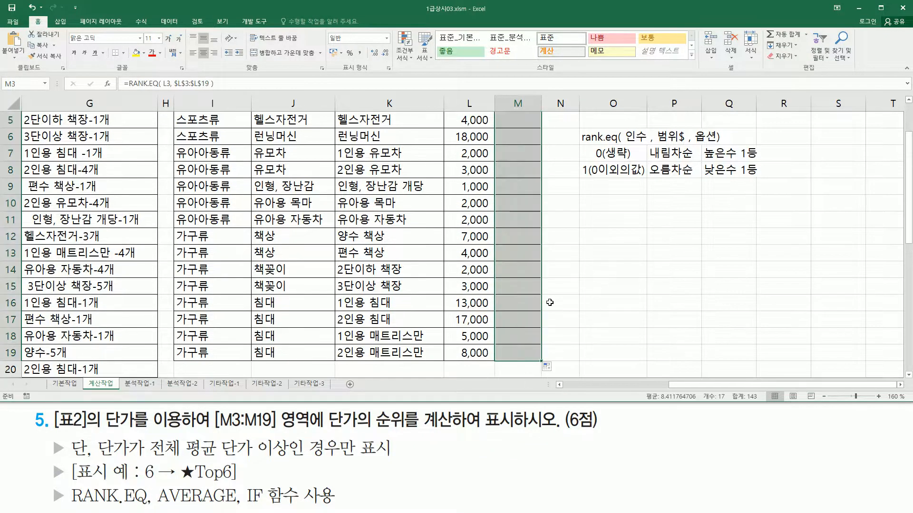
scroll(550, 303, "up", 2)
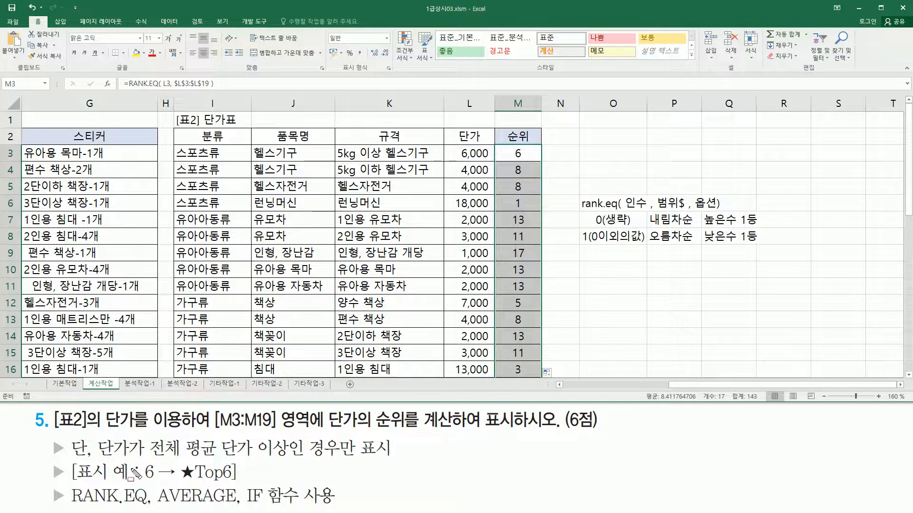
mouse_move(99, 460)
left_mouse_down()
mouse_move(138, 461)
mouse_move(139, 440)
mouse_move(164, 458)
mouse_move(356, 460)
left_mouse_up()
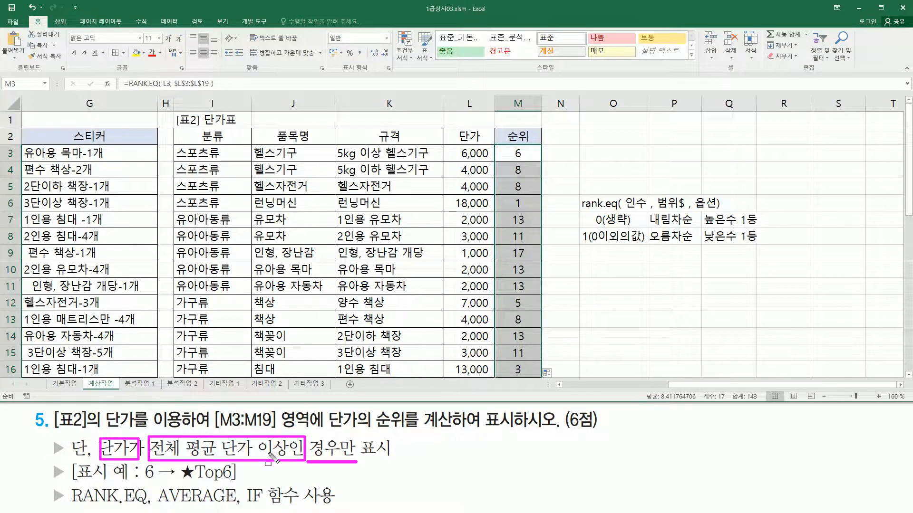
left_click_drag(242, 507, 307, 510)
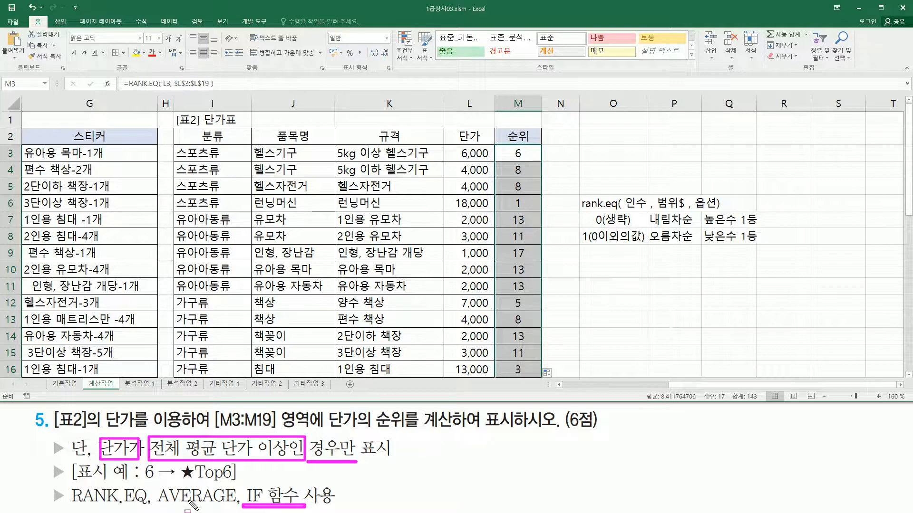
left_click_drag(159, 505, 237, 505)
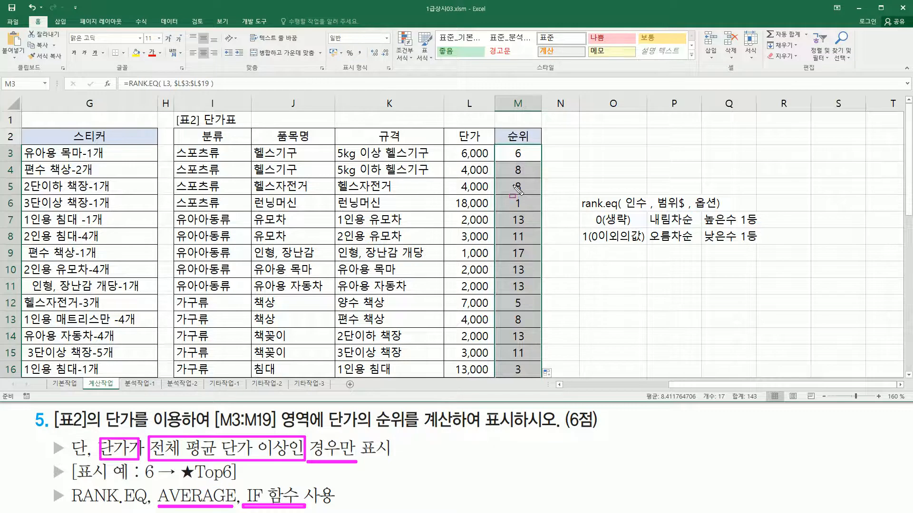
key("Escape")
Step: Reopen the M3 formula and cut out the whole RANK.EQ expression, keeping only the equals sign
left_click(526, 155)
double_click(519, 152)
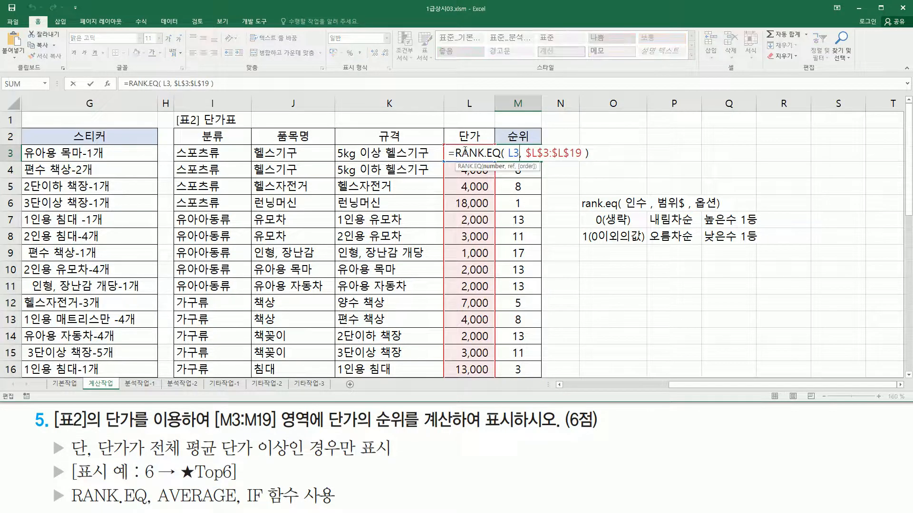
left_click_drag(458, 155, 628, 158)
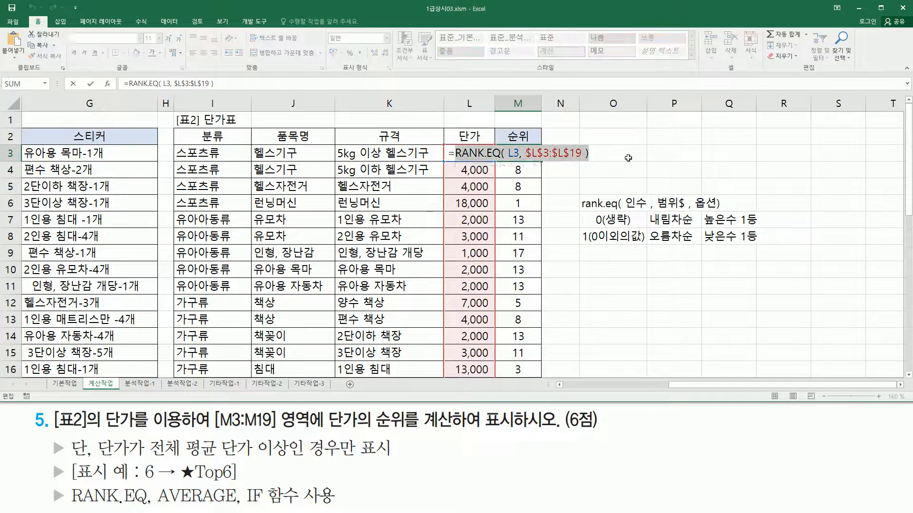
key("Delete")
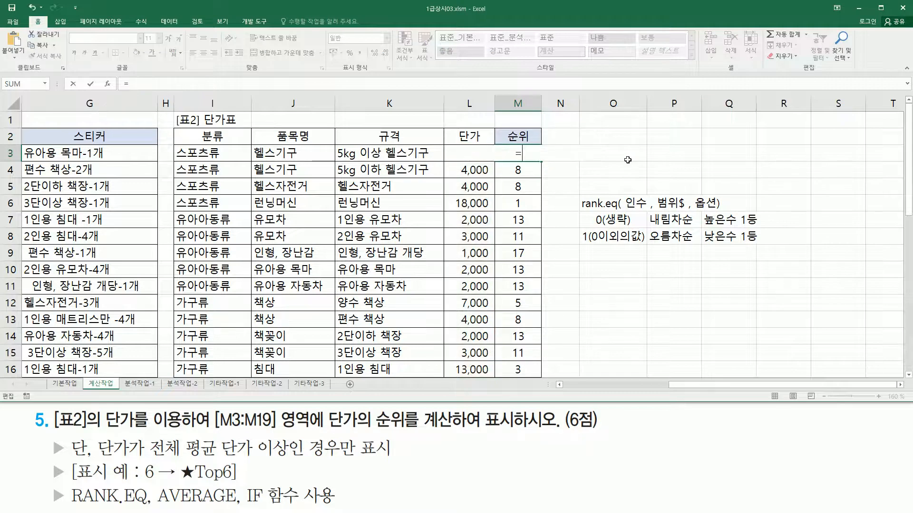
Step: Start an IF formula in M3 whose condition tests L3 >= AVERAGE
type("if")
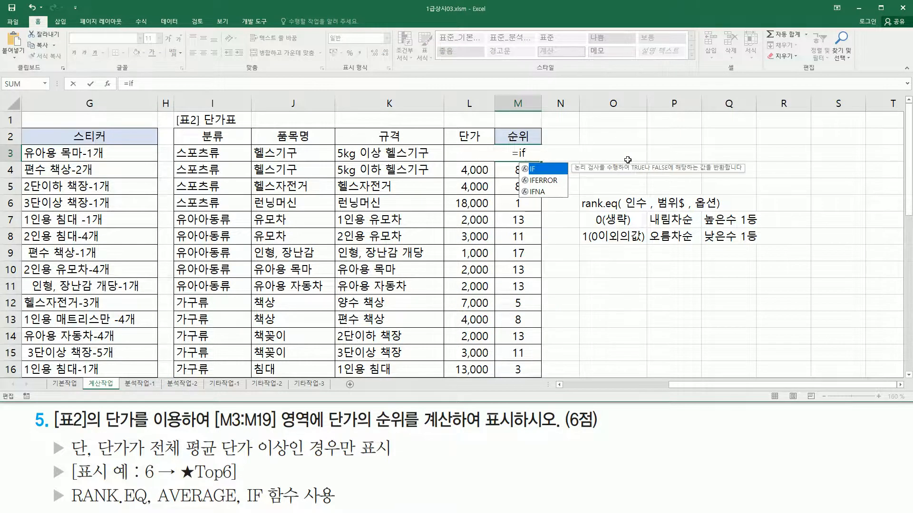
type("(")
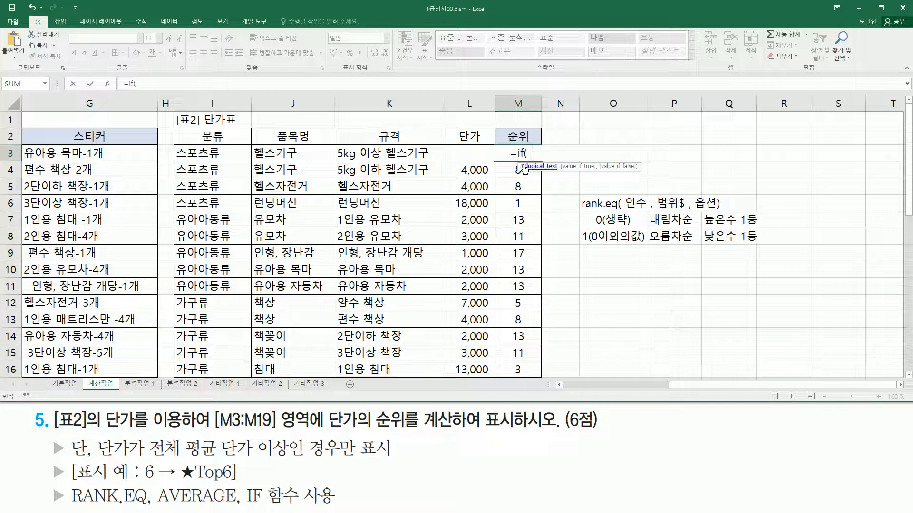
left_click(465, 174)
key("Up")
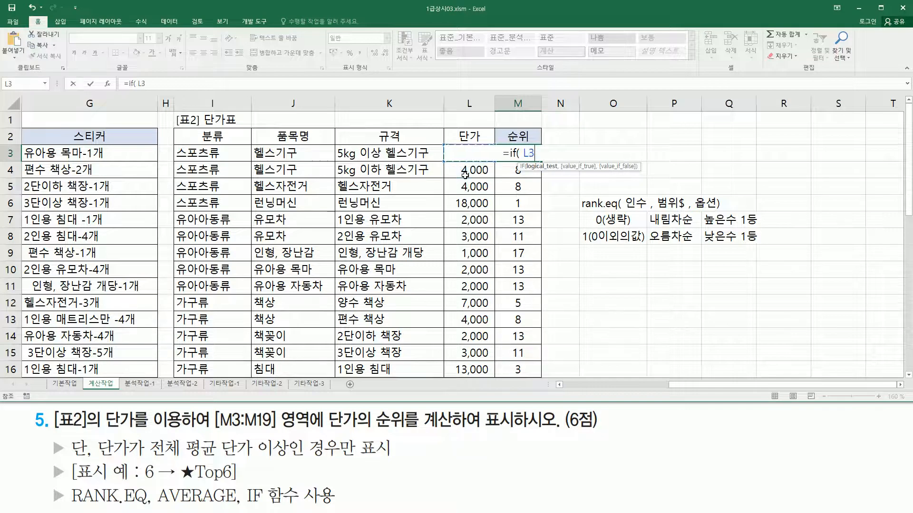
type(">=")
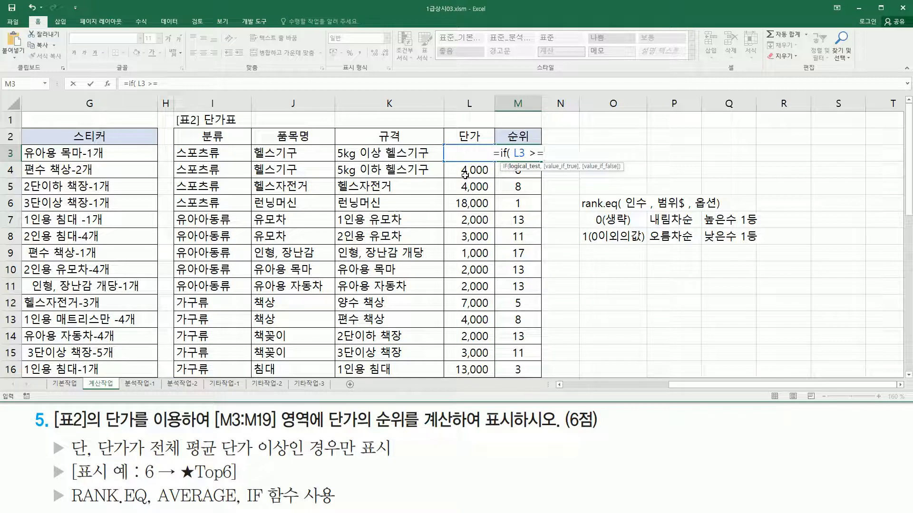
type("aver")
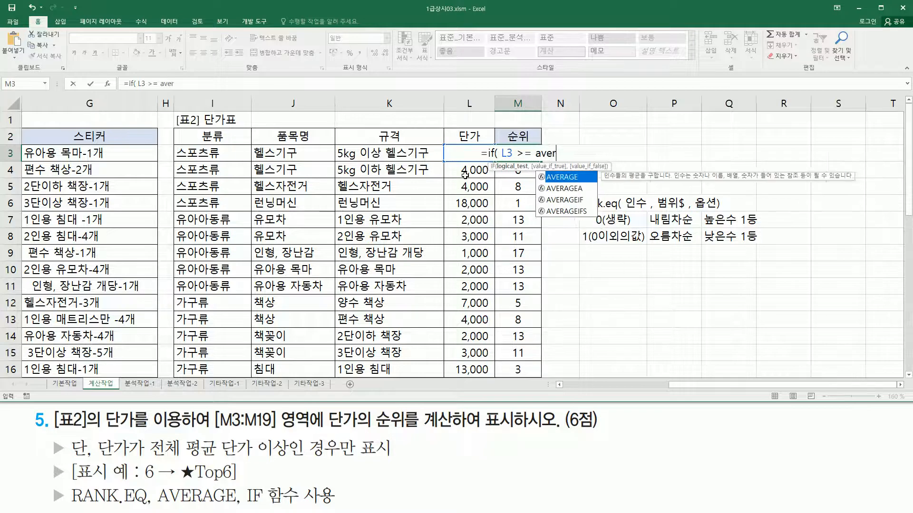
key("Tab")
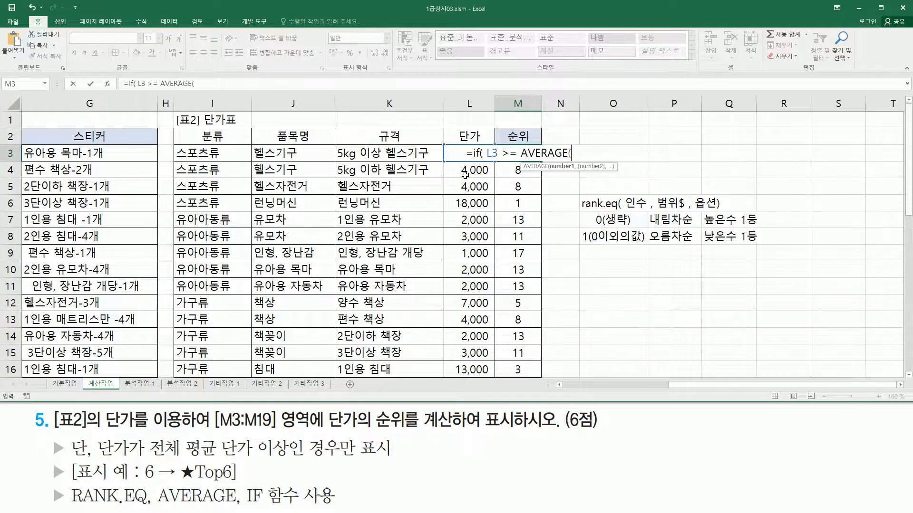
Step: Give AVERAGE the price range L3:L19, make it absolute as $L$3:$L$19 and close the function
left_click(441, 158)
left_click(440, 155)
key("shift+Down")
key("shift+Down")
key("shift+Down")
key("shift+Down")
key("shift+Down")
key("shift+Down")
key("shift+Down")
key("shift+Down")
key("shift+Down")
key("shift+Down")
key("shift+Down")
key("shift+Down")
key("shift+Down")
key("shift+Down")
key("shift+Down")
key("shift+Down")
key("shift+Down")
key("shift+Down")
key("shift+Down")
key("shift+Down")
key("shift+Up")
key("shift+Up")
key("shift+Up")
key("shift+Up")
key("shift+Up")
key("shift+Down")
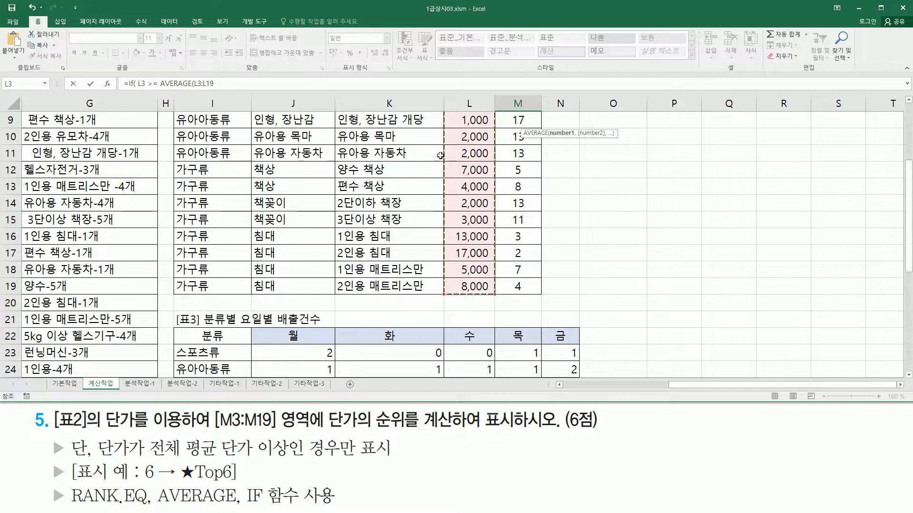
scroll(440, 155, "up", 3)
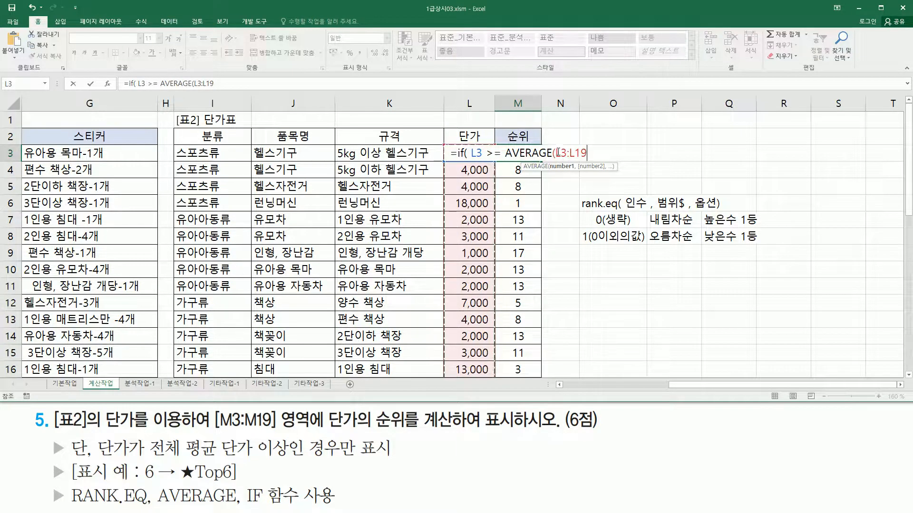
left_click_drag(555, 154, 600, 154)
key("F4")
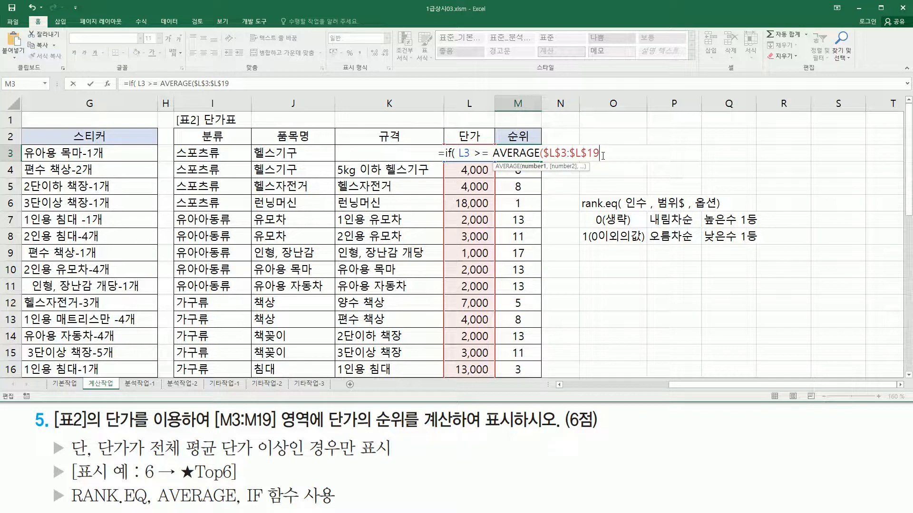
type(")")
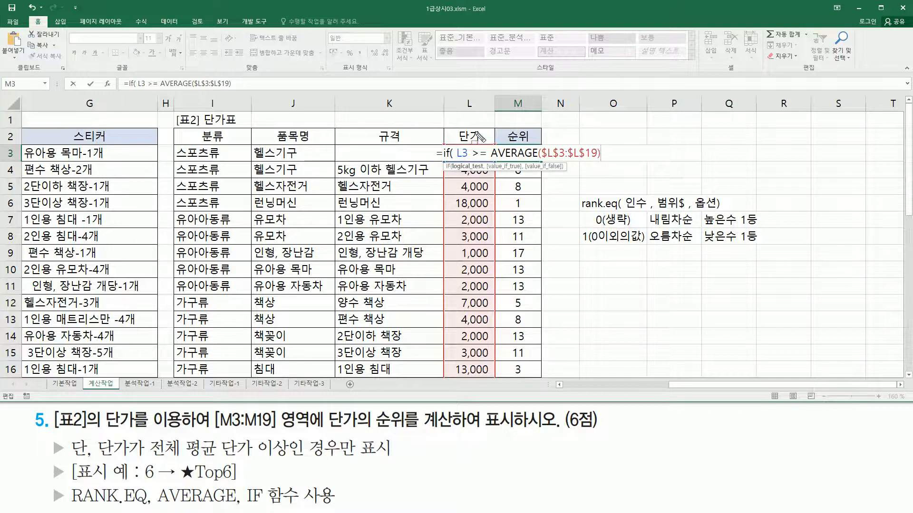
left_click_drag(464, 158, 602, 159)
key("Escape")
Step: Complete the IF arguments with RANK.EQ( L3, $L$3:$L$19 ) when true and an empty string "" when false, closing the parenthesis
left_click(613, 153)
type(",")
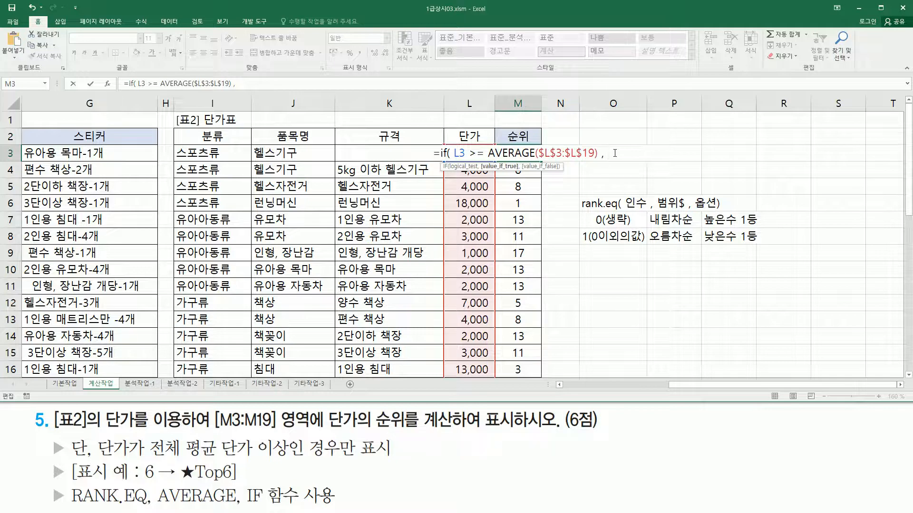
type("RANK.EQ( L3, $L$3:$L$19 )")
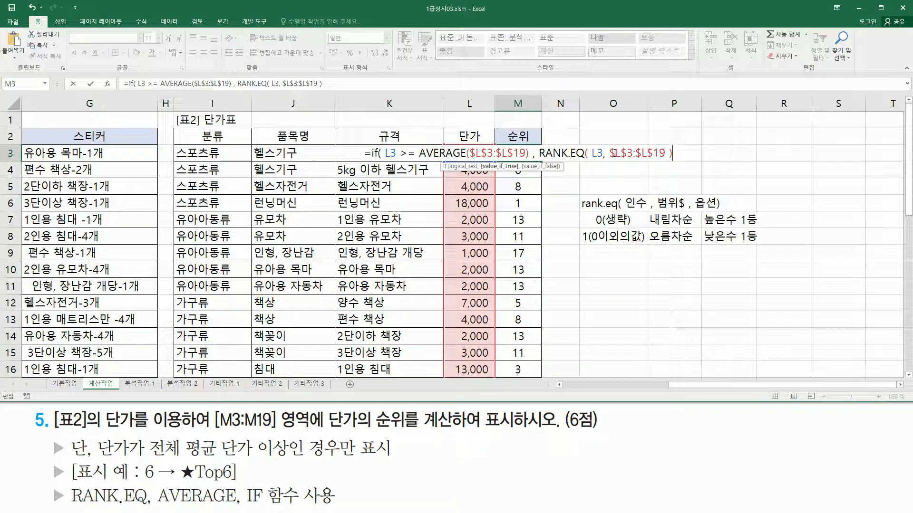
type(" , \"\"")
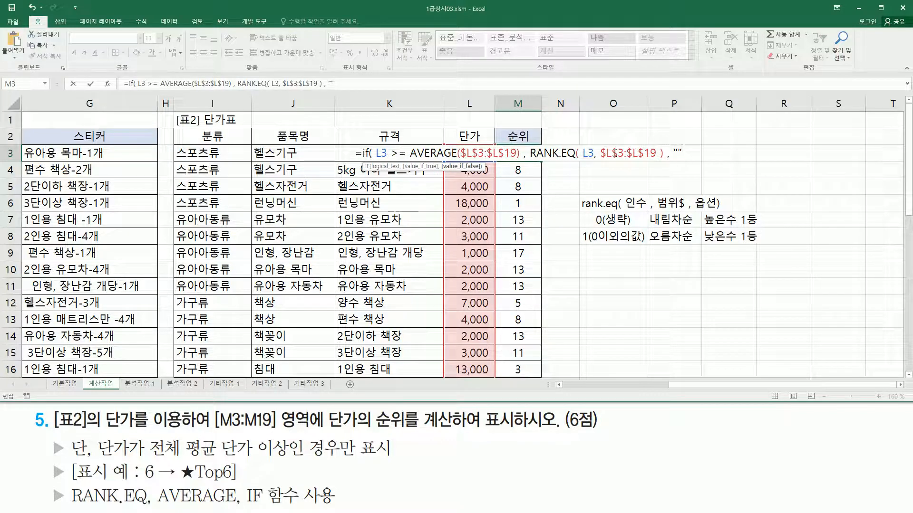
type(" )")
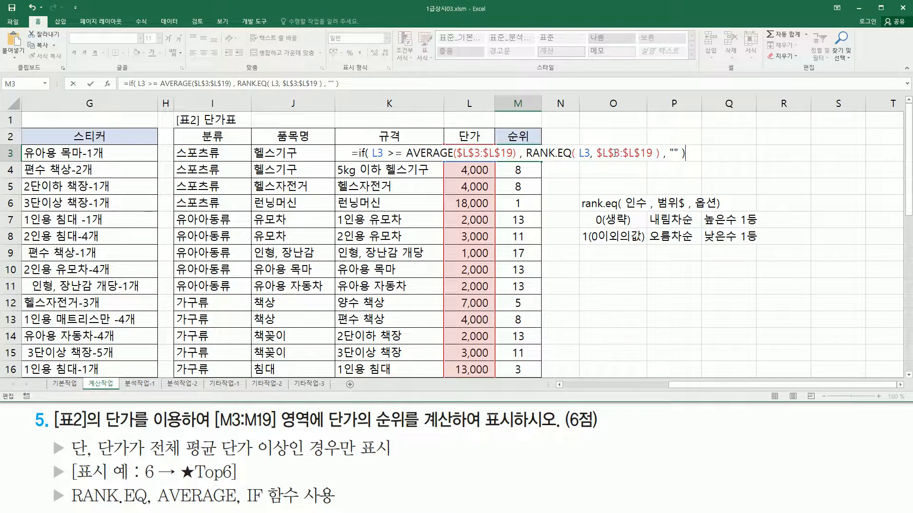
Step: Commit the IF formula in M3, fill it down through M19 and review the ranks in the column
key("Return")
left_click(532, 160)
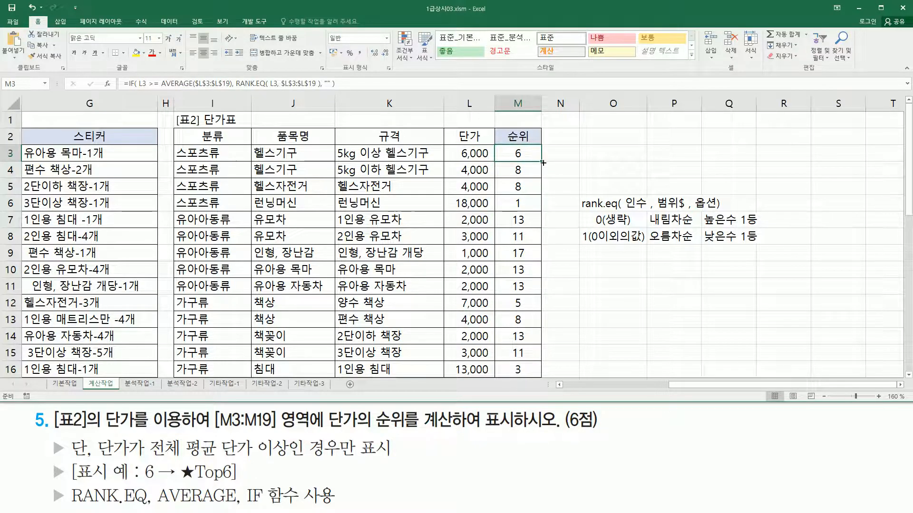
left_click_drag(542, 162, 545, 364)
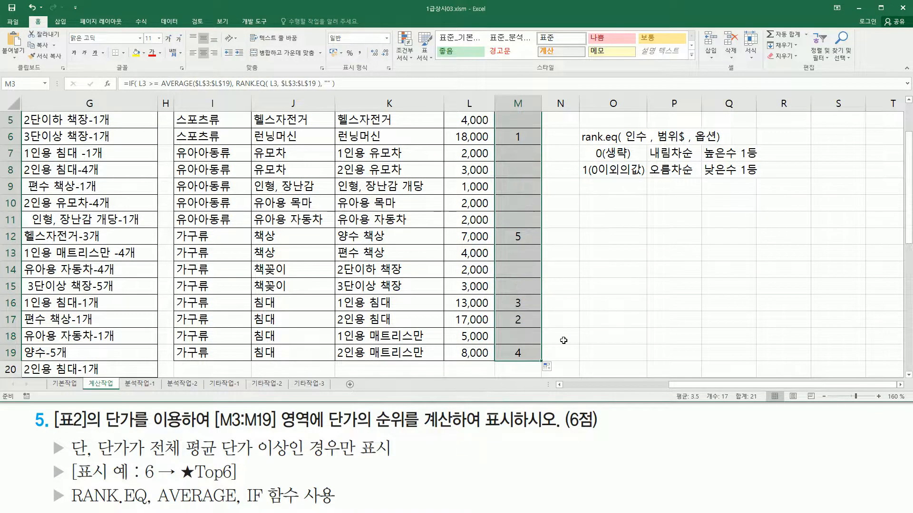
scroll(563, 340, "up", 2)
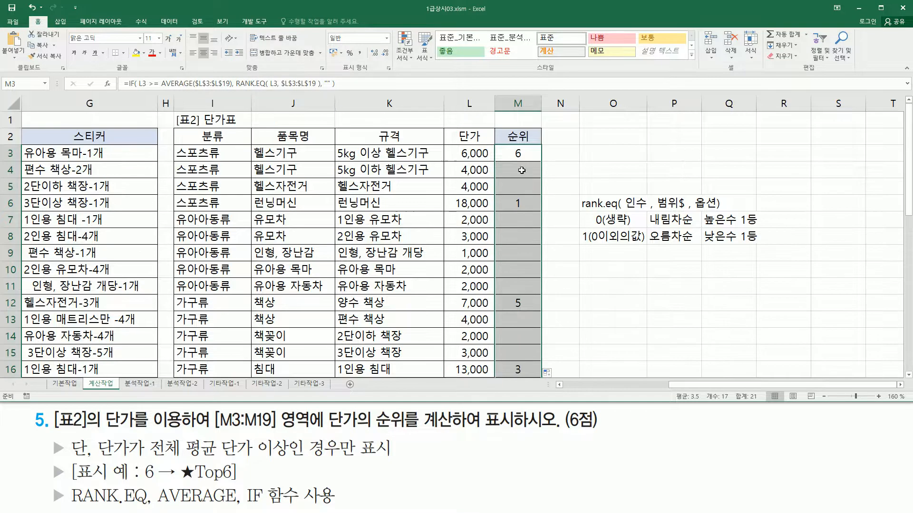
scroll(526, 248, "down", 3)
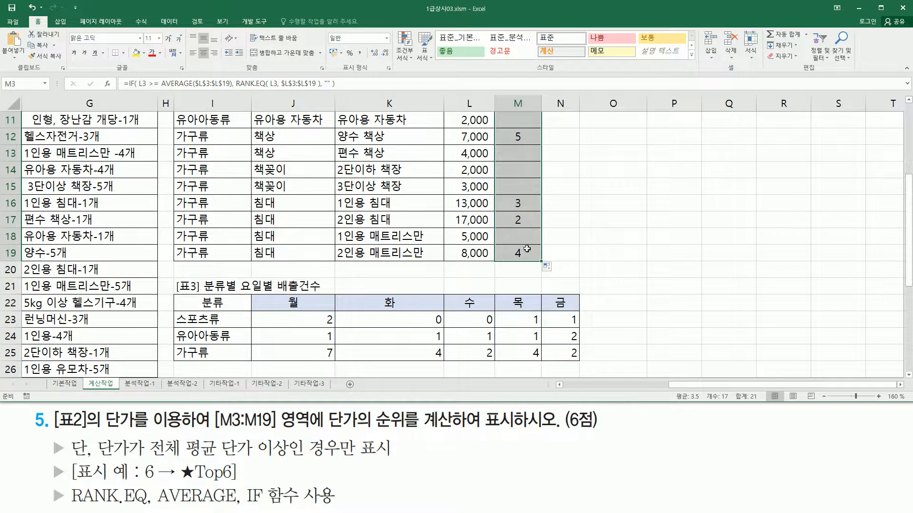
scroll(525, 252, "up", 3)
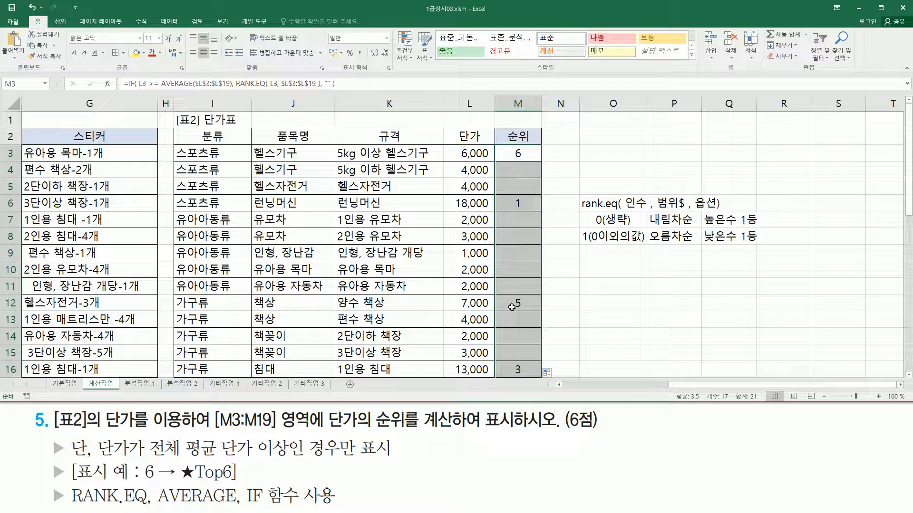
mouse_move(74, 483)
left_mouse_down()
mouse_move(126, 483)
mouse_move(146, 477)
mouse_move(154, 460)
mouse_move(155, 485)
mouse_move(220, 483)
left_mouse_up()
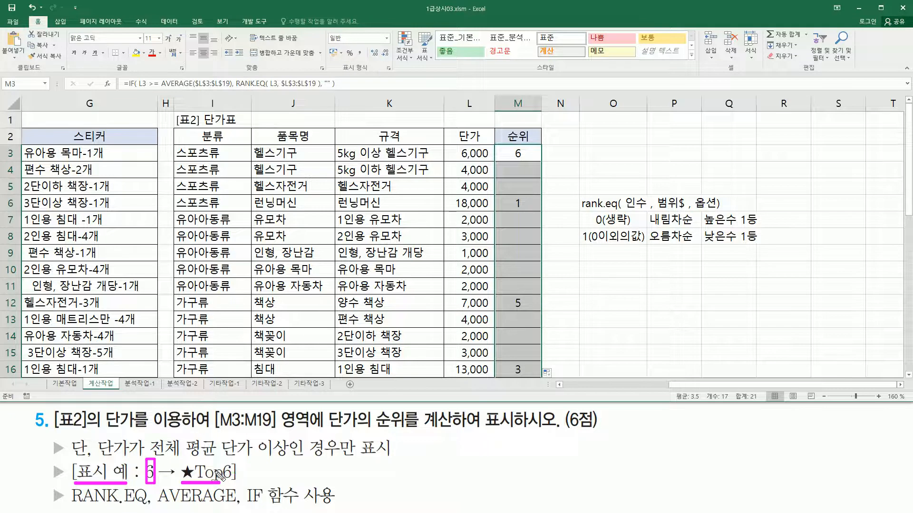
left_click_drag(227, 457, 227, 464)
mouse_move(180, 460)
left_mouse_down()
mouse_move(181, 482)
mouse_move(220, 482)
left_mouse_up()
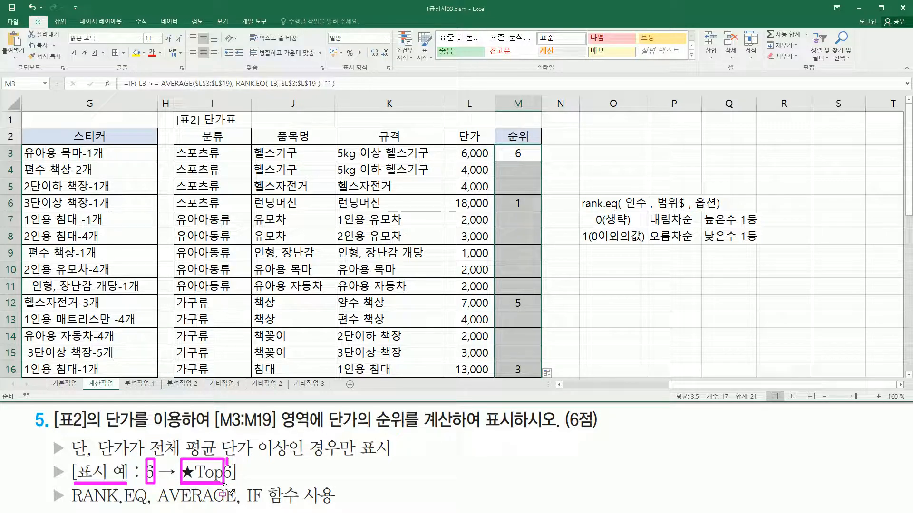
key("Escape")
Step: Reopen the M3 formula and insert an opening quotation mark and a ★ symbol directly before RANK.EQ
left_click(518, 150)
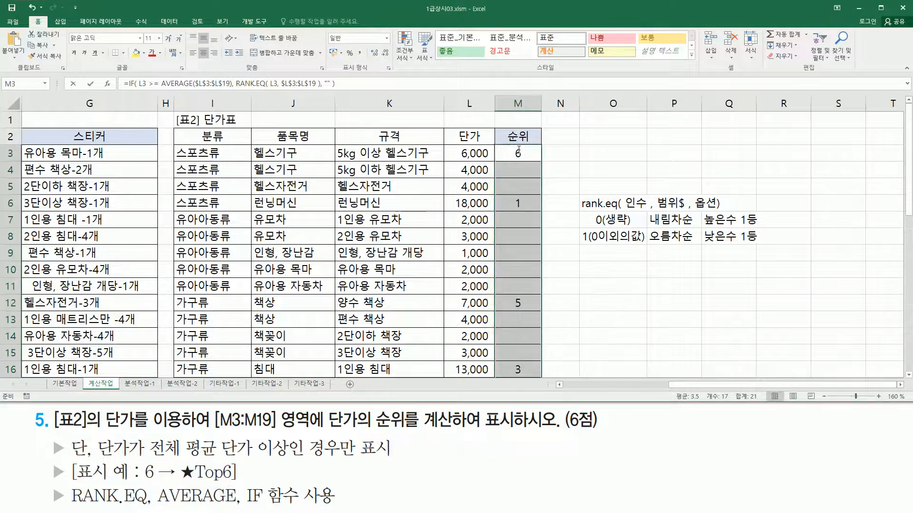
double_click(518, 150)
key("Return")
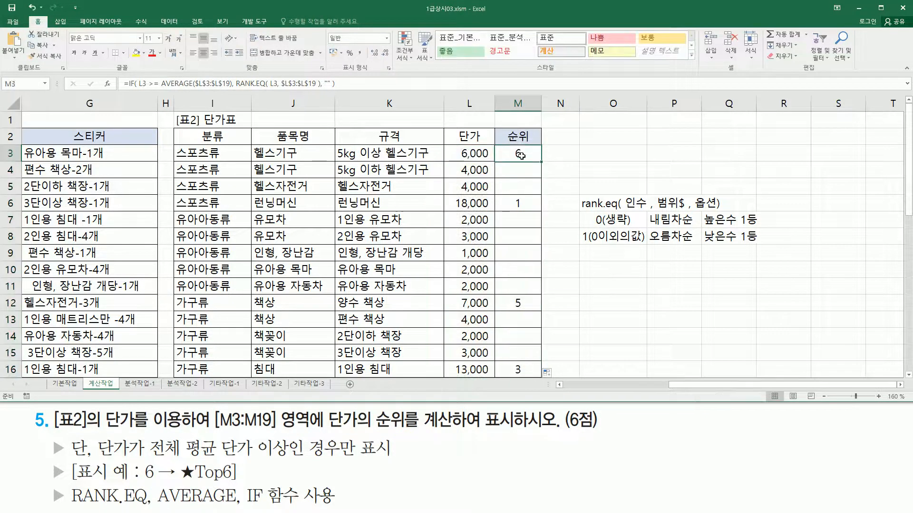
double_click(521, 155)
left_click_drag(523, 153, 661, 157)
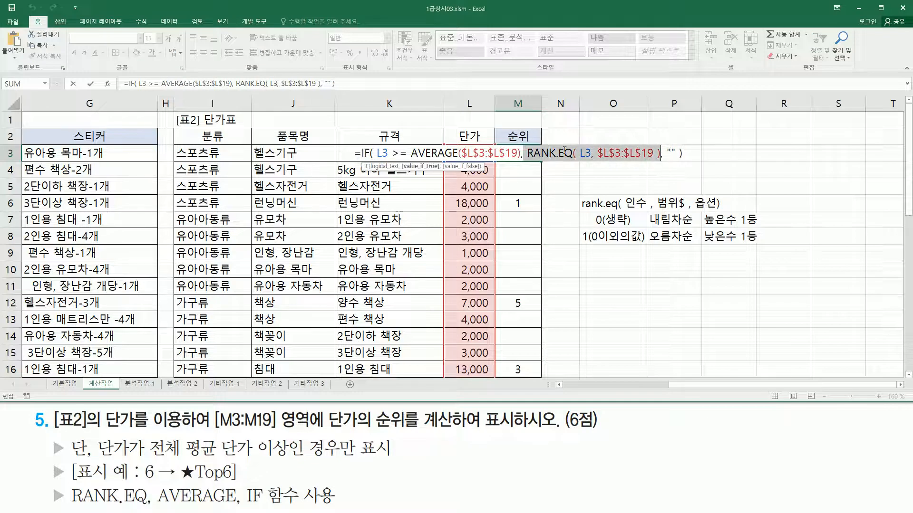
left_click(529, 154)
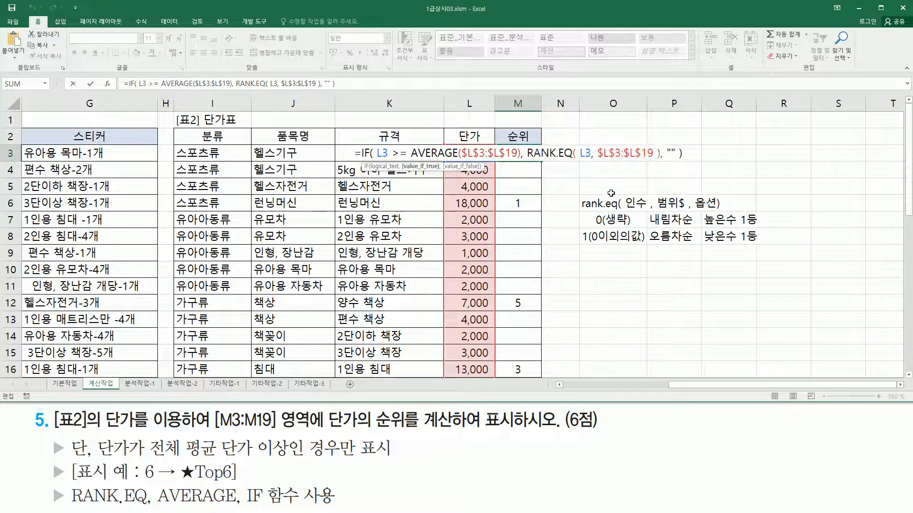
type("\"")
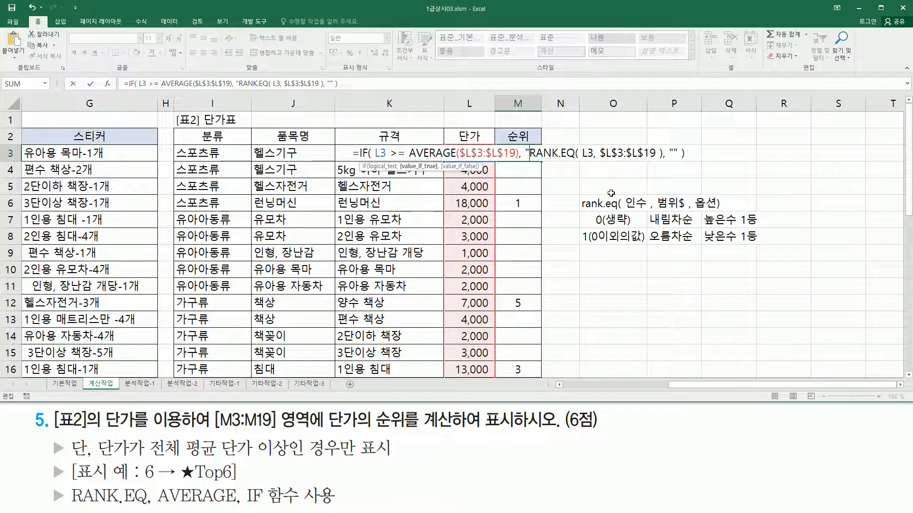
type("ㅁ")
key("Hangul_Hanja")
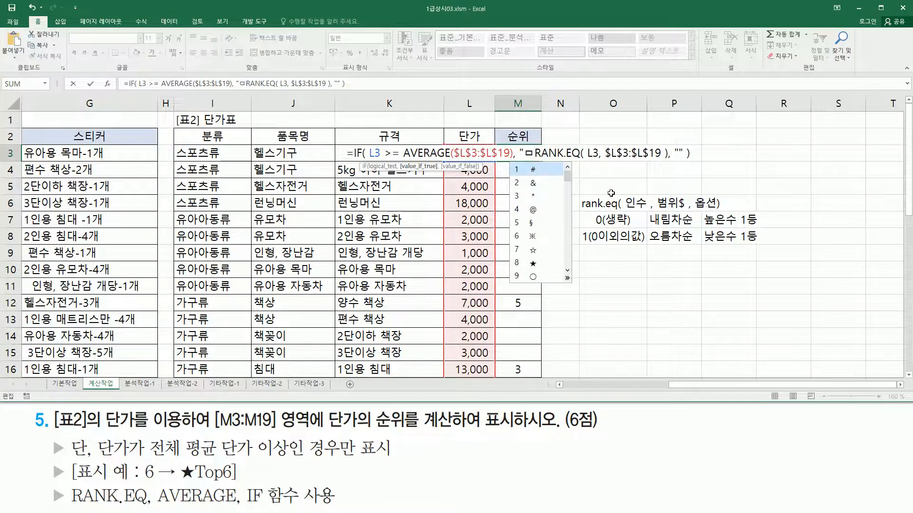
key("8")
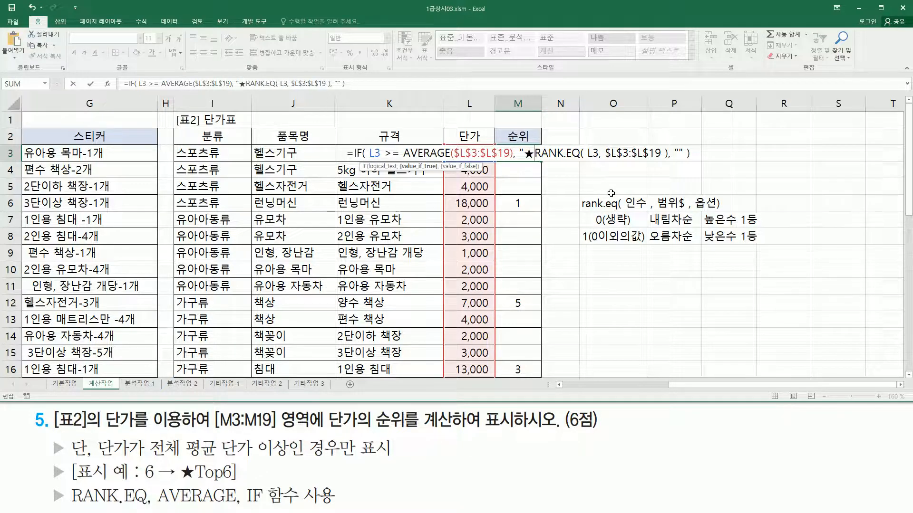
Step: Complete the prefix as "★Top", join it to RANK.EQ with & and commit the M3 formula
type("To")
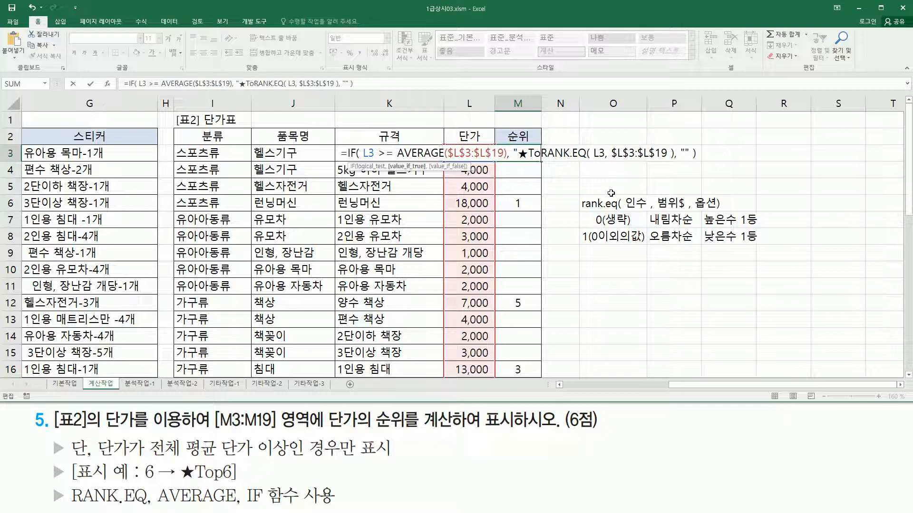
type("p")
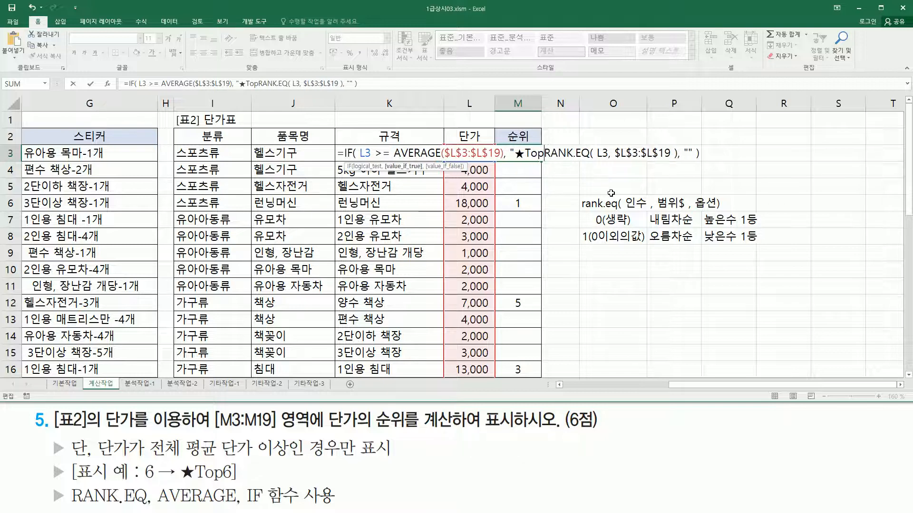
type("\"")
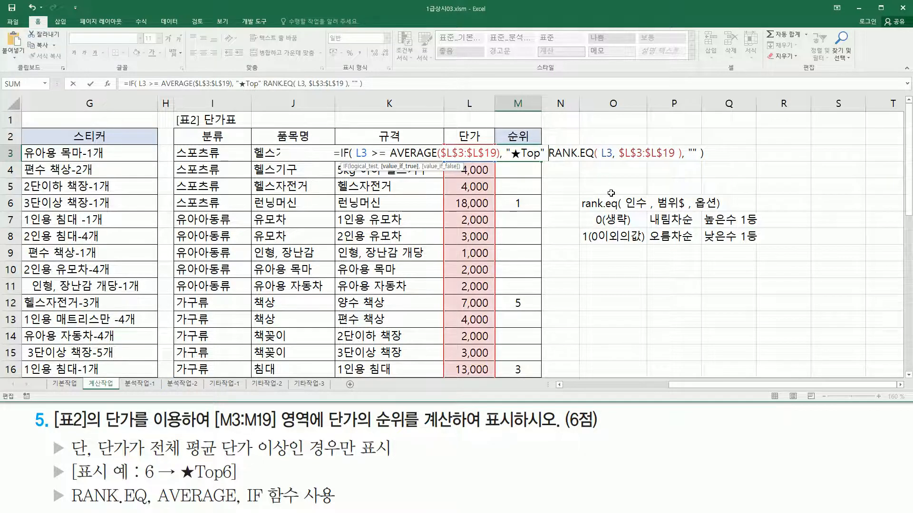
type(" &")
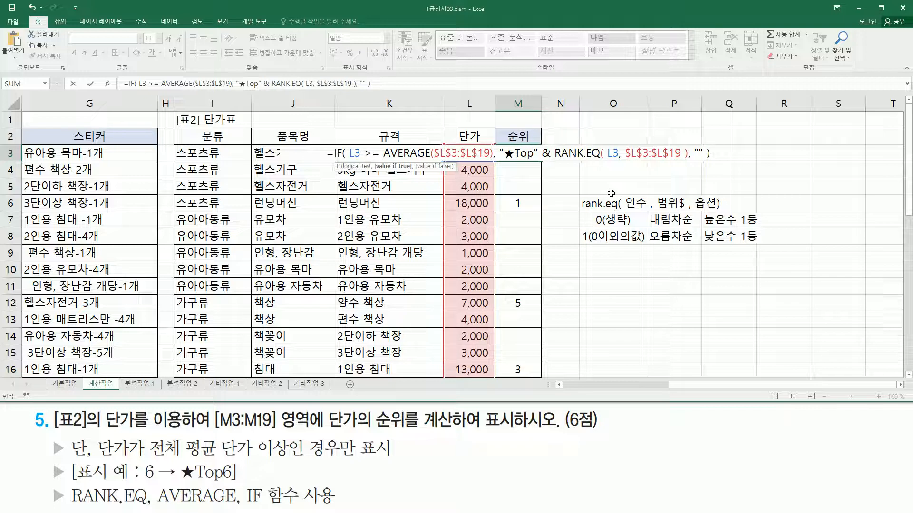
mouse_move(505, 160)
left_mouse_down()
mouse_move(531, 160)
mouse_move(545, 143)
mouse_move(690, 159)
left_mouse_up()
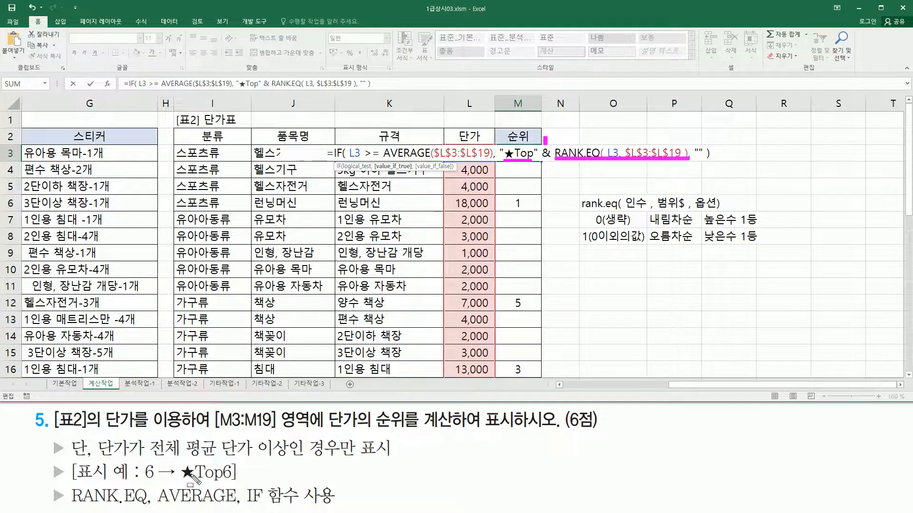
left_click_drag(182, 482, 232, 481)
key("Escape")
key("Return")
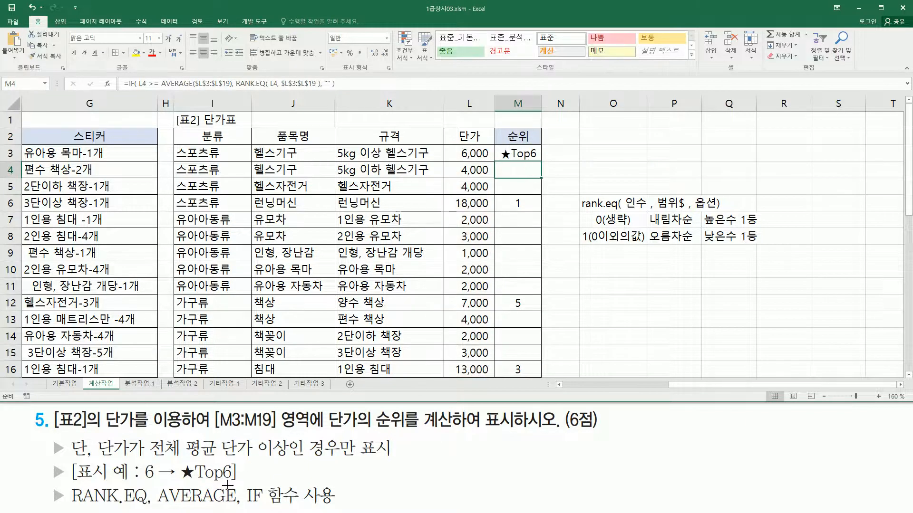
Step: Fill the M3 formula with the "★Top" prefix down through M19 and check the whole 순위 column
left_click(532, 157)
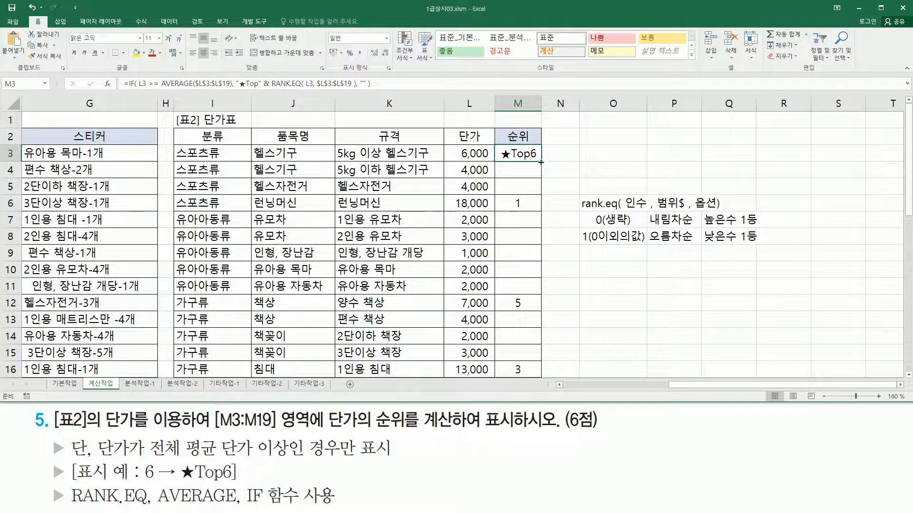
double_click(541, 162)
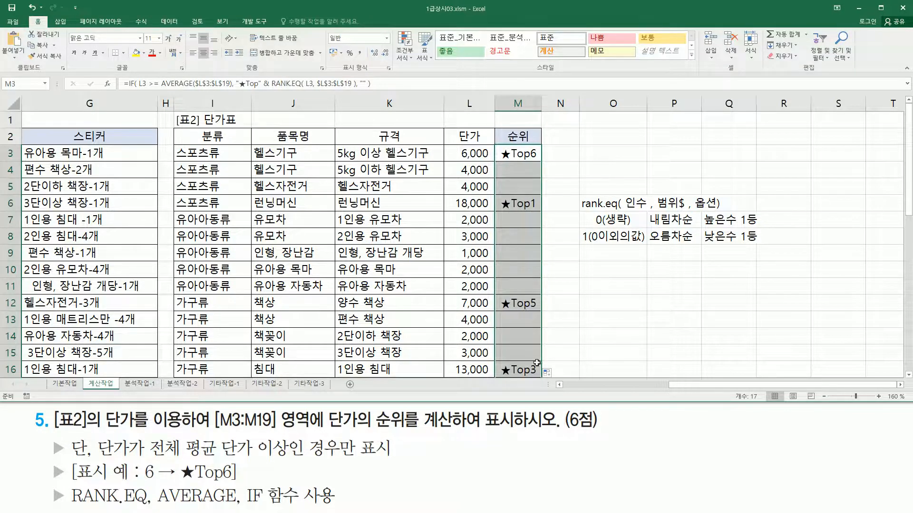
left_click(555, 354)
scroll(566, 328, "down", 3)
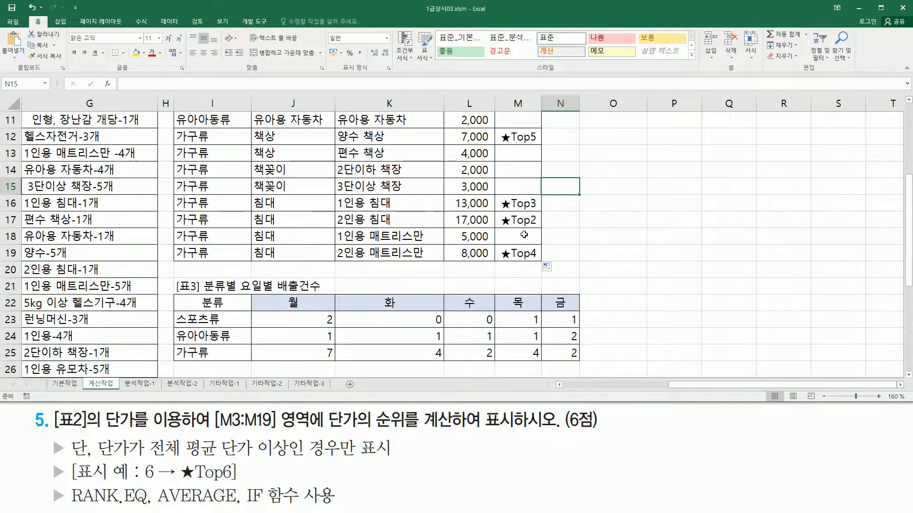
scroll(523, 236, "up", 1)
scroll(523, 236, "up", 3)
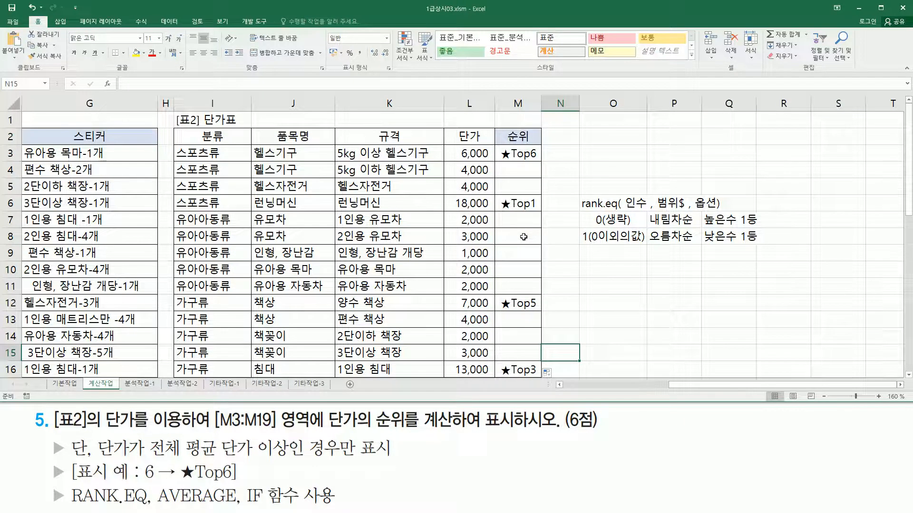
Step: Copy the finished M3 formula and put it as visible text in J1, beside the [표2] 단가표 title
left_click(519, 154)
left_click(388, 84)
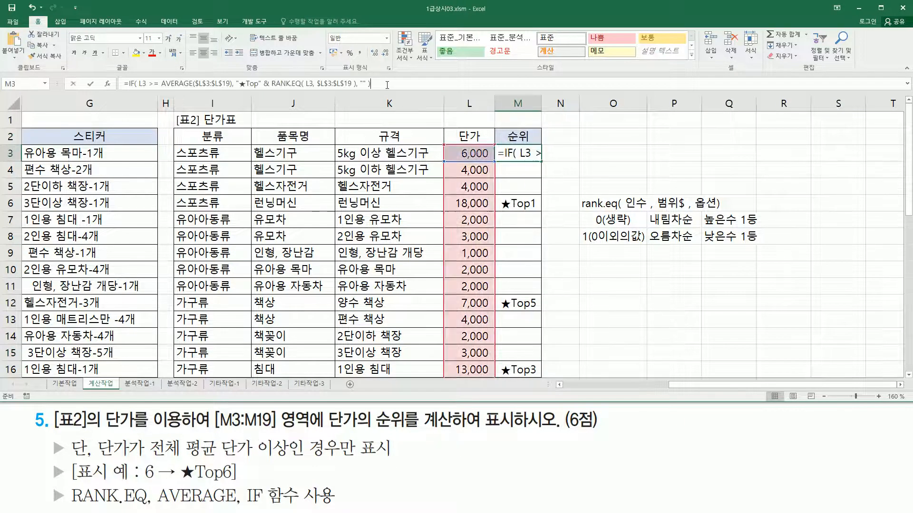
left_click(303, 119)
type("=IF( L3 >= AVERAGE($L$3:$L$19), \"★Top\" & RANK.EQ( L3, $L$3:$L$19 ), \"\" )")
left_click(302, 198)
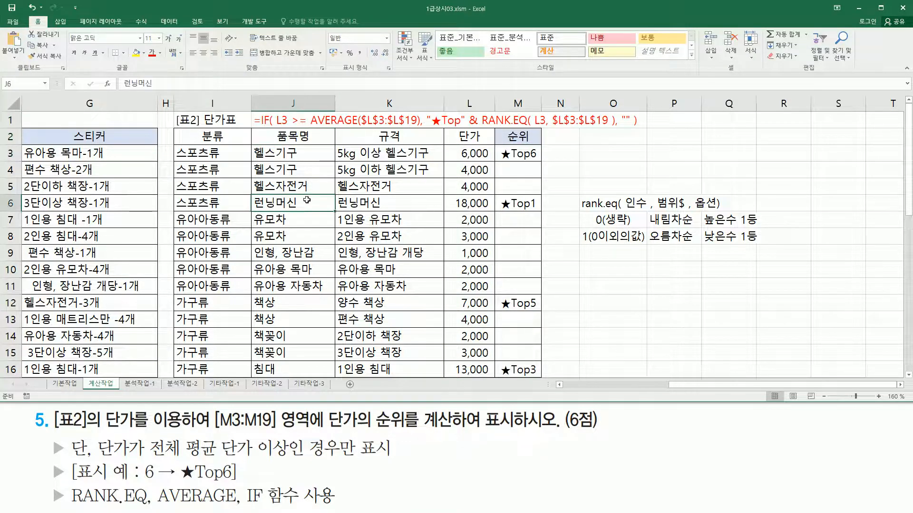
left_click_drag(484, 126, 609, 126)
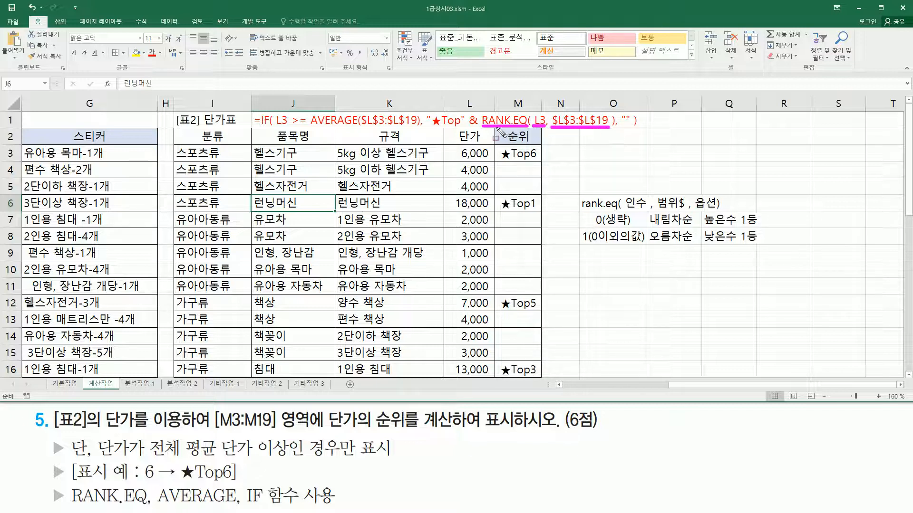
key("Escape")
left_click_drag(482, 105, 612, 130)
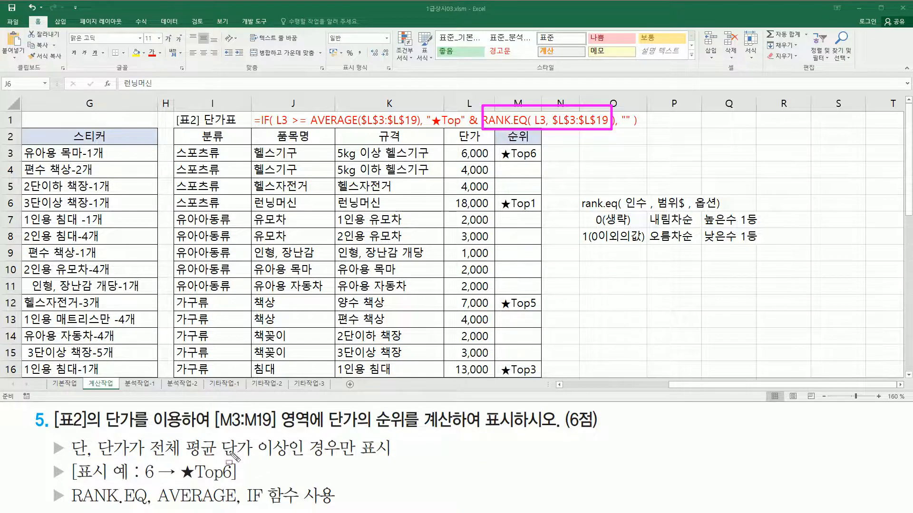
mouse_move(103, 458)
left_mouse_down()
mouse_move(352, 463)
mouse_move(399, 460)
mouse_move(398, 439)
left_mouse_up()
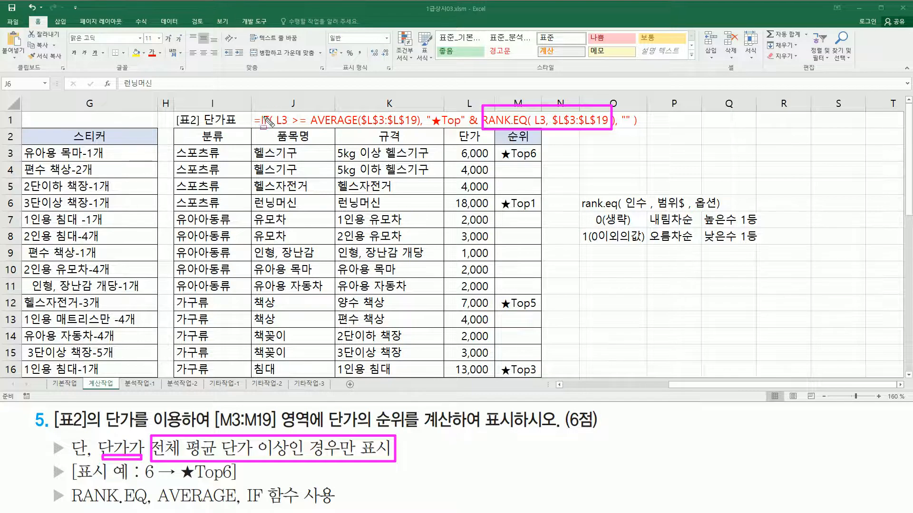
mouse_move(276, 125)
left_mouse_down()
mouse_move(425, 124)
mouse_move(416, 105)
mouse_move(433, 133)
mouse_move(468, 131)
left_mouse_up()
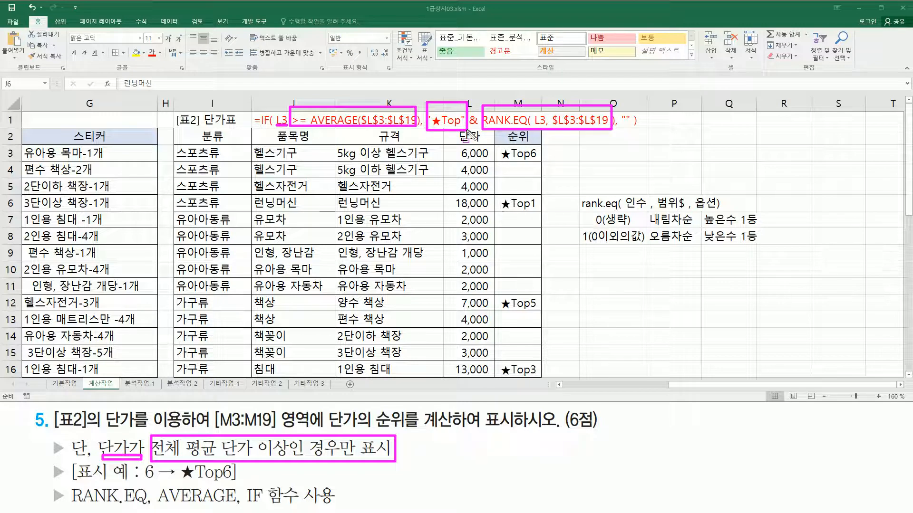
left_click_drag(622, 126, 633, 126)
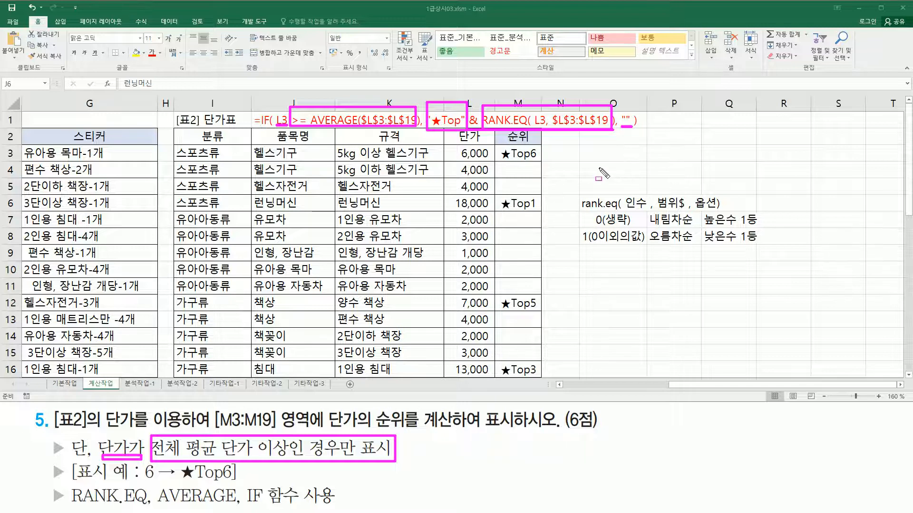
key("e")
mouse_move(274, 127)
left_mouse_down()
mouse_move(284, 138)
mouse_move(421, 145)
mouse_move(419, 110)
mouse_move(632, 127)
left_mouse_up()
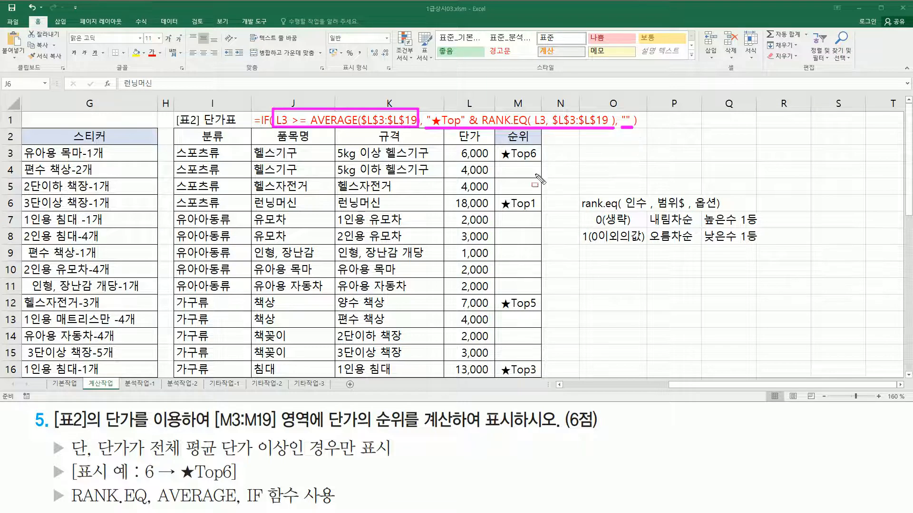
key("Escape")
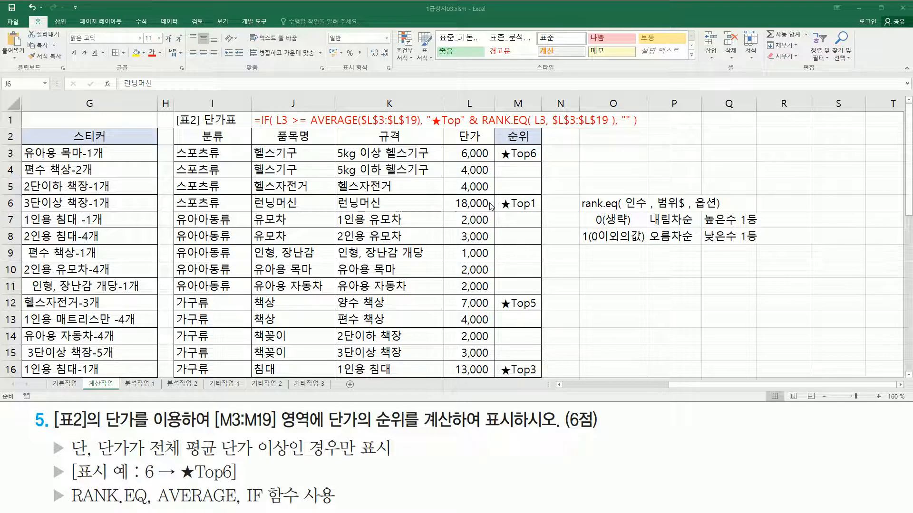